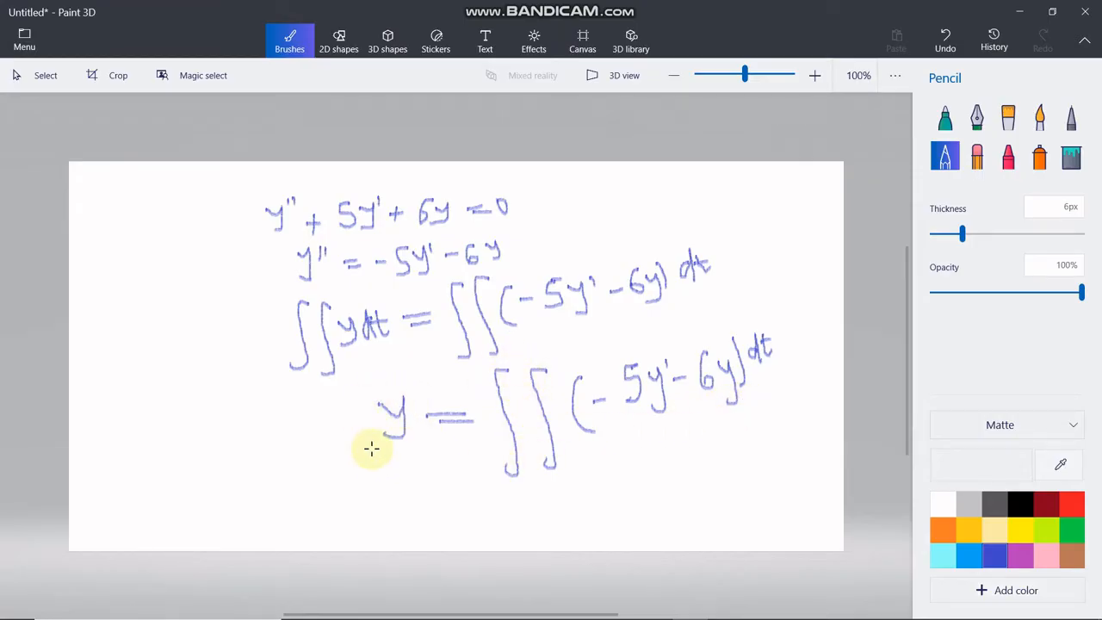
# - Switch to MATLAB, start Simulink and create a blank model in a maximized window
pyautogui.click(584, 606)
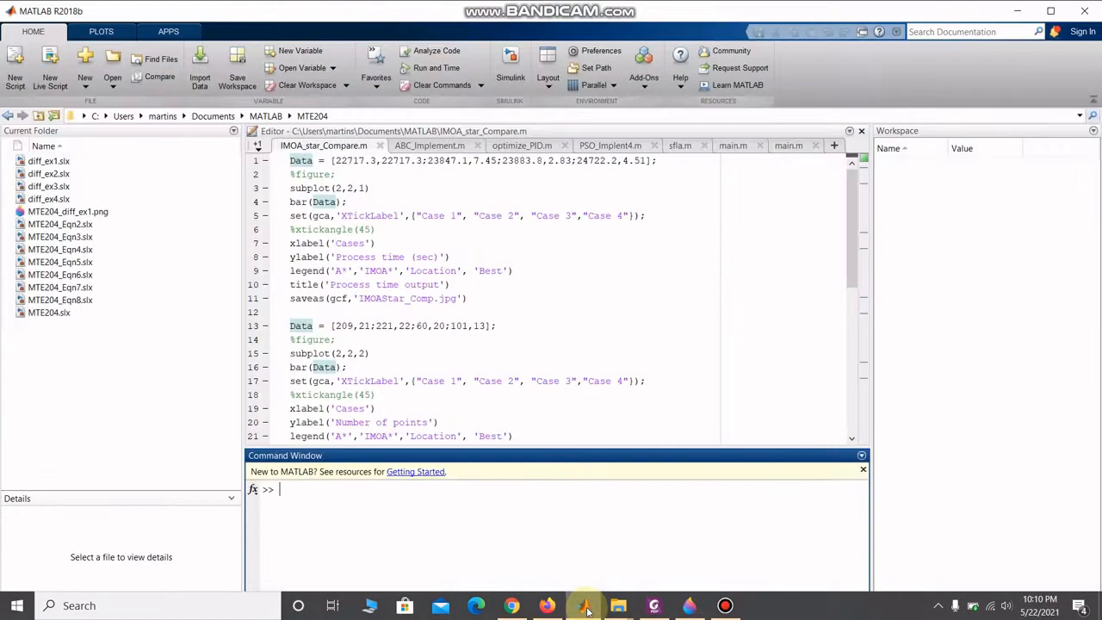
pyautogui.click(506, 76)
pyautogui.click(386, 258)
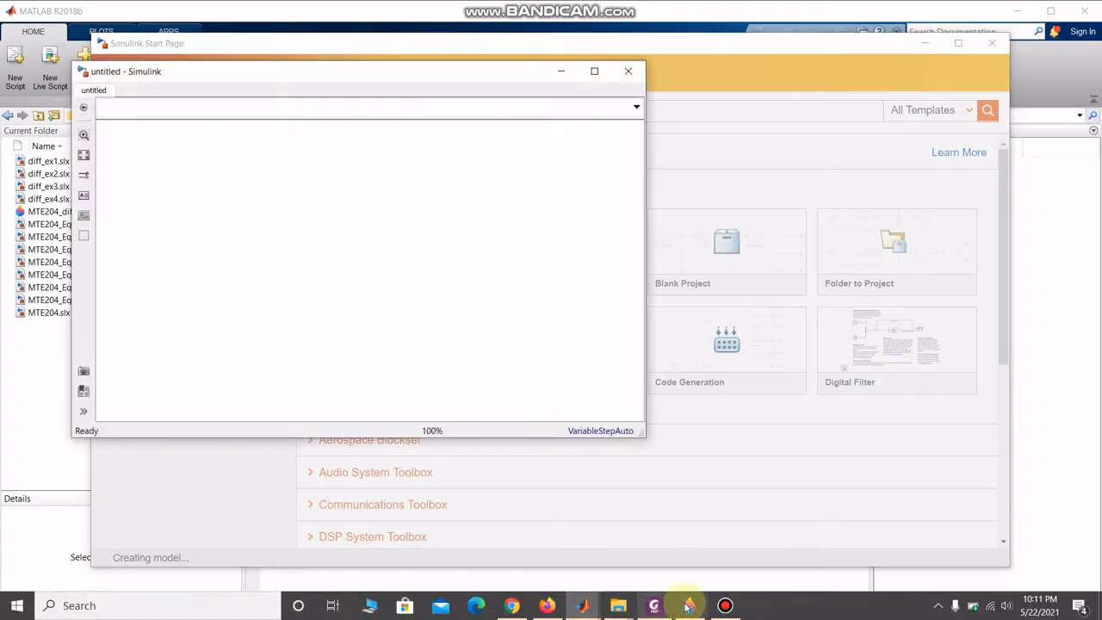
pyautogui.click(688, 605)
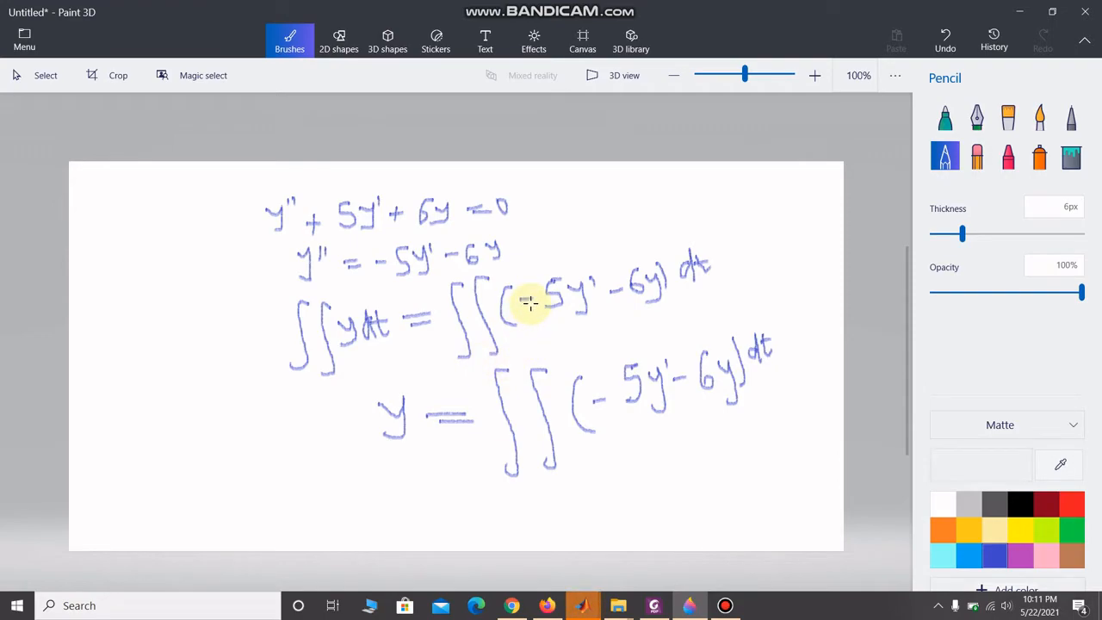
pyautogui.moveTo(582, 604)
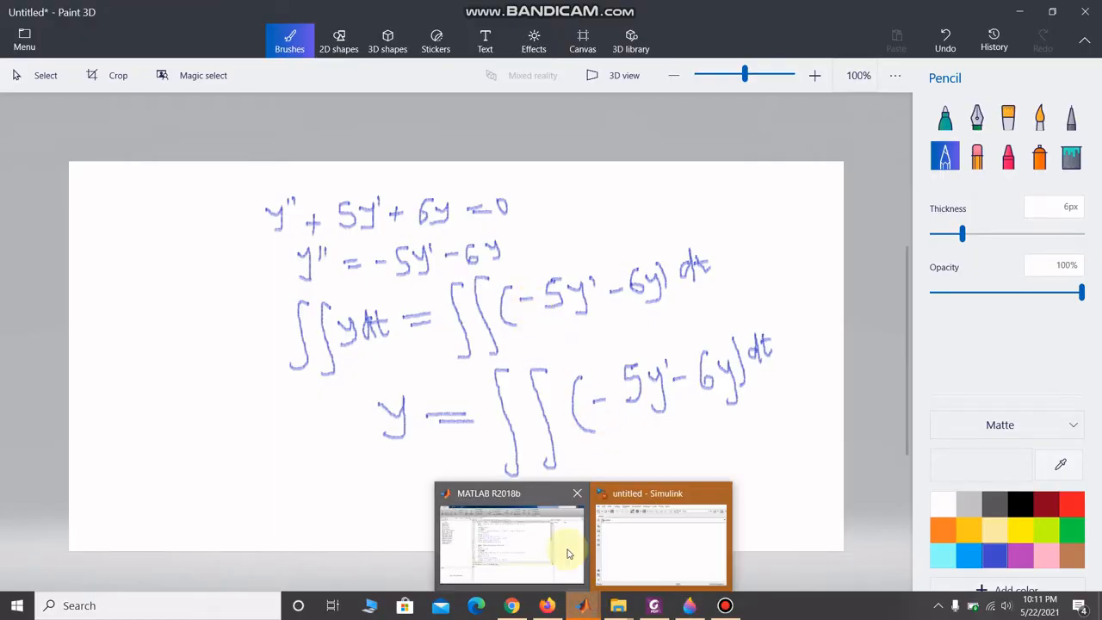
pyautogui.click(651, 545)
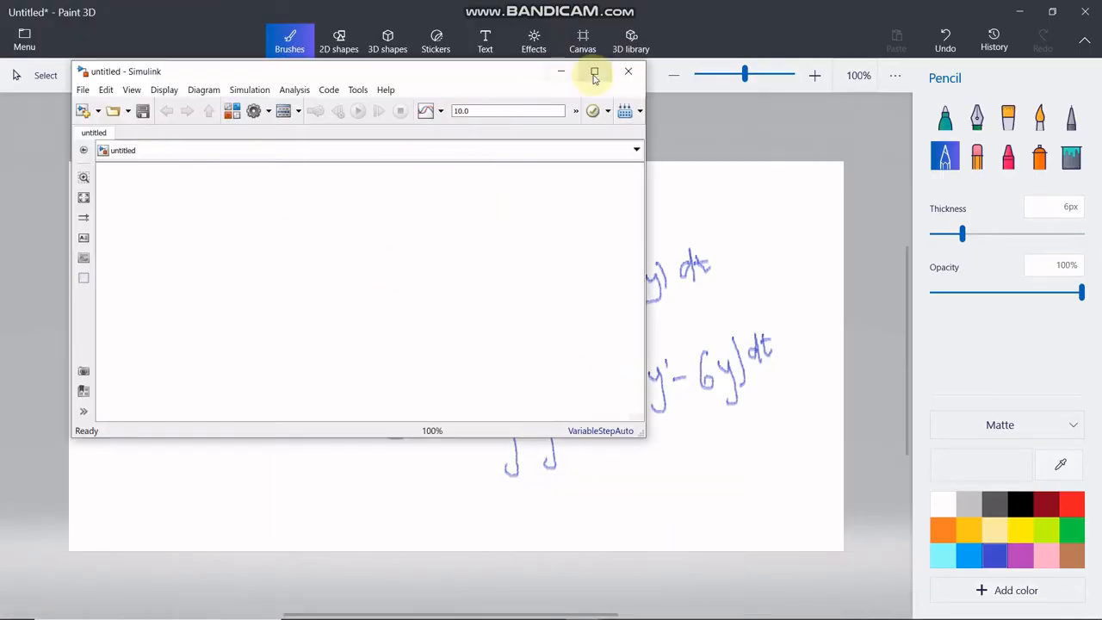
pyautogui.click(594, 72)
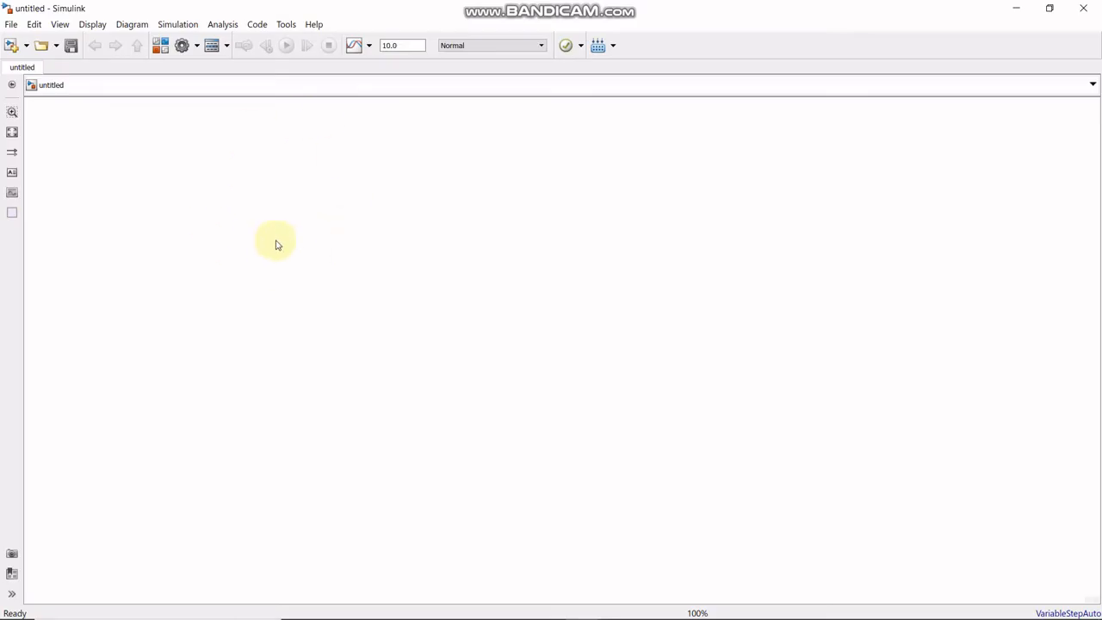
# - Add an Integrator block from the Commonly Used Blocks library to the untitled model
pyautogui.click(160, 47)
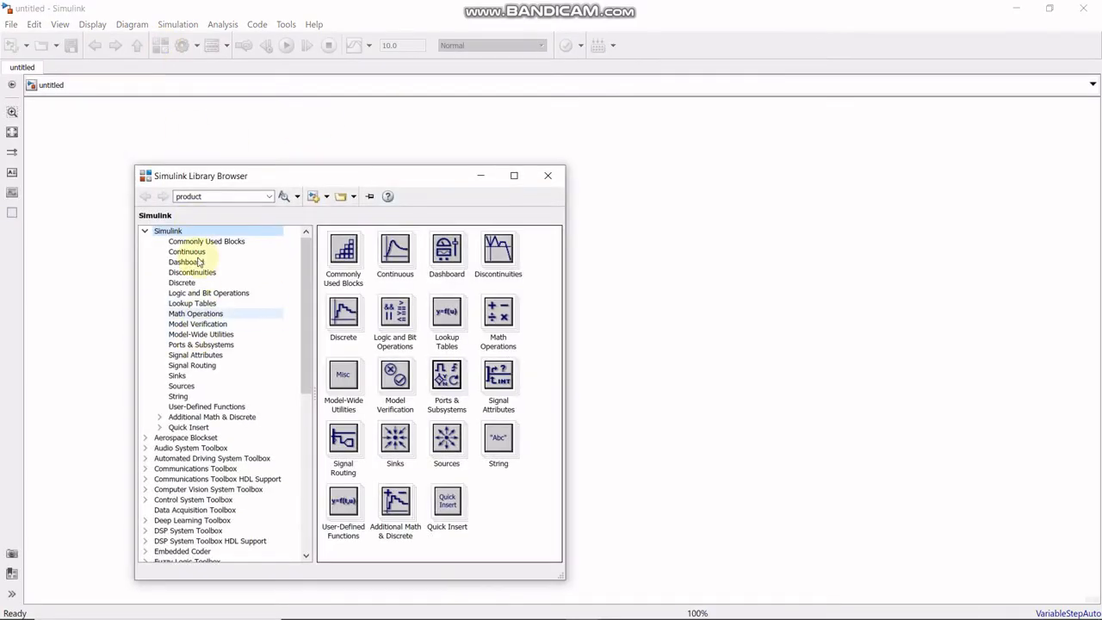
pyautogui.click(190, 242)
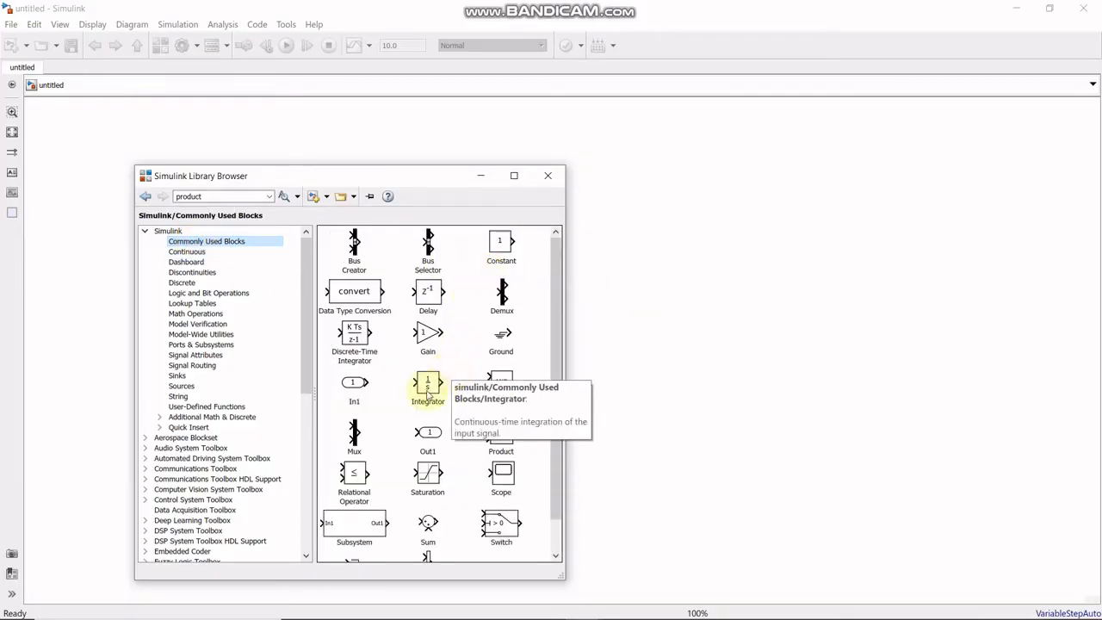
pyautogui.click(427, 394)
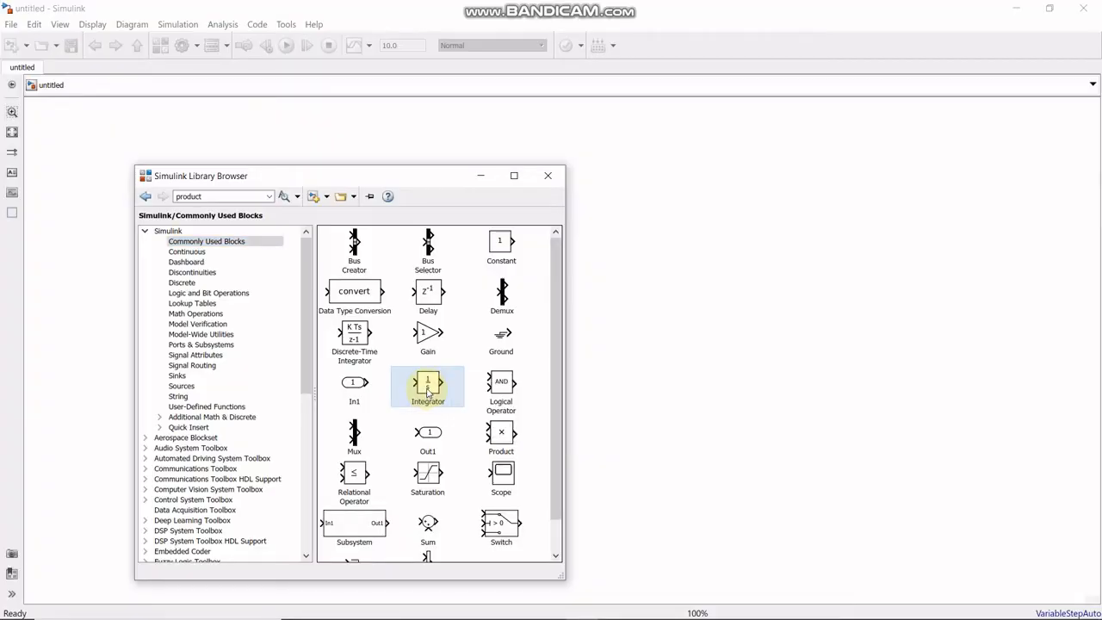
pyautogui.rightClick(427, 392)
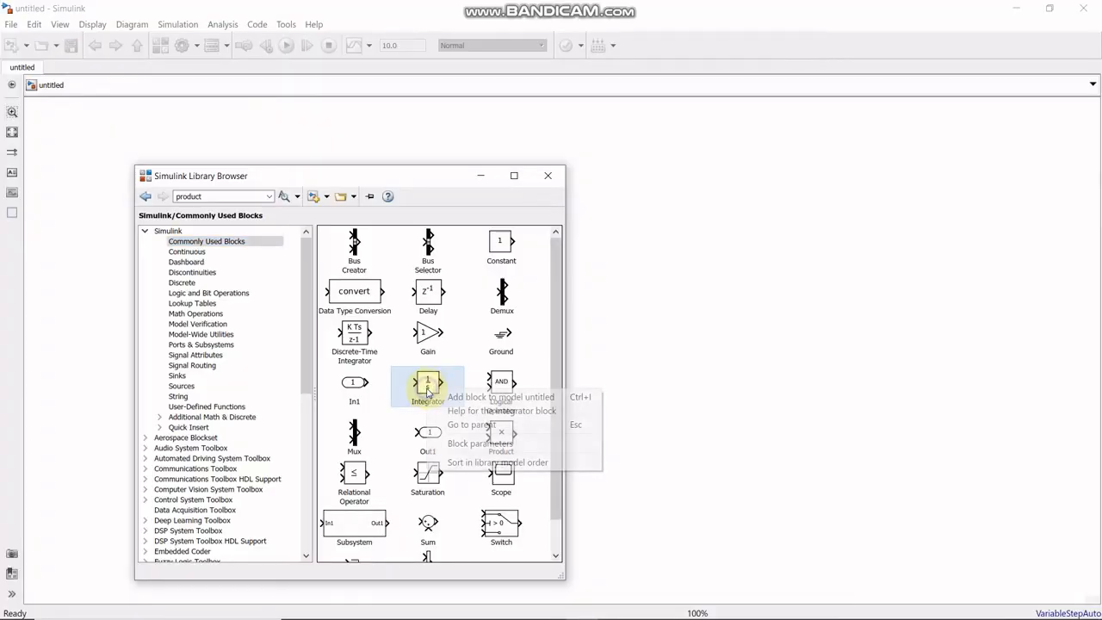
pyautogui.click(465, 393)
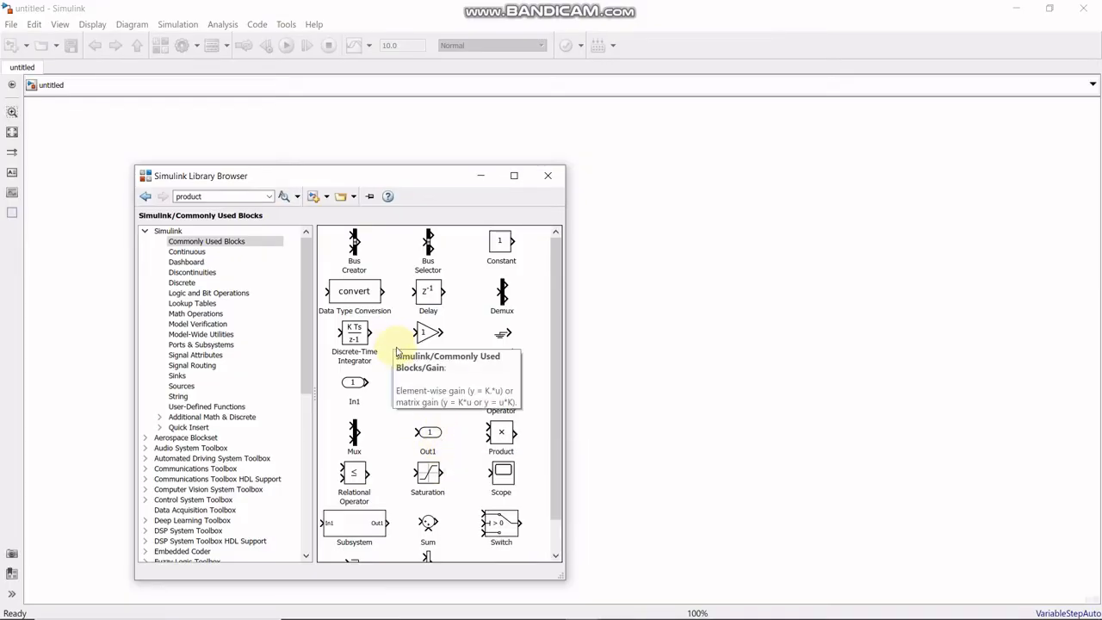
# - Add a Scope block and a second Integrator block from the library to the model
pyautogui.rightClick(502, 474)
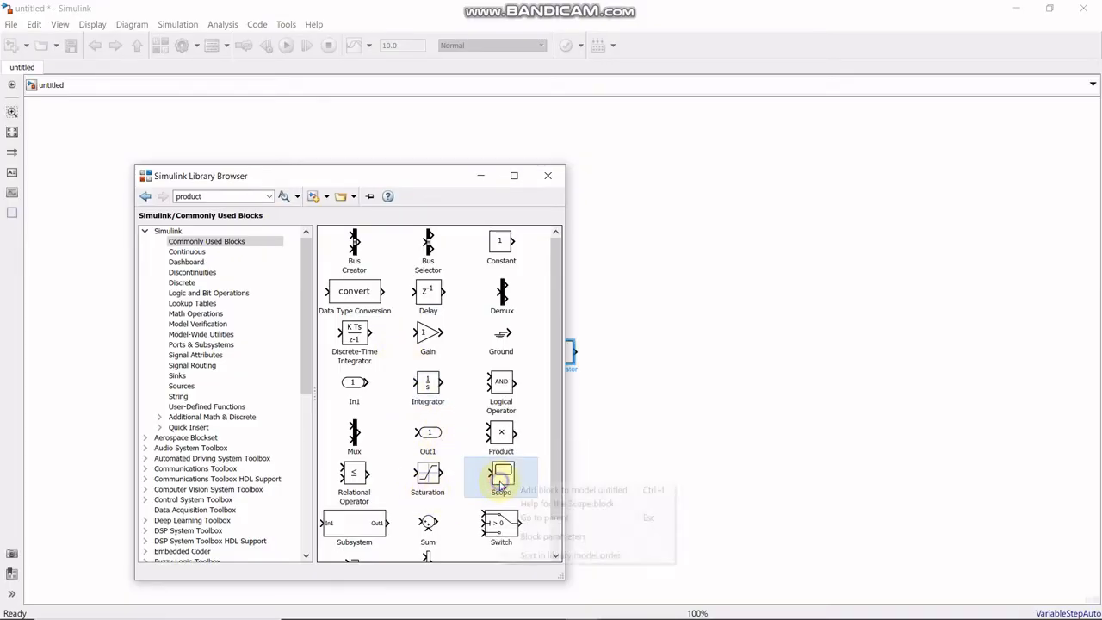
pyautogui.click(558, 496)
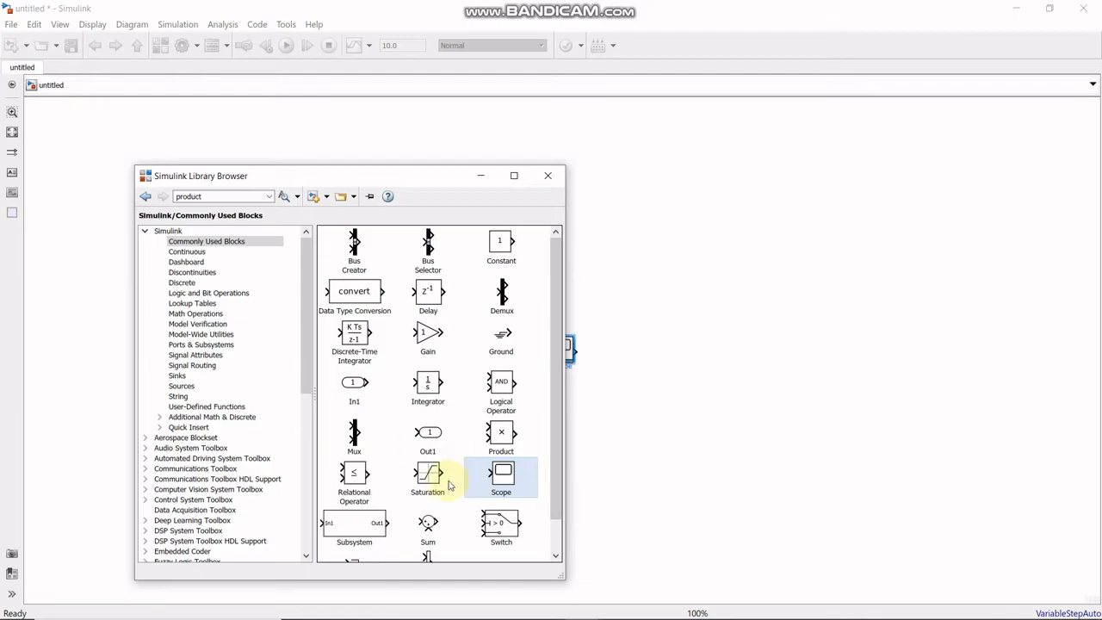
pyautogui.rightClick(443, 393)
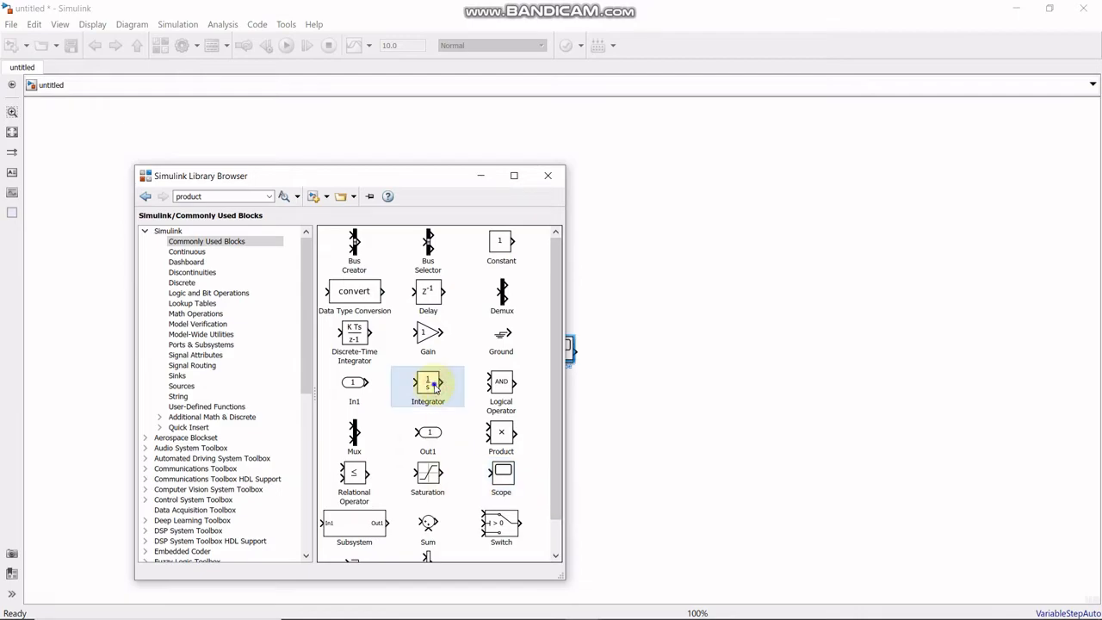
pyautogui.click(468, 396)
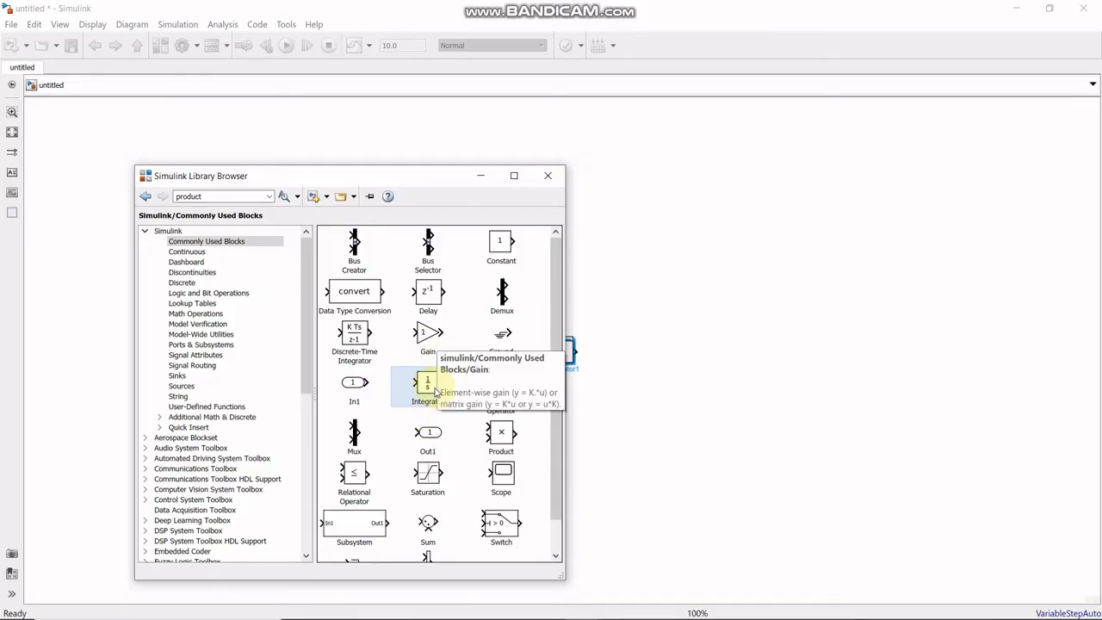
# - Add a Sum block from Commonly Used Blocks to the model and minimize the library browser
pyautogui.scroll(-1, 420, 413)
pyautogui.click(428, 487)
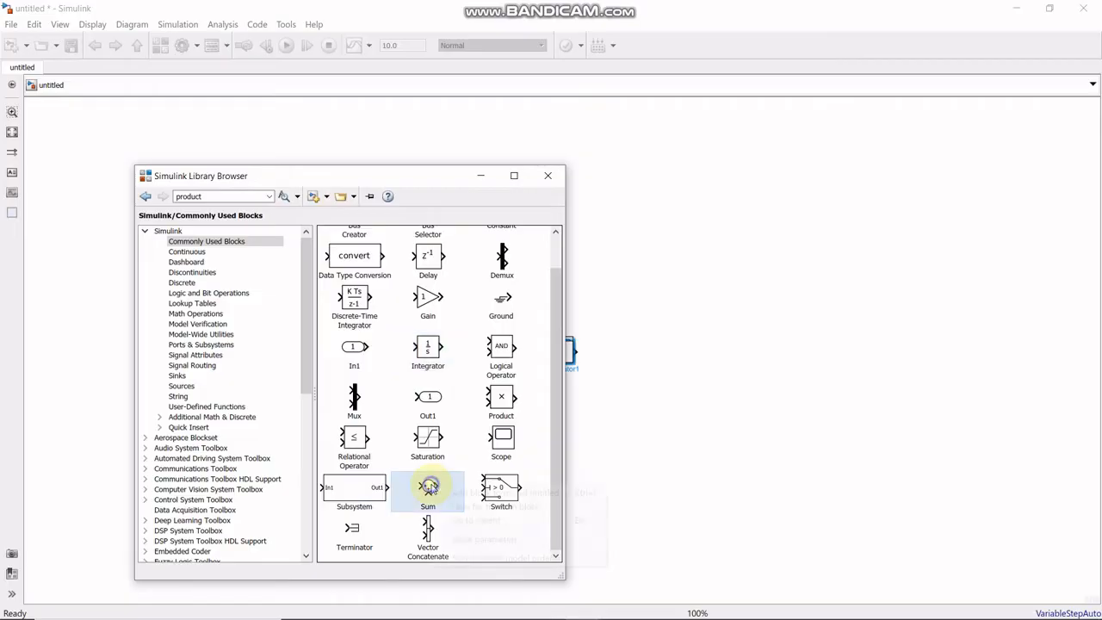
pyautogui.rightClick(430, 487)
pyautogui.click(478, 496)
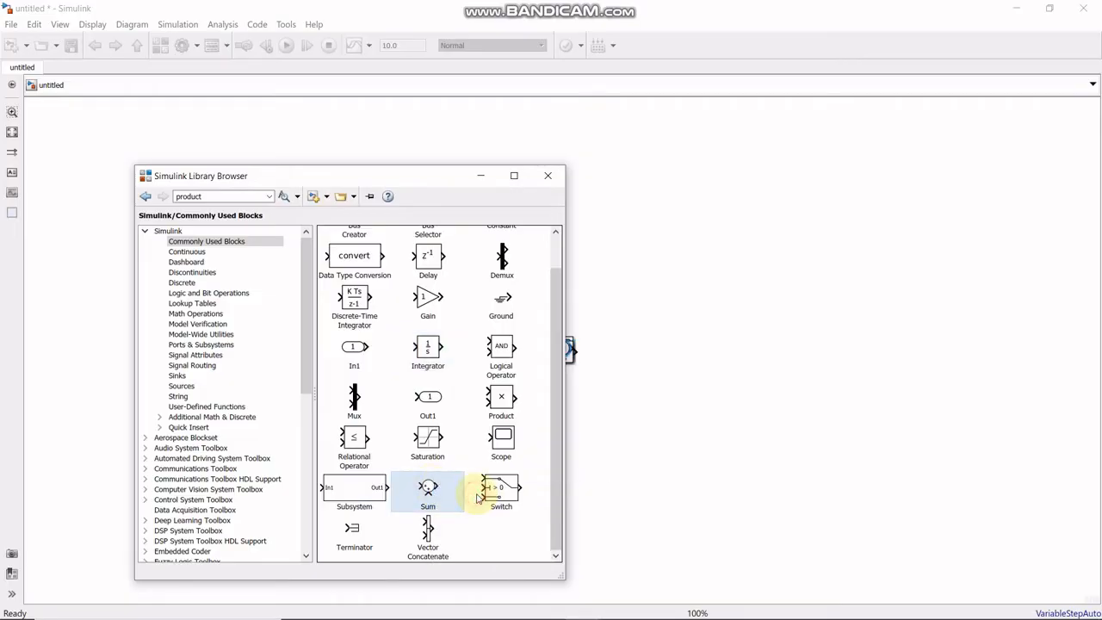
pyautogui.click(481, 178)
# - Separate the stacked Sum, Scope and two Integrator blocks so that each stands alone on the canvas
pyautogui.moveTo(562, 353); pyautogui.dragTo(465, 261)
pyautogui.moveTo(541, 354); pyautogui.dragTo(363, 342)
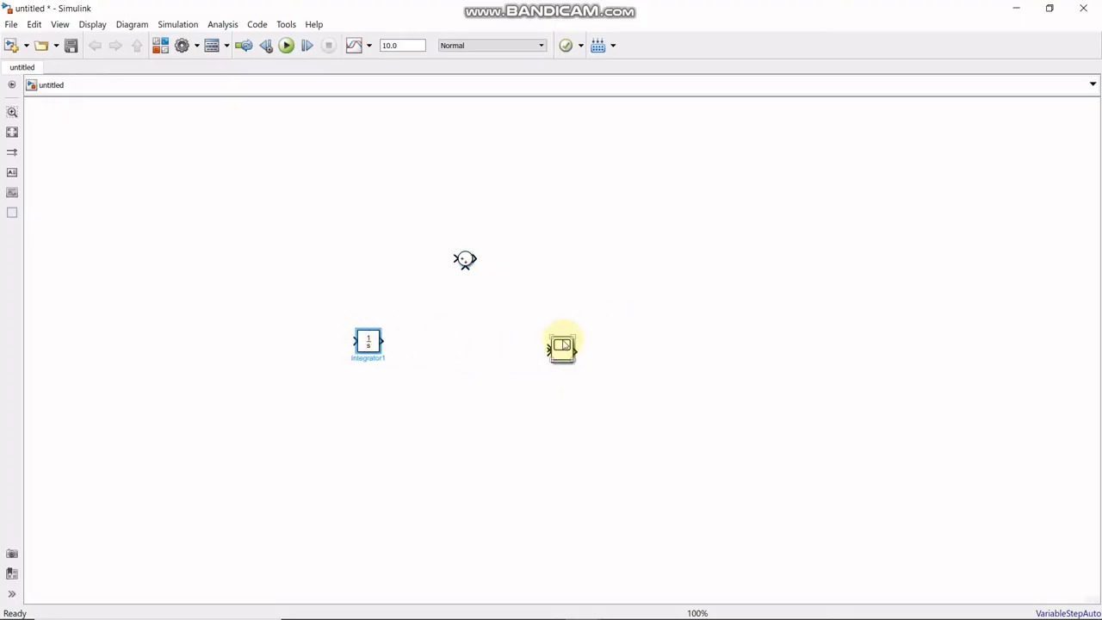
pyautogui.moveTo(560, 340); pyautogui.dragTo(700, 260)
pyautogui.moveTo(561, 353); pyautogui.dragTo(465, 360)
pyautogui.moveTo(368, 340); pyautogui.dragTo(350, 287)
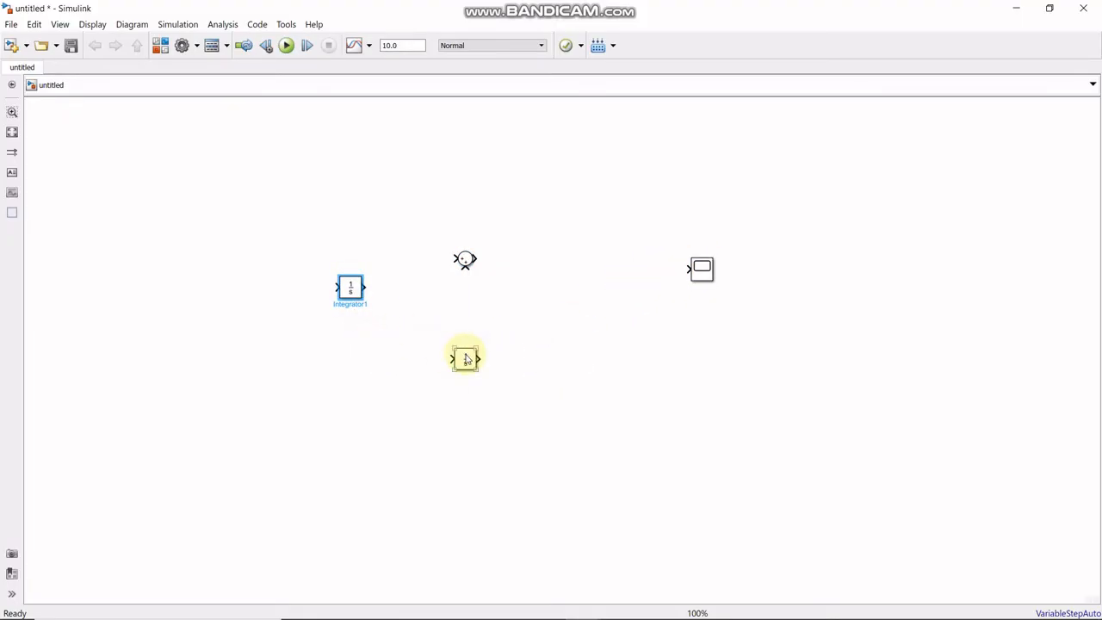
pyautogui.moveTo(464, 355); pyautogui.dragTo(445, 343)
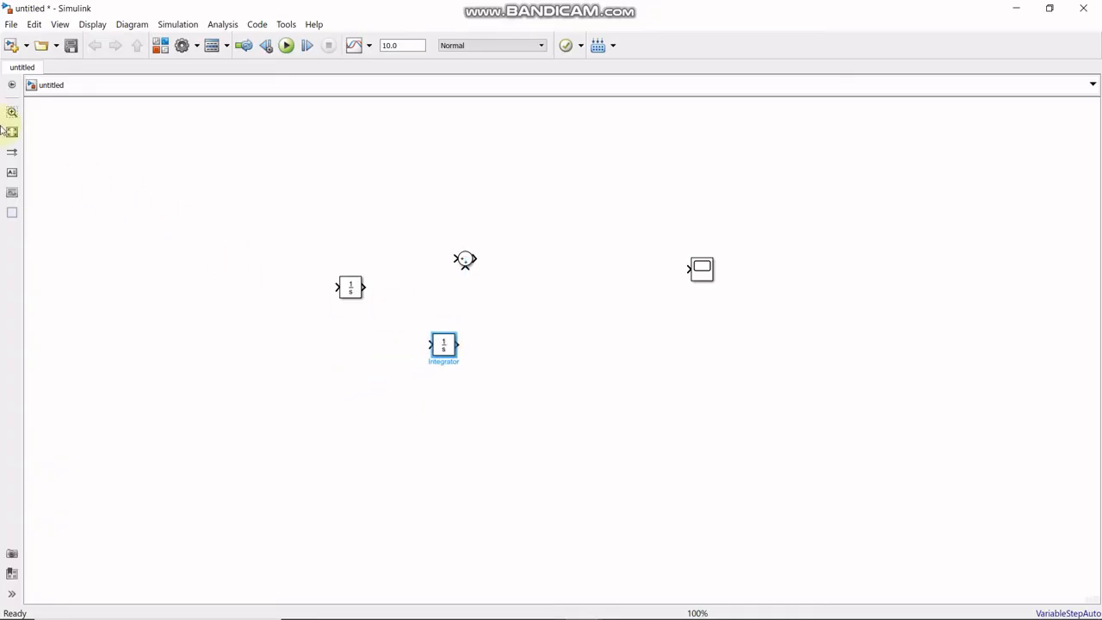
# - Fit the diagram to view and align the Sum block with the Scope in one row, leaving wide space between them
pyautogui.click(12, 131)
pyautogui.moveTo(400, 207); pyautogui.dragTo(626, 233)
pyautogui.moveTo(1063, 236); pyautogui.dragTo(894, 251)
pyautogui.moveTo(613, 249); pyautogui.dragTo(282, 249)
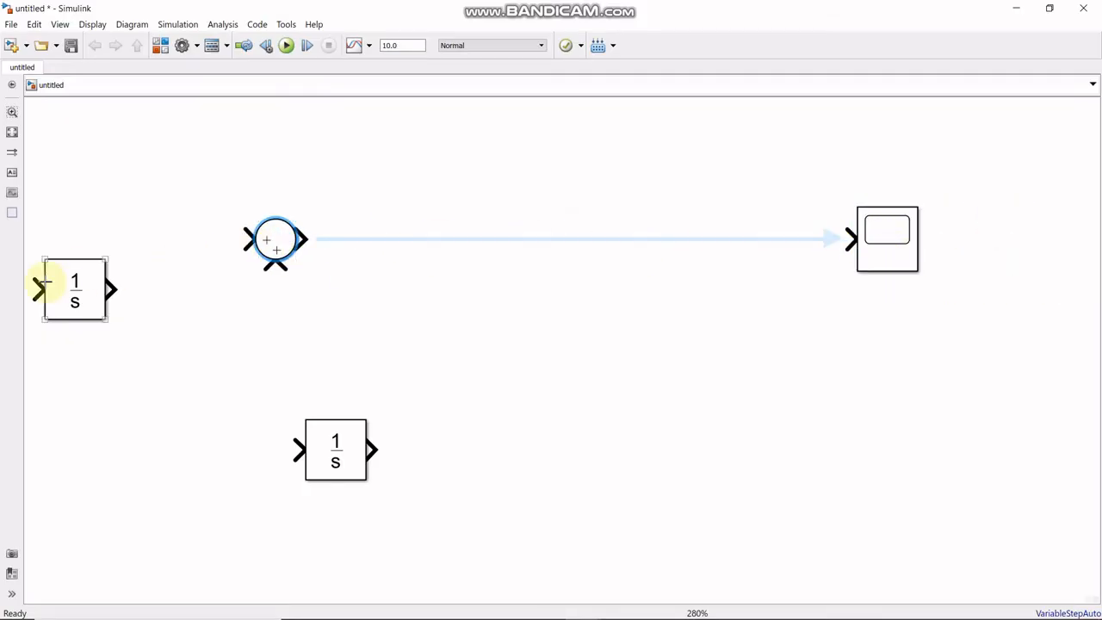
# - Place the two Integrator blocks in series between the Sum block and the Scope, aligned in the same row
pyautogui.moveTo(61, 288); pyautogui.dragTo(411, 255)
pyautogui.moveTo(506, 250); pyautogui.dragTo(544, 245)
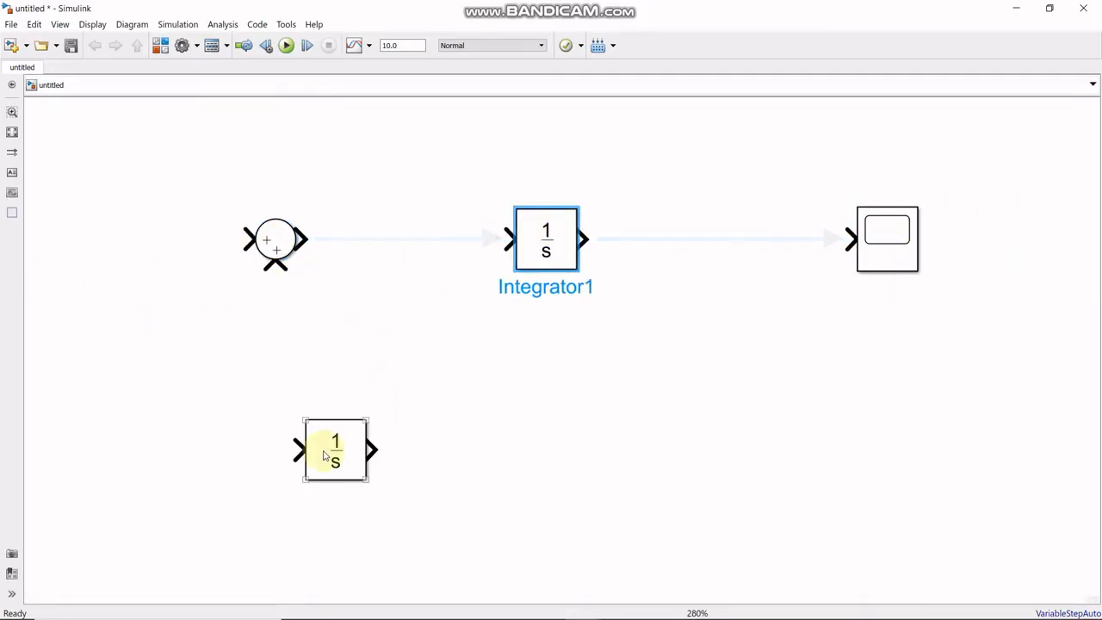
pyautogui.moveTo(336, 449); pyautogui.dragTo(689, 245)
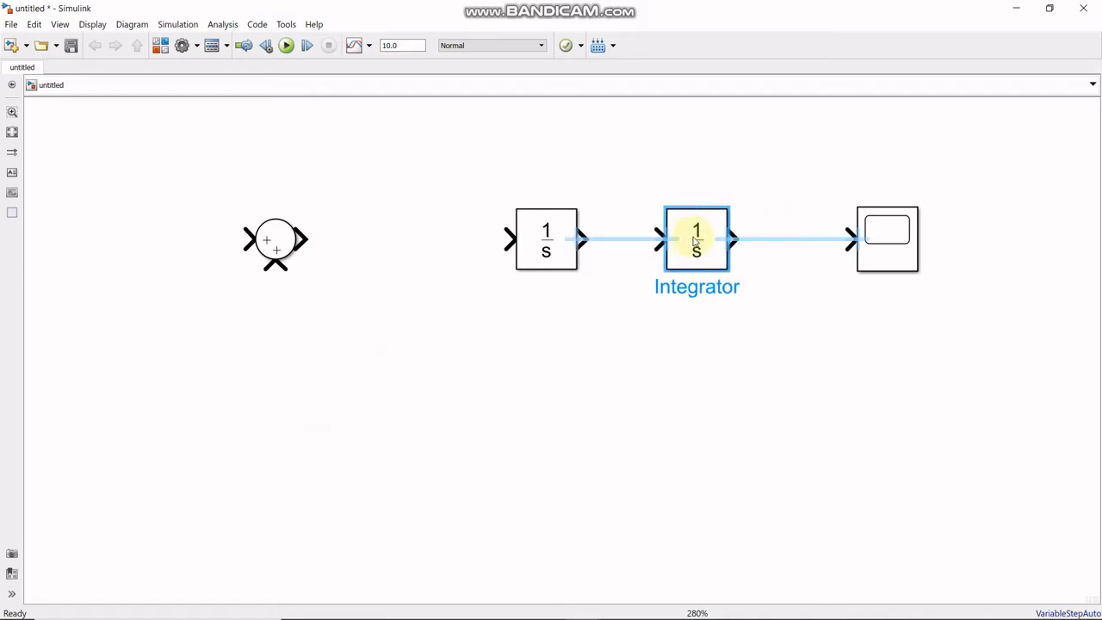
pyautogui.moveTo(556, 249); pyautogui.dragTo(501, 251)
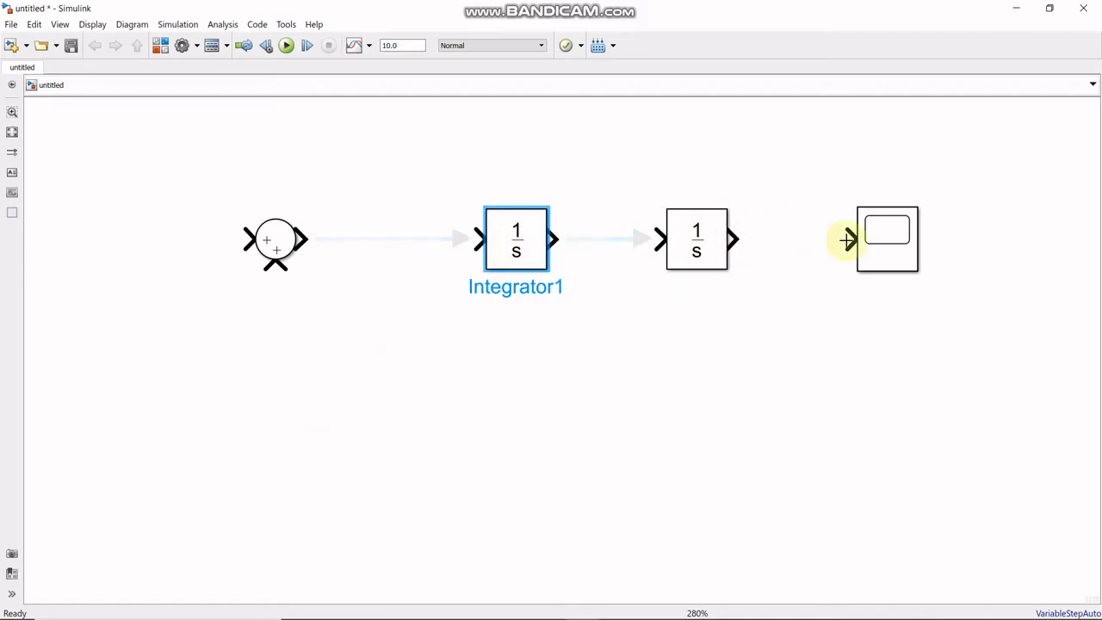
# - Connect the second Integrator's output to the Scope and the first Integrator's output to the second Integrator
pyautogui.click(876, 233)
pyautogui.click(822, 244)
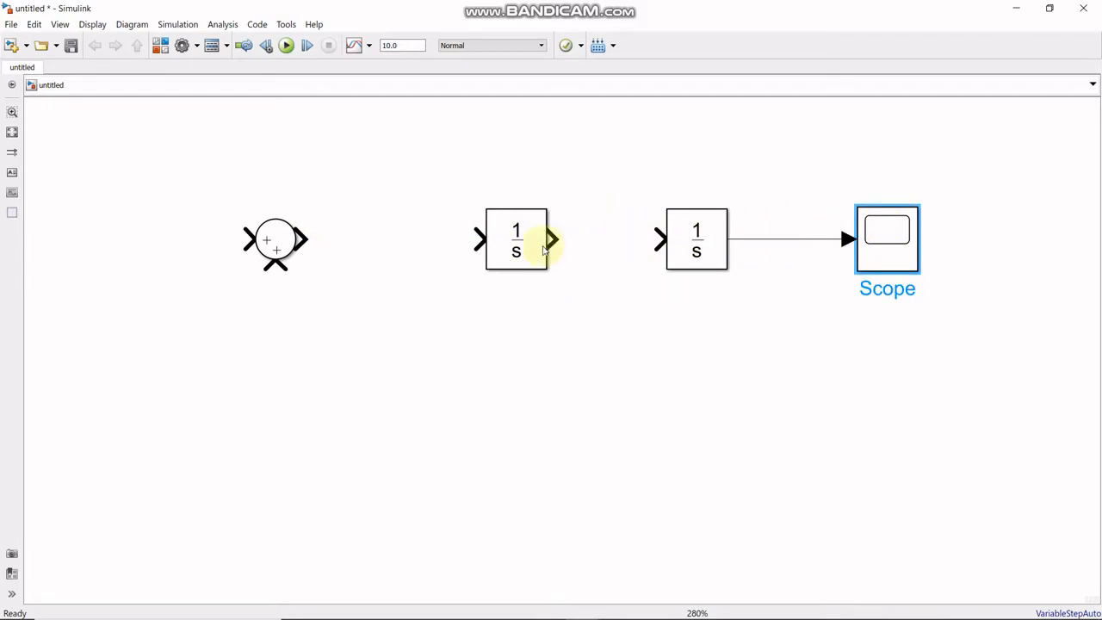
pyautogui.moveTo(552, 238); pyautogui.dragTo(664, 238)
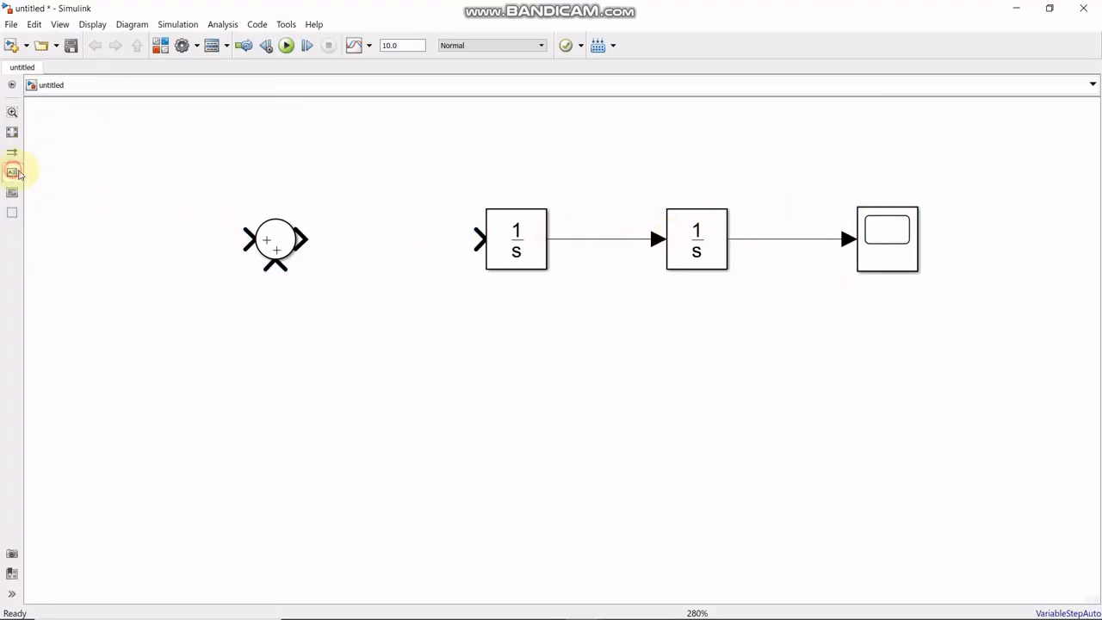
# - Add the annotation "y" just above the signal line between the second Integrator and the Scope
pyautogui.click(772, 222)
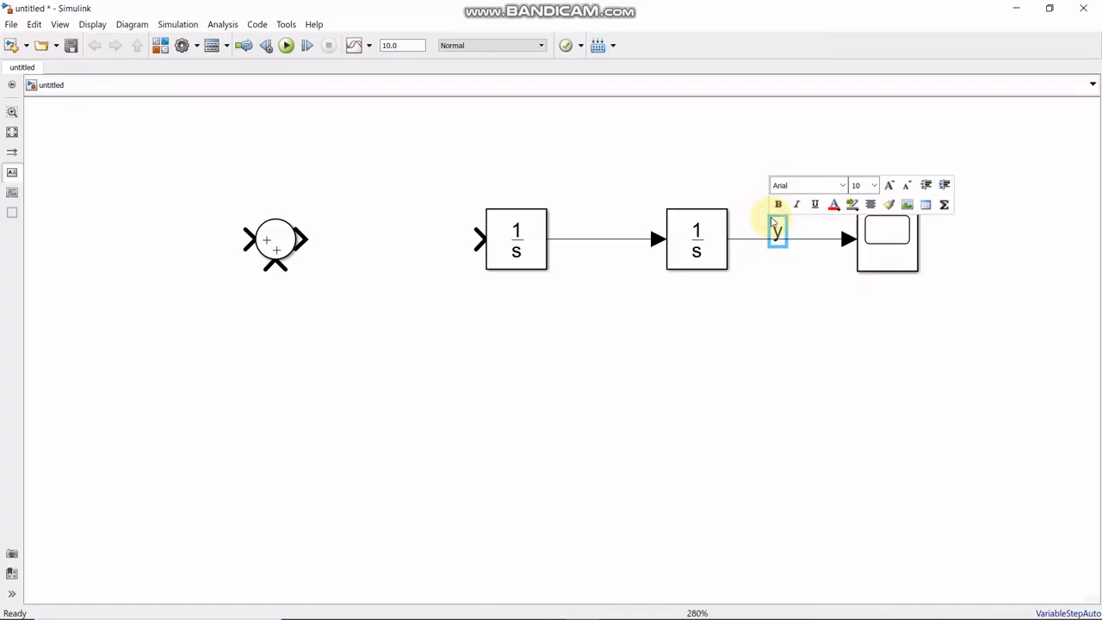
pyautogui.write('y')
pyautogui.click(745, 263)
pyautogui.moveTo(775, 233); pyautogui.dragTo(785, 222)
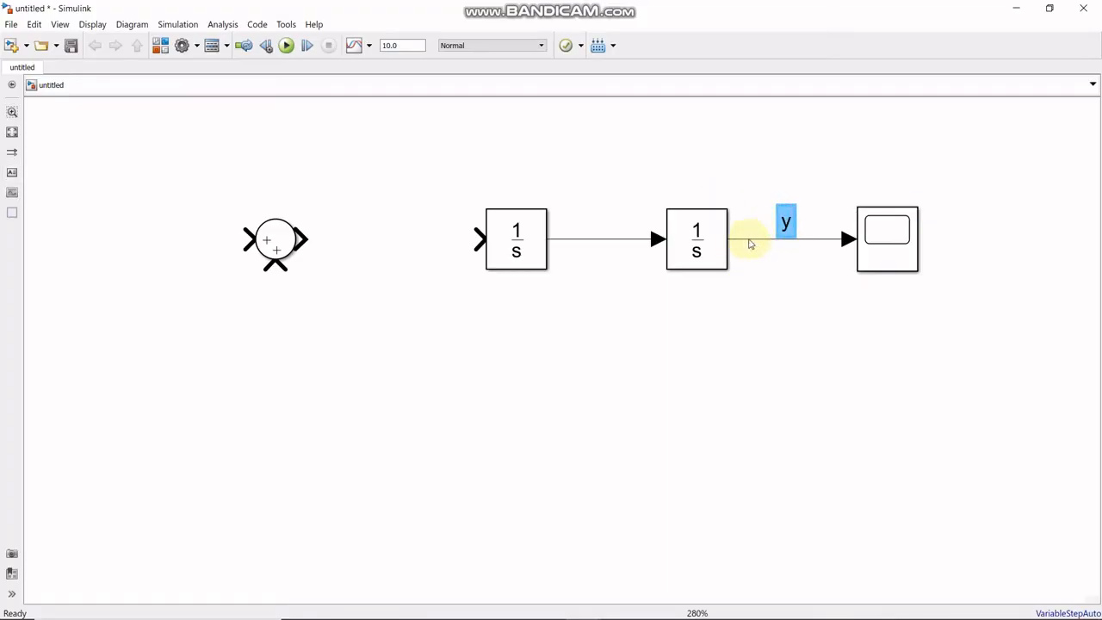
# - Add the annotation "y'" just above the signal line between the two Integrator blocks
pyautogui.click(12, 172)
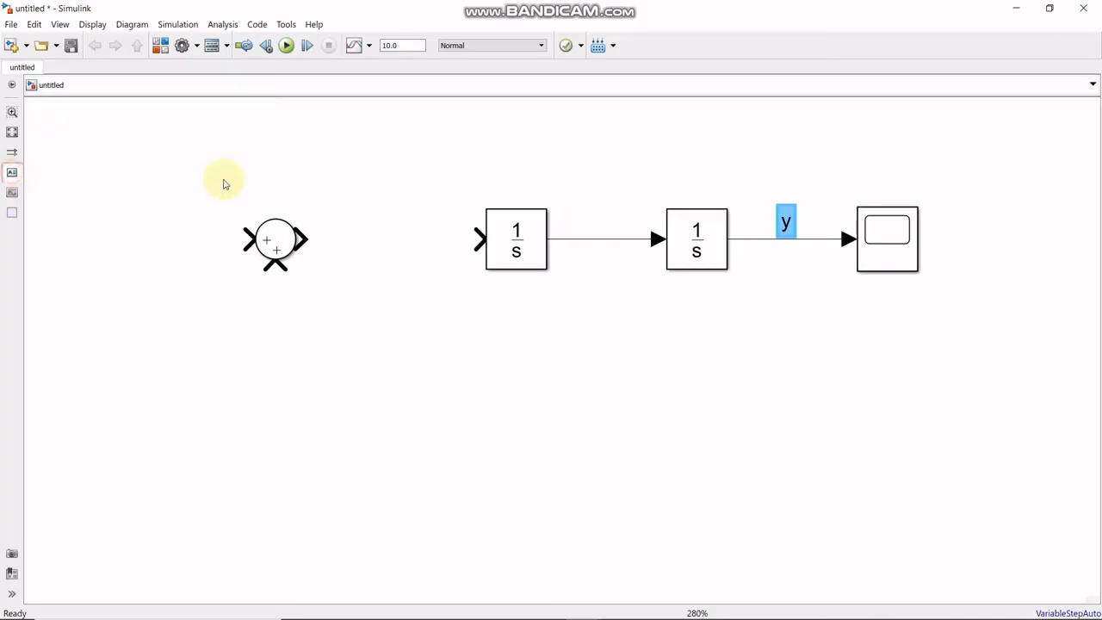
pyautogui.click(593, 225)
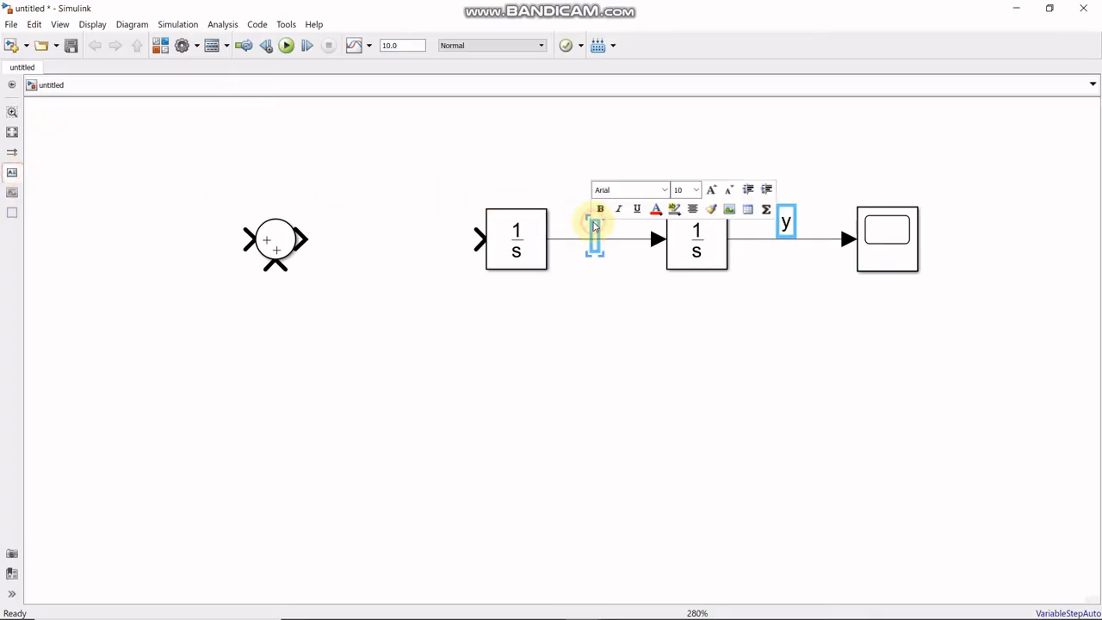
pyautogui.write("y'")
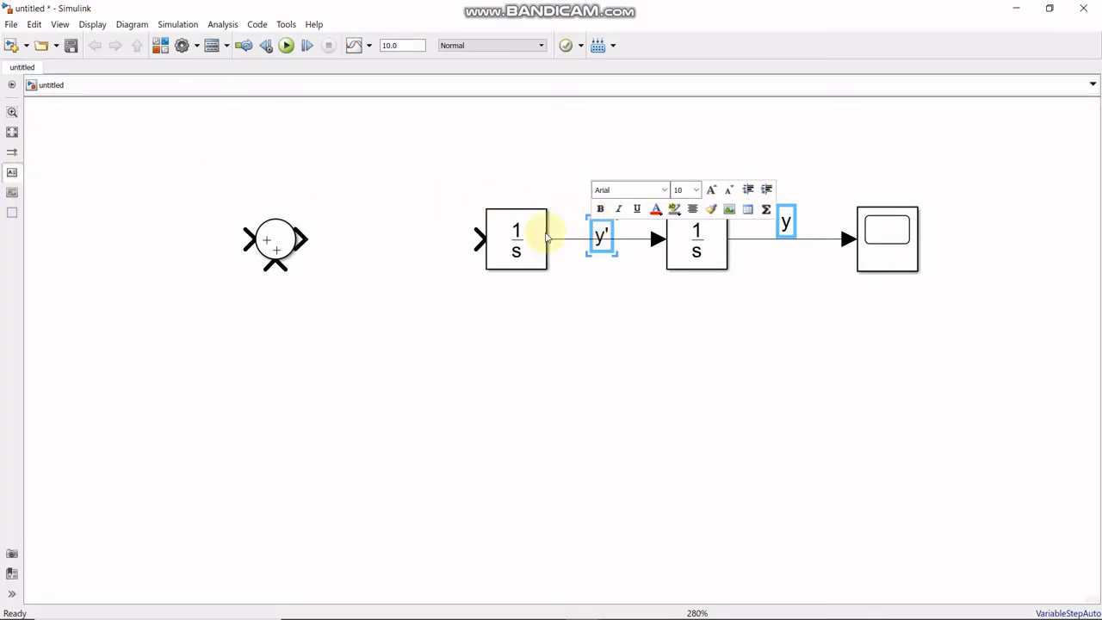
pyautogui.click(634, 285)
pyautogui.click(605, 247)
pyautogui.moveTo(605, 247); pyautogui.dragTo(600, 221)
pyautogui.click(602, 237)
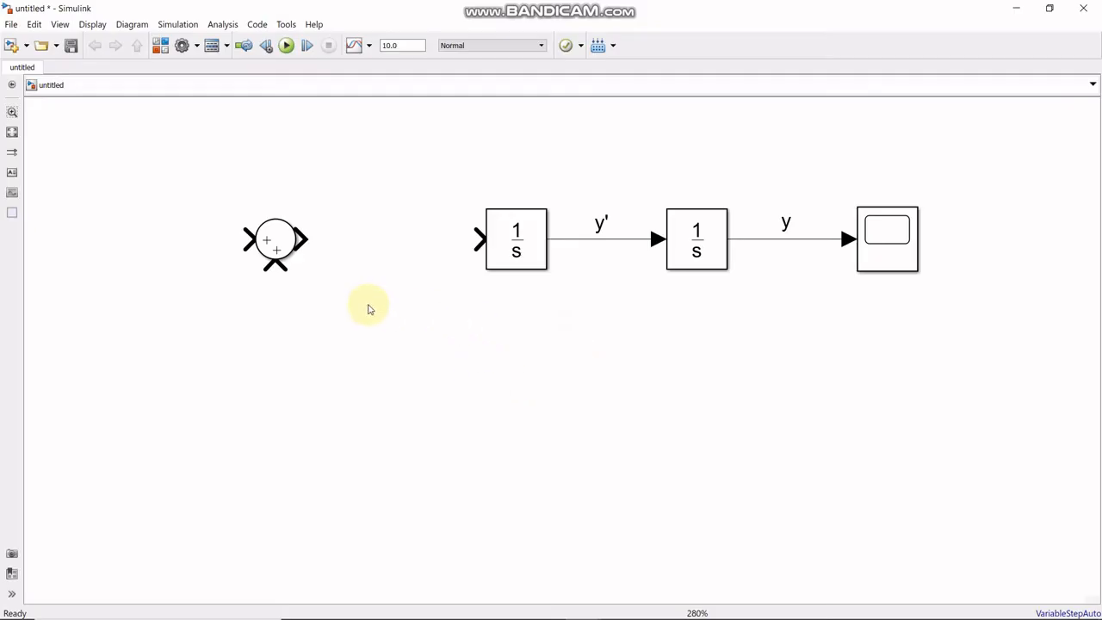
# - Connect the Sum block's output to the first Integrator and add the annotation "y''" just above that signal line
pyautogui.click(276, 259)
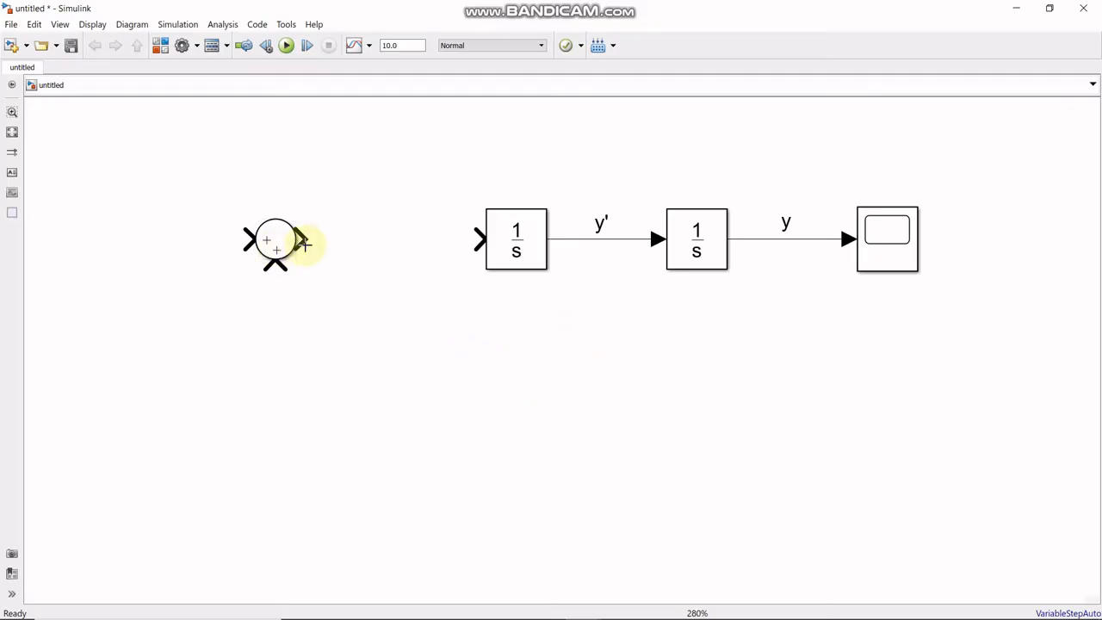
pyautogui.moveTo(306, 241); pyautogui.dragTo(479, 239)
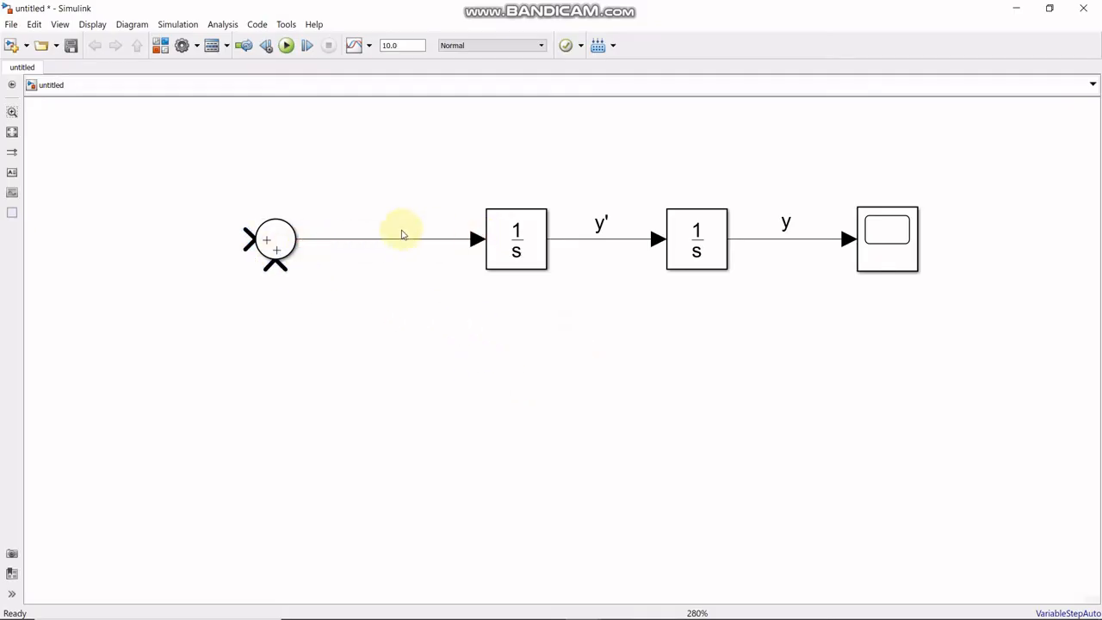
pyautogui.click(12, 174)
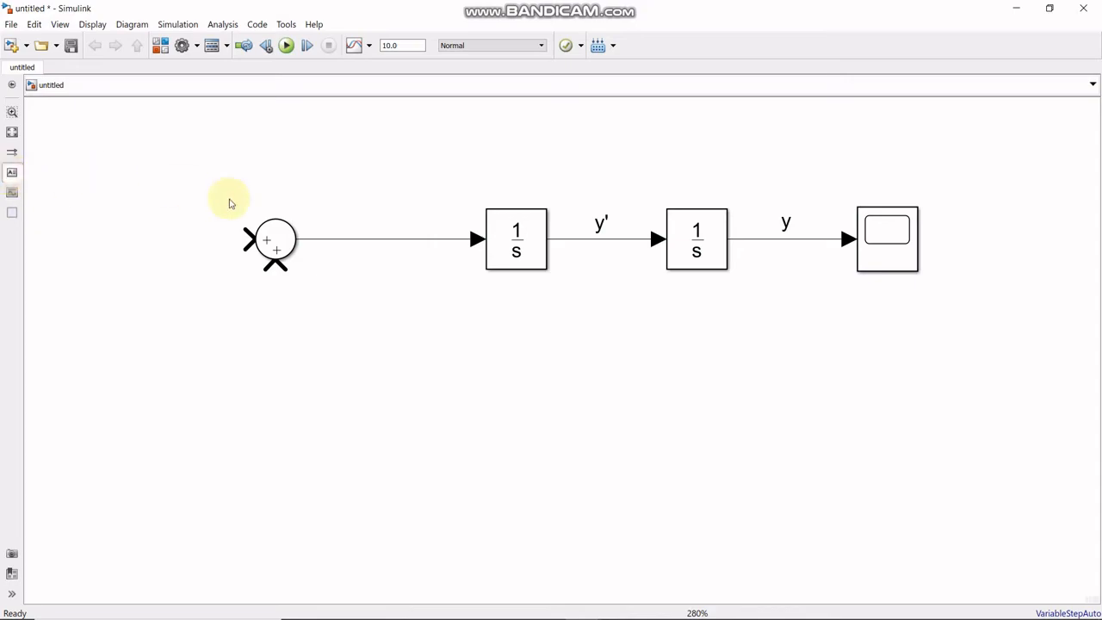
pyautogui.click(330, 231)
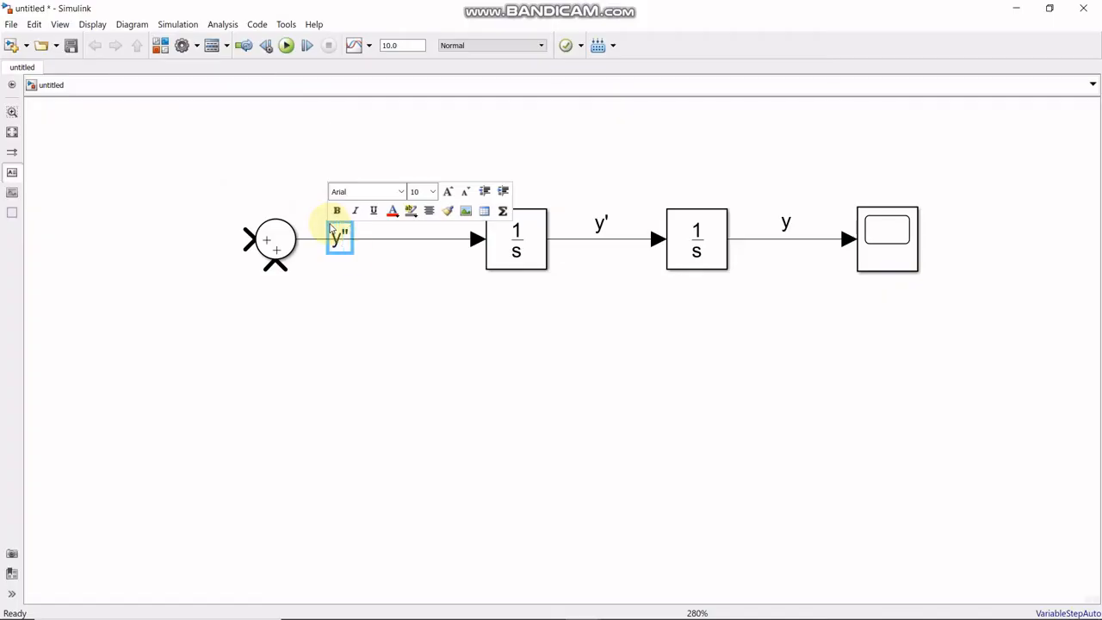
pyautogui.click(361, 293)
pyautogui.moveTo(339, 240)
pyautogui.mouseDown()
pyautogui.moveTo(339, 227)
pyautogui.moveTo(344, 245)
pyautogui.mouseUp()
pyautogui.click(339, 236)
pyautogui.click(338, 234)
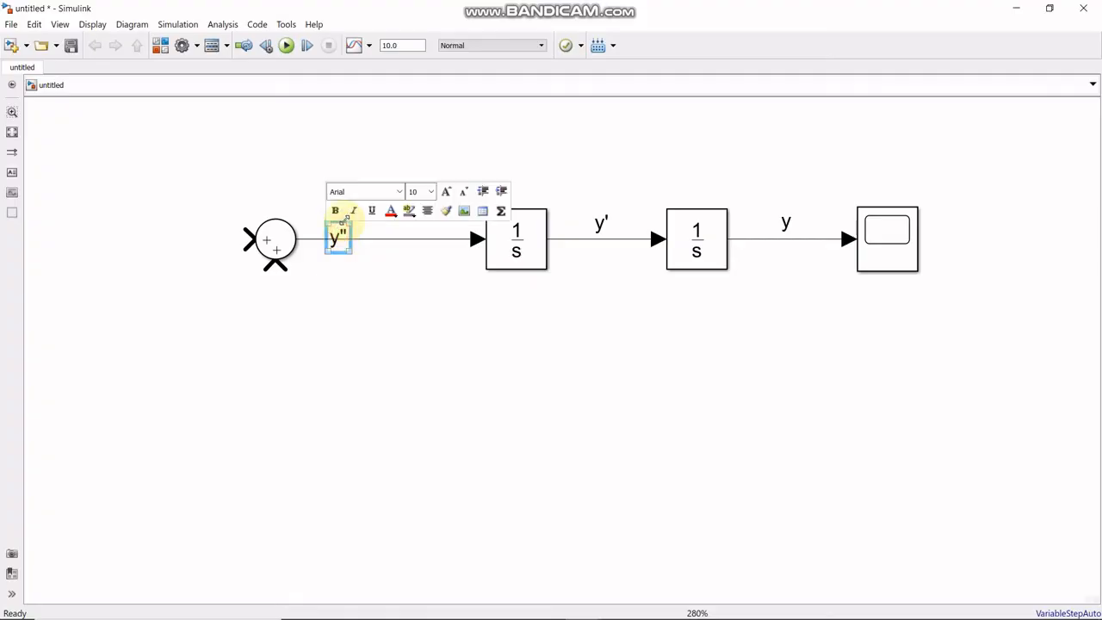
pyautogui.click(359, 285)
pyautogui.click(337, 239)
pyautogui.moveTo(337, 238)
pyautogui.mouseDown()
pyautogui.moveTo(339, 221)
pyautogui.moveTo(359, 222)
pyautogui.mouseUp()
pyautogui.click(359, 280)
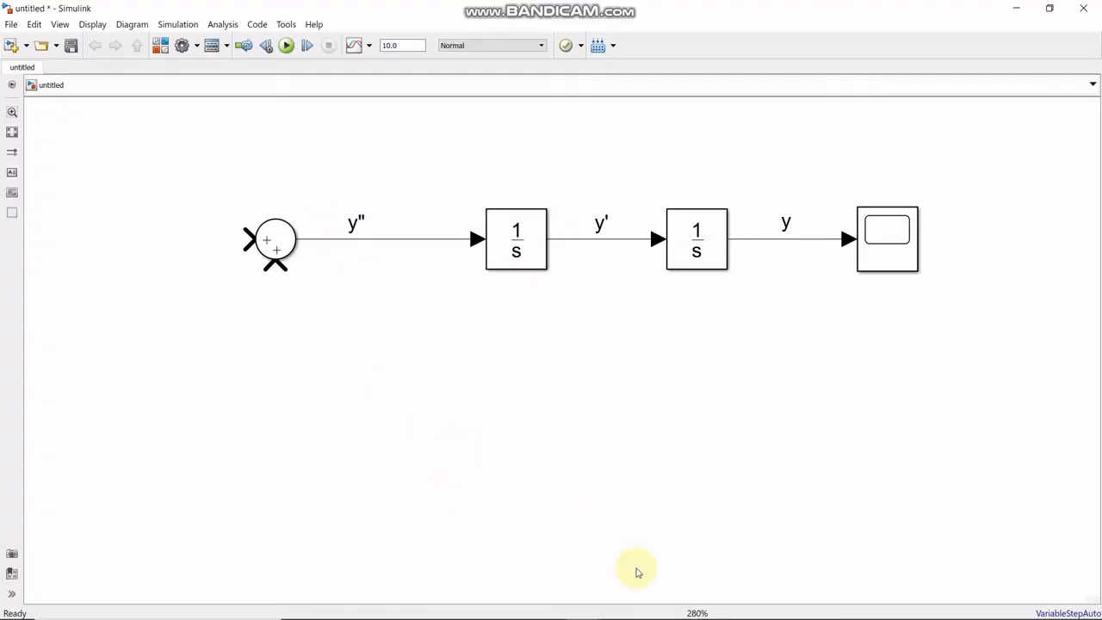
# - Check the handwritten equation in Paint 3D, and add two Gain blocks from the Commonly Used Blocks library to the Simulink model
pyautogui.click(689, 605)
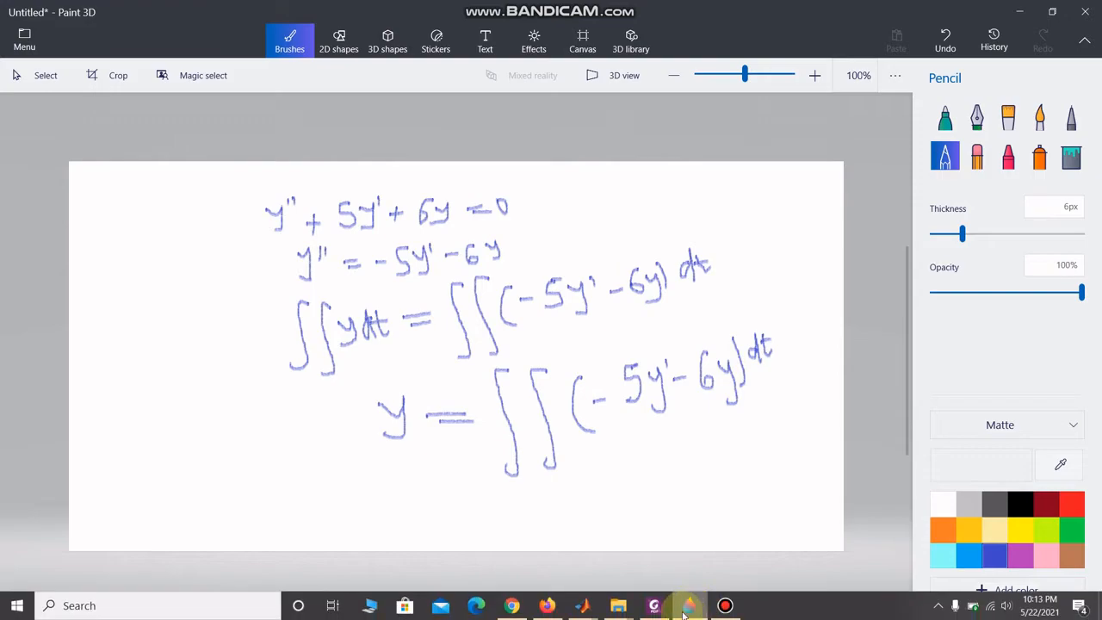
pyautogui.moveTo(687, 605)
pyautogui.moveTo(594, 605)
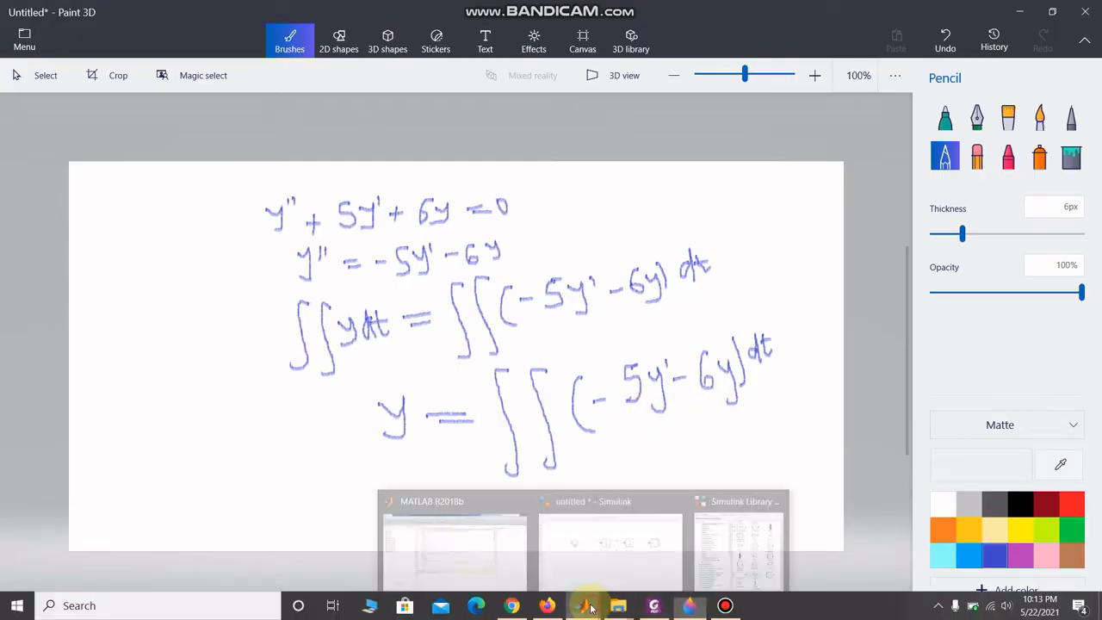
pyautogui.click(610, 545)
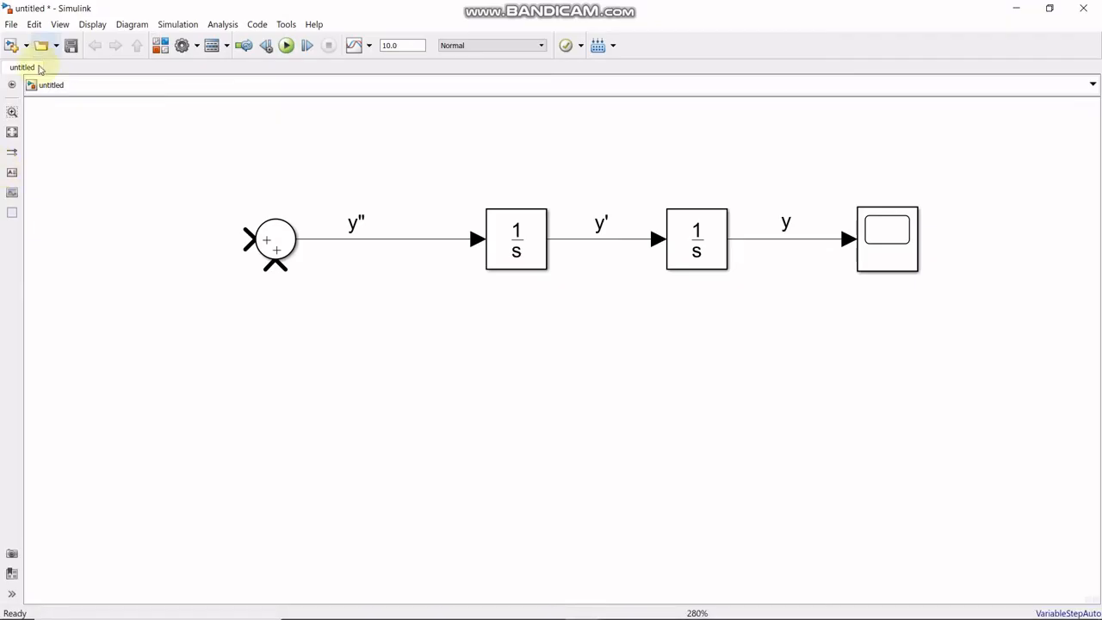
pyautogui.click(160, 45)
pyautogui.click(432, 299)
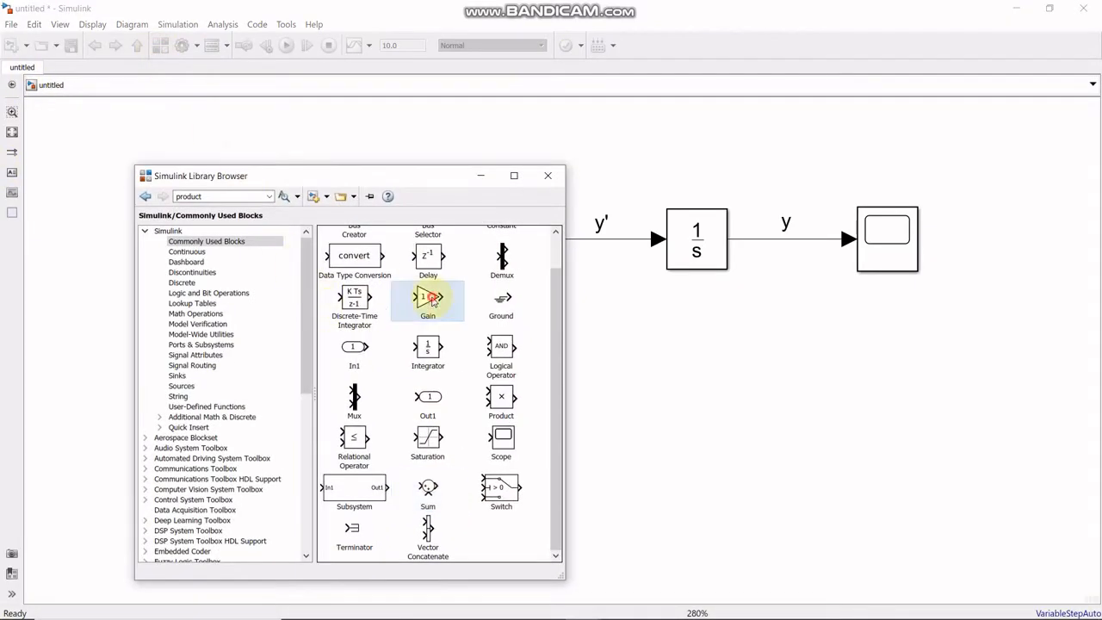
pyautogui.rightClick(433, 299)
pyautogui.click(469, 311)
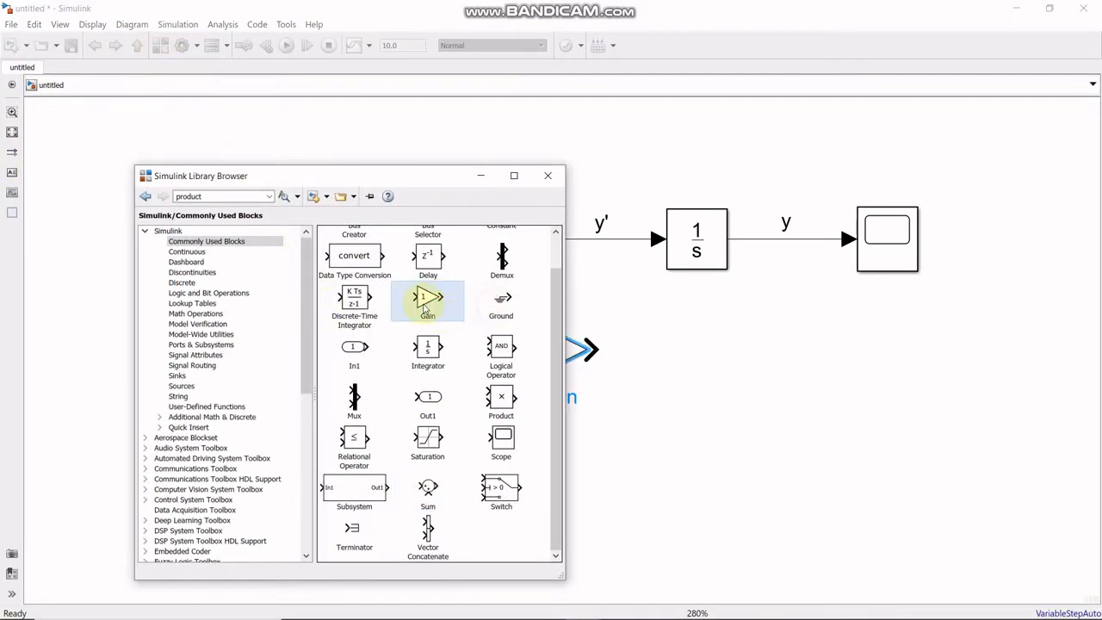
pyautogui.rightClick(423, 308)
pyautogui.click(447, 312)
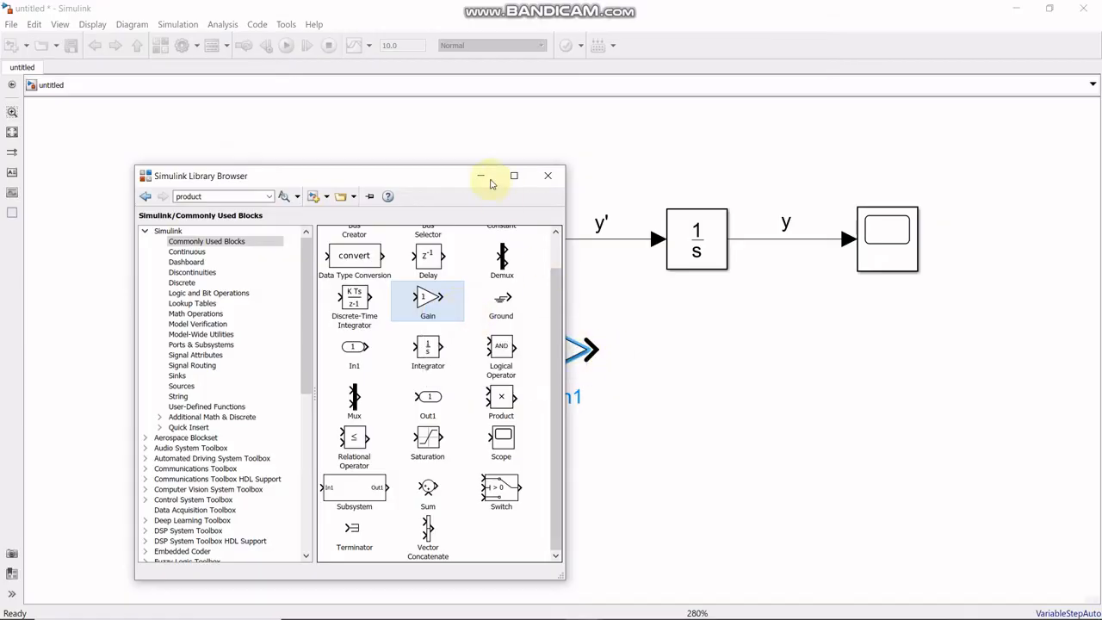
pyautogui.click(482, 176)
# - Separate the overlapping Gain blocks, flip the Gain1 block and place it below the second Integrator
pyautogui.click(558, 347)
pyautogui.moveTo(424, 394); pyautogui.dragTo(413, 393)
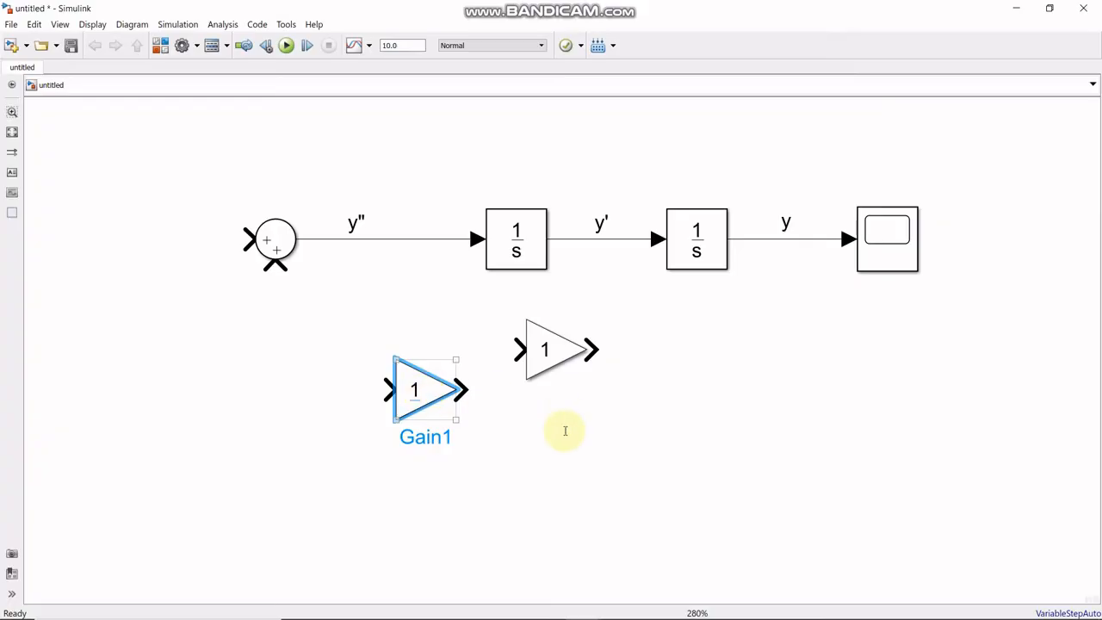
pyautogui.rightClick(430, 387)
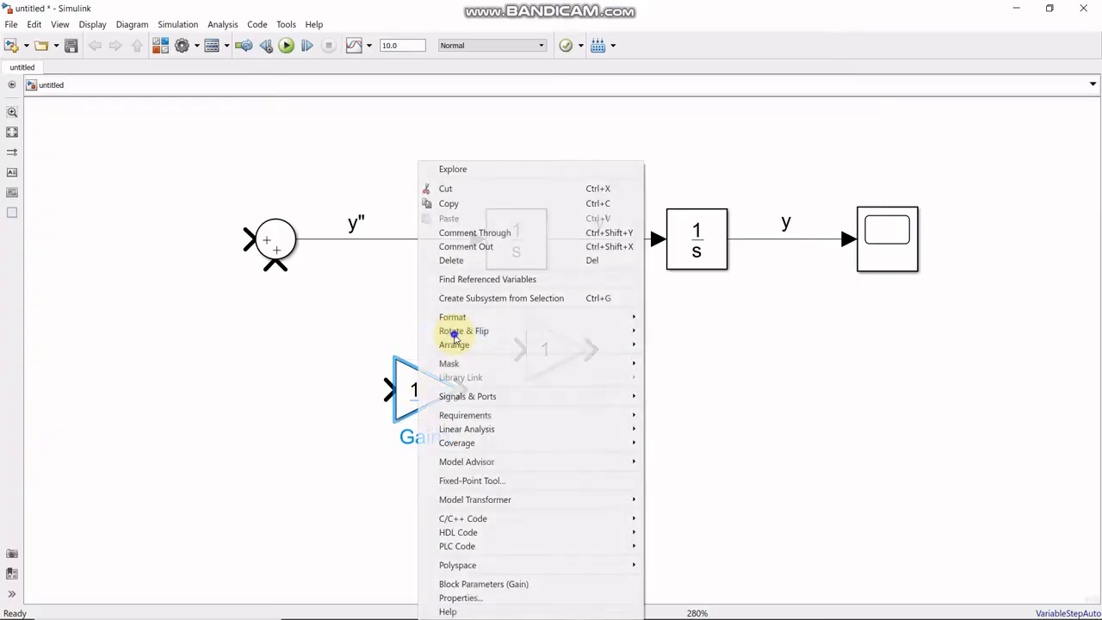
pyautogui.moveTo(452, 331)
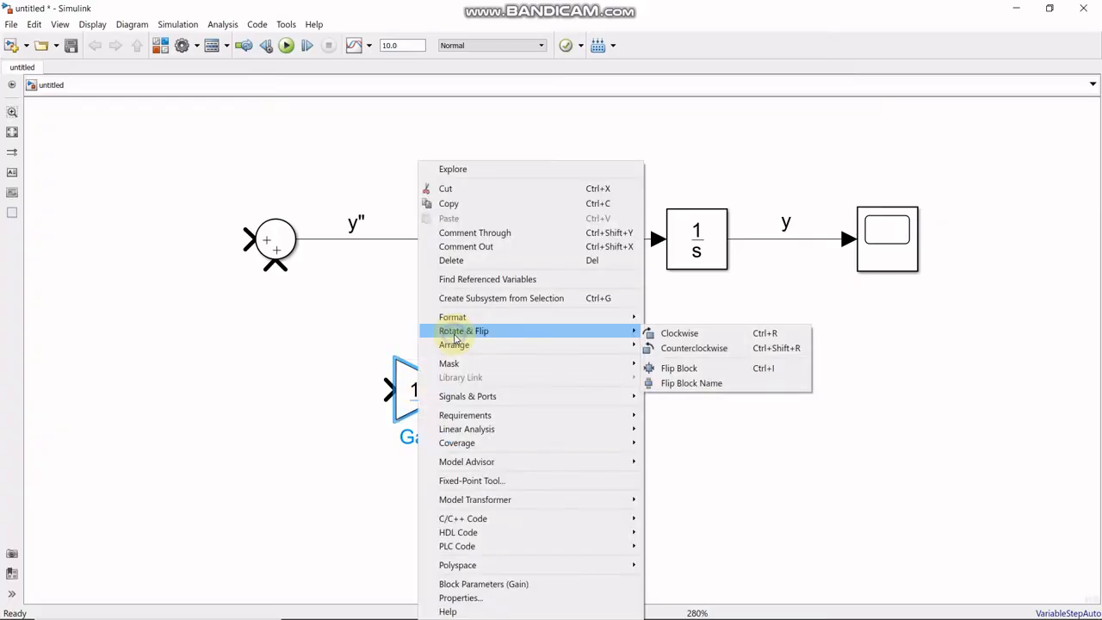
pyautogui.click(707, 368)
pyautogui.moveTo(426, 396); pyautogui.dragTo(738, 441)
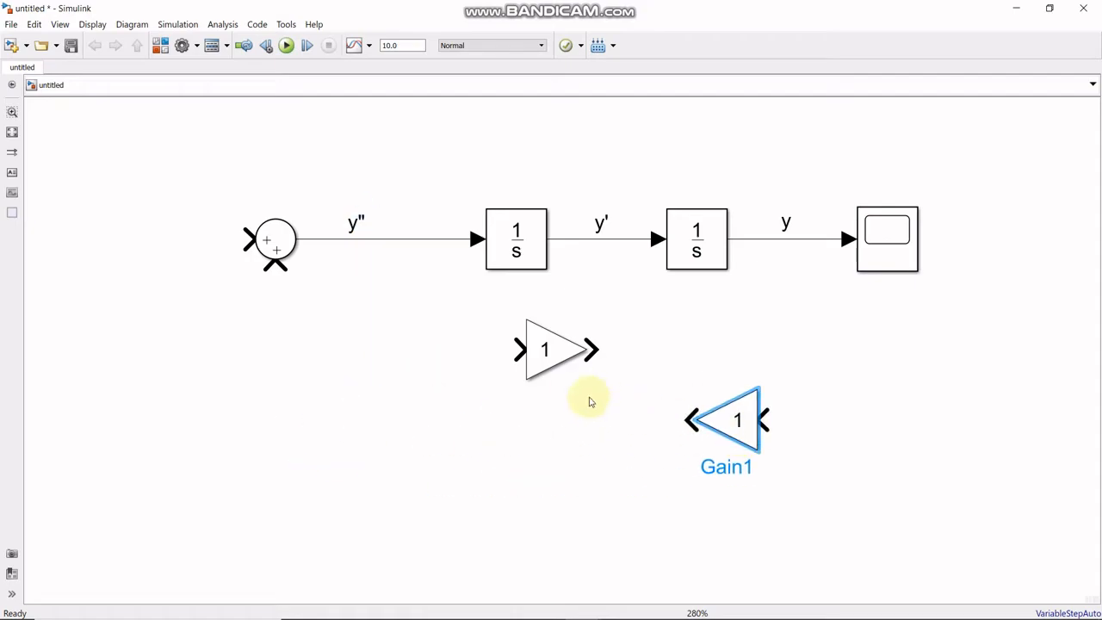
# - Flip the remaining Gain block and place it directly below the first Integrator
pyautogui.click(552, 353)
pyautogui.rightClick(551, 353)
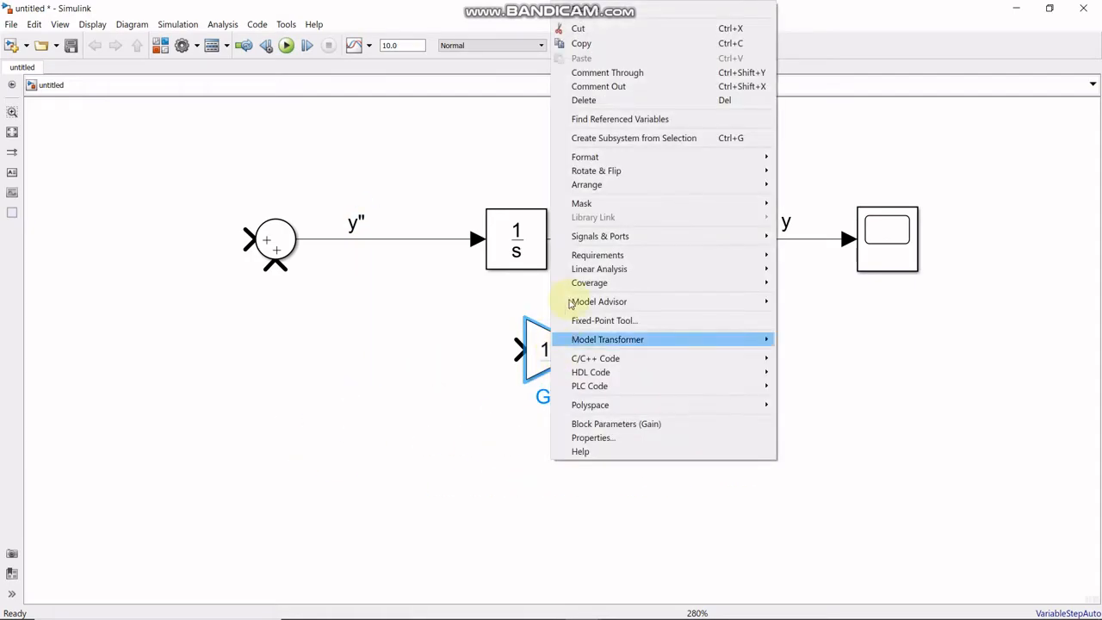
pyautogui.moveTo(700, 178)
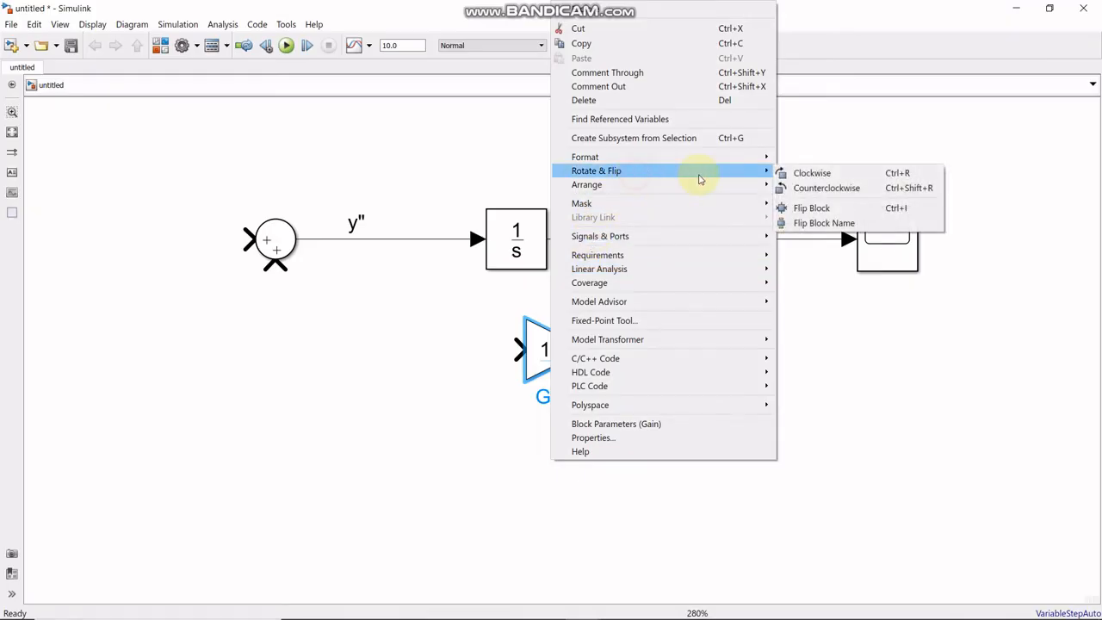
pyautogui.click(809, 208)
pyautogui.moveTo(558, 369); pyautogui.dragTo(518, 388)
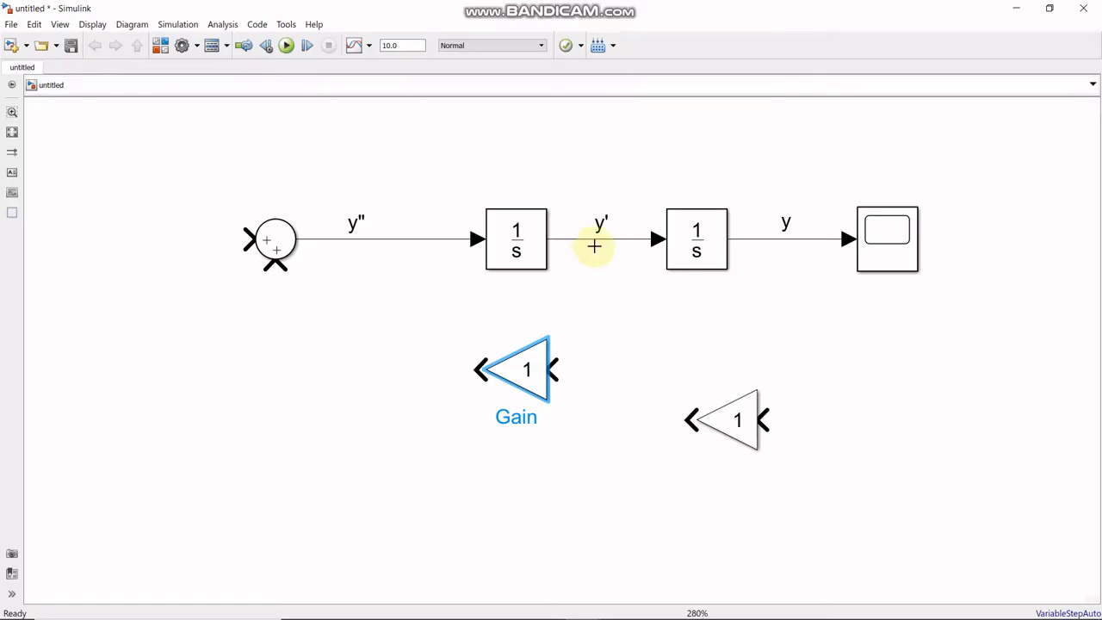
# - Branch the y' signal into the Gain block below the first Integrator and set its gain to 5
pyautogui.moveTo(620, 244)
pyautogui.mouseDown()
pyautogui.moveTo(578, 373)
pyautogui.moveTo(556, 371)
pyautogui.mouseUp()
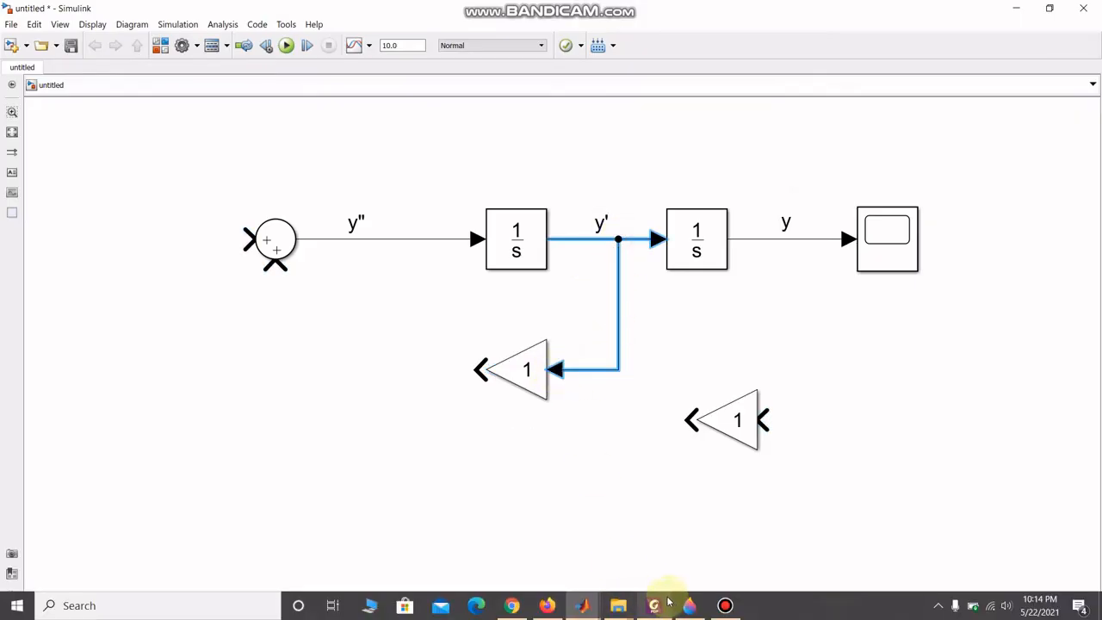
pyautogui.click(601, 224)
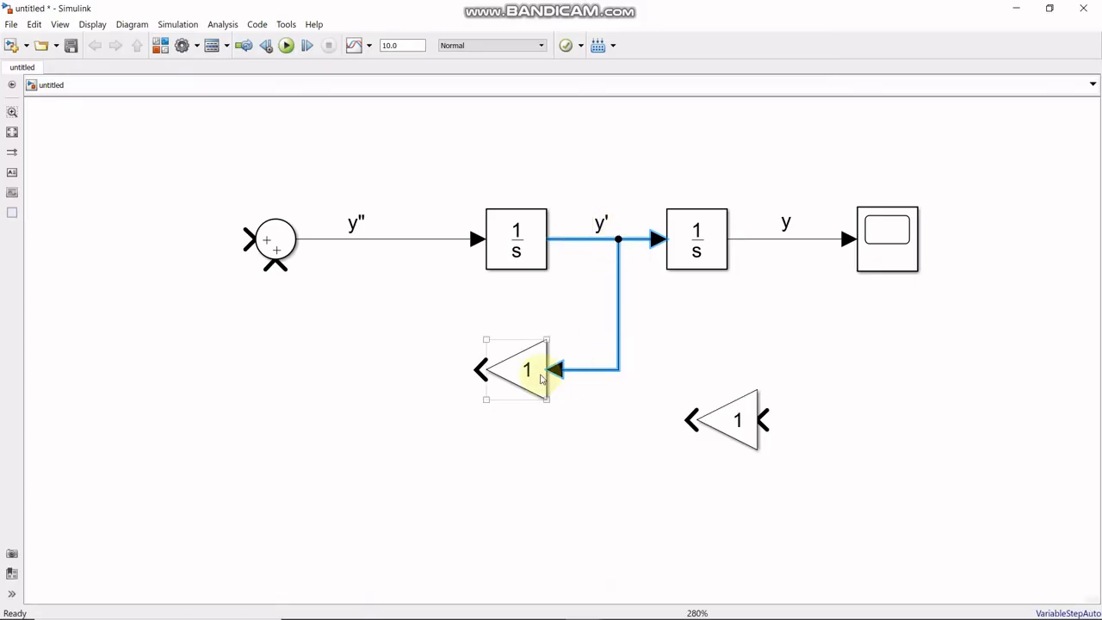
pyautogui.click(689, 605)
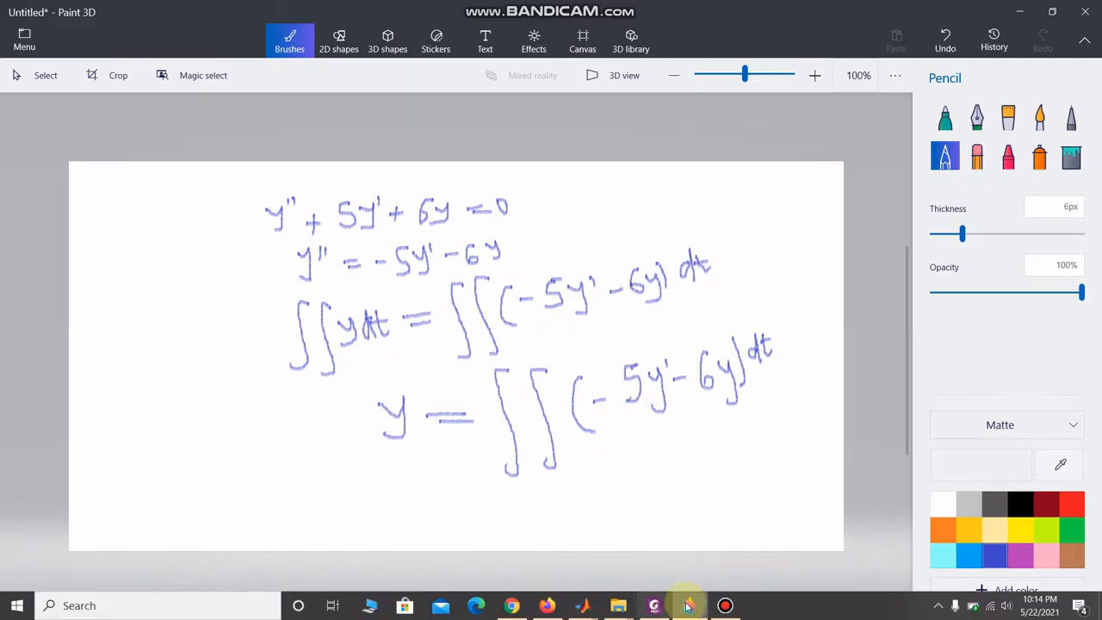
pyautogui.click(655, 605)
pyautogui.click(527, 373)
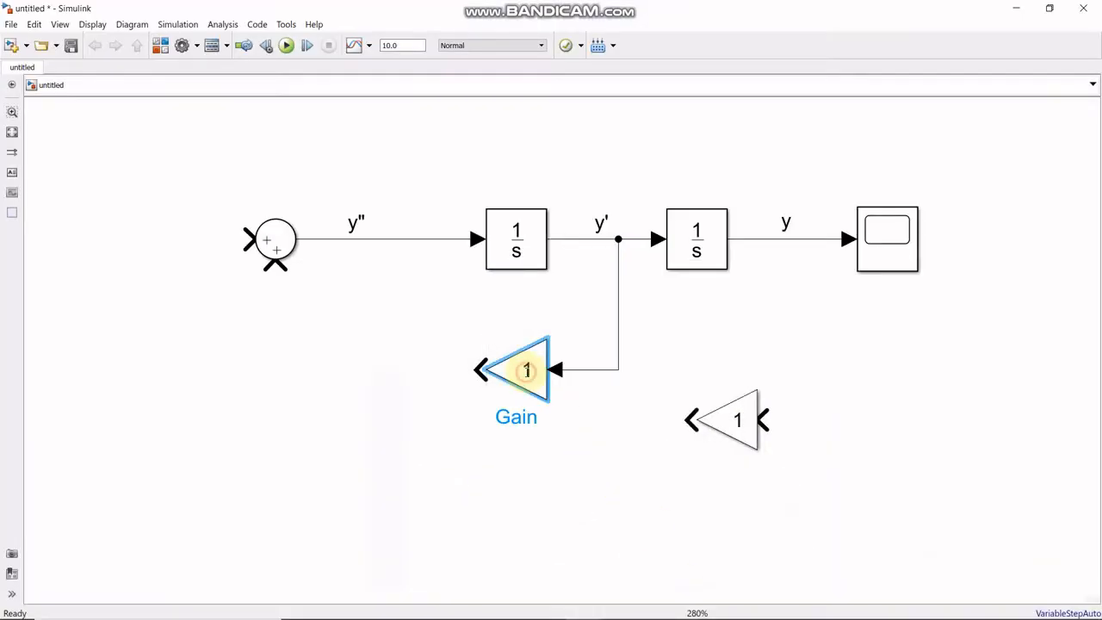
pyautogui.doubleClick(528, 372)
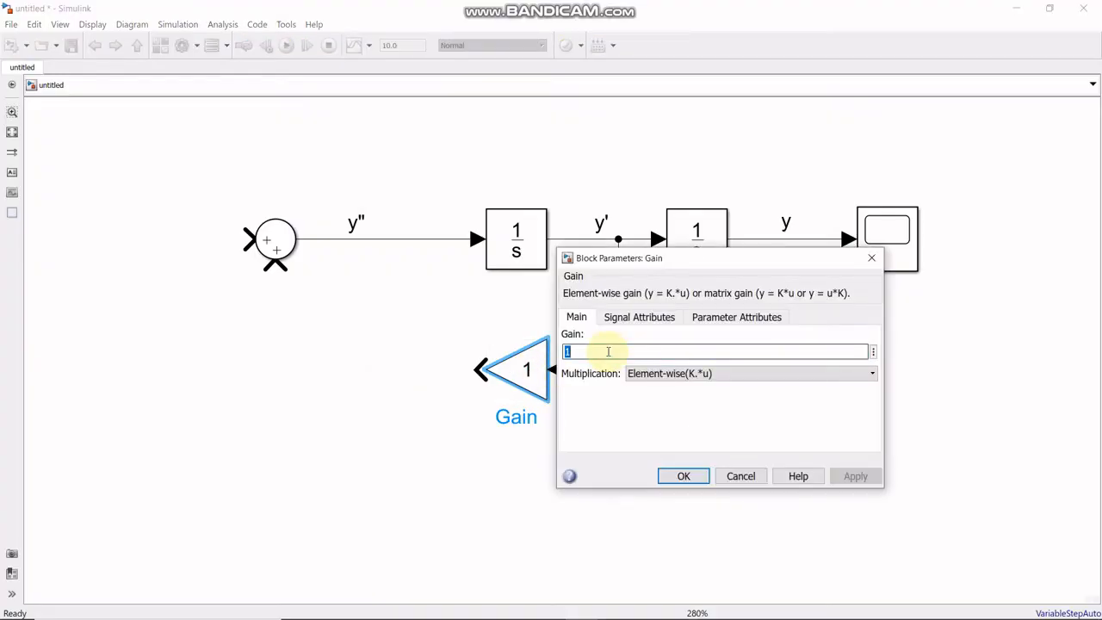
pyautogui.write('5')
pyautogui.click(686, 476)
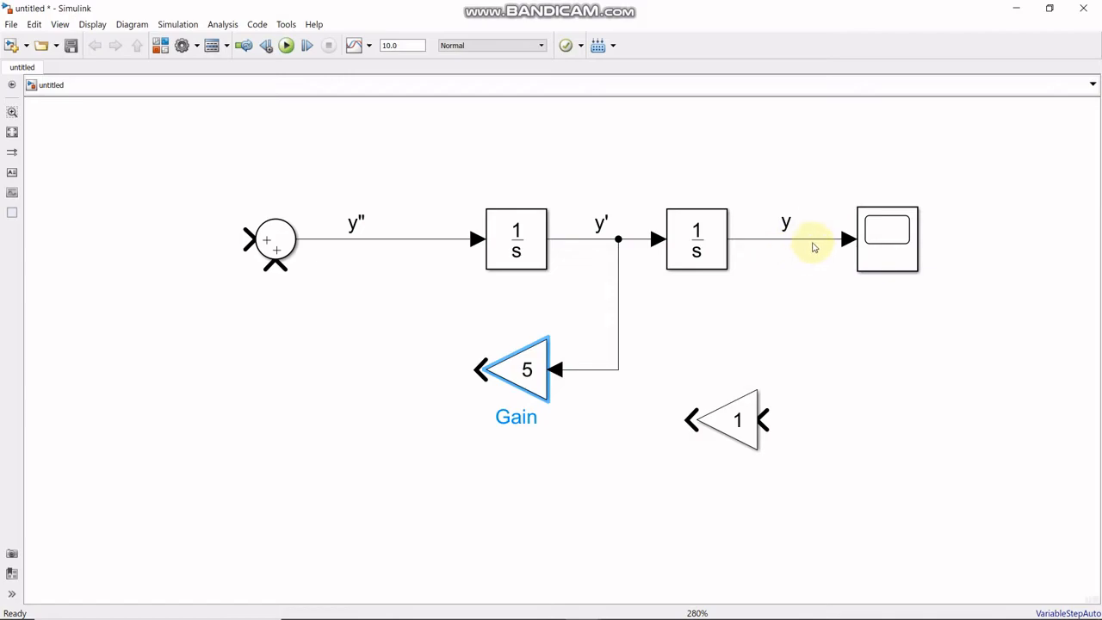
# - Branch the y signal into the Gain block below the second Integrator and set its gain to 6
pyautogui.moveTo(813, 244)
pyautogui.mouseDown()
pyautogui.moveTo(811, 310)
pyautogui.moveTo(789, 276)
pyautogui.moveTo(789, 243)
pyautogui.moveTo(804, 330)
pyautogui.moveTo(777, 425)
pyautogui.moveTo(757, 426)
pyautogui.mouseUp()
pyautogui.click(735, 419)
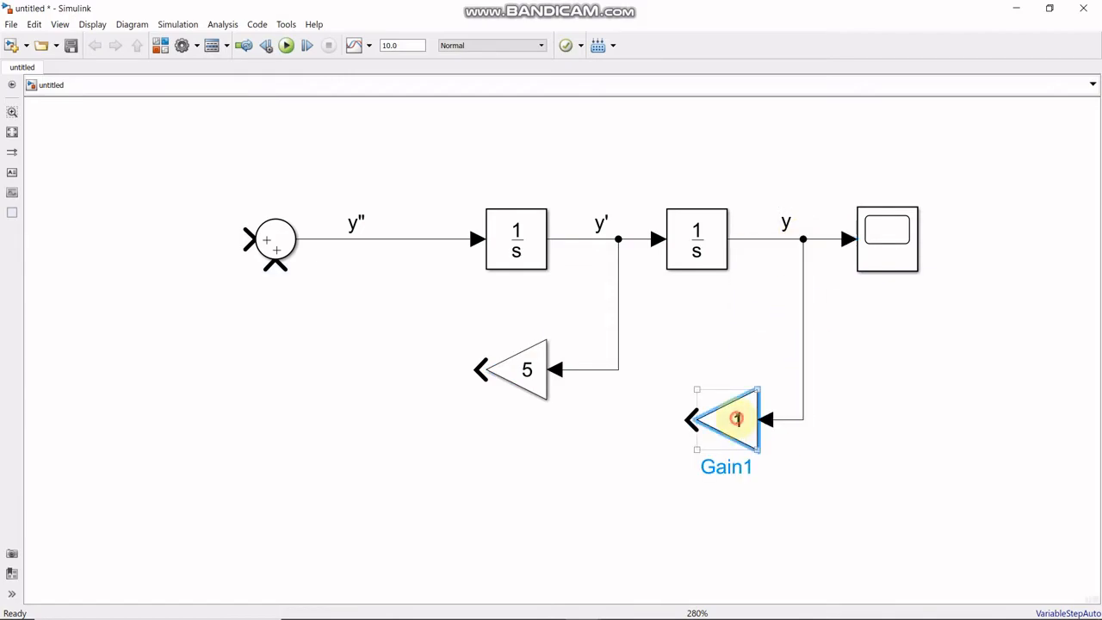
pyautogui.doubleClick(736, 419)
pyautogui.write('6')
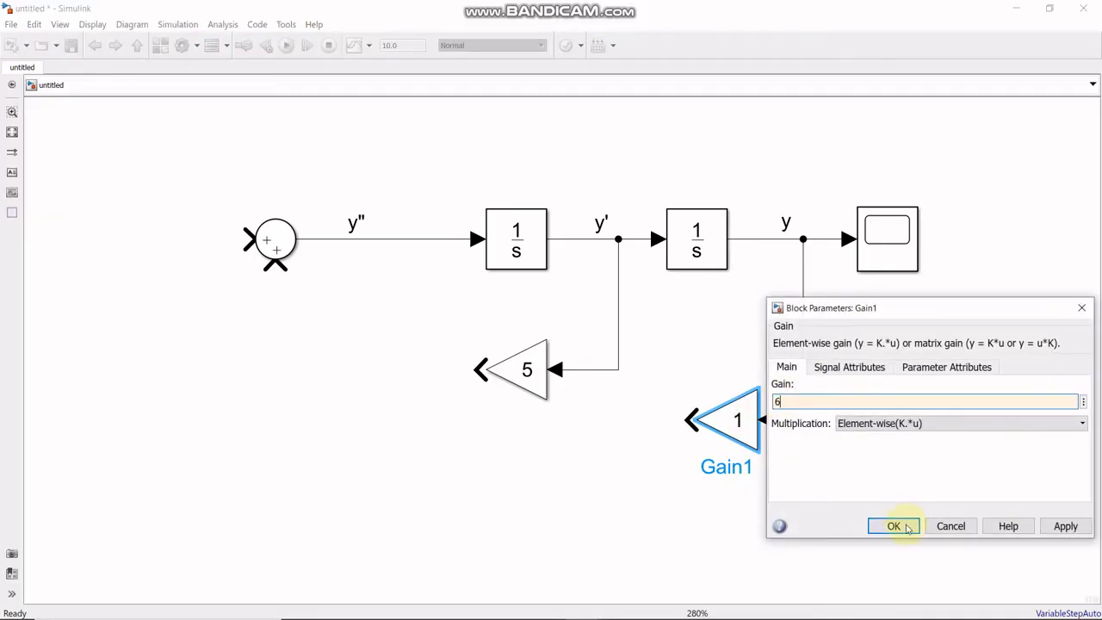
pyautogui.click(893, 525)
# - Connect the gain of 5 to the Sum block's left input and the gain of 6, lowered slightly, to its bottom input
pyautogui.click(700, 607)
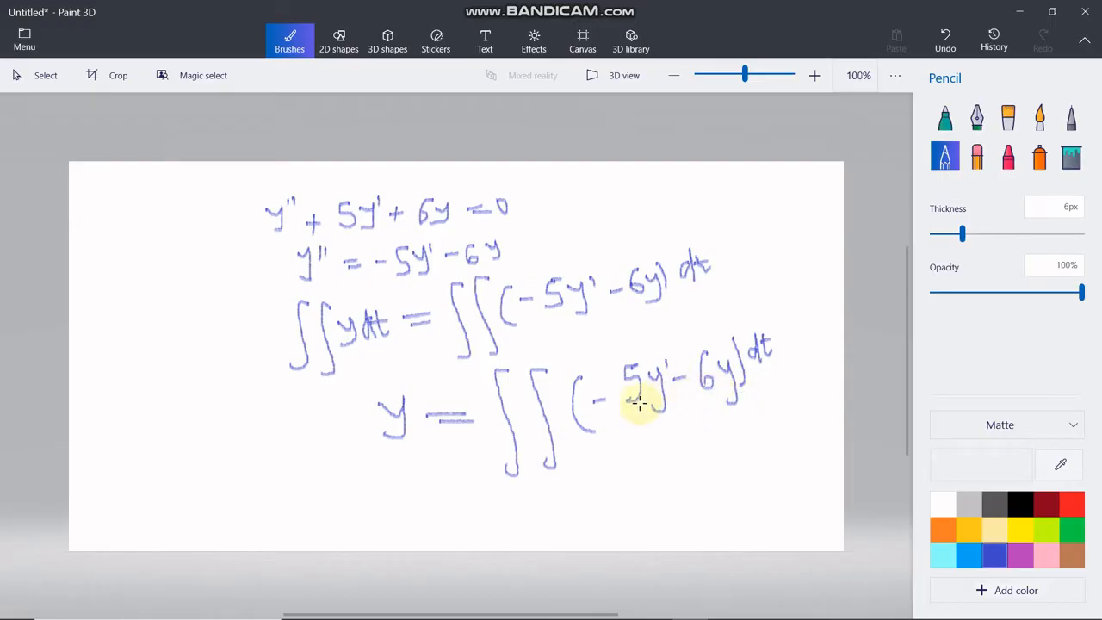
pyautogui.moveTo(654, 613)
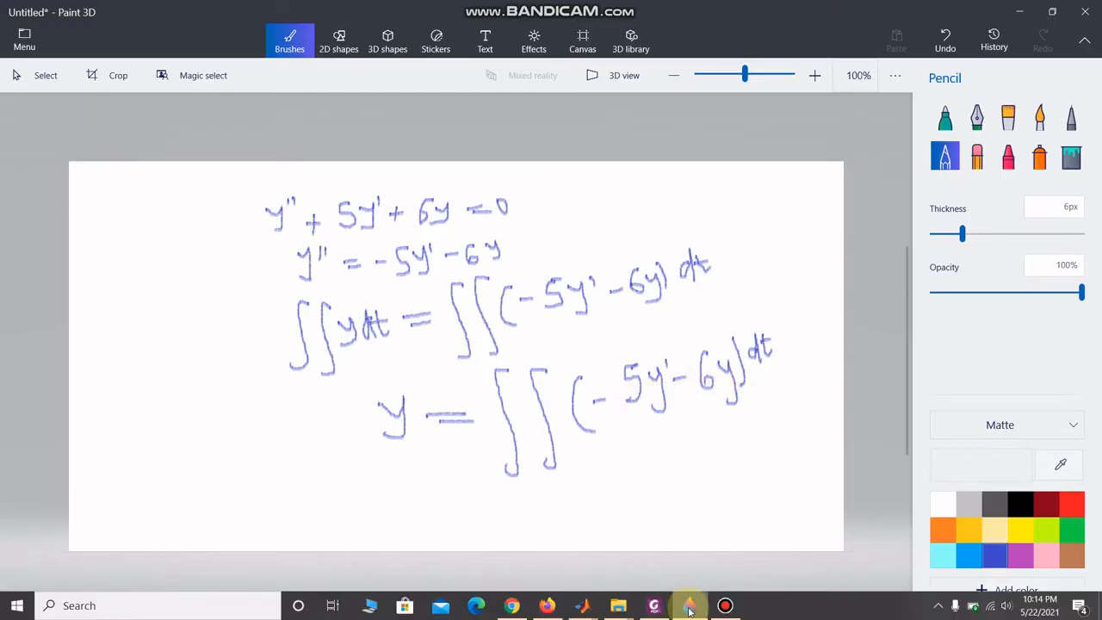
pyautogui.click(689, 605)
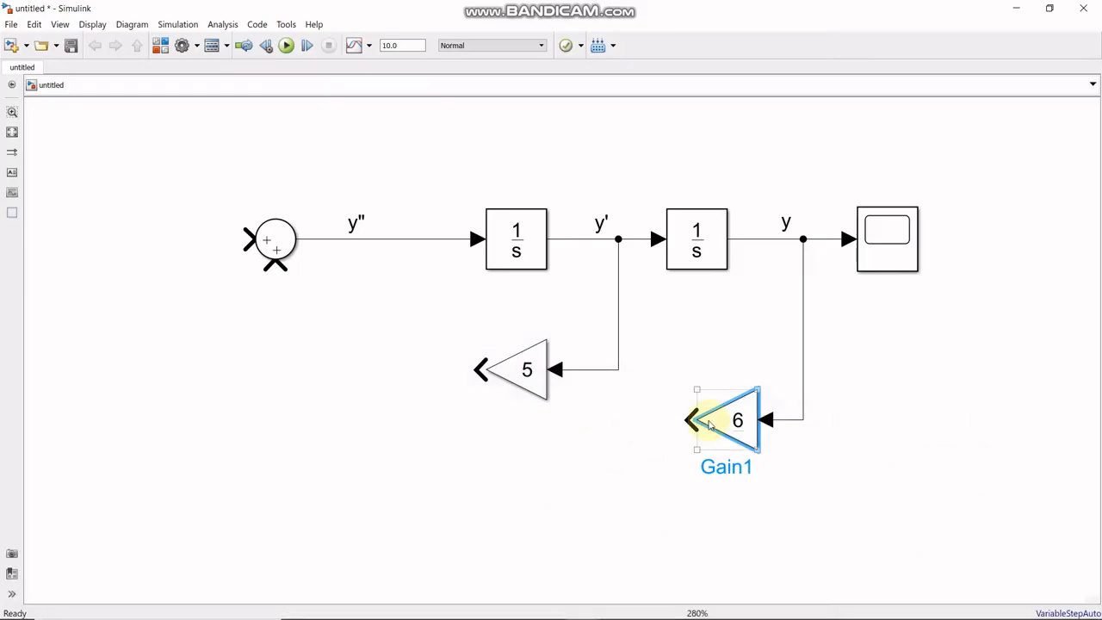
pyautogui.moveTo(714, 420); pyautogui.dragTo(730, 449)
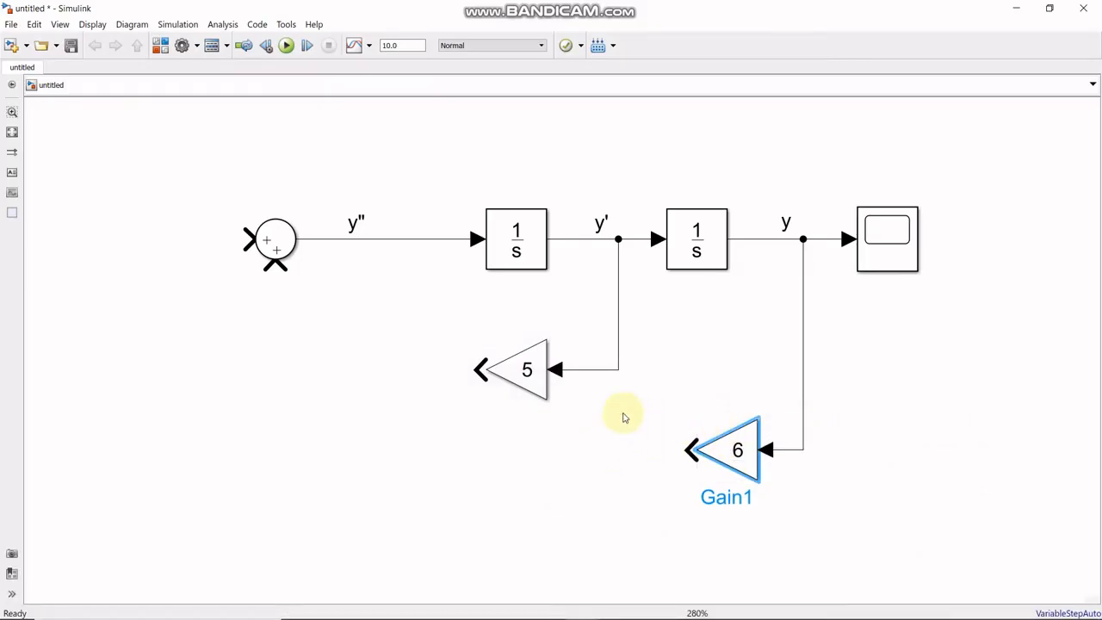
pyautogui.moveTo(478, 370); pyautogui.dragTo(247, 238)
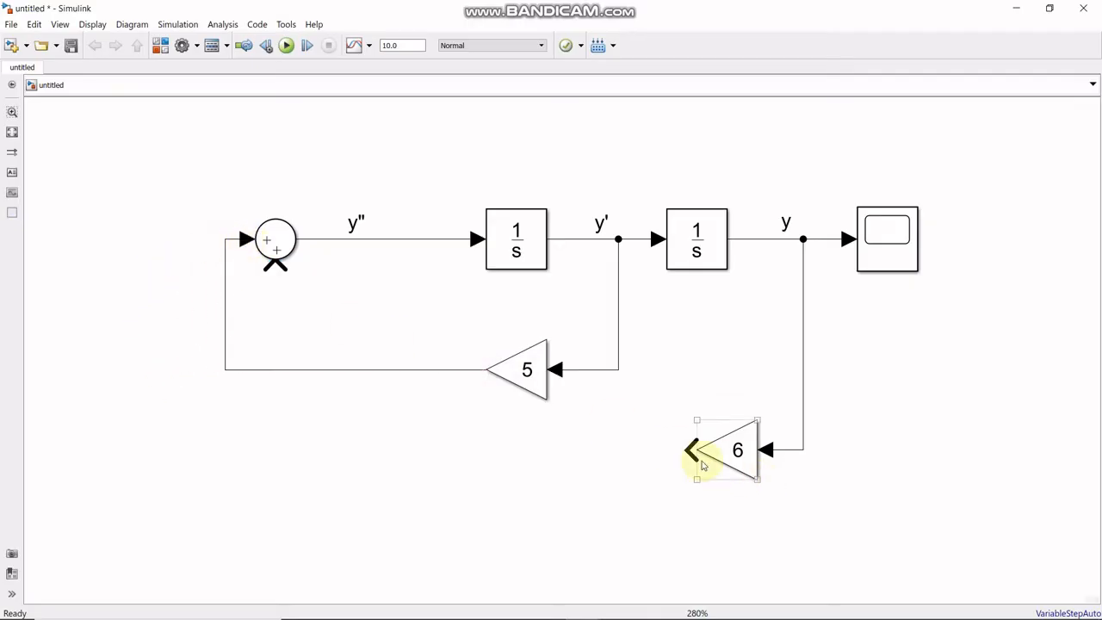
pyautogui.moveTo(693, 448); pyautogui.dragTo(275, 238)
# - Set the Sum block's list of signs to |-- so both feedback inputs are subtracted
pyautogui.doubleClick(277, 241)
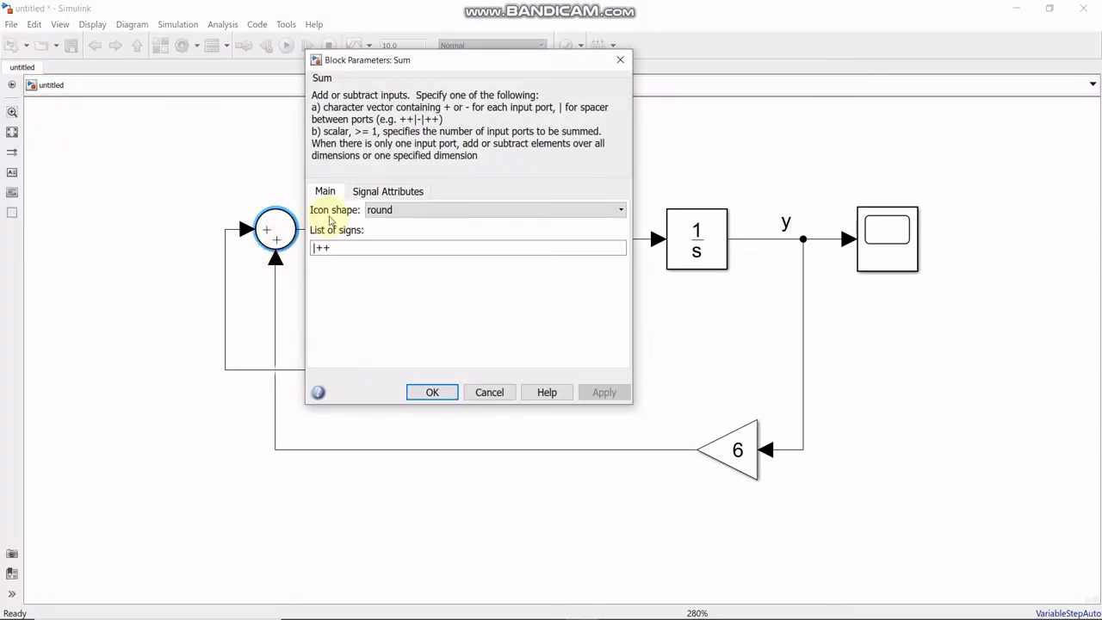
pyautogui.doubleClick(331, 246)
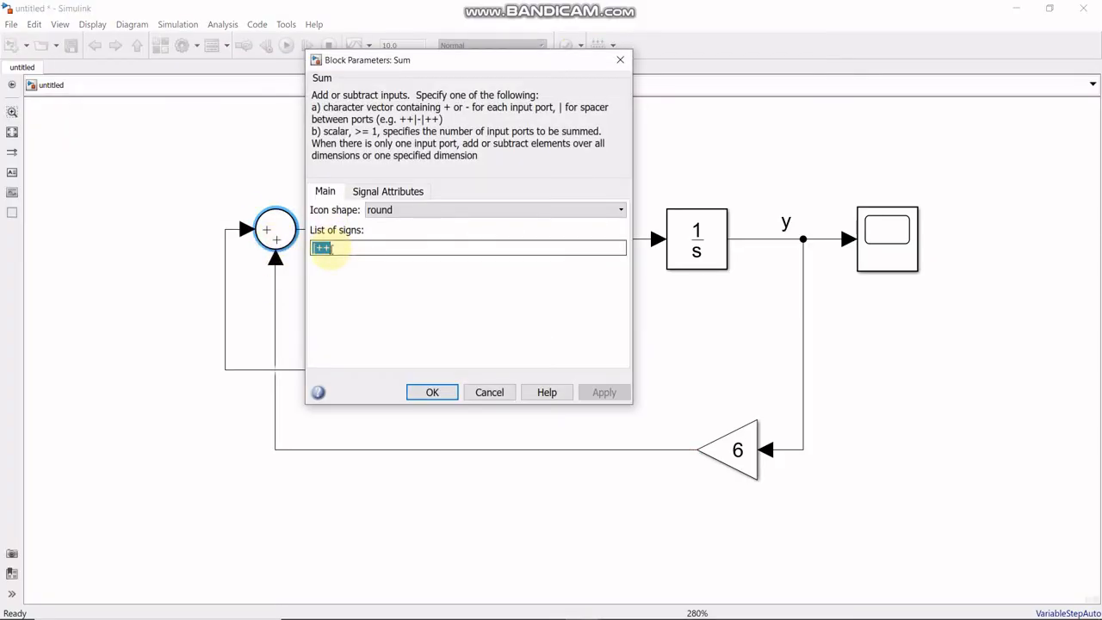
pyautogui.press('BackSpace')
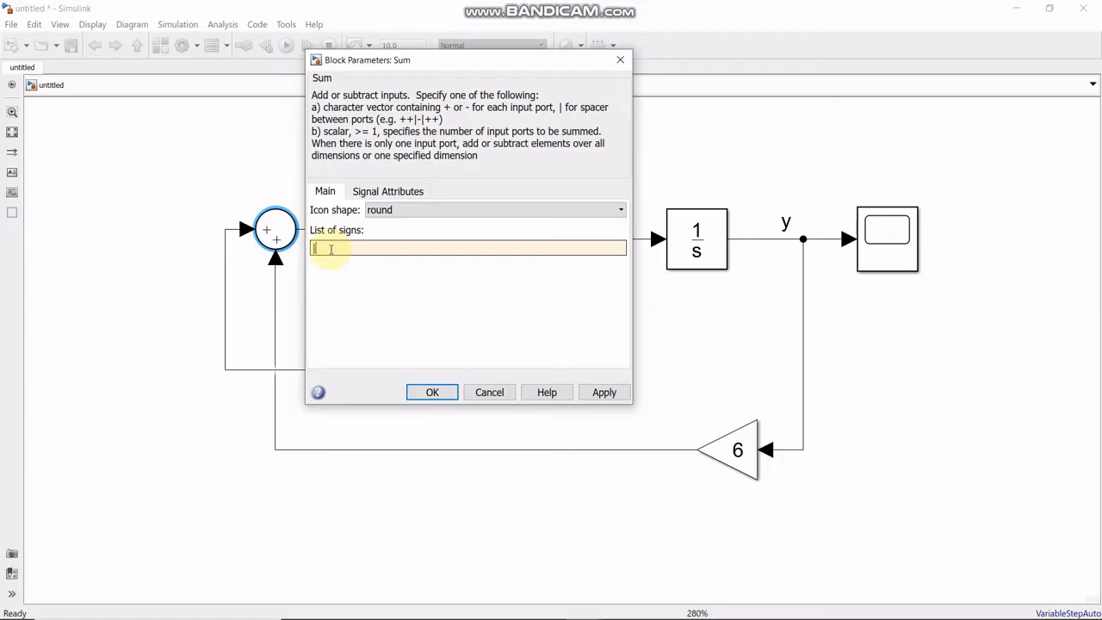
pyautogui.write('--')
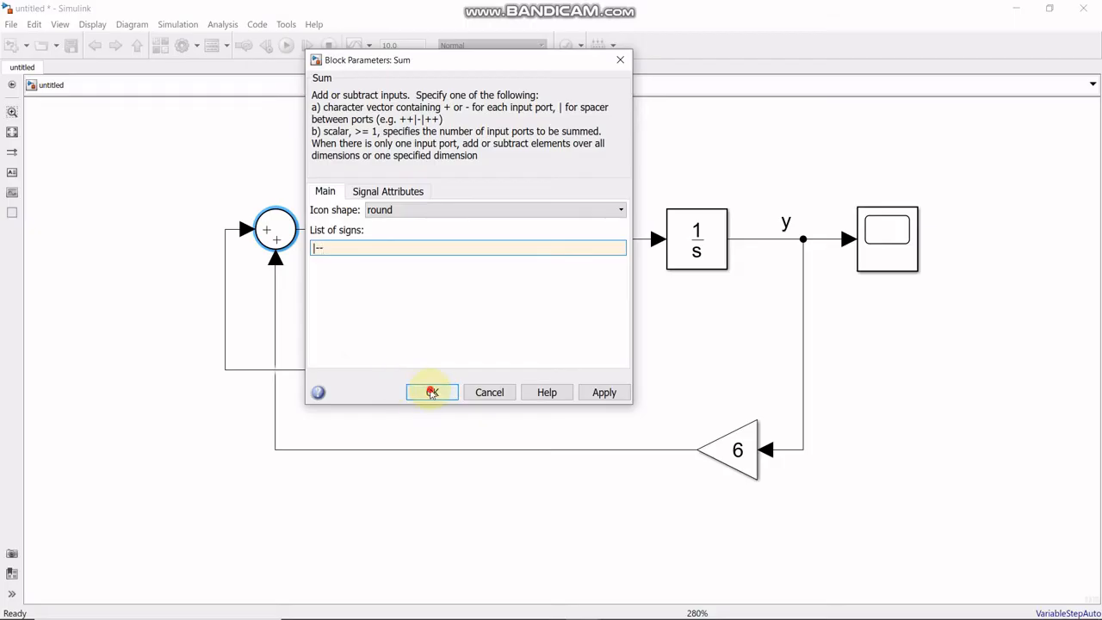
pyautogui.click(432, 392)
# - Raise the y'' label slightly and move the first Integrator up to straighten its input line from the Sum block
pyautogui.click(390, 242)
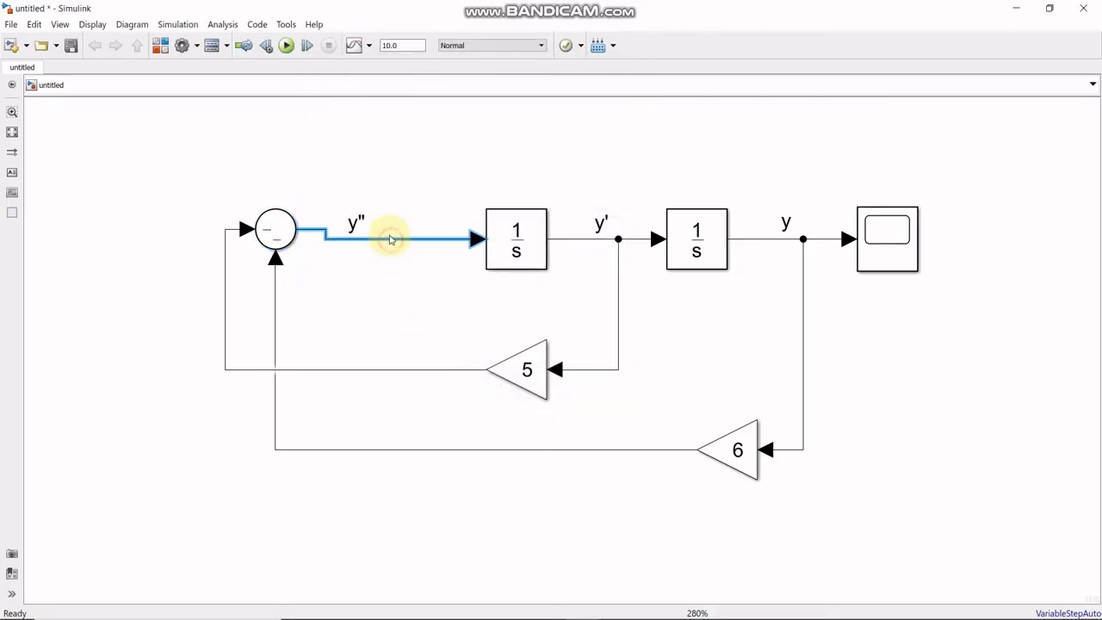
pyautogui.click(275, 241)
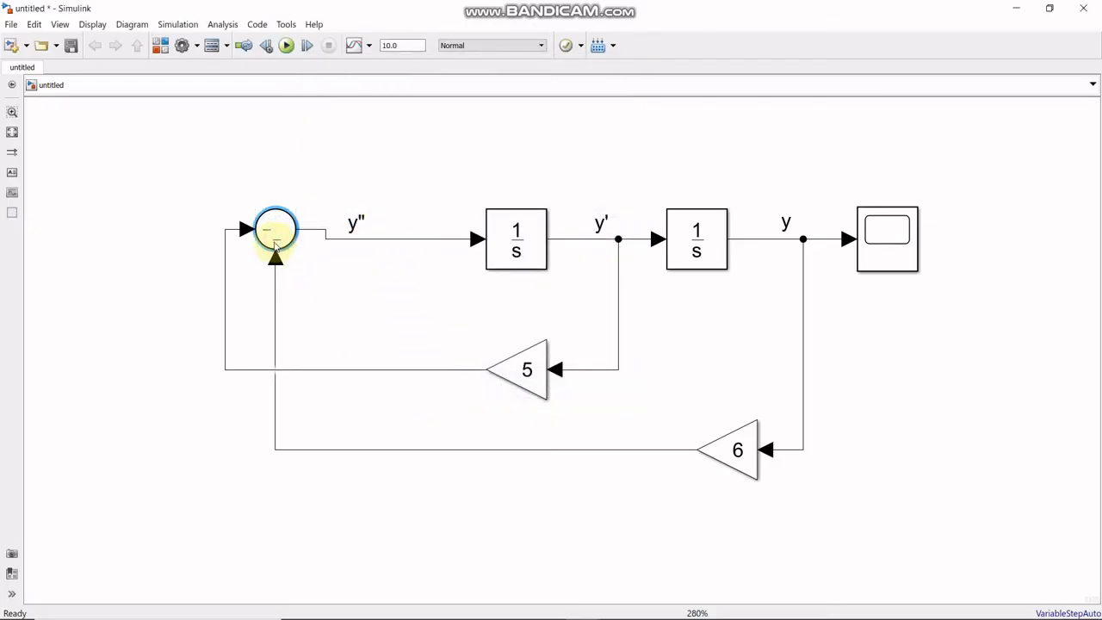
pyautogui.click(320, 267)
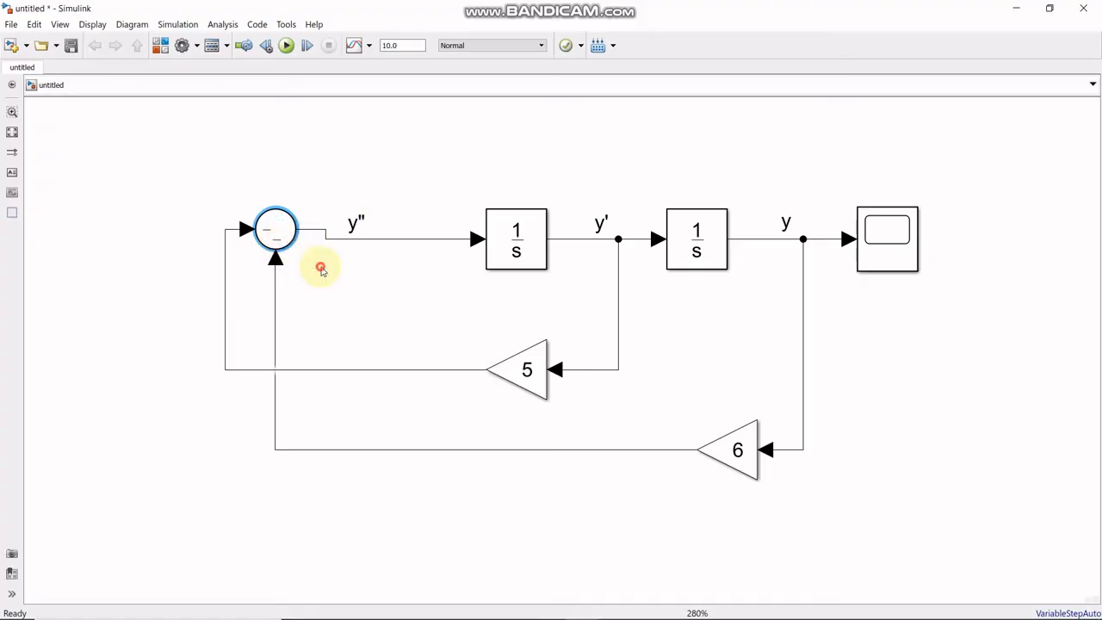
pyautogui.click(286, 242)
pyautogui.click(339, 289)
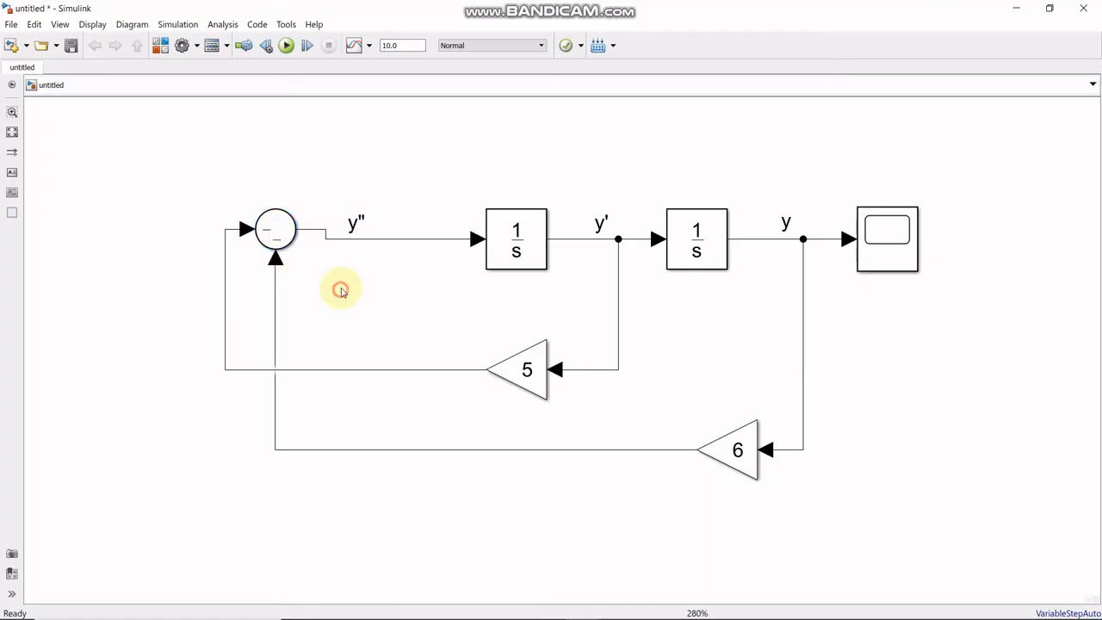
pyautogui.click(517, 249)
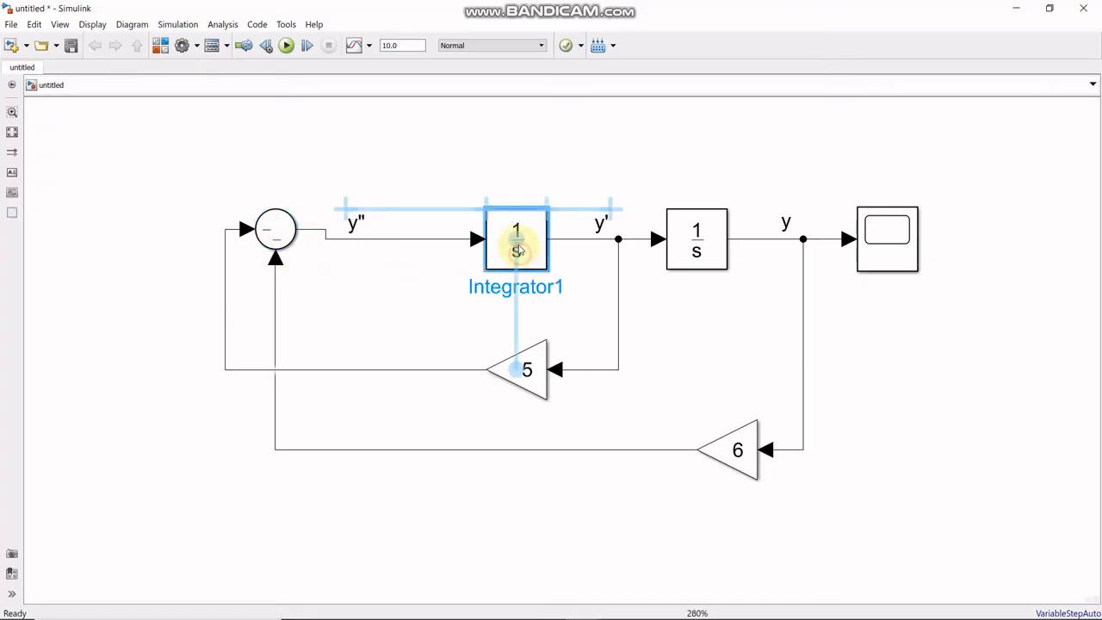
pyautogui.click(433, 307)
pyautogui.click(352, 226)
pyautogui.moveTo(351, 226); pyautogui.dragTo(356, 206)
pyautogui.moveTo(512, 231); pyautogui.dragTo(505, 223)
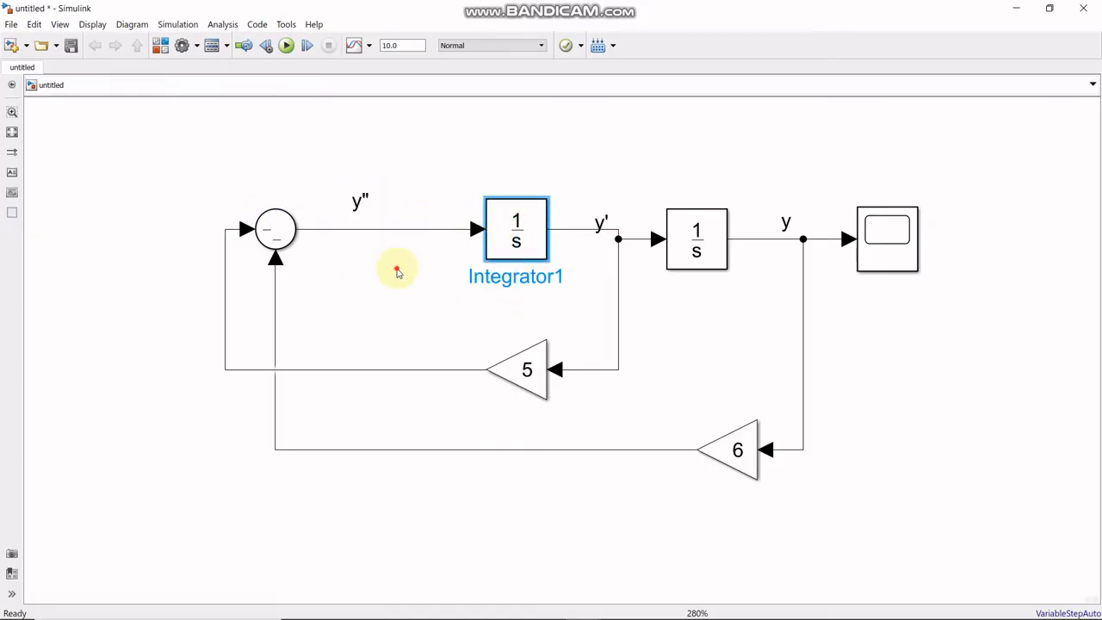
pyautogui.click(393, 271)
# - Move the second Integrator and the Scope up into line with the first Integrator
pyautogui.click(680, 225)
pyautogui.moveTo(680, 225); pyautogui.dragTo(671, 216)
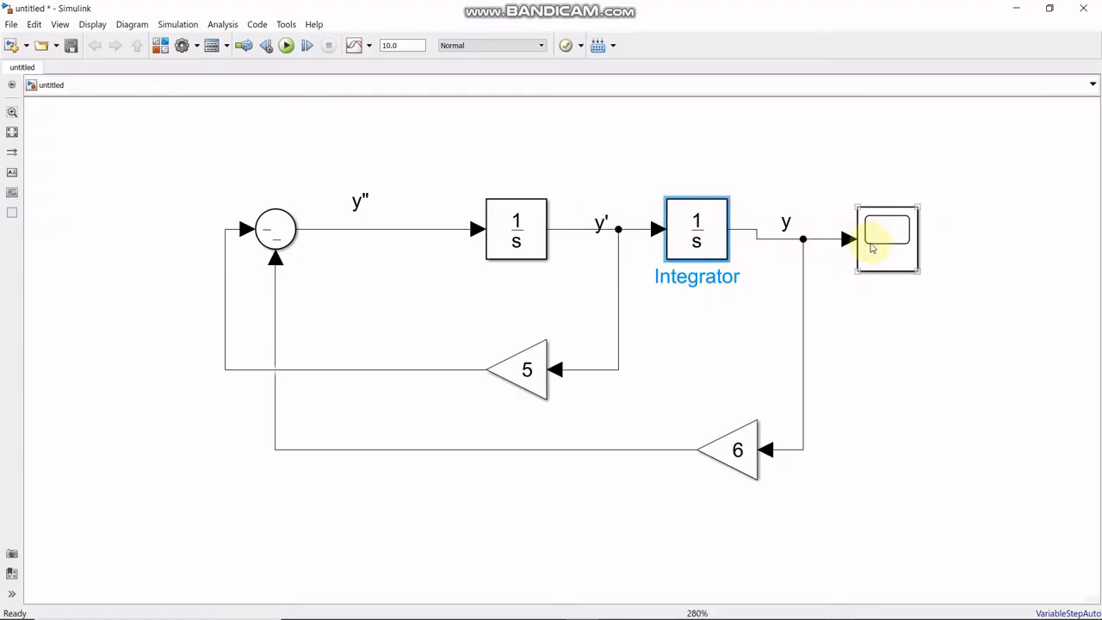
pyautogui.moveTo(878, 225); pyautogui.dragTo(881, 216)
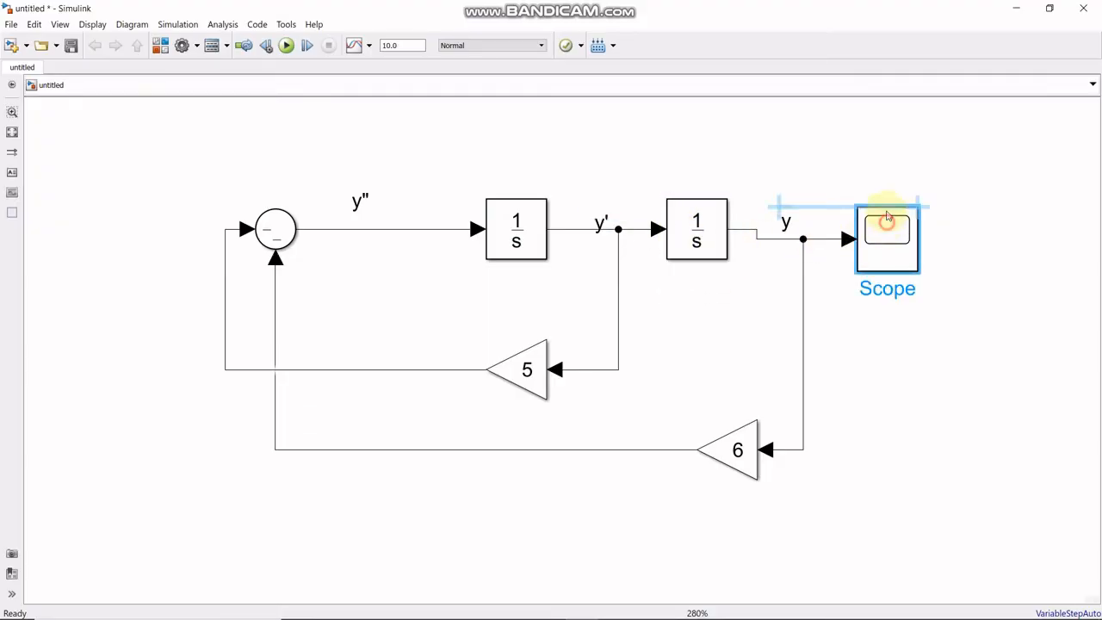
# - Straighten the y signal line into the Scope and raise the y and y' labels just above their lines
pyautogui.click(785, 224)
pyautogui.moveTo(785, 222); pyautogui.dragTo(791, 207)
pyautogui.click(867, 236)
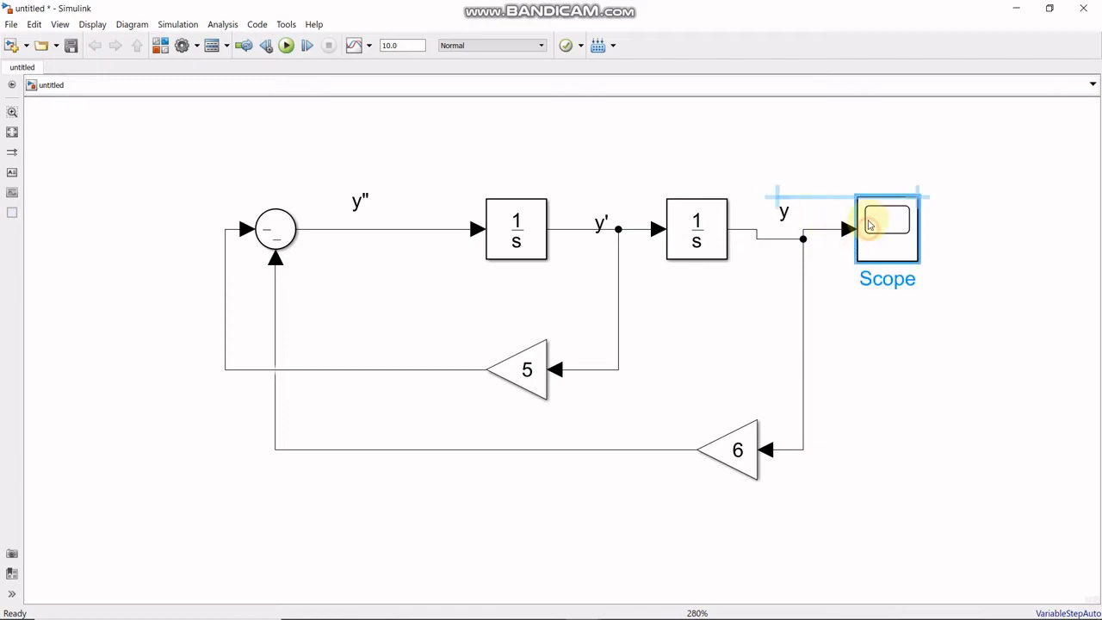
pyautogui.click(796, 236)
pyautogui.moveTo(795, 235); pyautogui.dragTo(786, 227)
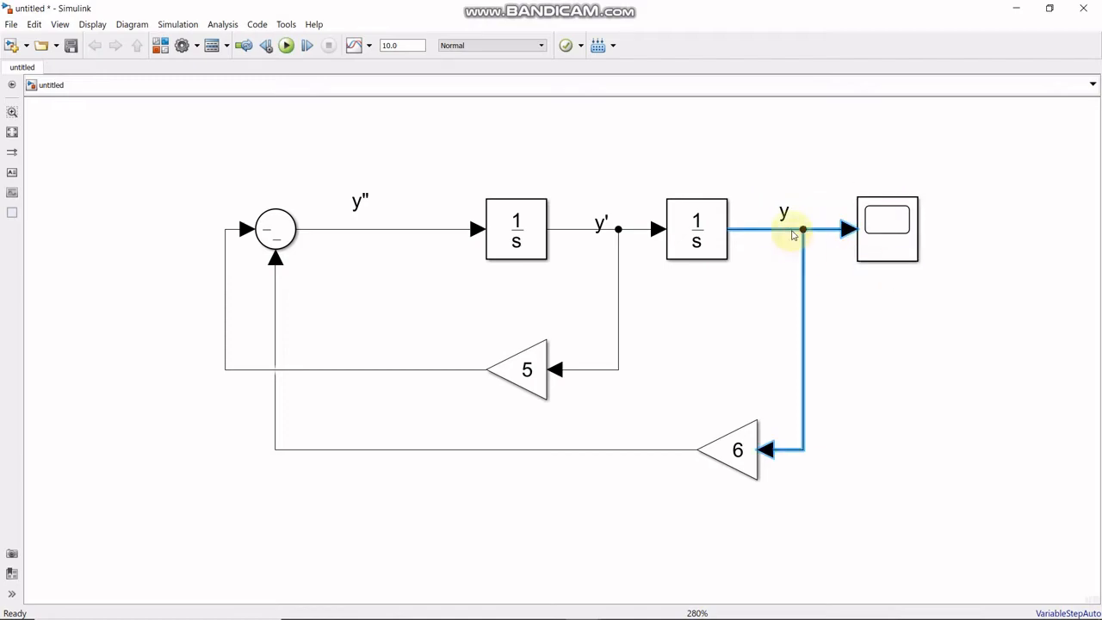
pyautogui.moveTo(602, 221); pyautogui.dragTo(606, 211)
pyautogui.click(584, 271)
# - Reposition the y'' label just above the Sum block's output line and extend its text to y'' = (-5y'-6y)
pyautogui.click(353, 200)
pyautogui.moveTo(361, 207); pyautogui.dragTo(337, 206)
pyautogui.click(359, 220)
pyautogui.doubleClick(341, 214)
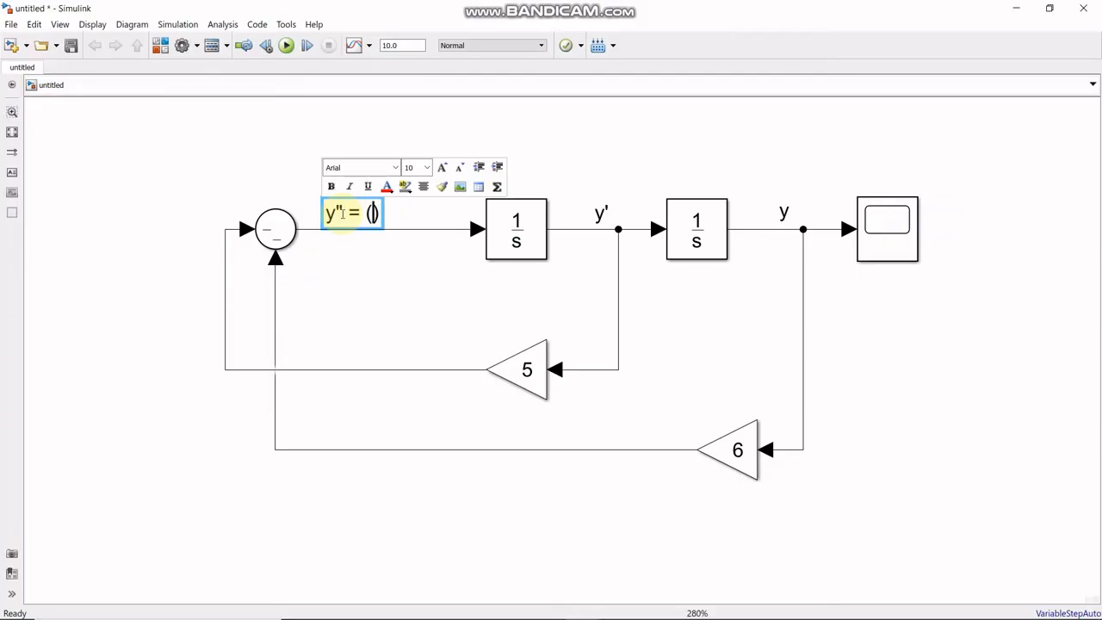
pyautogui.write('5')
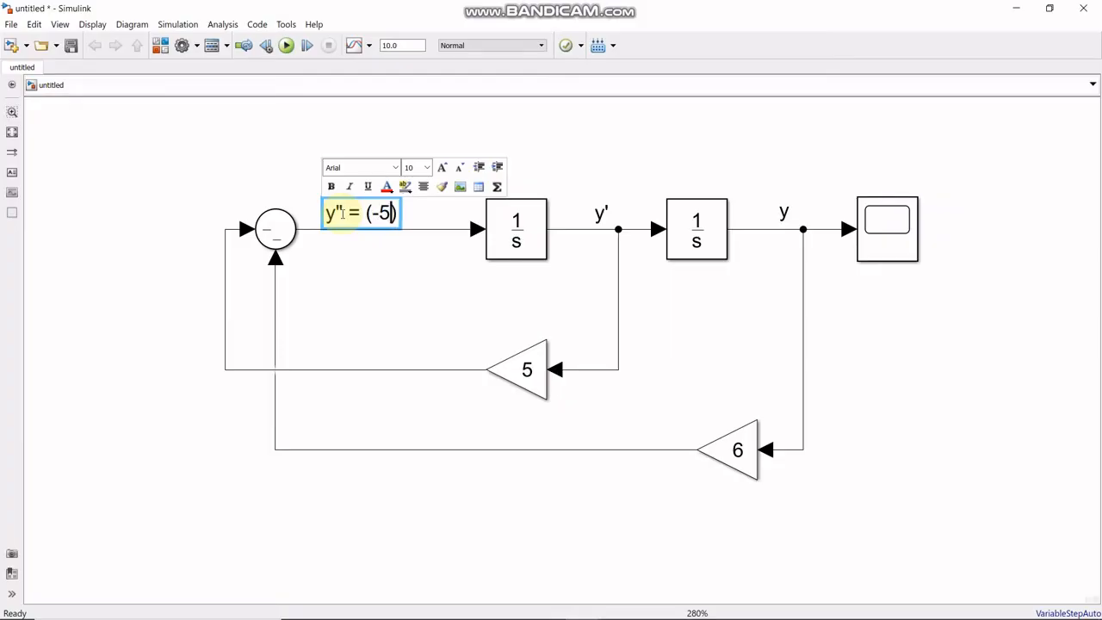
pyautogui.write("y'-")
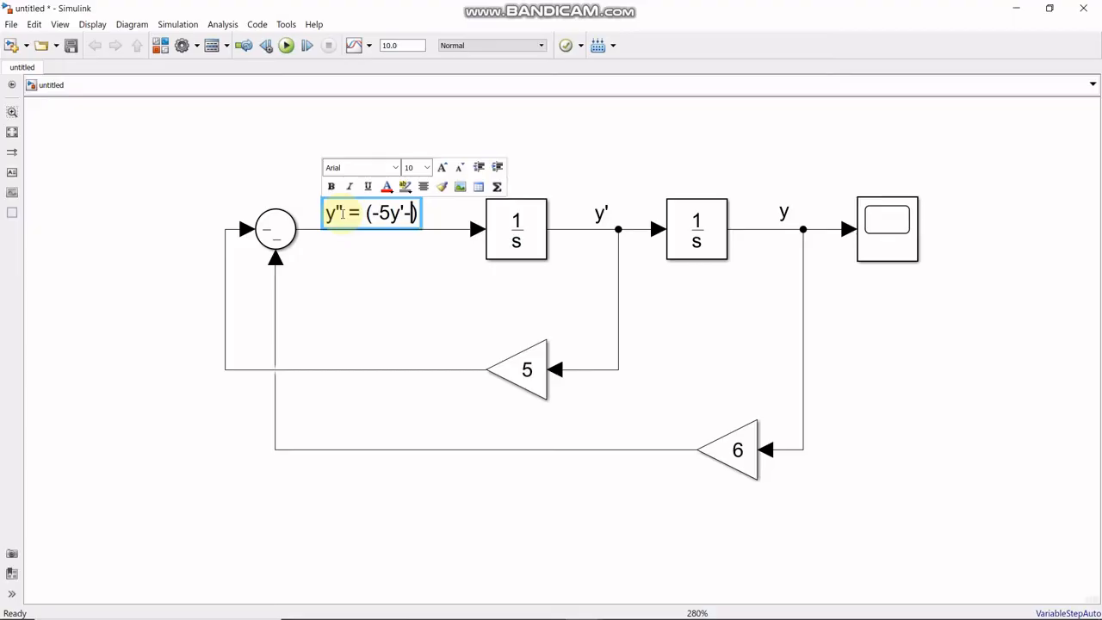
pyautogui.write('6y')
pyautogui.click(336, 286)
pyautogui.click(365, 219)
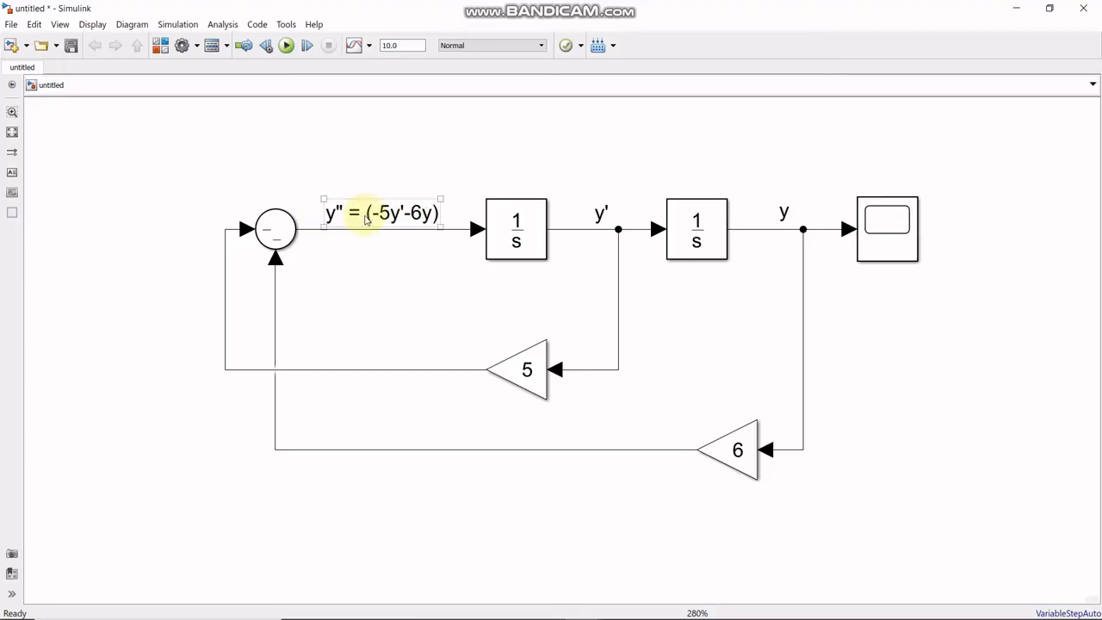
pyautogui.click(594, 410)
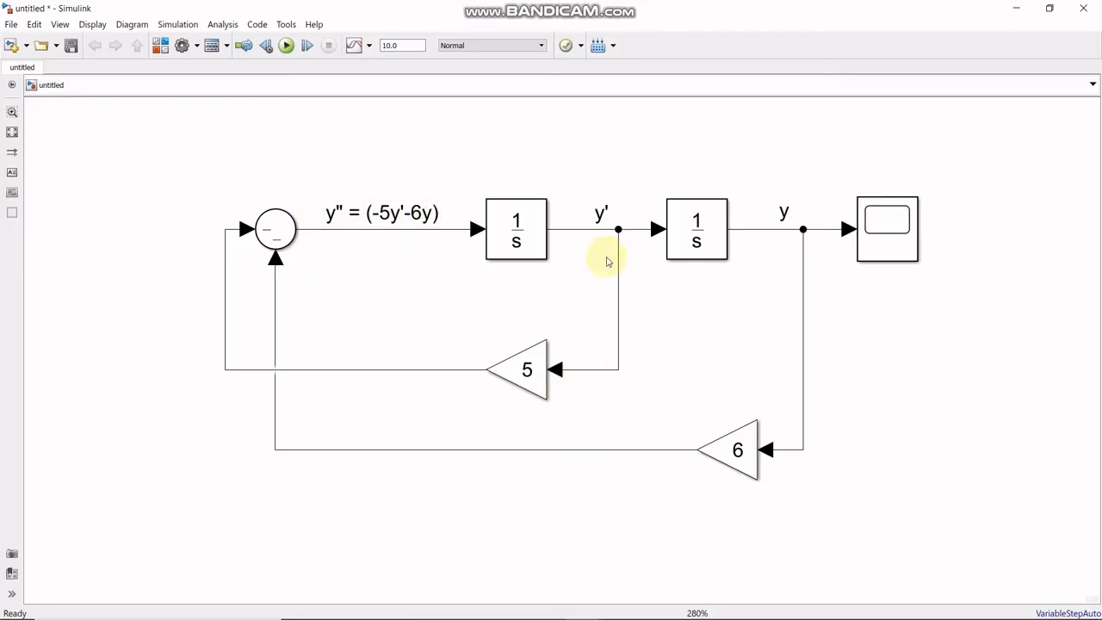
pyautogui.click(600, 213)
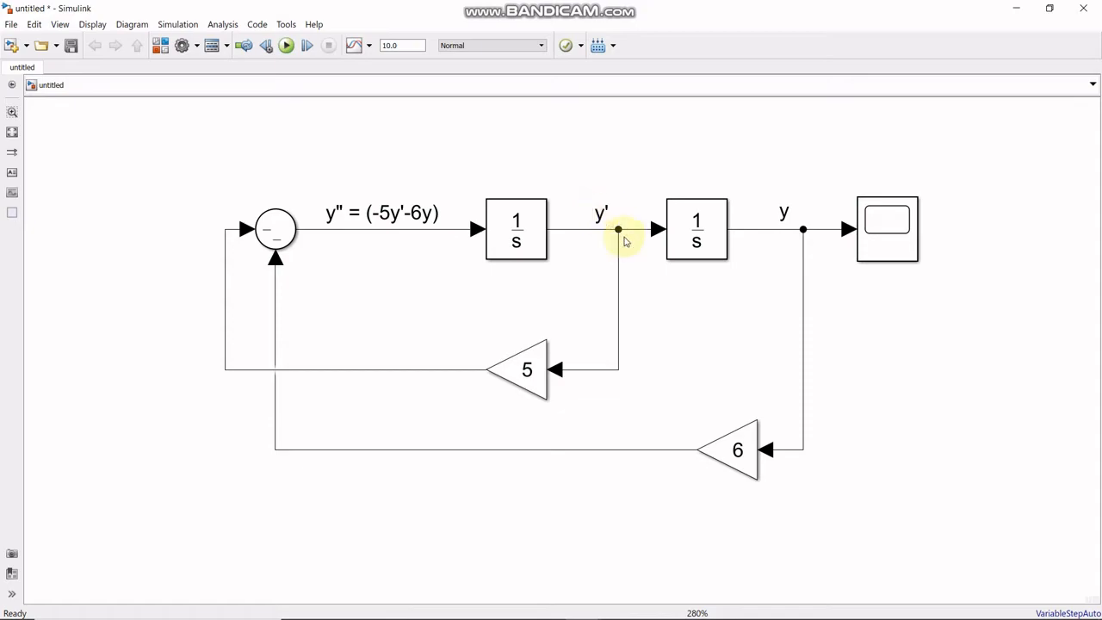
pyautogui.click(528, 372)
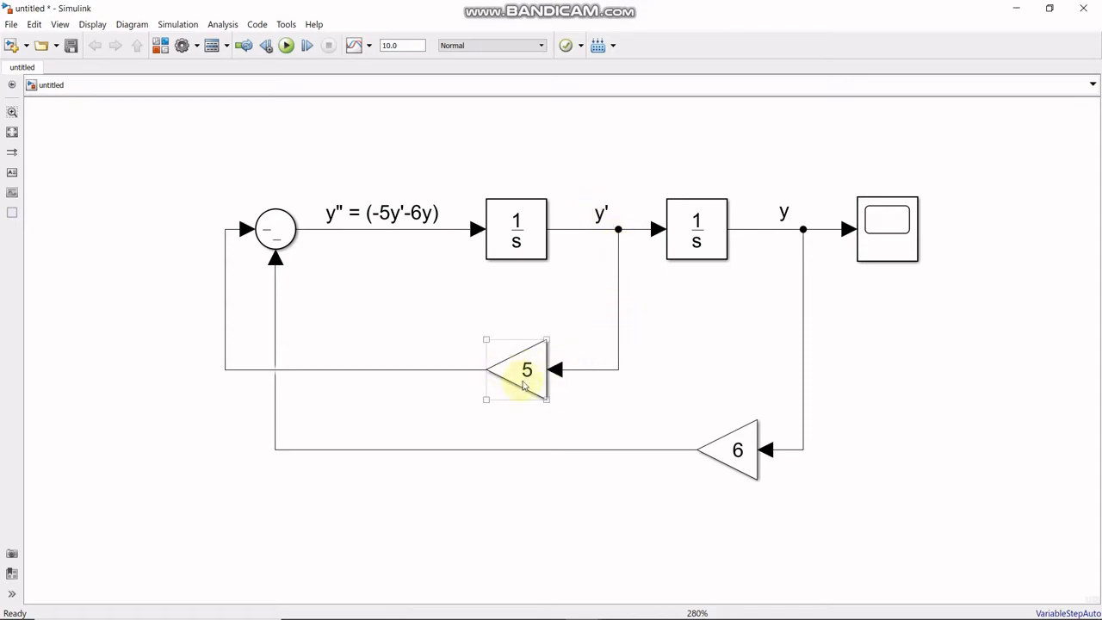
pyautogui.click(391, 362)
# - Add the annotation 5y' and place it just above the output line of the gain of 5
pyautogui.click(11, 172)
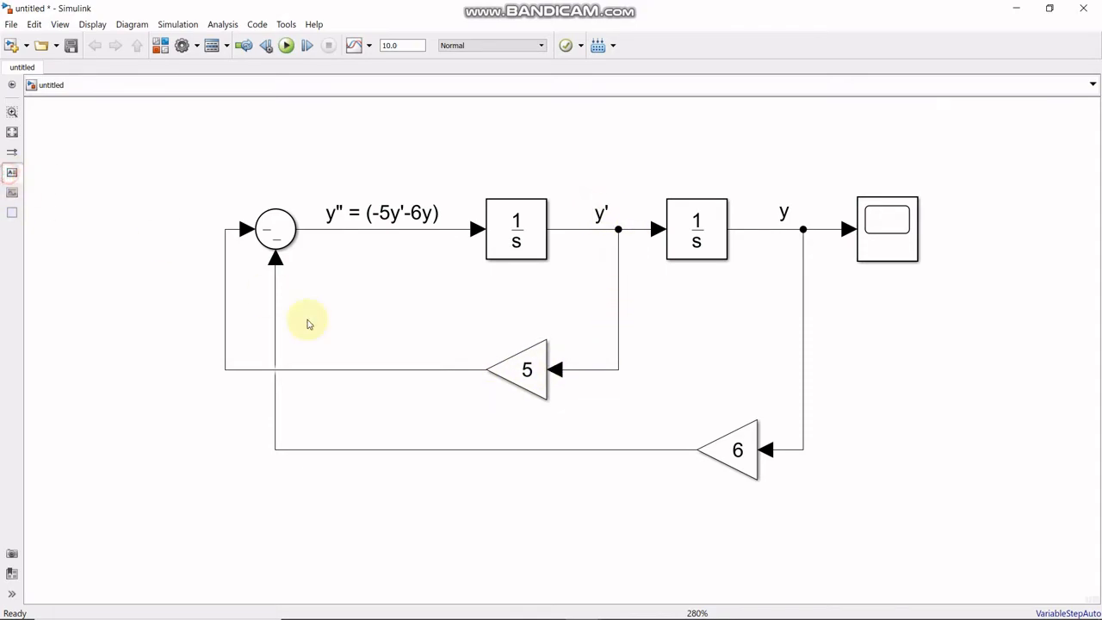
pyautogui.click(384, 357)
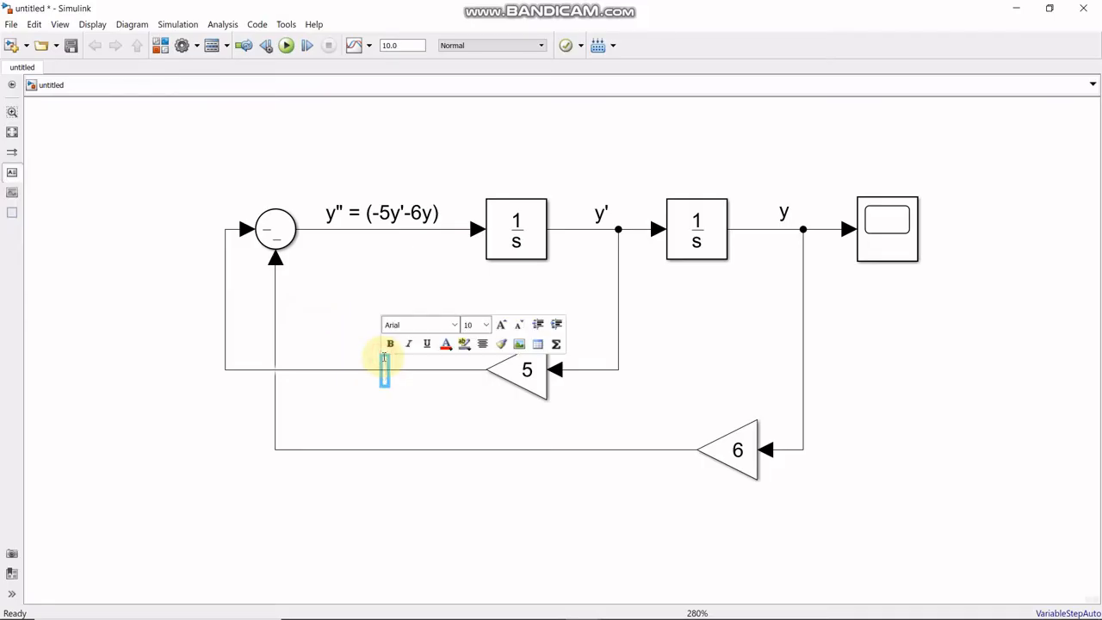
pyautogui.click(401, 415)
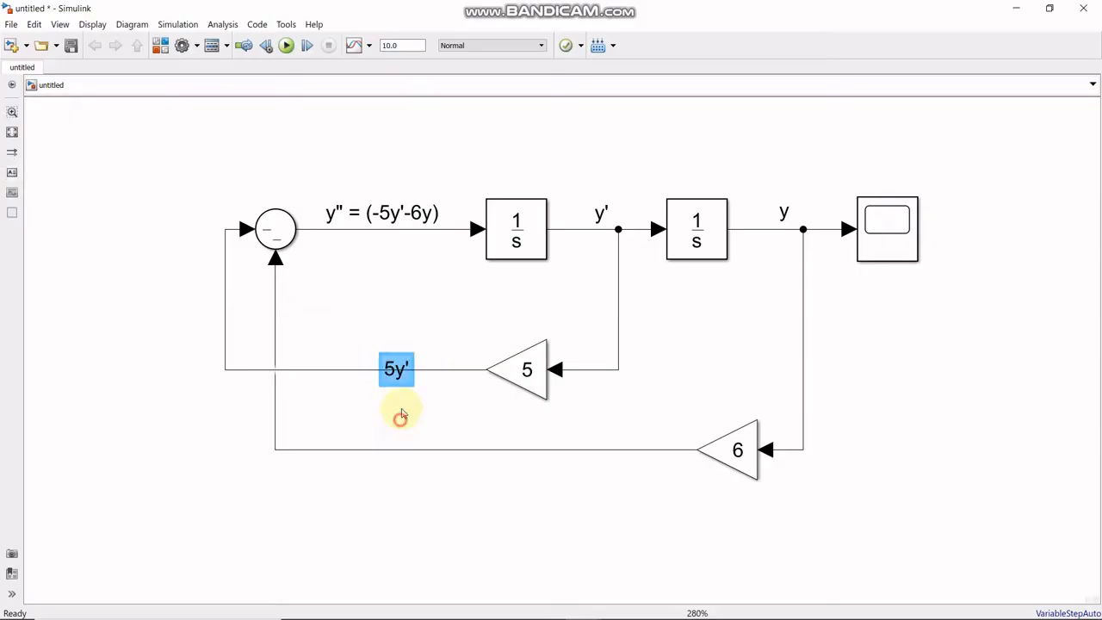
pyautogui.moveTo(393, 370); pyautogui.dragTo(394, 337)
pyautogui.click(411, 391)
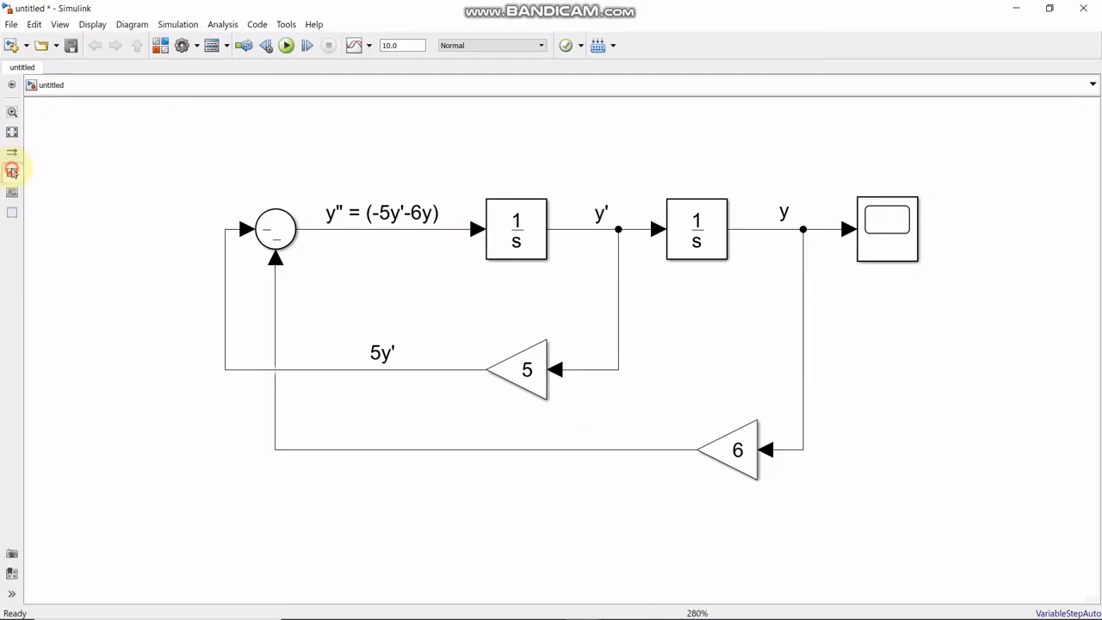
# - Add the annotation 6y and place it just above the output line of the gain of 6
pyautogui.click(590, 440)
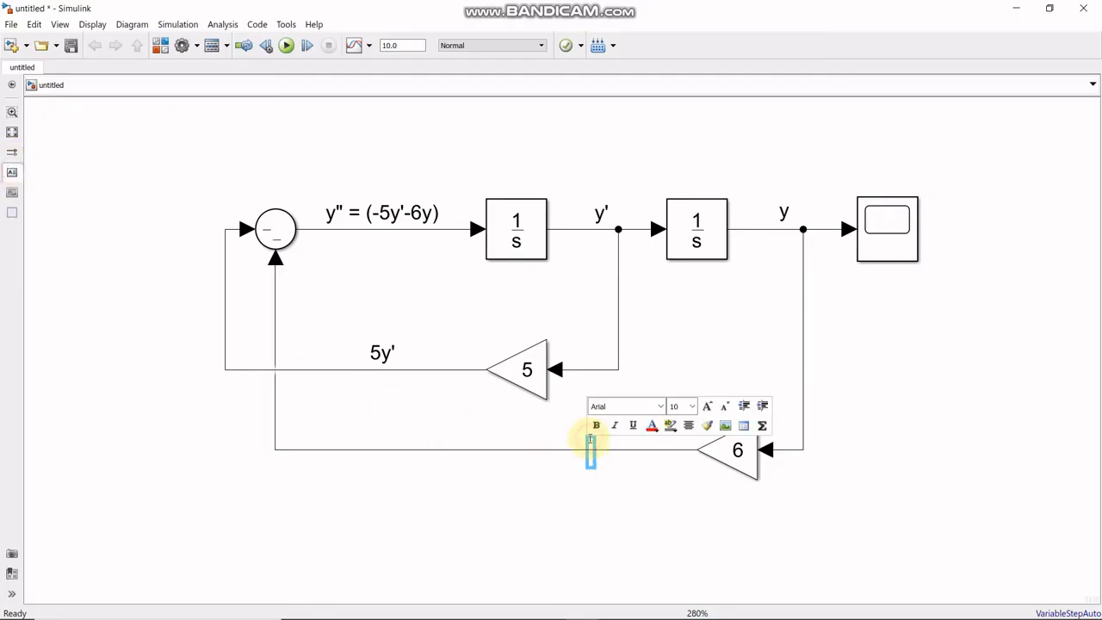
pyautogui.write('6y')
pyautogui.click(608, 490)
pyautogui.click(601, 465)
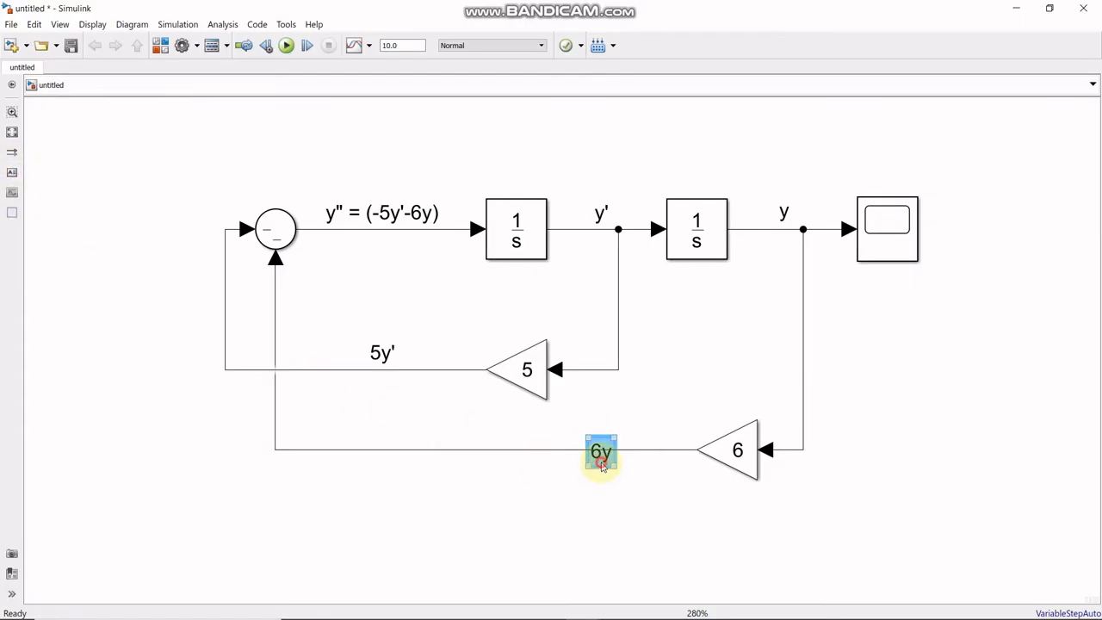
pyautogui.moveTo(602, 464); pyautogui.dragTo(601, 447)
pyautogui.click(593, 485)
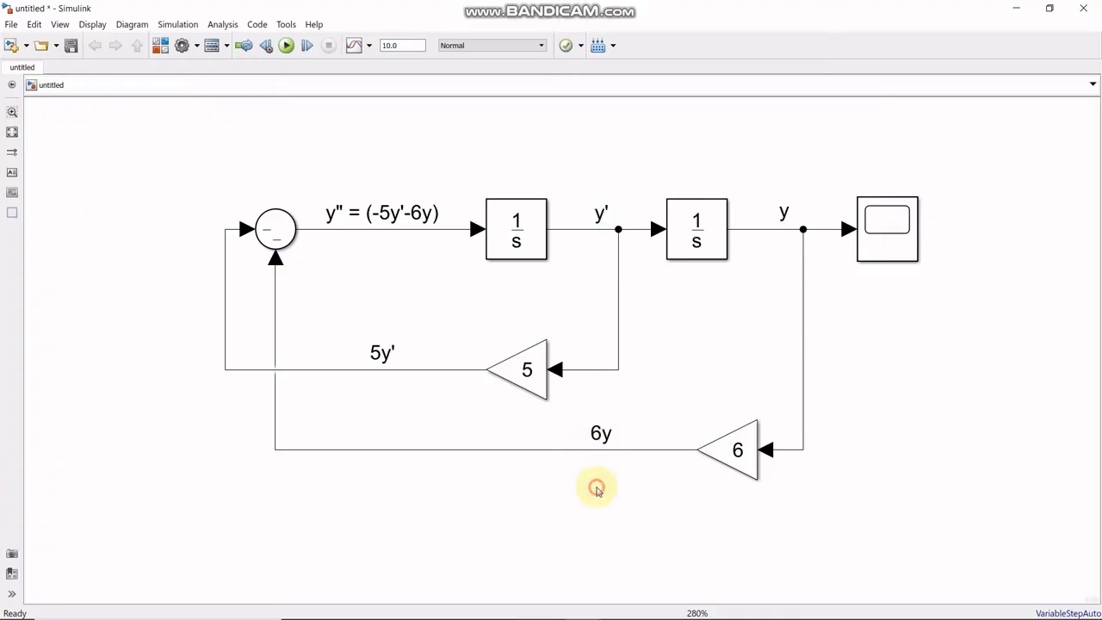
# - Trace the y and y' feedback paths through their Gain blocks to the Sum block and compare them with the y'' expression
pyautogui.click(792, 225)
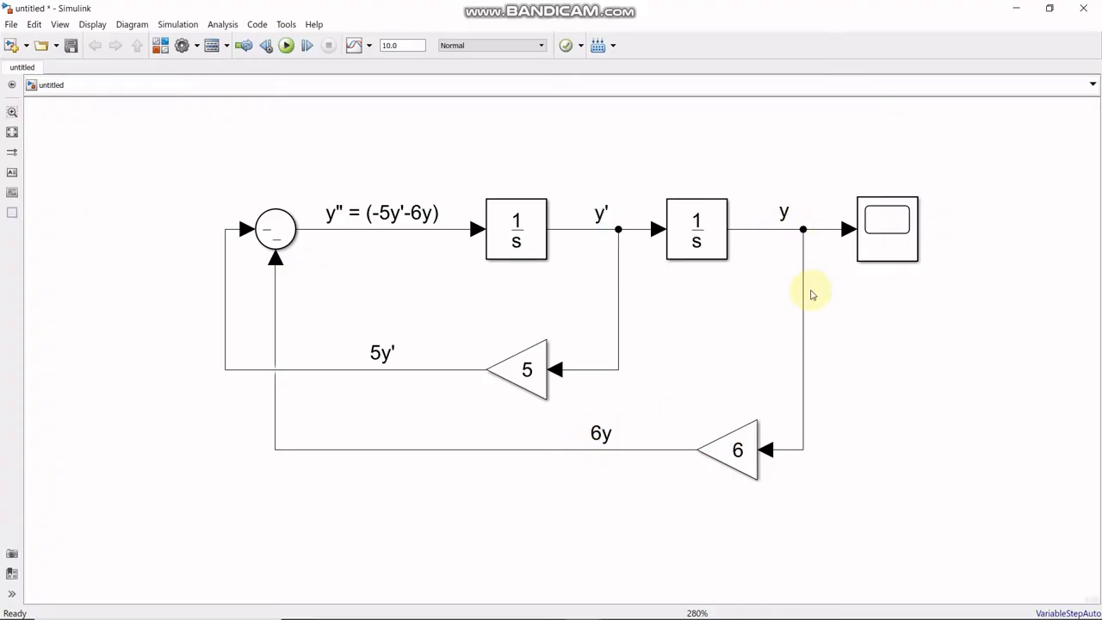
pyautogui.click(727, 451)
pyautogui.click(589, 449)
pyautogui.click(524, 363)
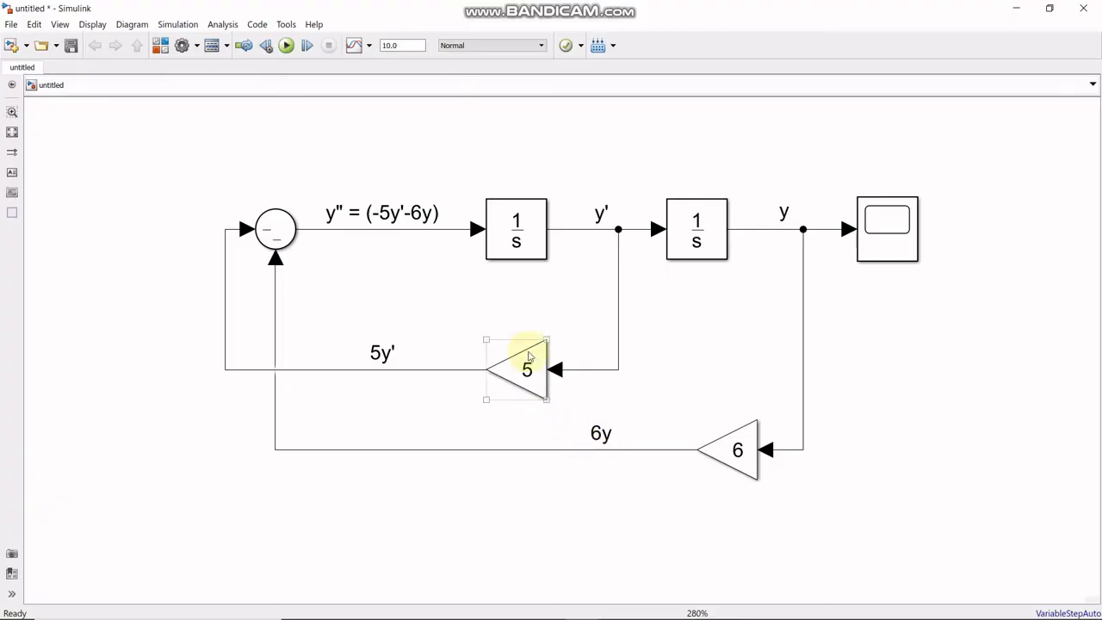
pyautogui.click(603, 211)
pyautogui.click(522, 372)
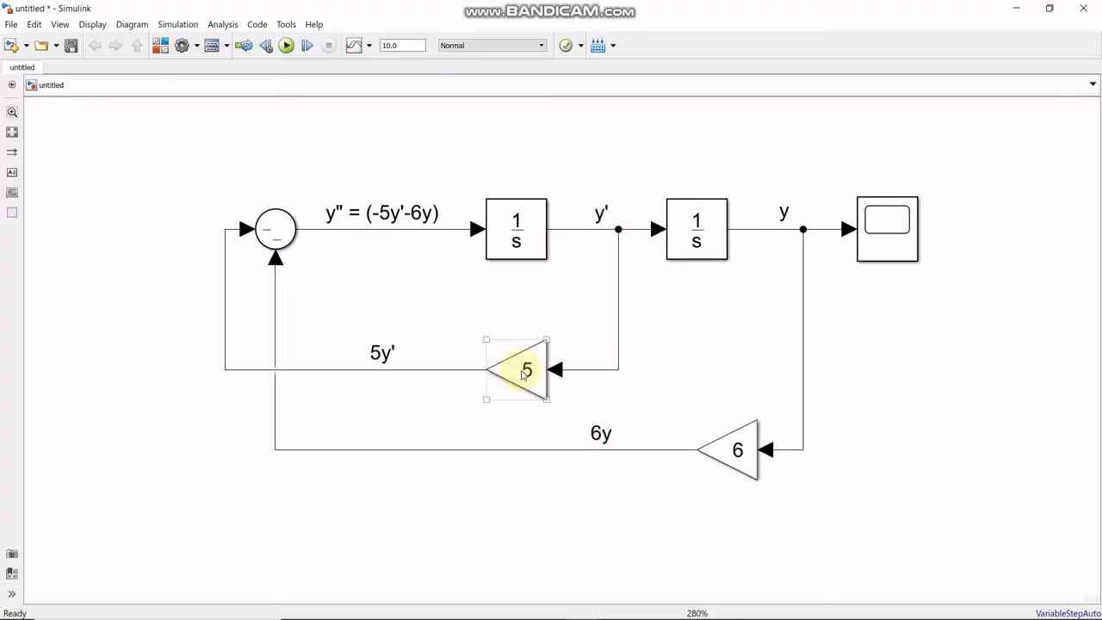
pyautogui.click(383, 355)
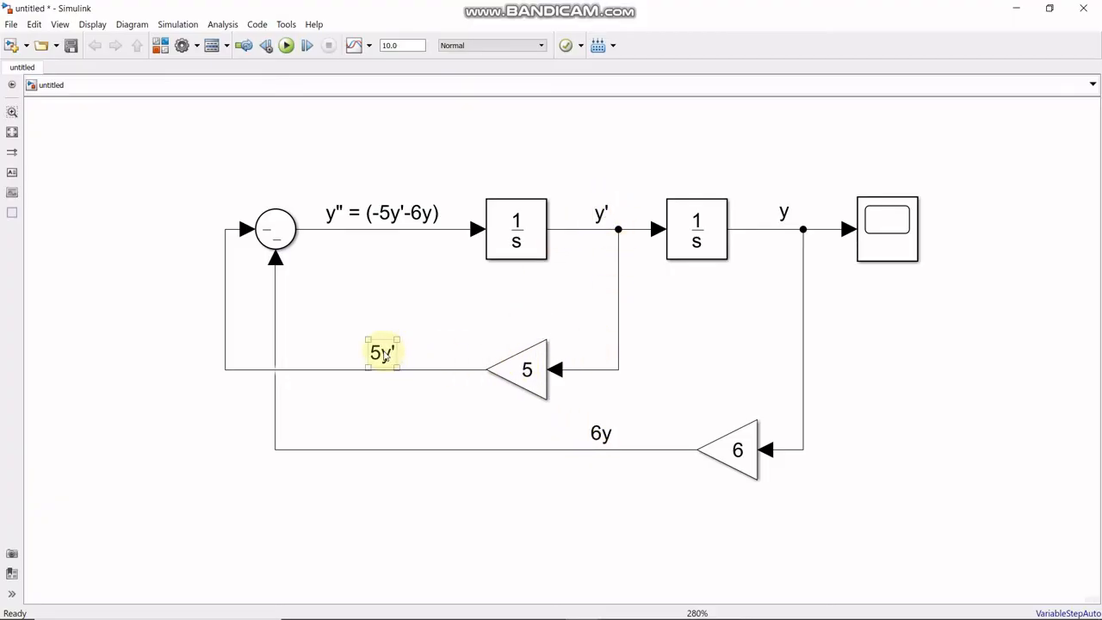
pyautogui.click(273, 232)
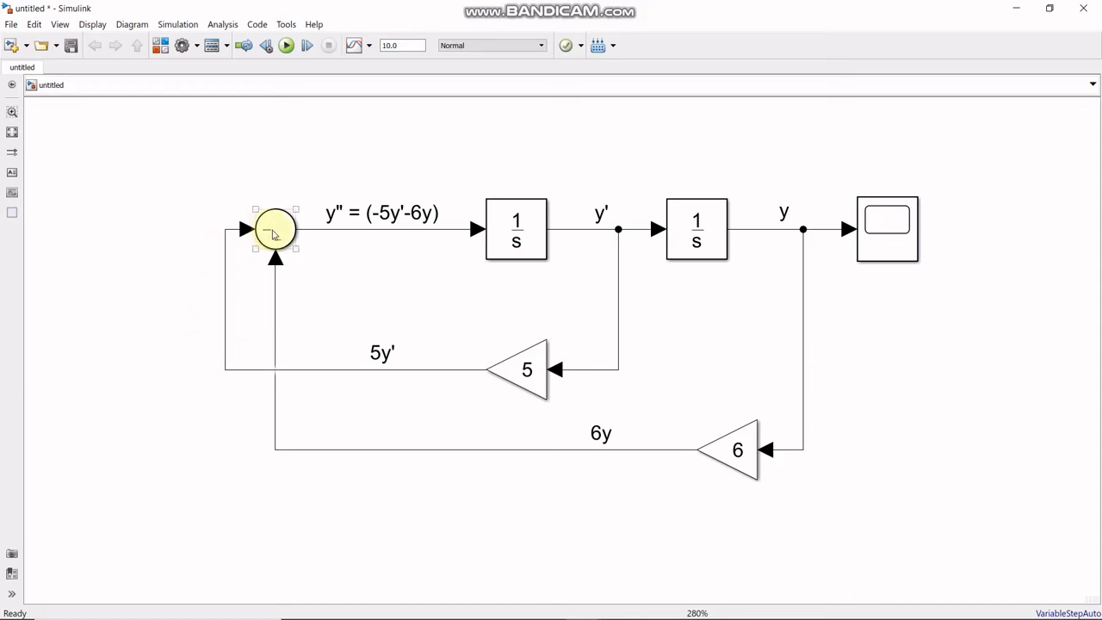
pyautogui.click(387, 199)
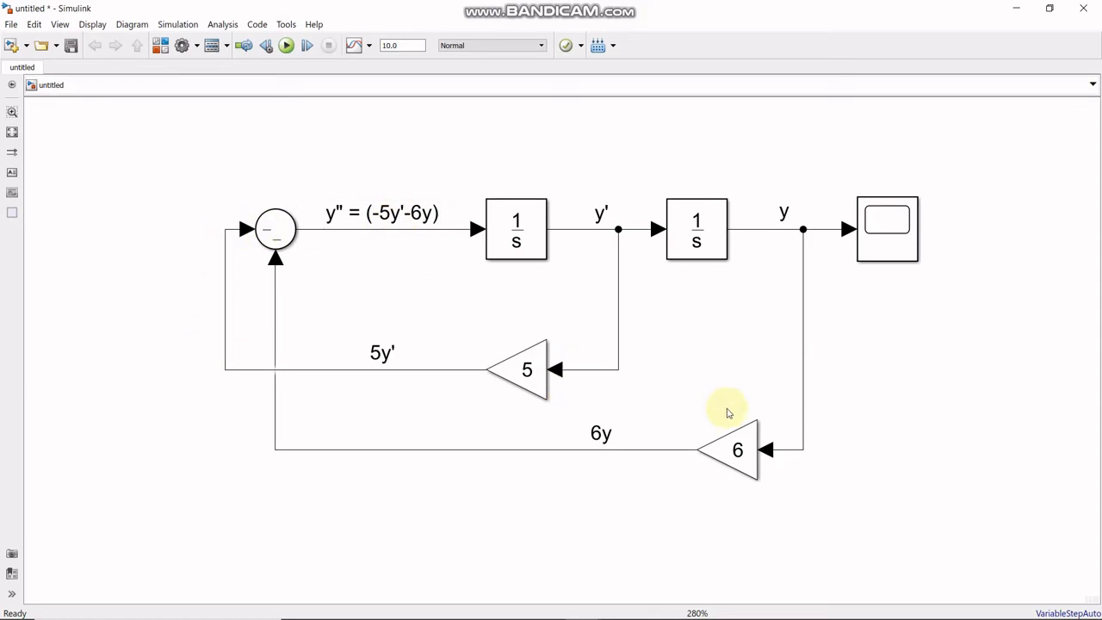
pyautogui.click(272, 249)
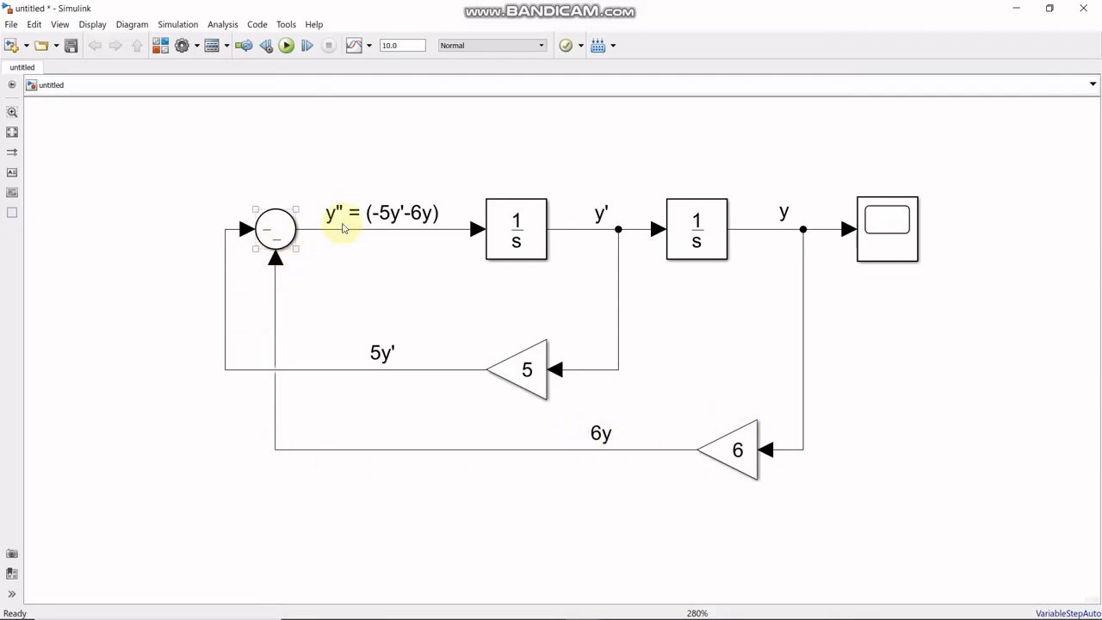
pyautogui.click(403, 215)
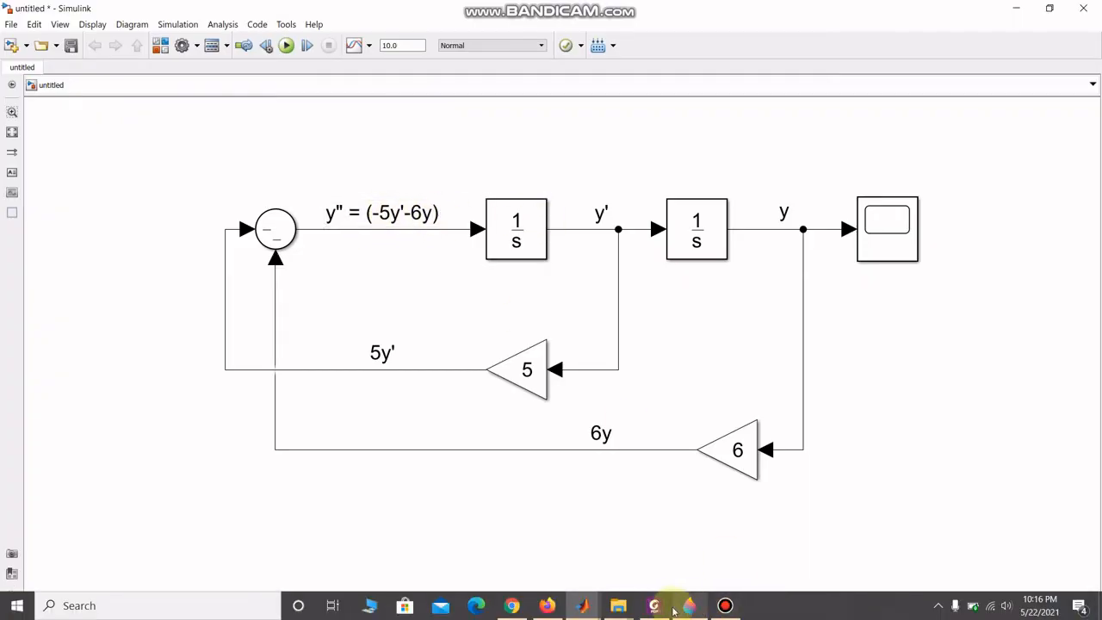
# - Switch to the handwritten derivation in Paint 3D, compare its double integral for y with the model's integrator chain, and return to Simulink
pyautogui.moveTo(655, 609)
pyautogui.click(689, 605)
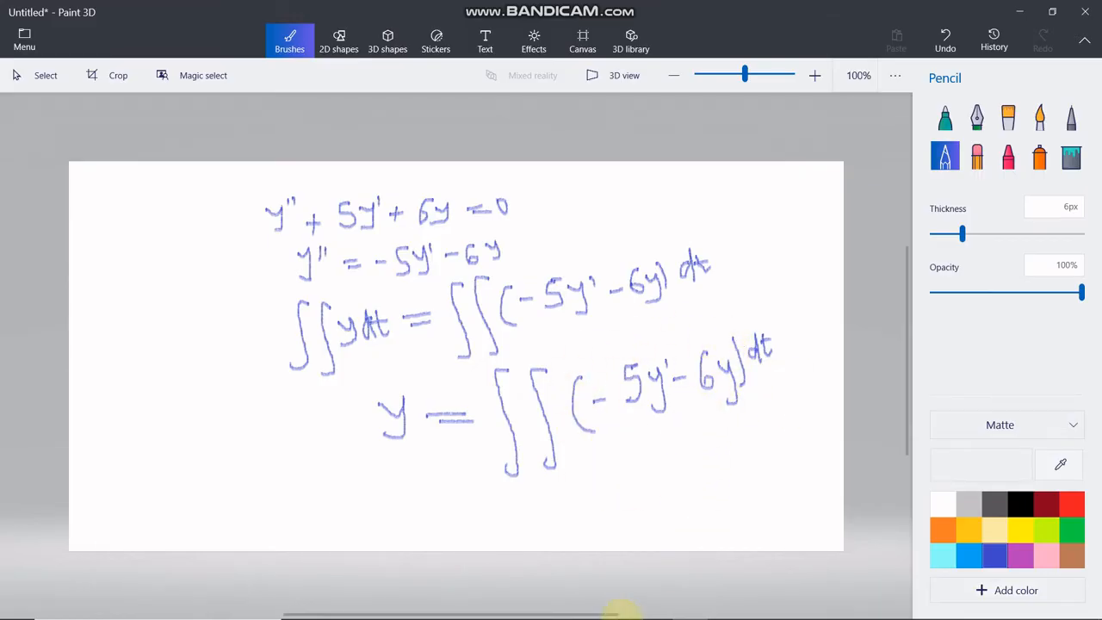
pyautogui.moveTo(660, 594)
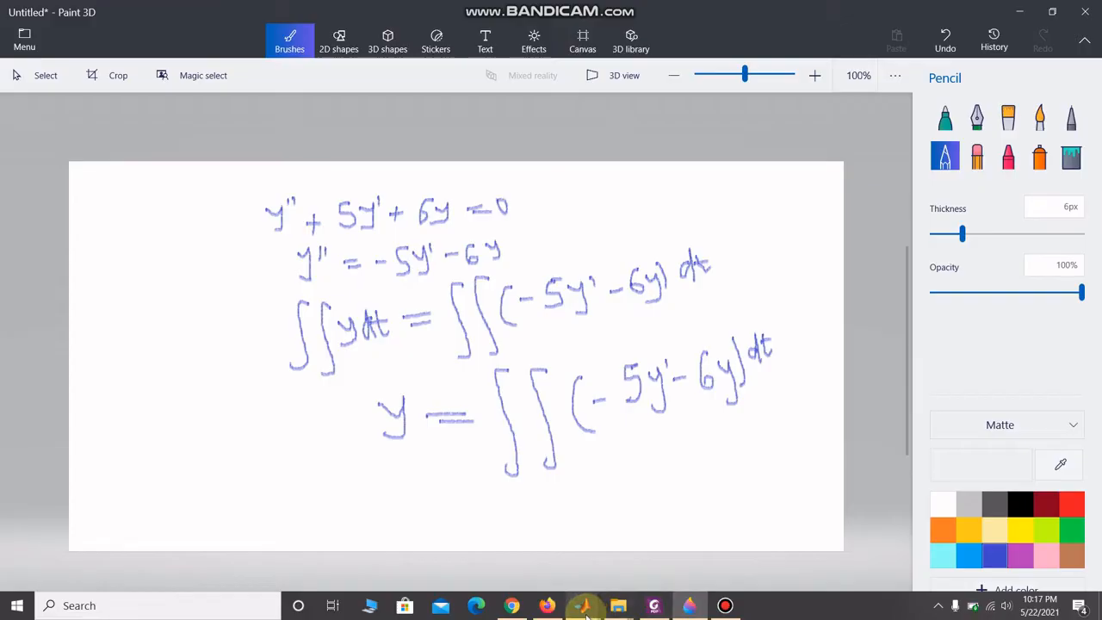
pyautogui.moveTo(592, 599)
pyautogui.click(612, 559)
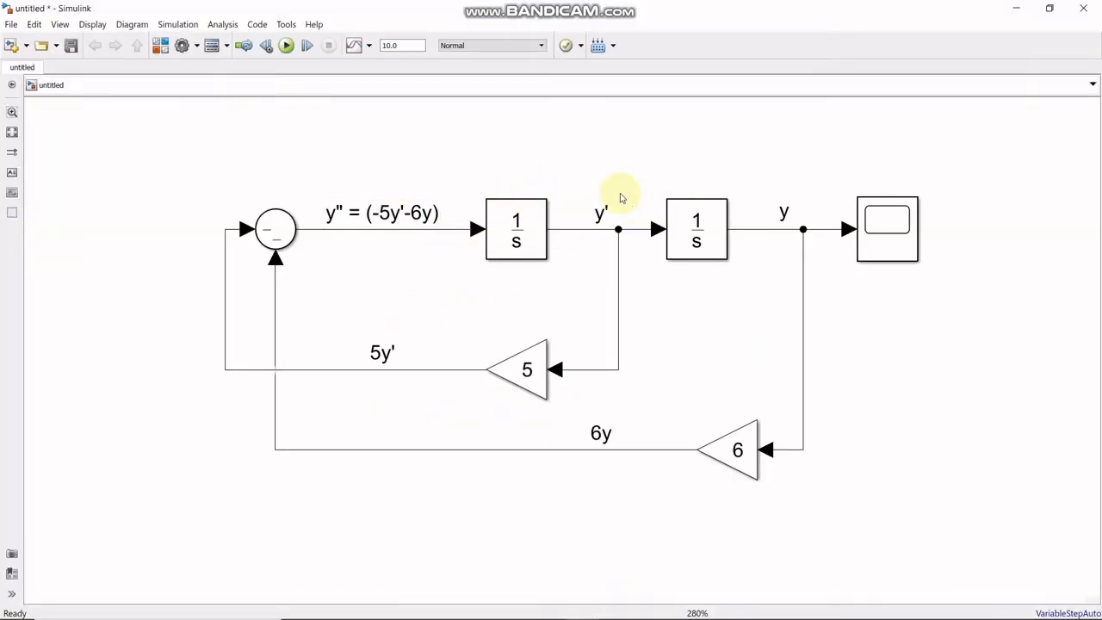
pyautogui.click(704, 215)
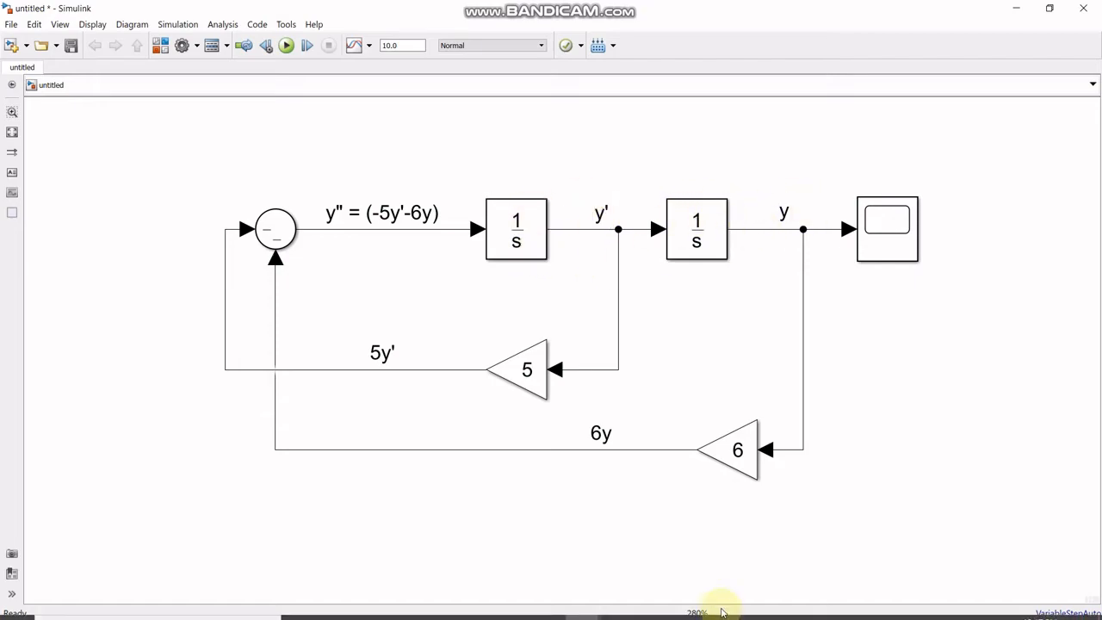
# - Following the PDF example, set the initial condition to 1 for the integrator producing y' and keep 0 for the one producing y
pyautogui.click(656, 605)
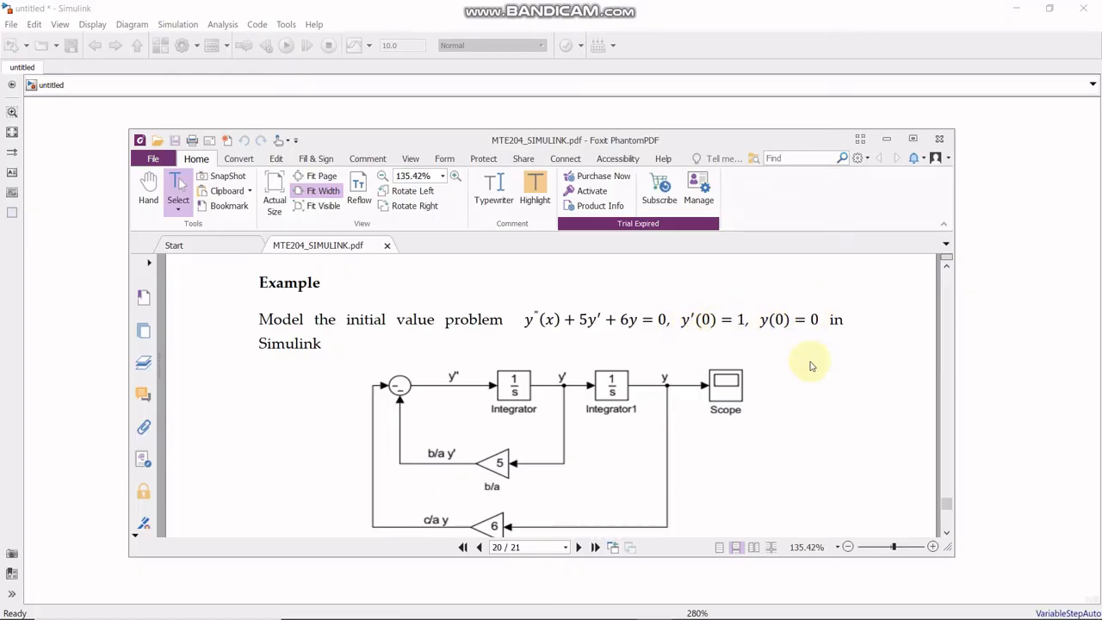
pyautogui.click(661, 585)
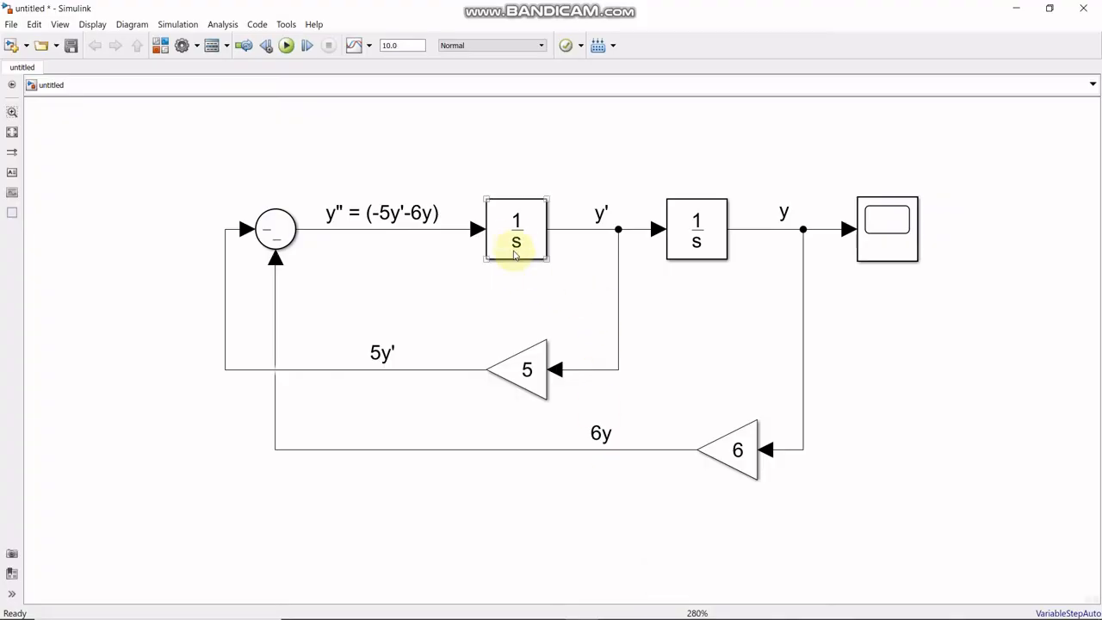
pyautogui.doubleClick(516, 236)
pyautogui.click(575, 177)
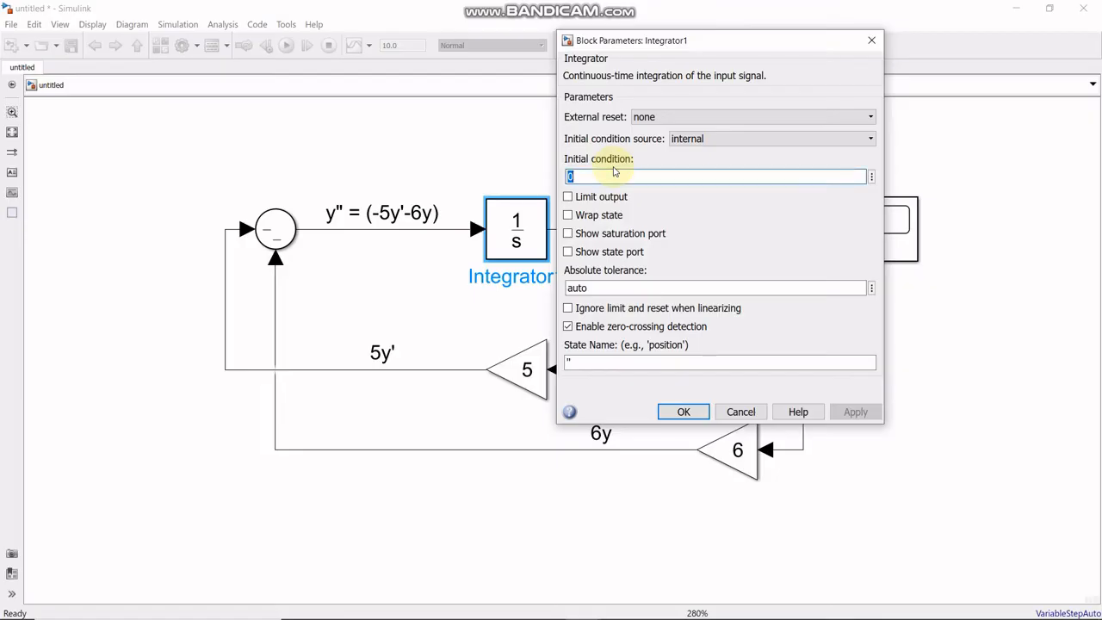
pyautogui.write('1')
pyautogui.click(683, 411)
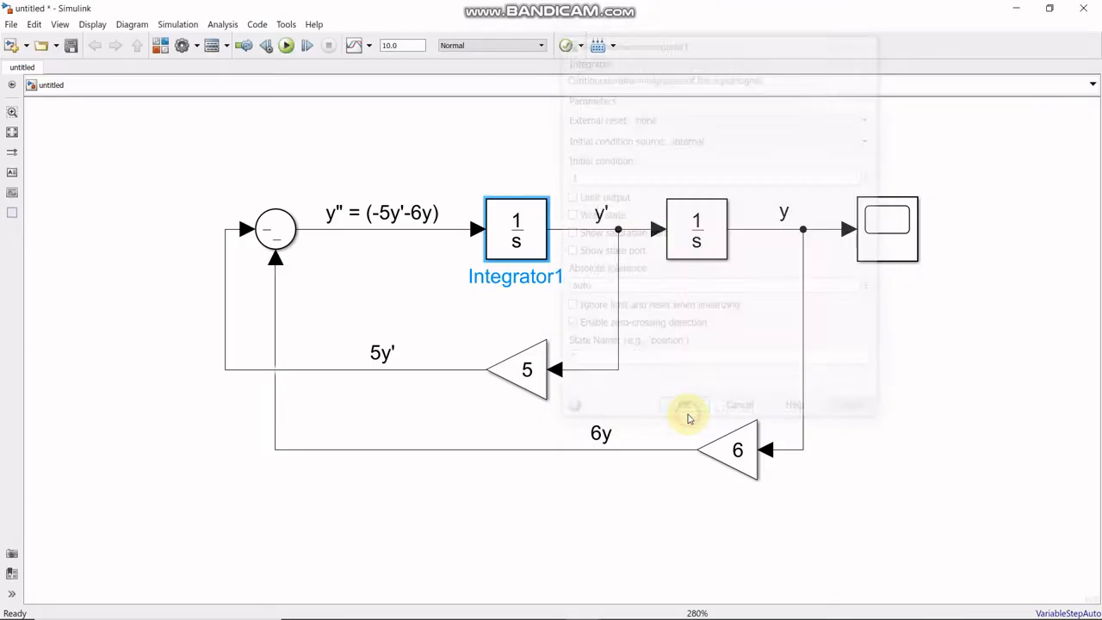
pyautogui.doubleClick(695, 231)
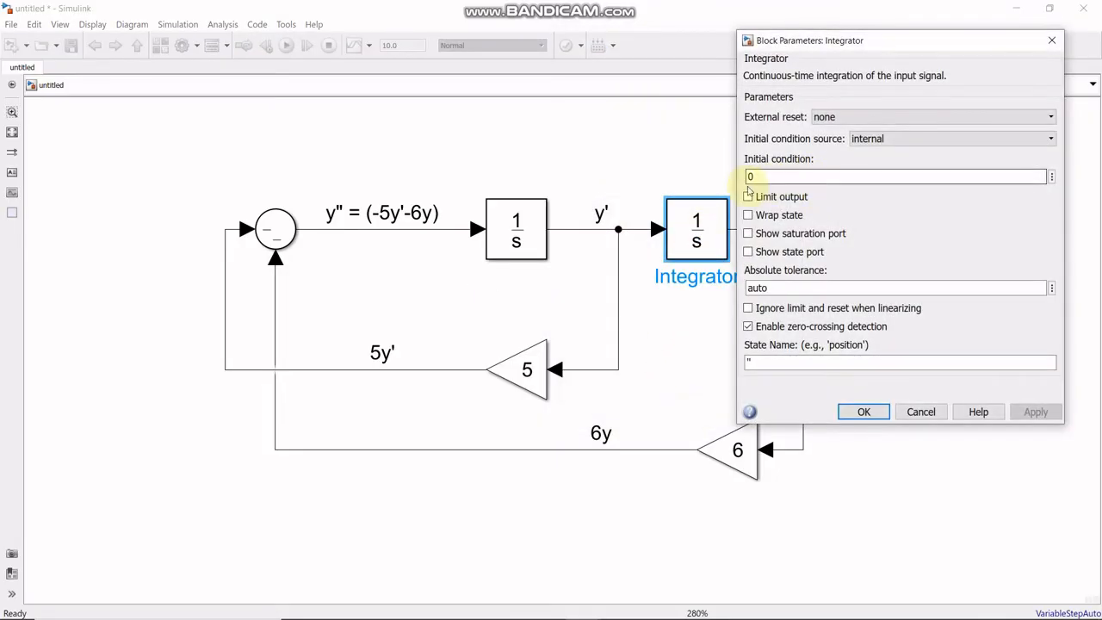
pyautogui.click(863, 411)
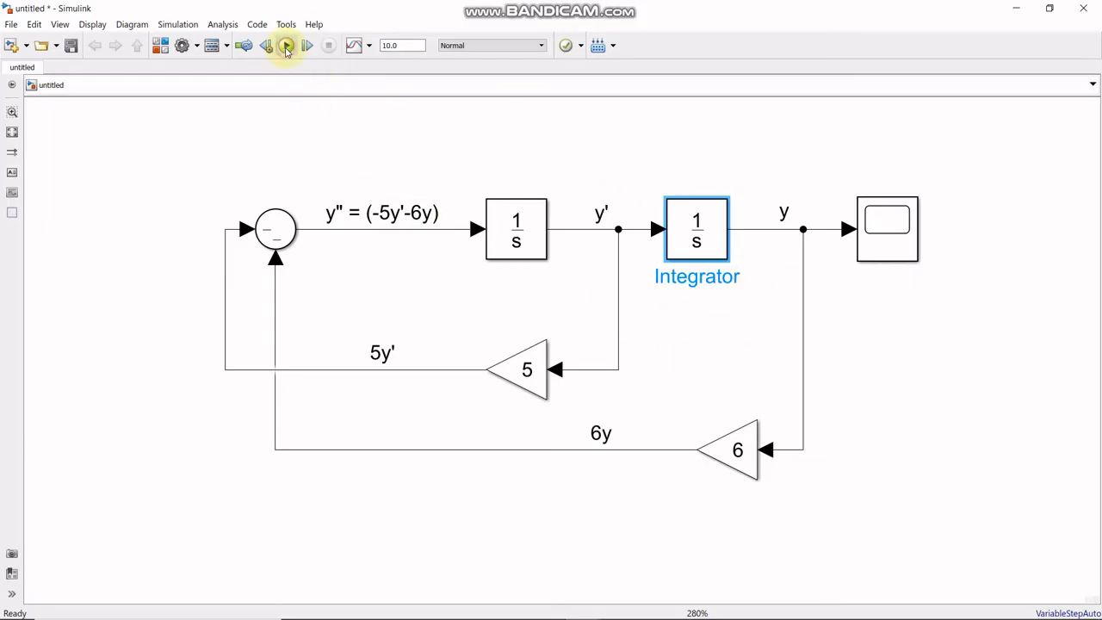
# - Run the simulation and examine the y response in the Scope at full-screen size
pyautogui.click(286, 47)
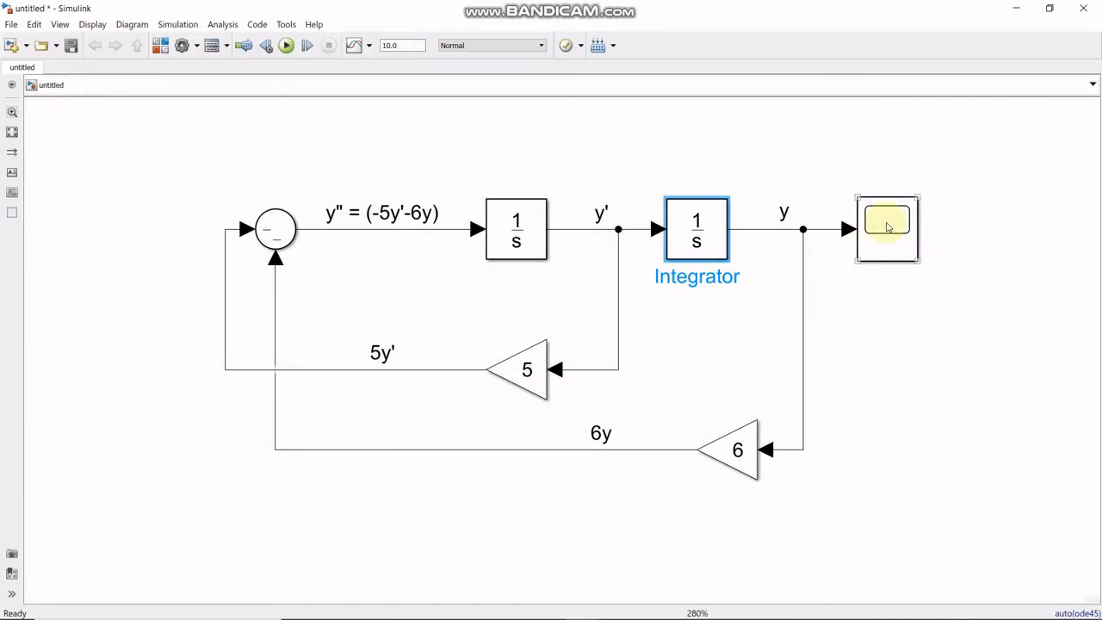
pyautogui.click(887, 227)
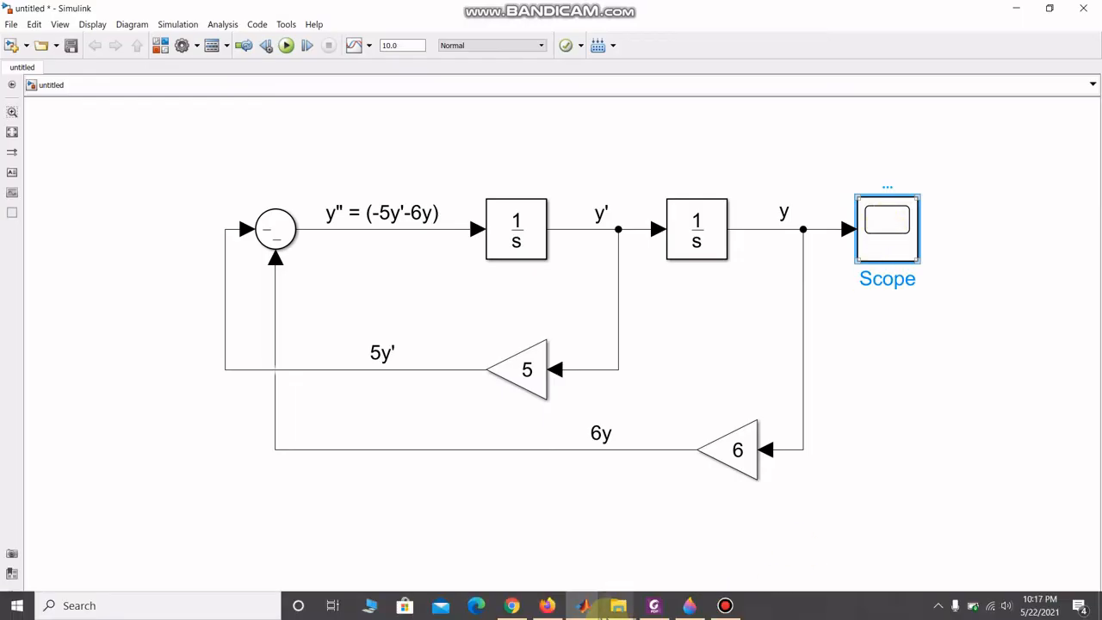
pyautogui.click(592, 613)
pyautogui.doubleClick(874, 204)
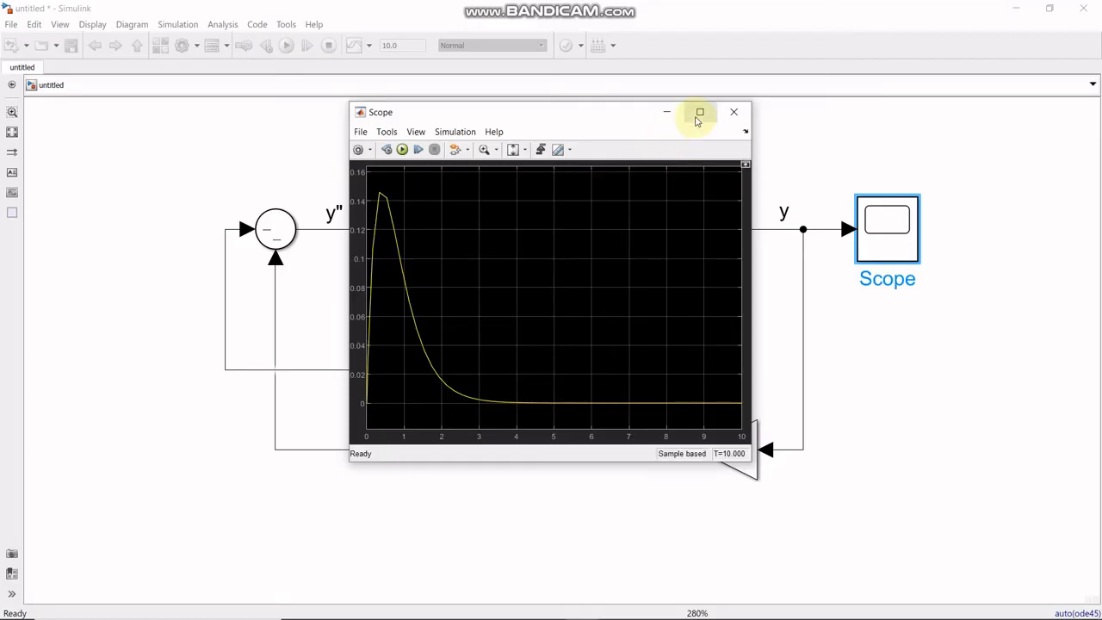
pyautogui.click(698, 112)
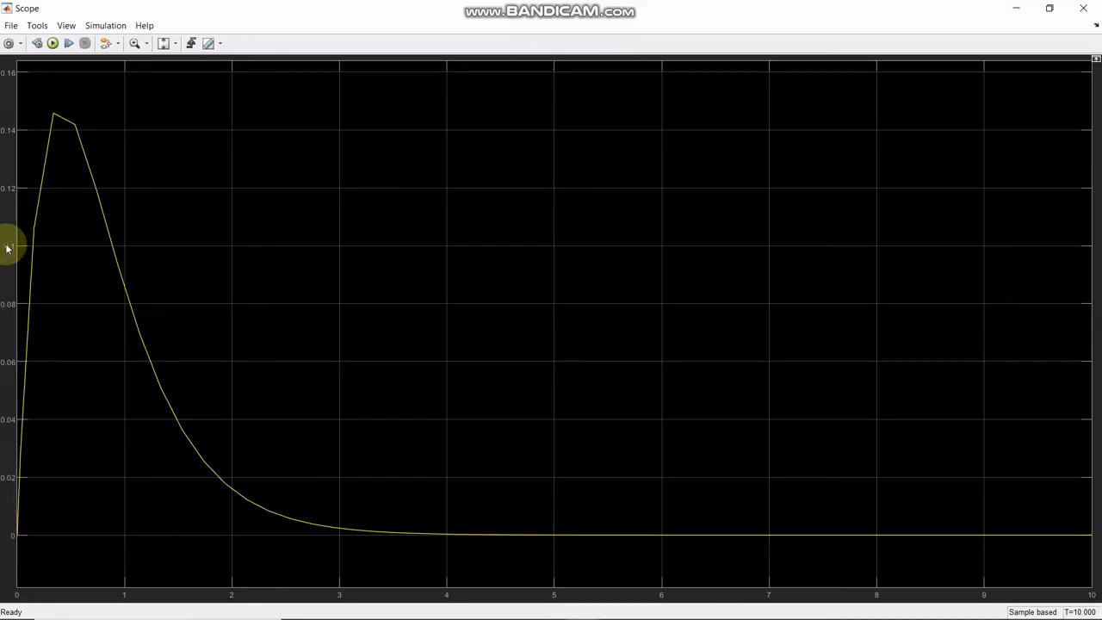
pyautogui.click(1049, 7)
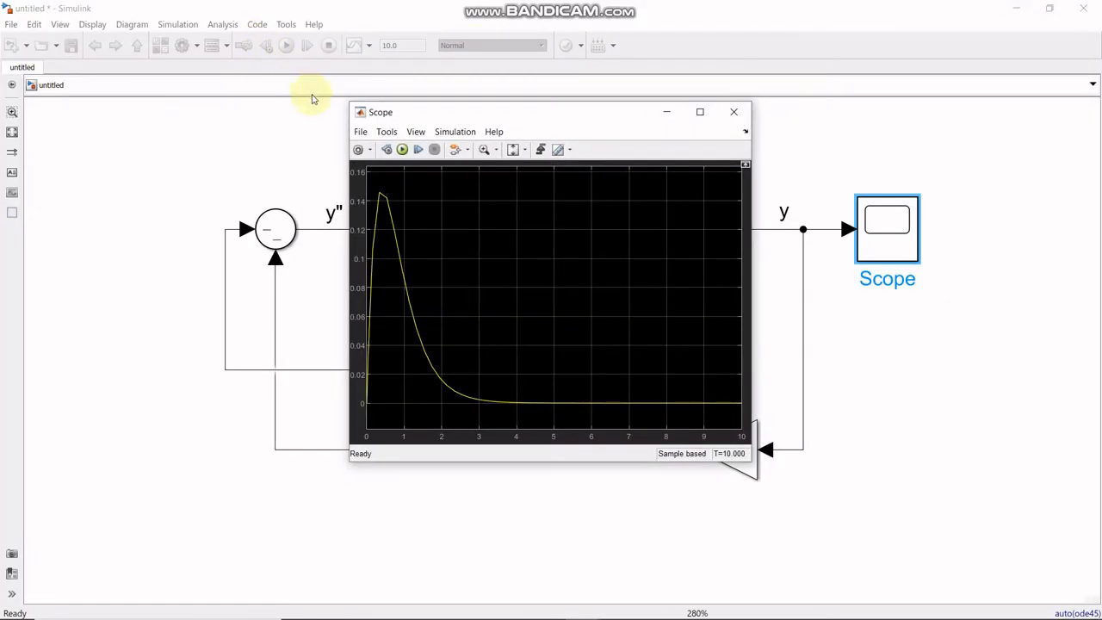
# - In the model's Data Import/Export configuration parameters, set the additional output Refine factor to 10
pyautogui.click(255, 111)
pyautogui.click(186, 24)
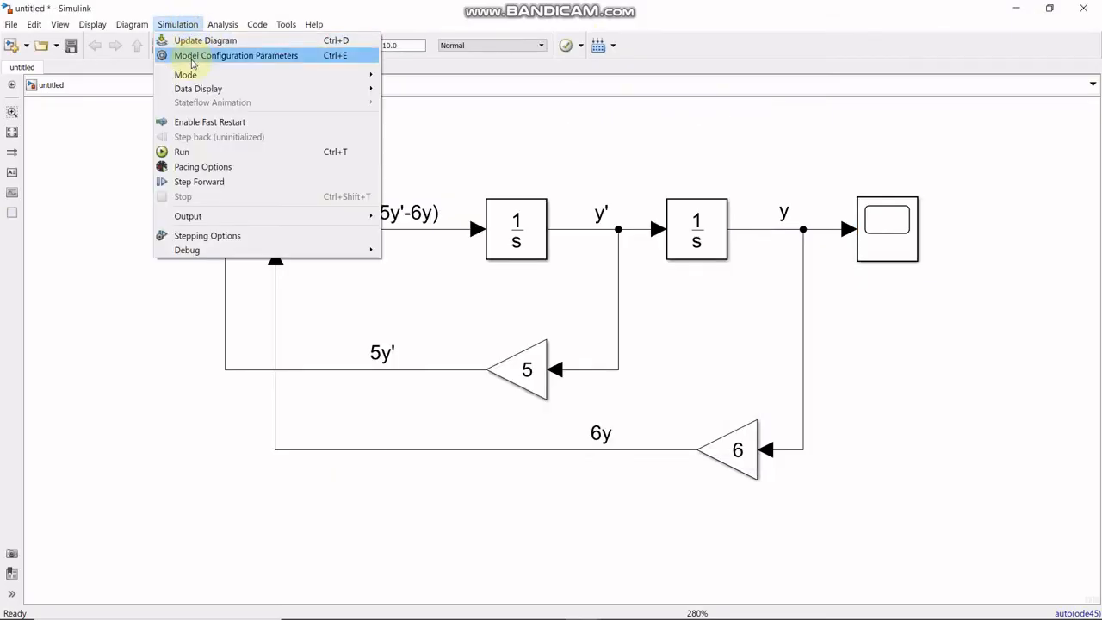
pyautogui.click(211, 54)
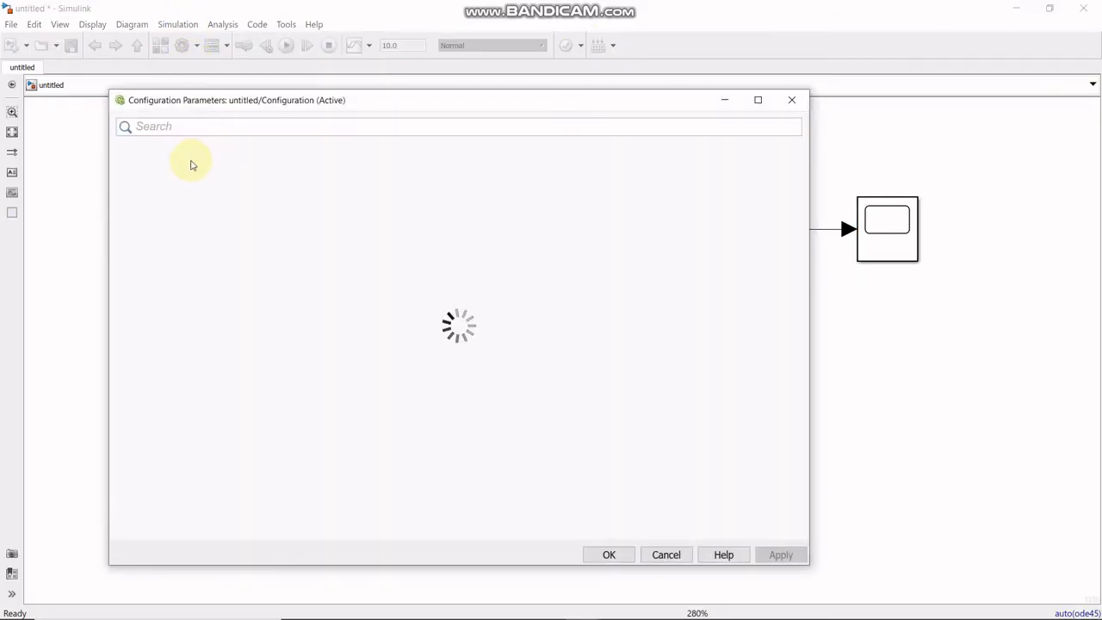
pyautogui.click(182, 183)
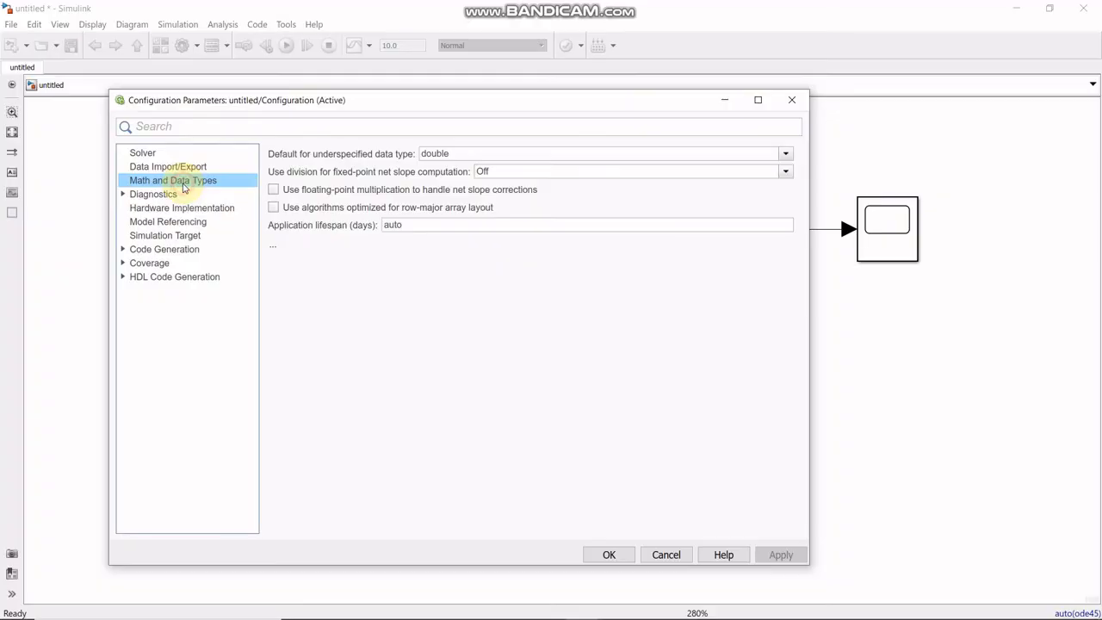
pyautogui.click(181, 167)
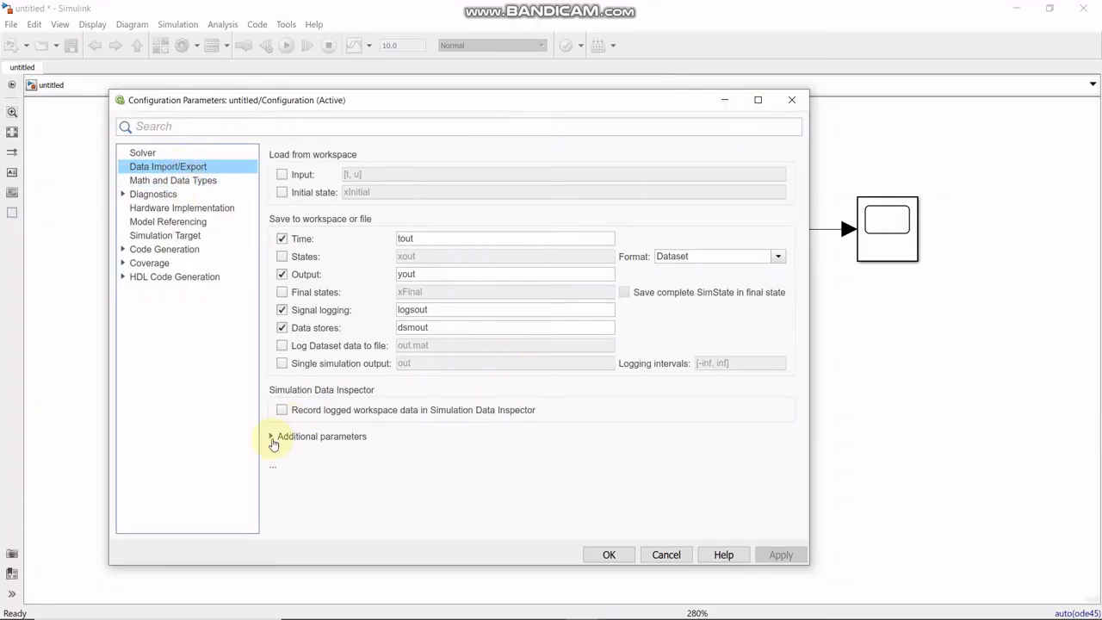
pyautogui.click(272, 438)
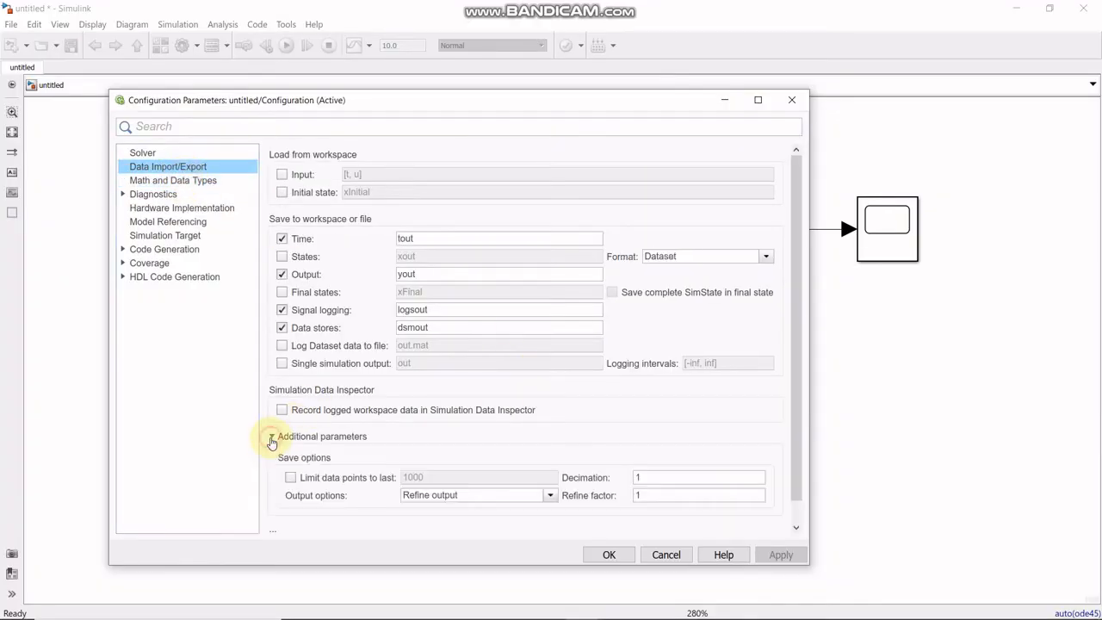
pyautogui.click(644, 496)
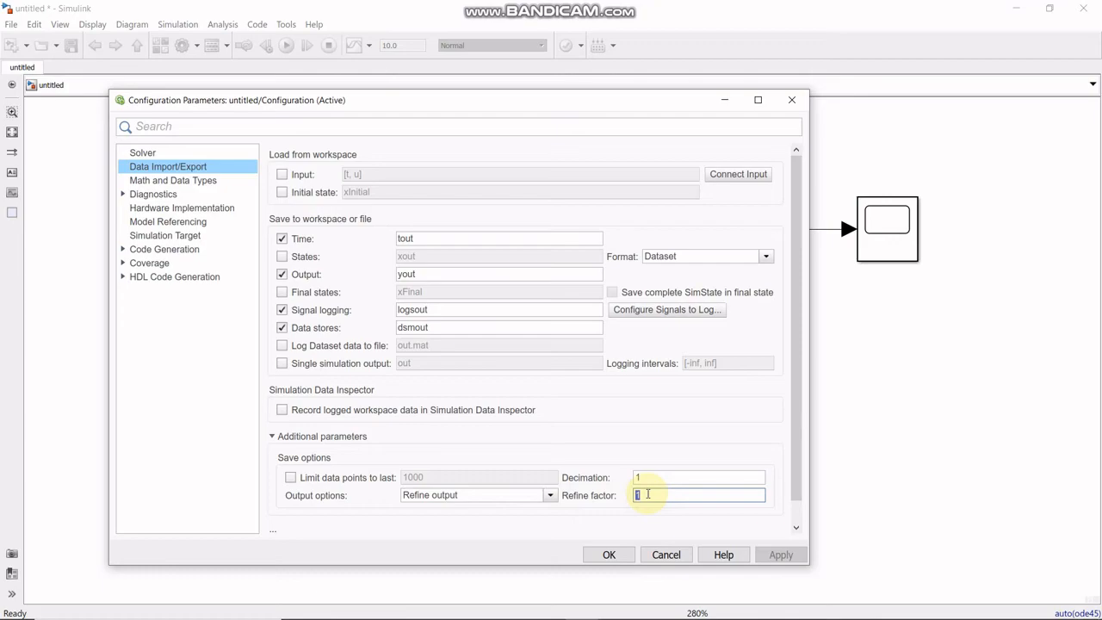
pyautogui.write('10')
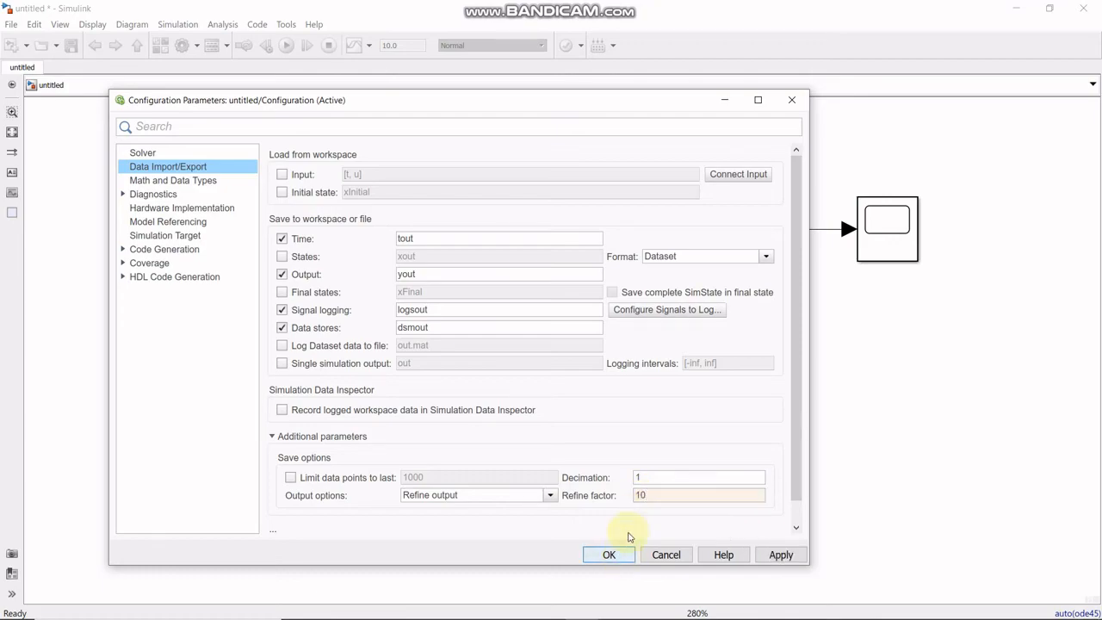
pyautogui.click(608, 554)
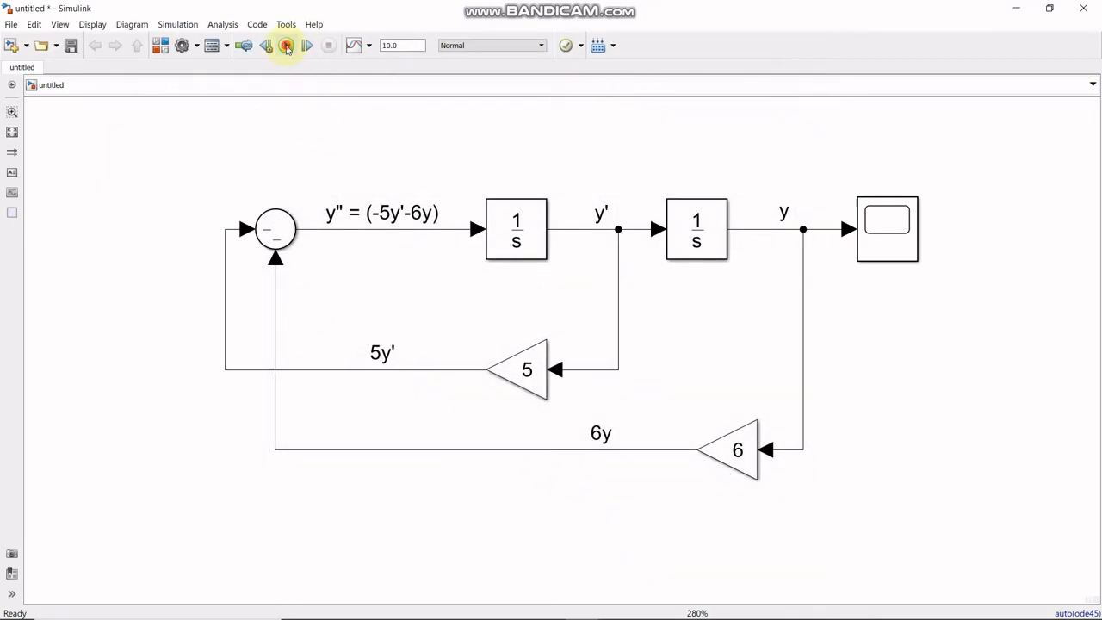
# - Rerun the simulation, examine the curve's smoothness in the enlarged Scope, and close the Scope
pyautogui.click(288, 47)
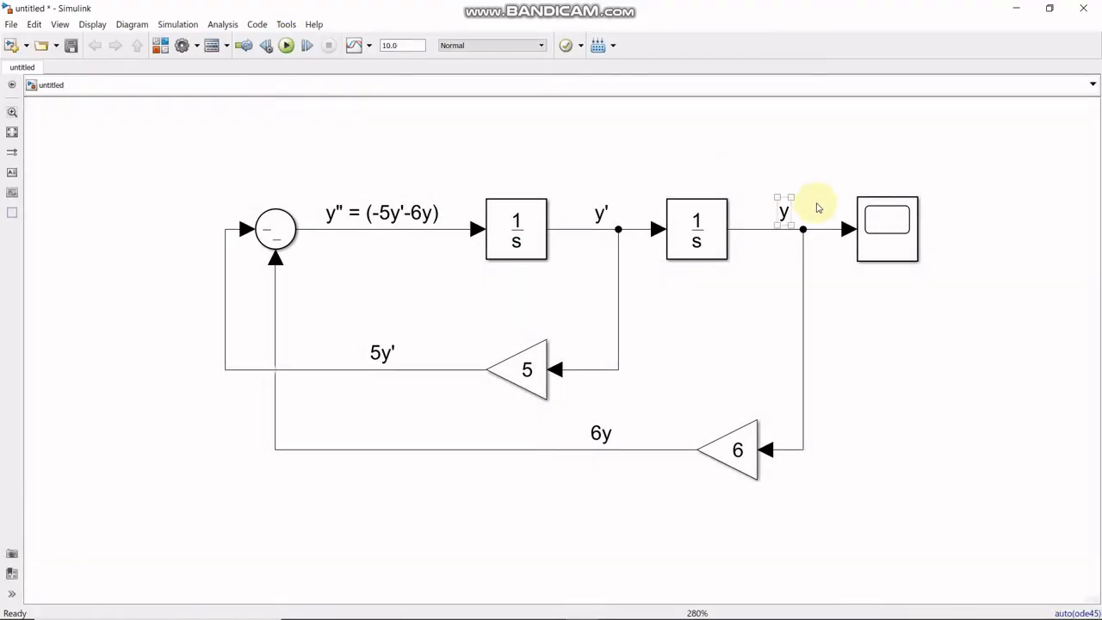
pyautogui.doubleClick(887, 222)
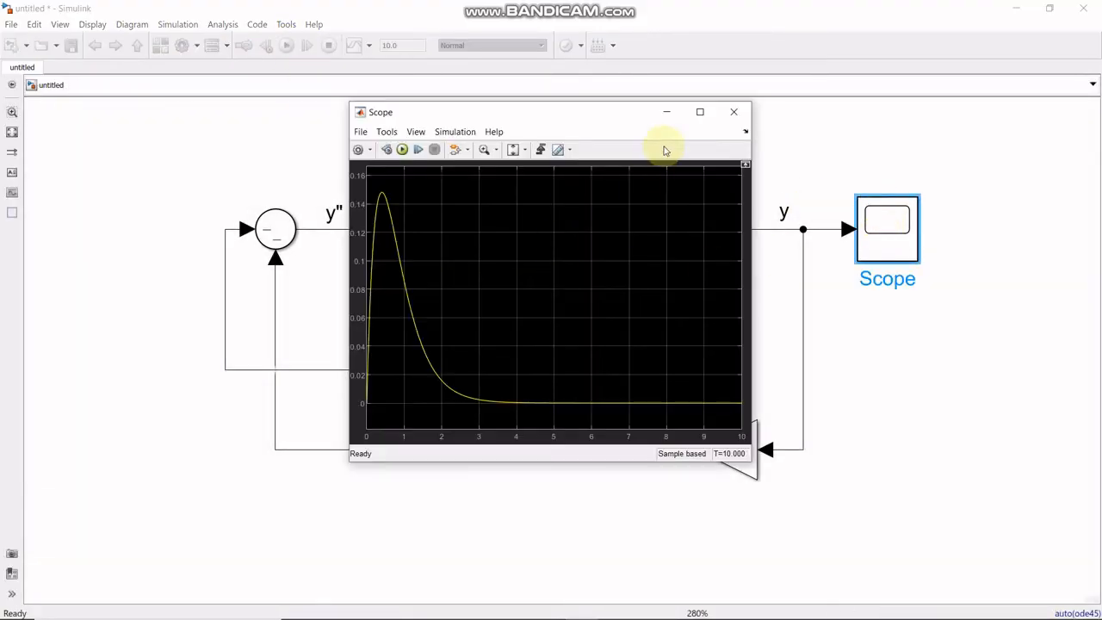
pyautogui.click(700, 112)
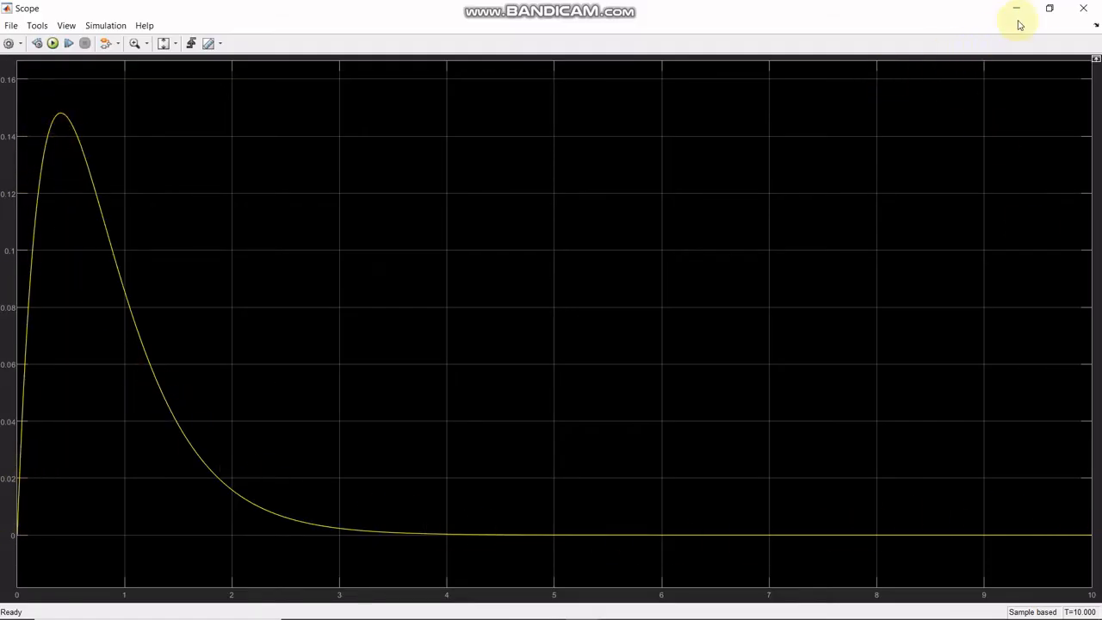
pyautogui.click(1048, 10)
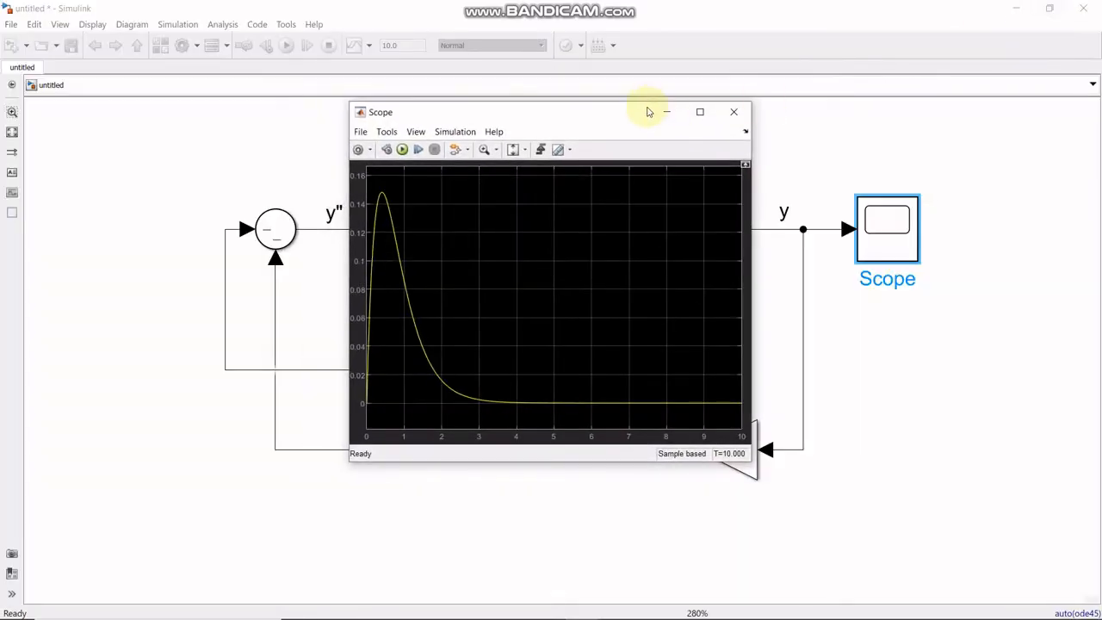
pyautogui.moveTo(552, 117); pyautogui.dragTo(616, 169)
pyautogui.click(732, 170)
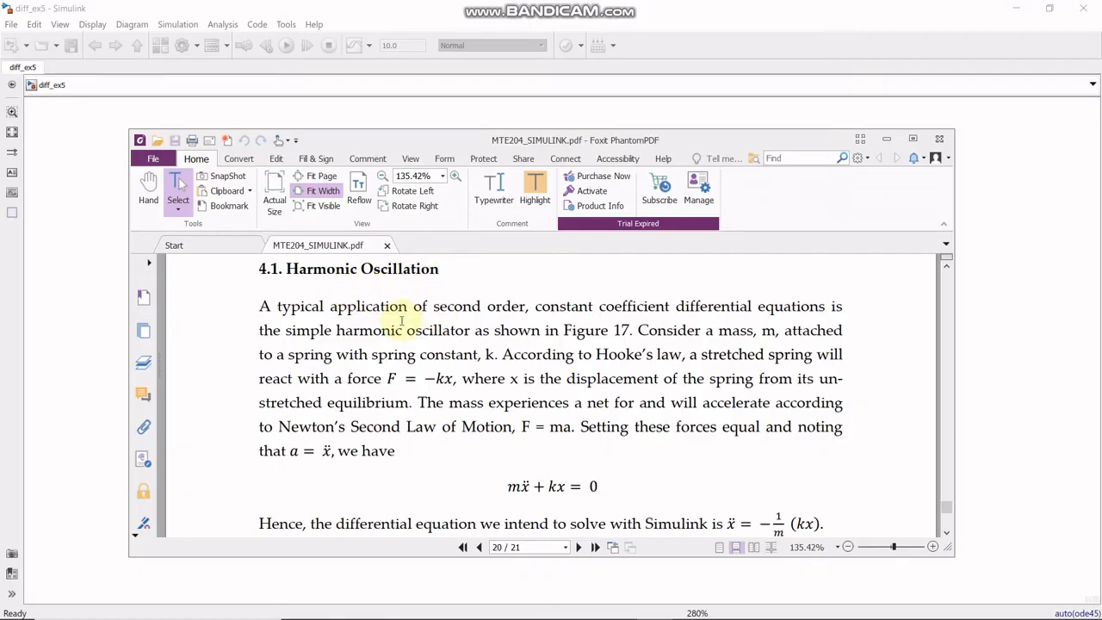
# - Read the PDF's Harmonic Oscillation section, including the mass-spring figure and the differential equation to solve
pyautogui.scroll(-10, 453, 353)
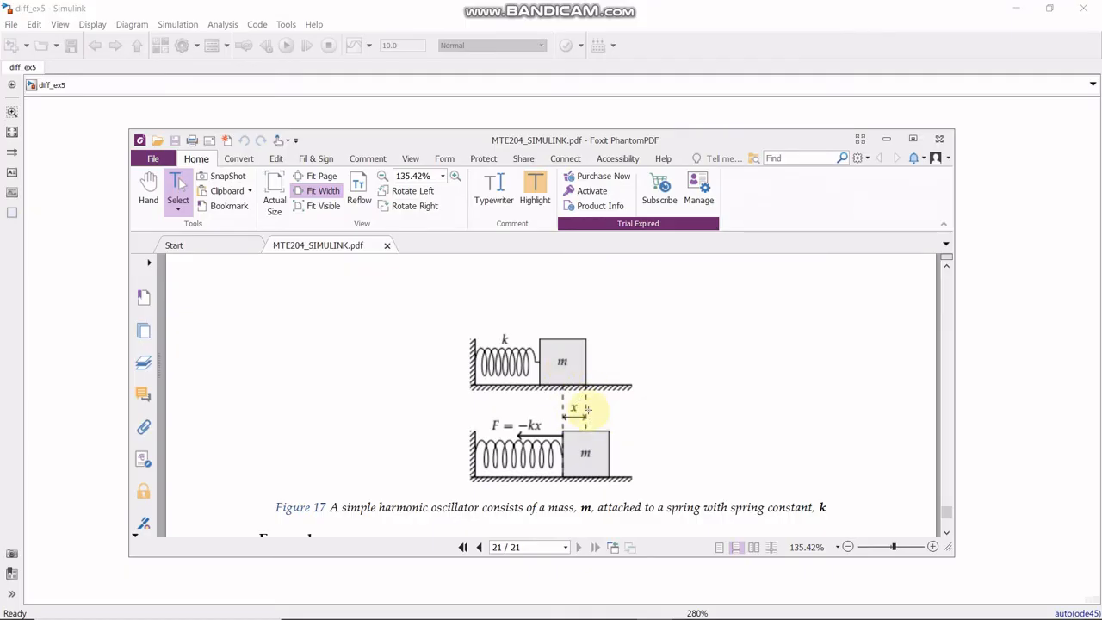
pyautogui.scroll(6, 588, 410)
pyautogui.scroll(-1, 566, 394)
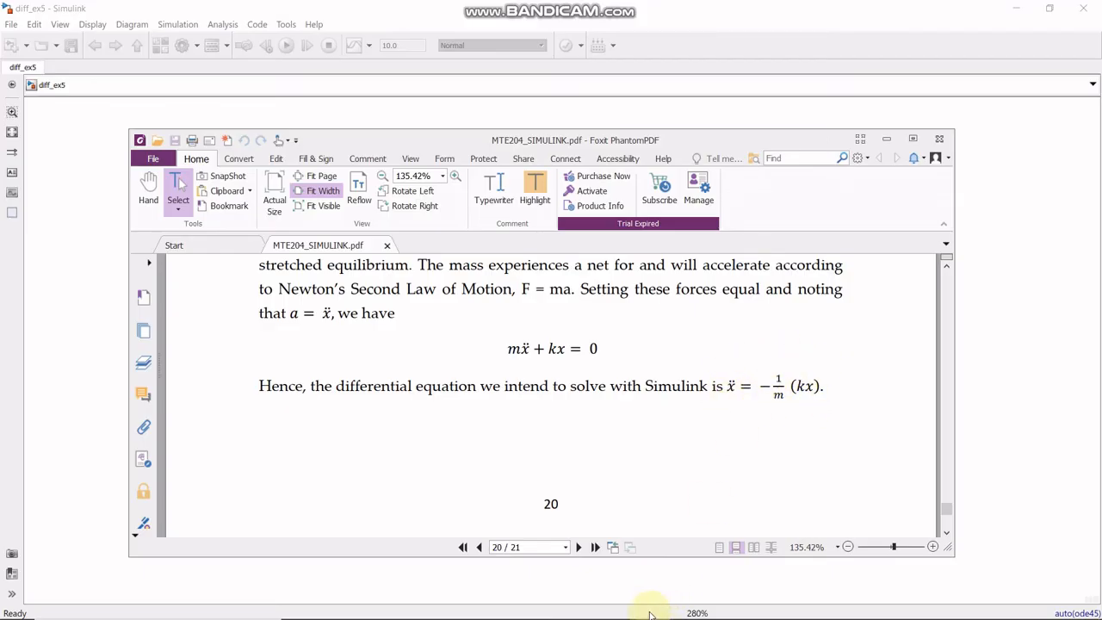
# - Return to Simulink, create a new blank model and maximize its window
pyautogui.click(561, 591)
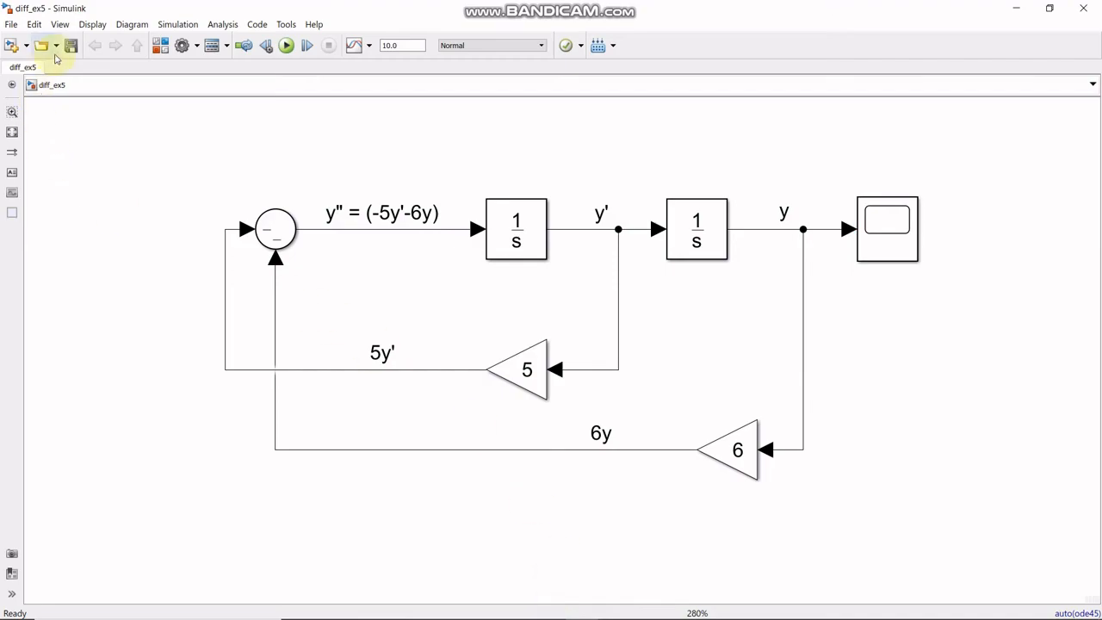
pyautogui.click(12, 45)
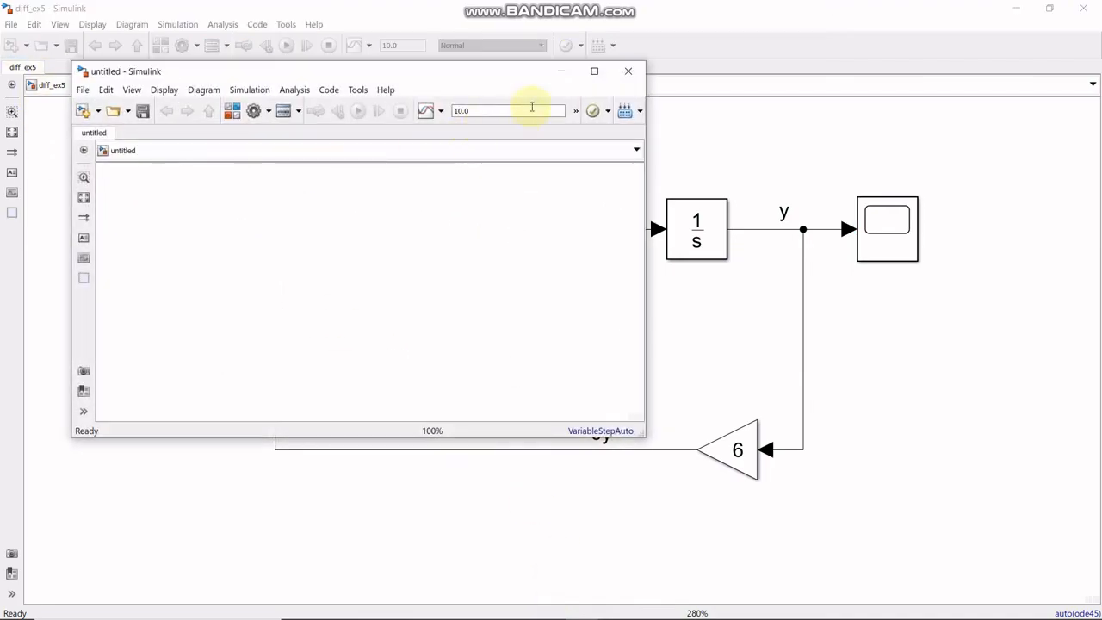
pyautogui.click(593, 71)
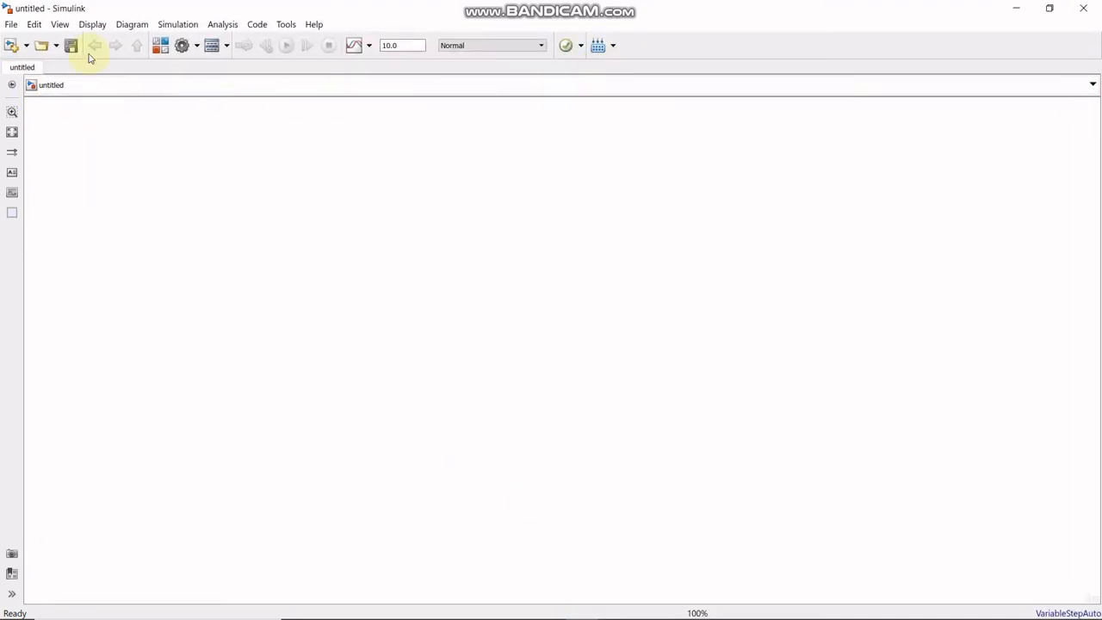
# - Add two Integrator blocks from the library's Commonly Used Blocks to the new model
pyautogui.click(160, 46)
pyautogui.click(424, 297)
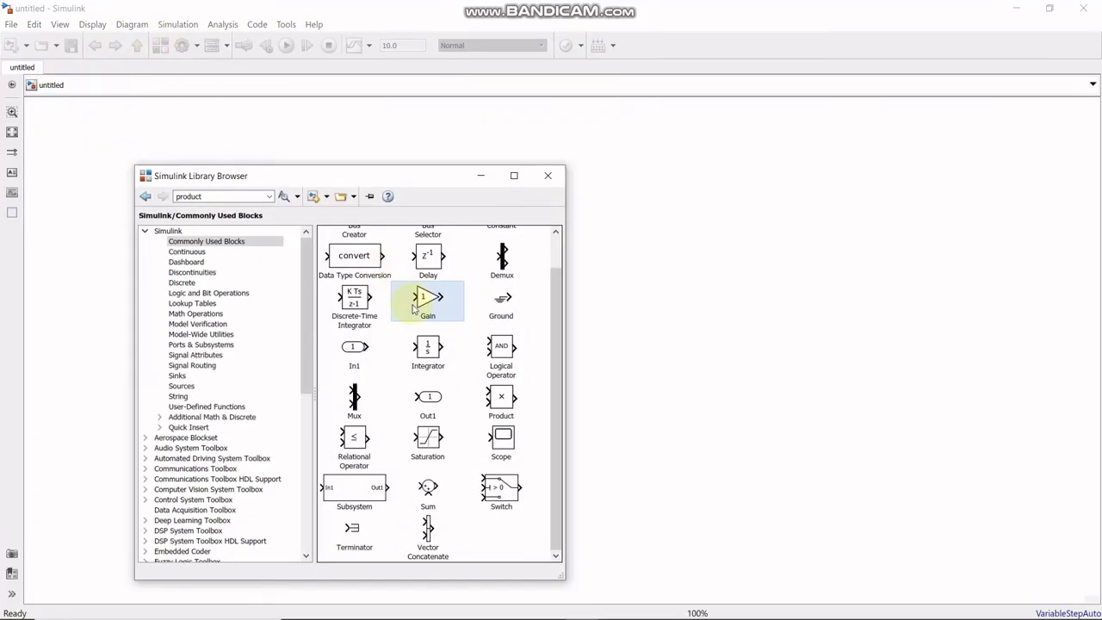
pyautogui.click(430, 352)
pyautogui.rightClick(434, 351)
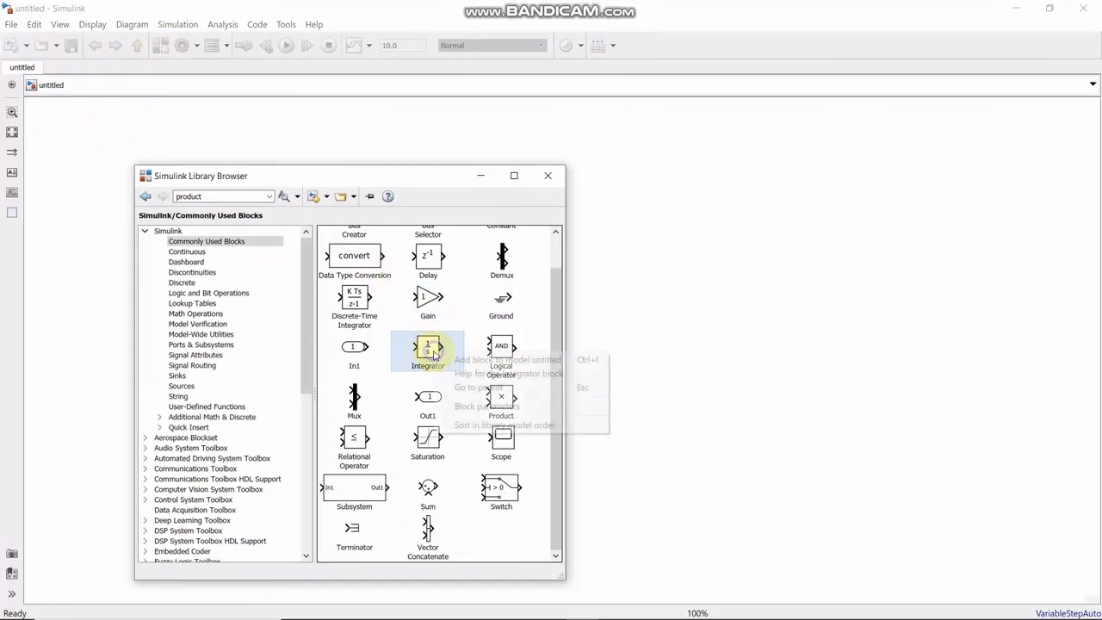
pyautogui.click(469, 359)
pyautogui.rightClick(422, 346)
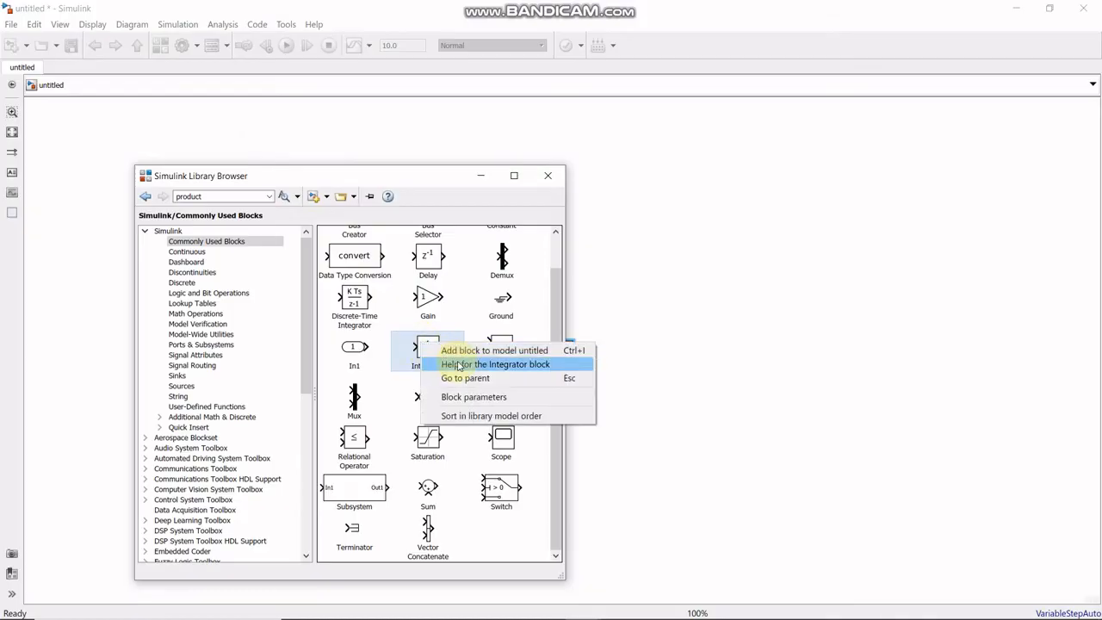
pyautogui.click(457, 352)
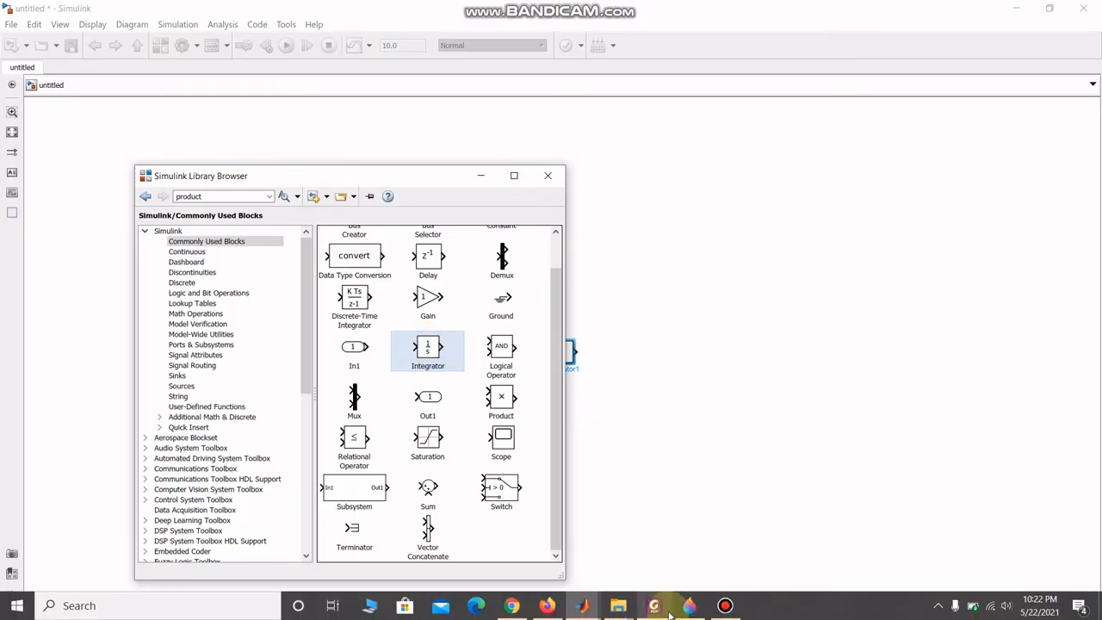
# - Check the PDF's mass-spring differential equation, return to the model and arrange the two Integrator blocks side by side in one row
pyautogui.click(653, 605)
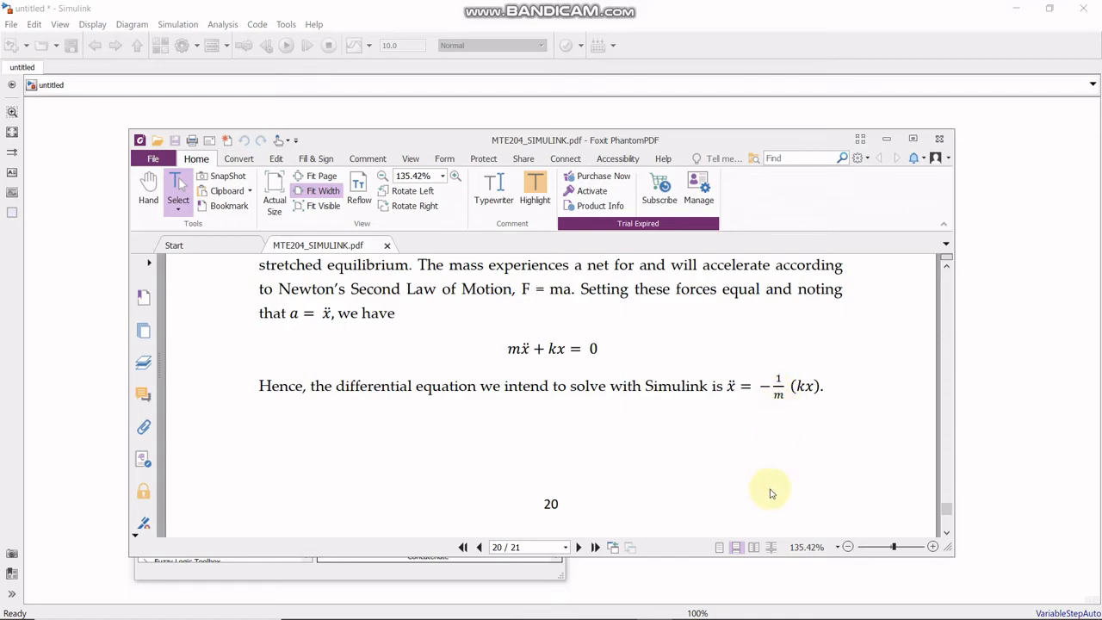
pyautogui.click(711, 577)
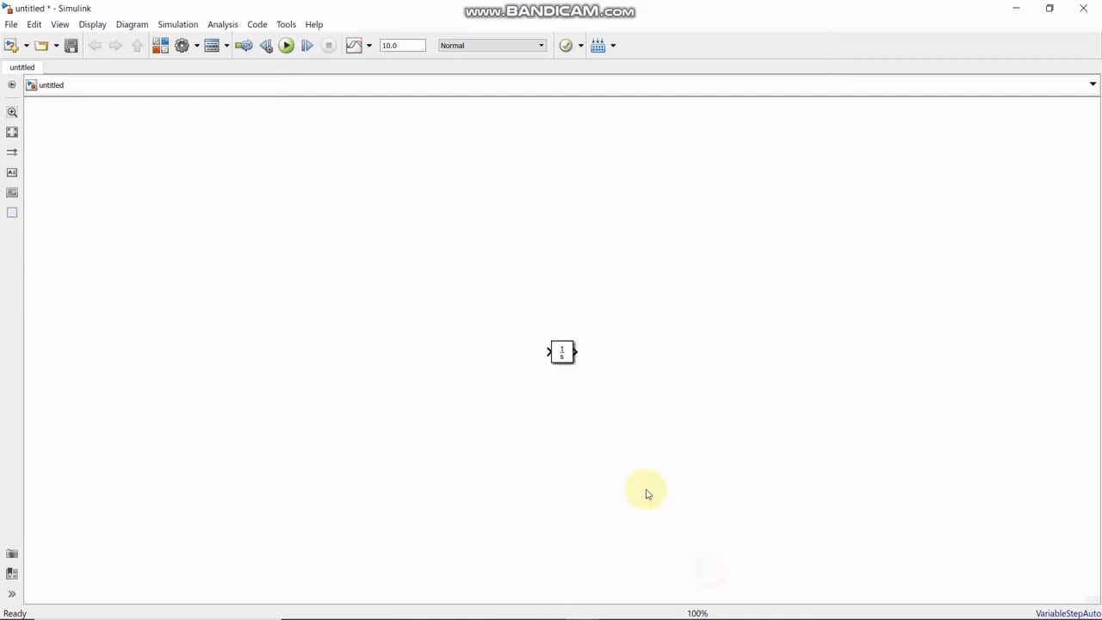
pyautogui.click(11, 132)
pyautogui.moveTo(450, 288); pyautogui.dragTo(336, 249)
pyautogui.scroll(-3, 319, 312)
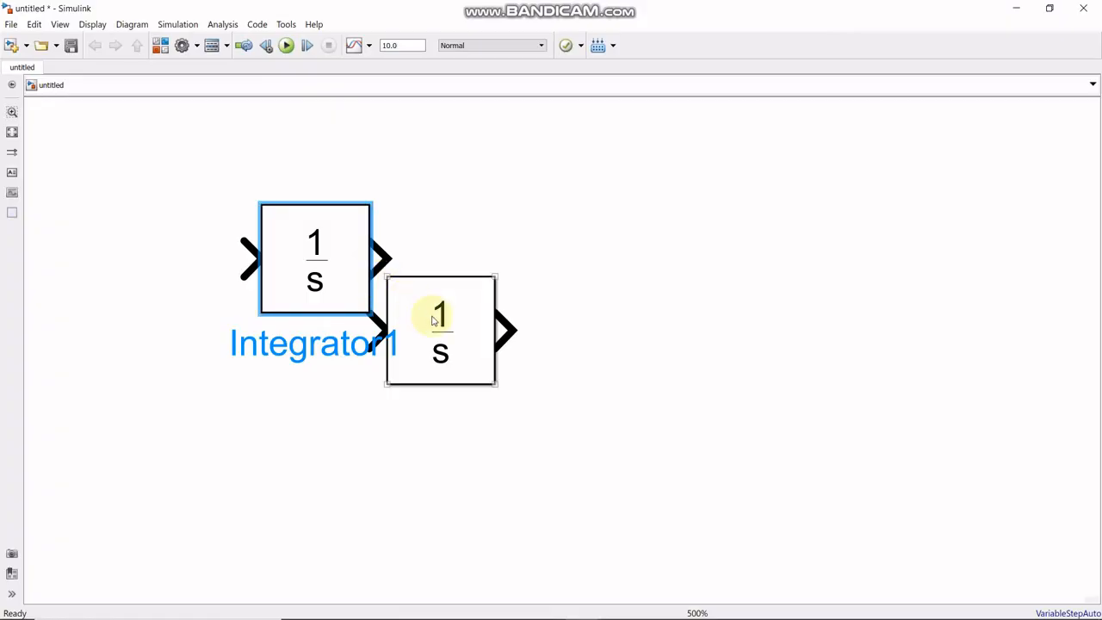
pyautogui.scroll(-2, 433, 320)
pyautogui.moveTo(438, 332); pyautogui.dragTo(665, 256)
pyautogui.moveTo(379, 283); pyautogui.dragTo(455, 242)
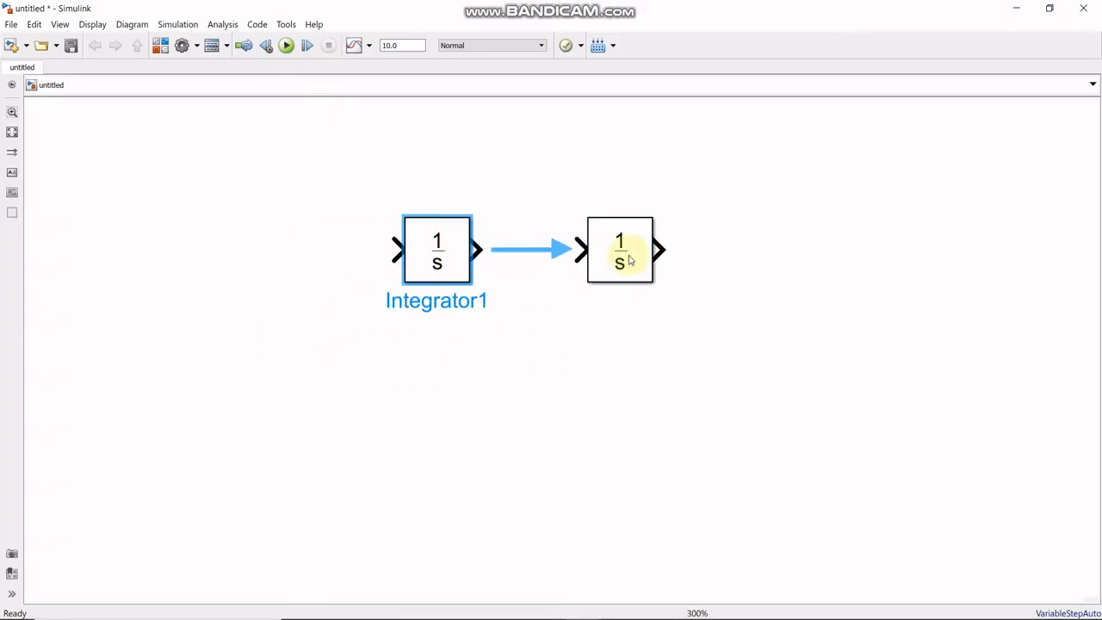
pyautogui.moveTo(629, 260); pyautogui.dragTo(650, 258)
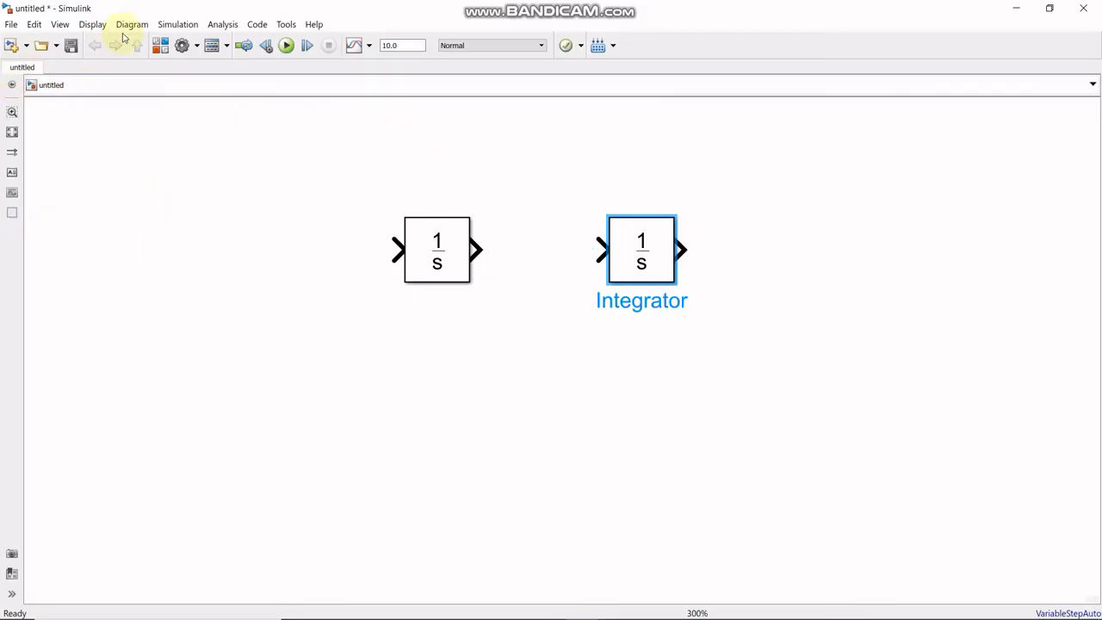
# - Add a Scope block in line after the two integrators and connect the second integrator's output to it
pyautogui.click(160, 49)
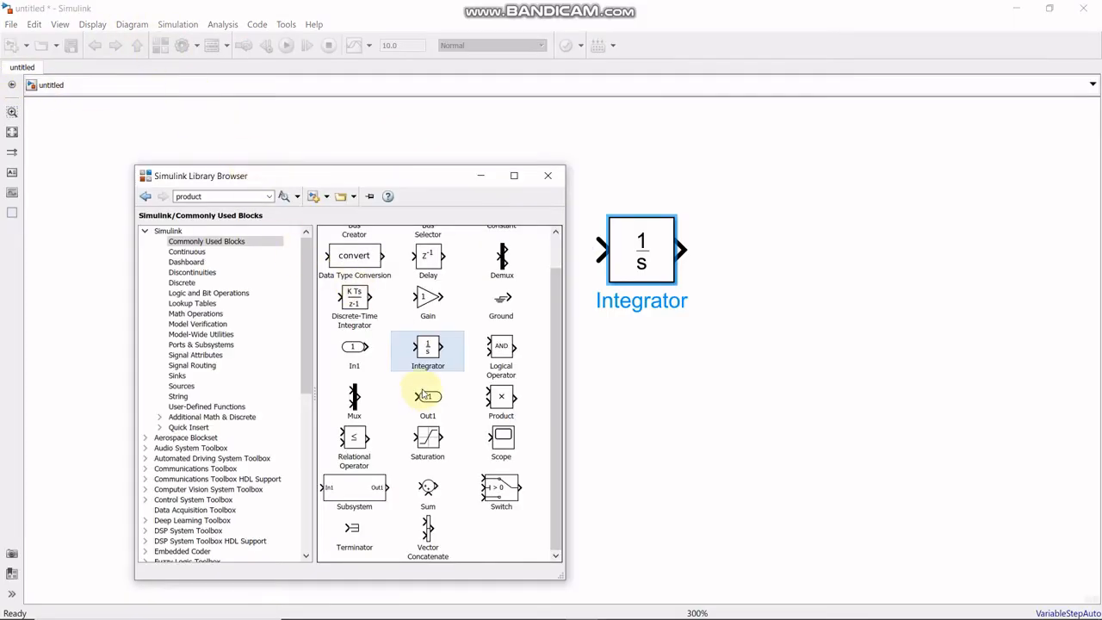
pyautogui.click(503, 440)
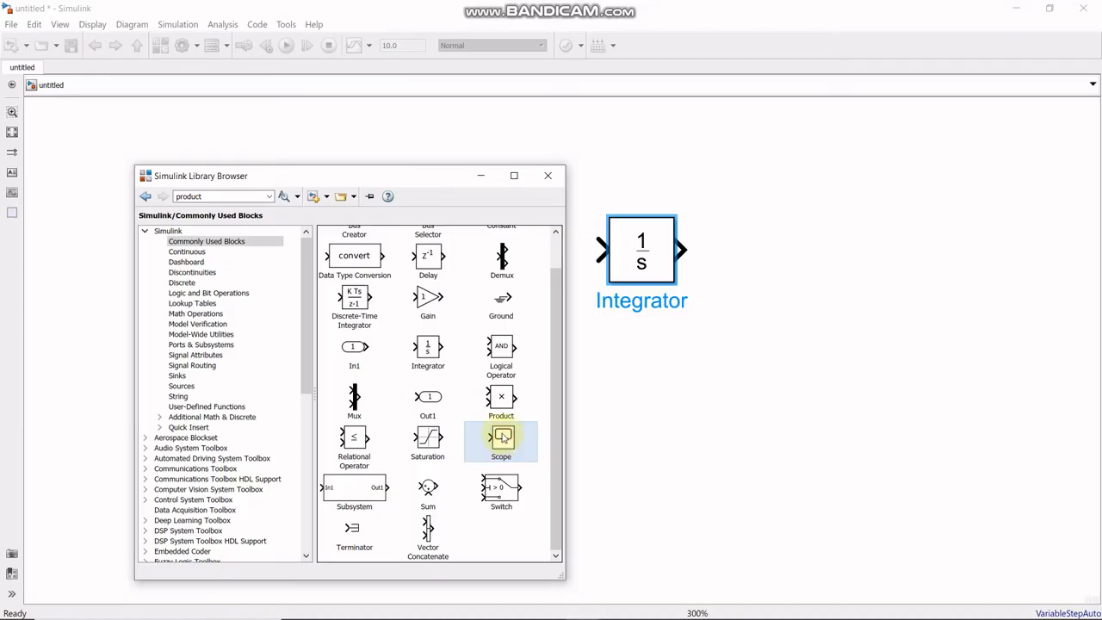
pyautogui.rightClick(503, 439)
pyautogui.click(559, 440)
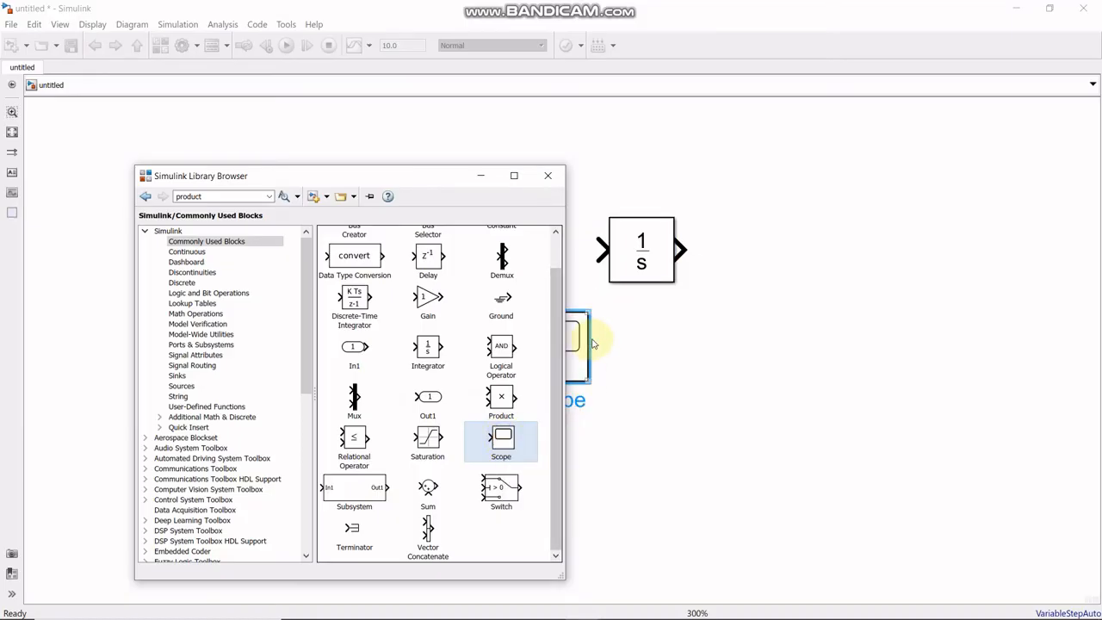
pyautogui.moveTo(576, 340); pyautogui.dragTo(769, 258)
pyautogui.moveTo(685, 253); pyautogui.dragTo(861, 256)
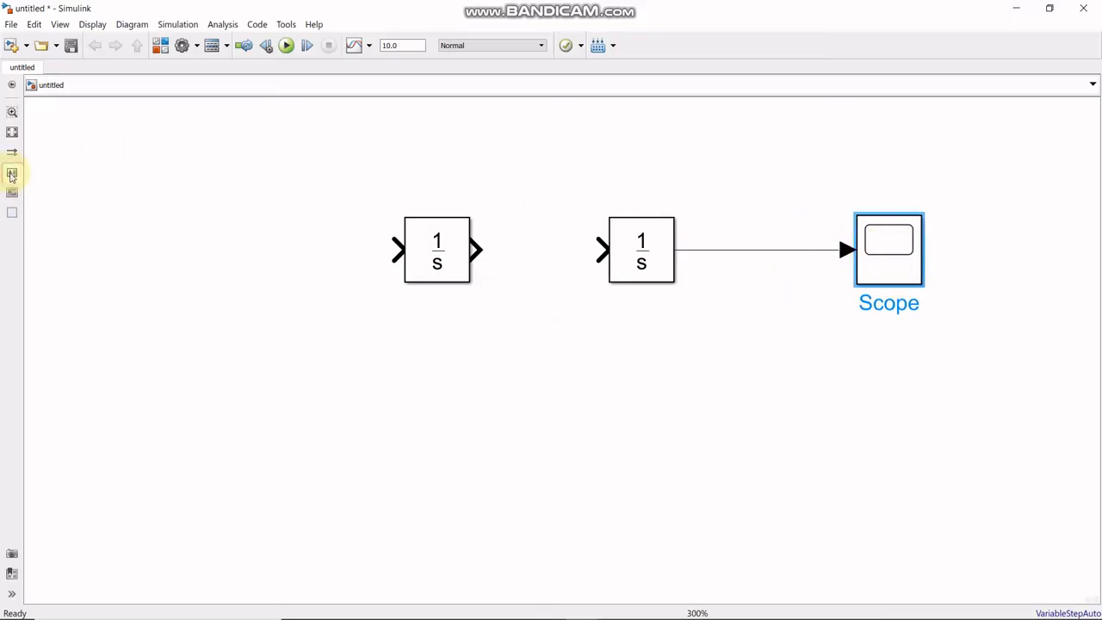
# - Add an annotation "x" and position it just above the line between the second integrator and the Scope
pyautogui.doubleClick(741, 238)
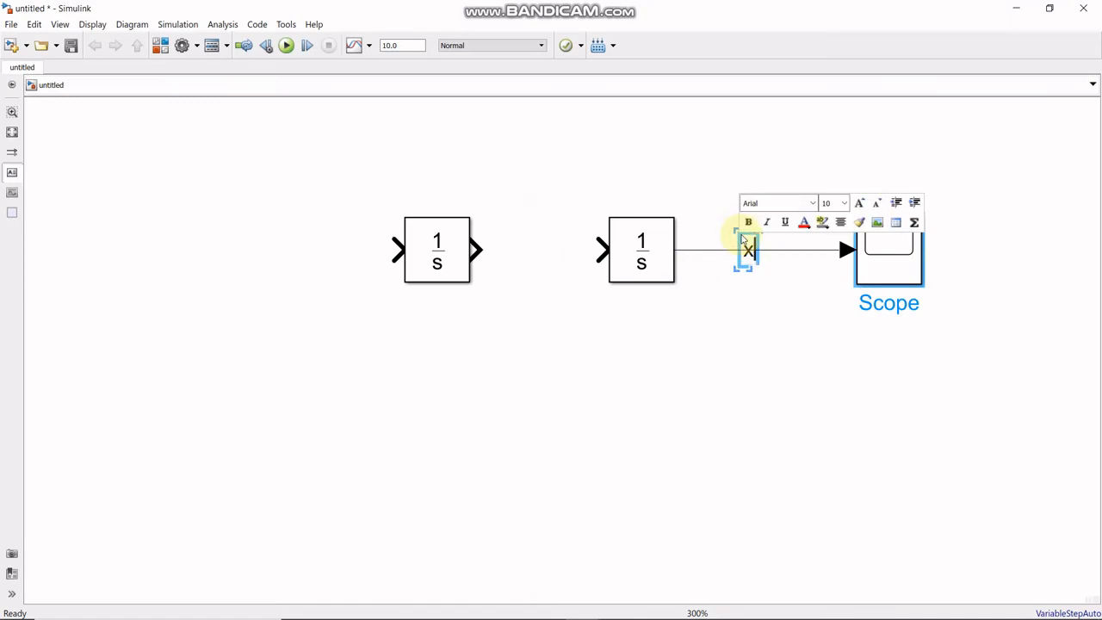
pyautogui.click(763, 310)
pyautogui.click(748, 249)
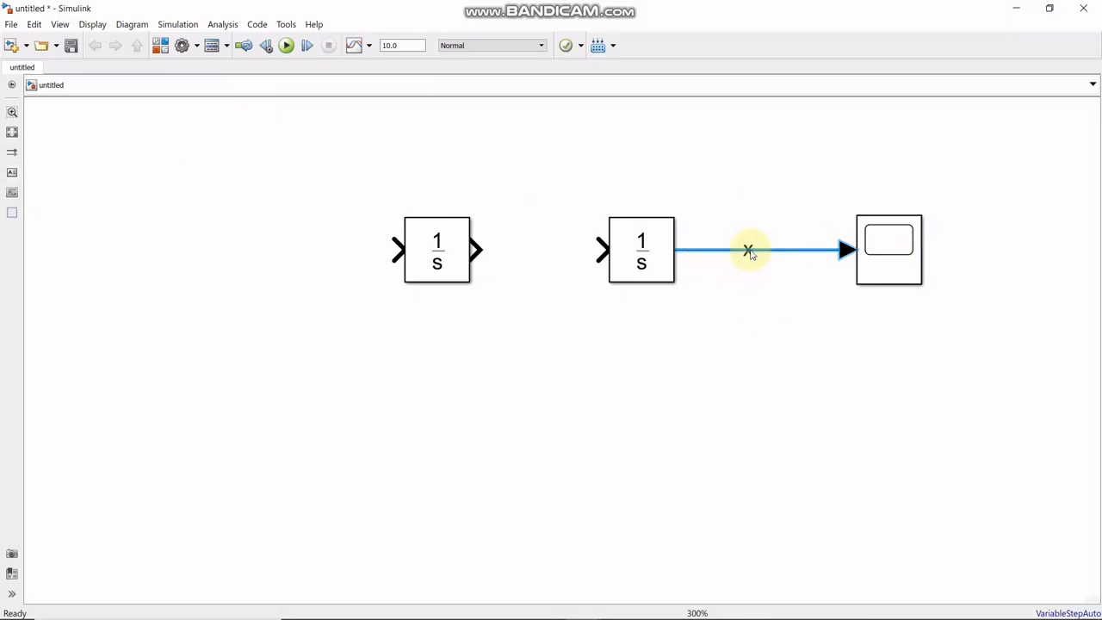
pyautogui.moveTo(751, 248)
pyautogui.mouseDown()
pyautogui.moveTo(749, 229)
pyautogui.moveTo(751, 254)
pyautogui.mouseUp()
pyautogui.click(750, 257)
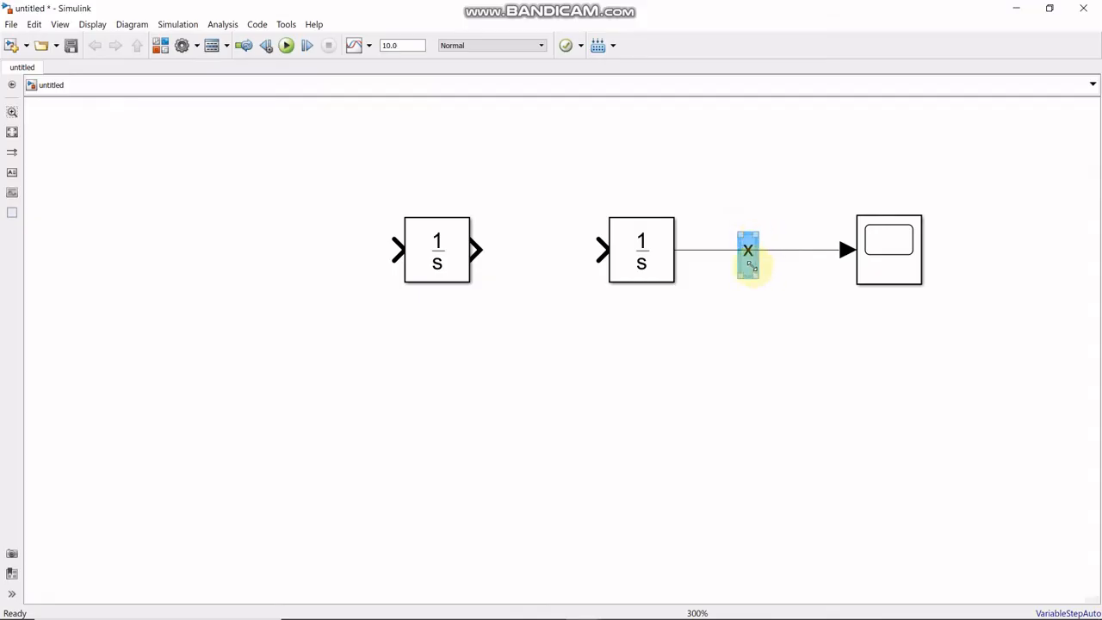
pyautogui.click(773, 284)
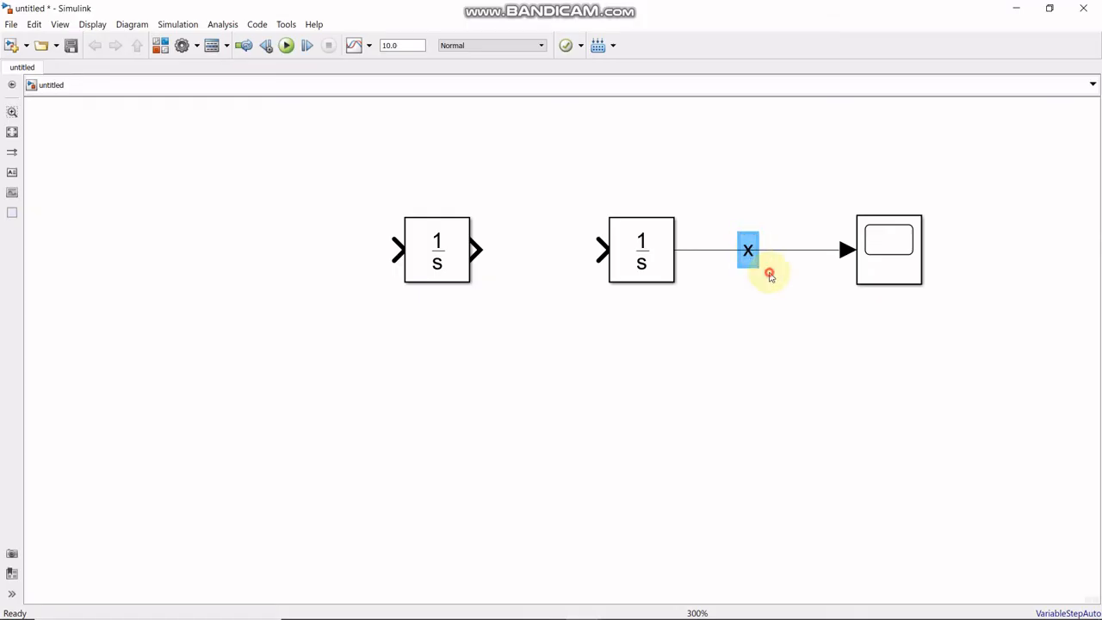
pyautogui.click(751, 262)
pyautogui.moveTo(752, 252)
pyautogui.mouseDown()
pyautogui.moveTo(760, 239)
pyautogui.moveTo(752, 253)
pyautogui.moveTo(742, 234)
pyautogui.mouseUp()
pyautogui.click(748, 251)
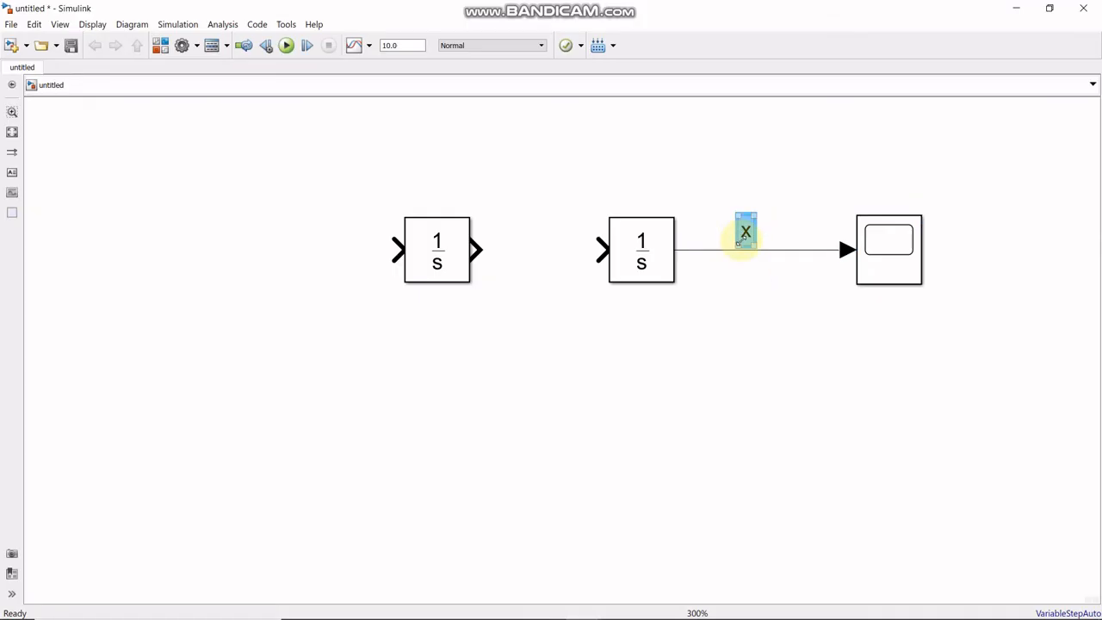
pyautogui.click(742, 277)
# - Connect the first integrator's output to the second integrator and annotate the connecting line with "x'"
pyautogui.moveTo(478, 249); pyautogui.dragTo(600, 249)
pyautogui.click(12, 175)
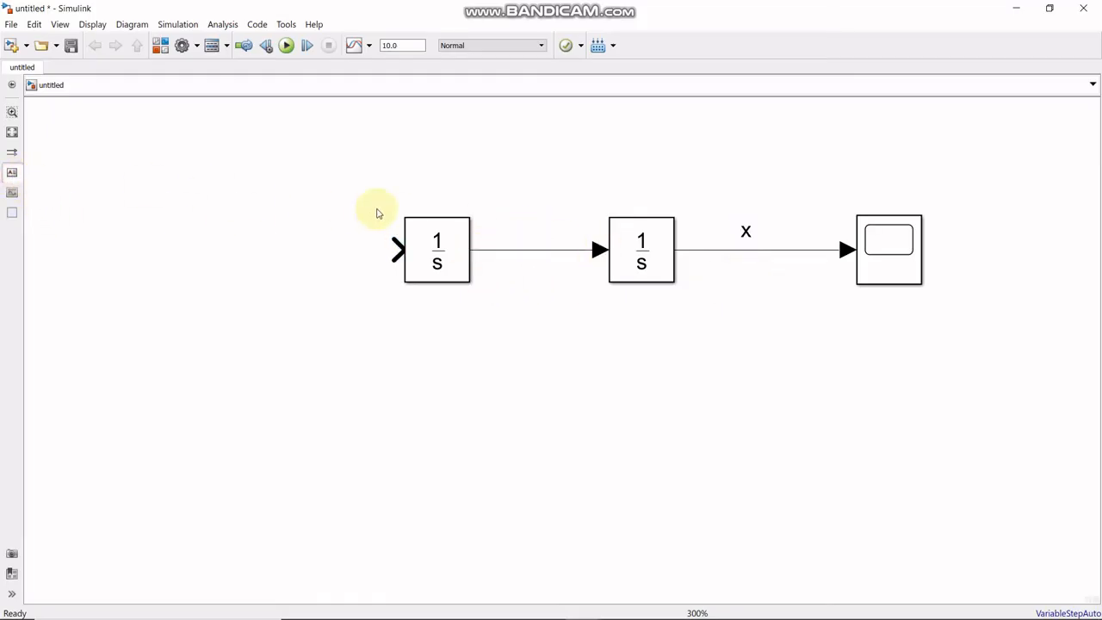
pyautogui.click(509, 220)
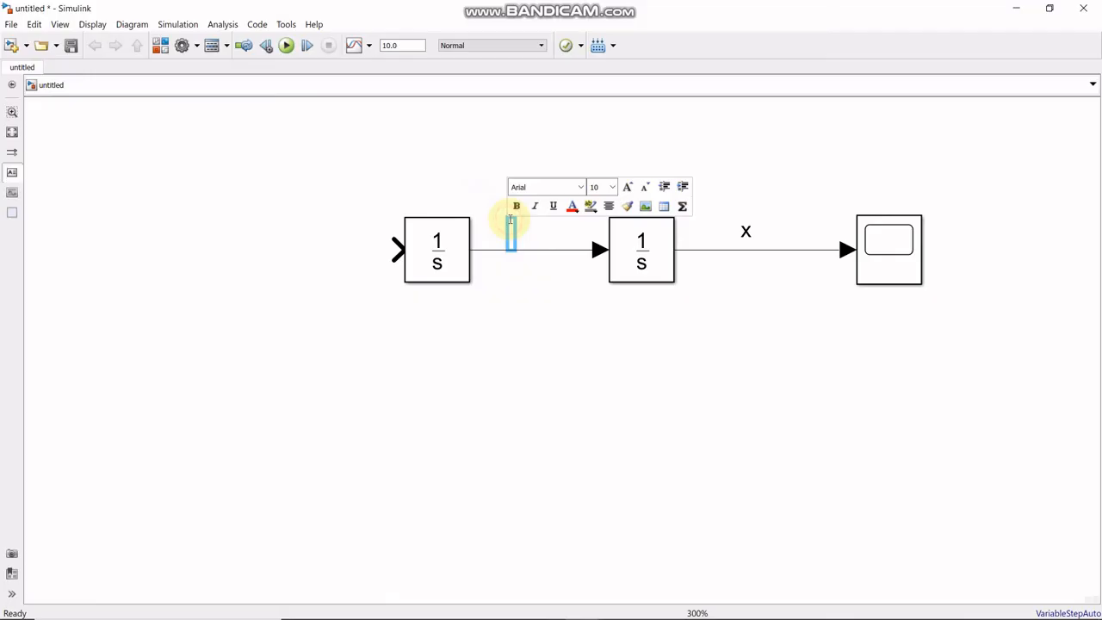
pyautogui.write("x'")
pyautogui.click(552, 386)
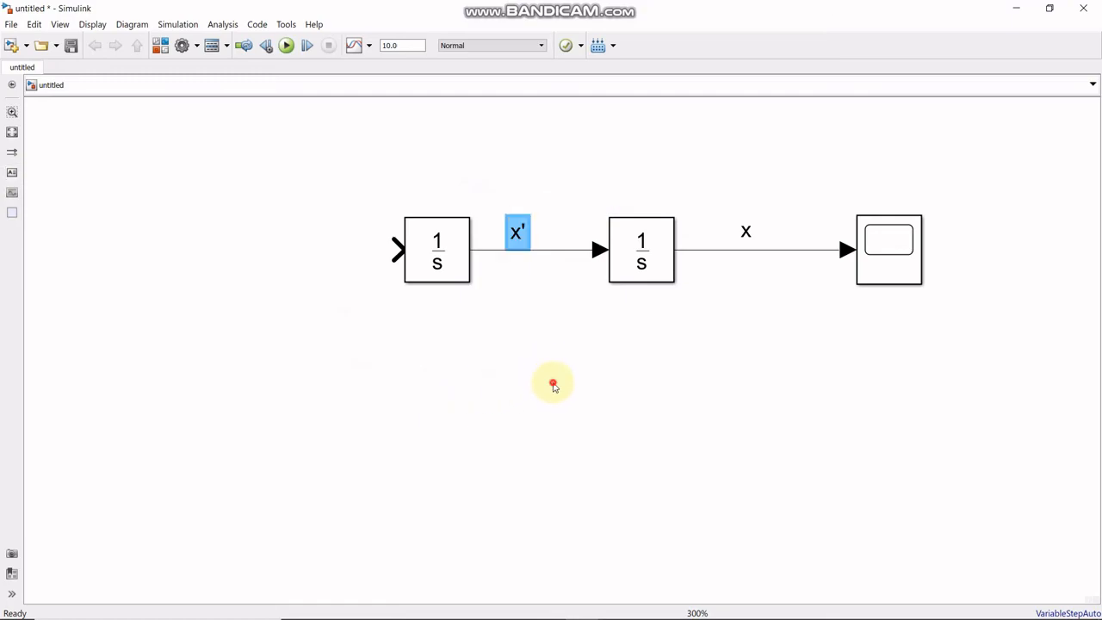
# - Review the differential equation for the mass-spring system in the PDF and return to the Simulink model
pyautogui.moveTo(685, 612)
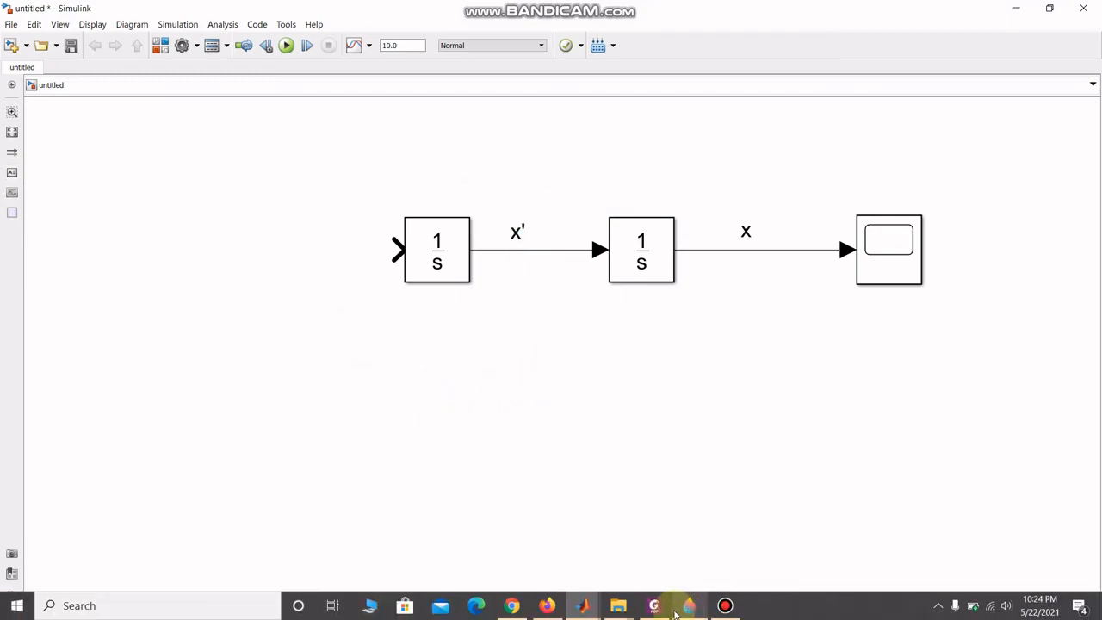
pyautogui.click(658, 608)
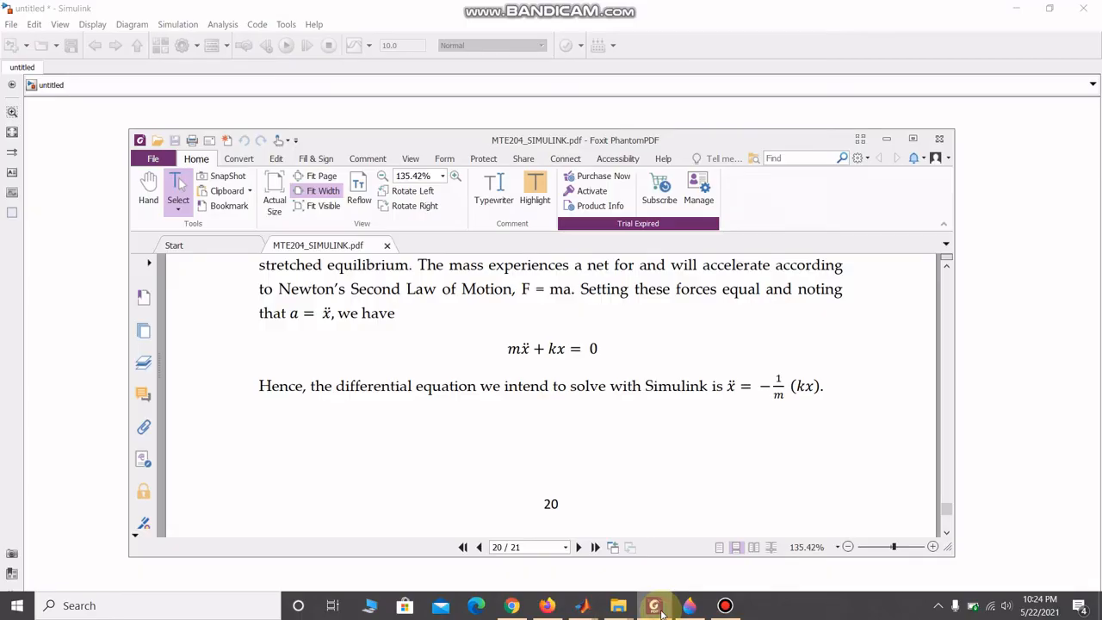
pyautogui.click(658, 607)
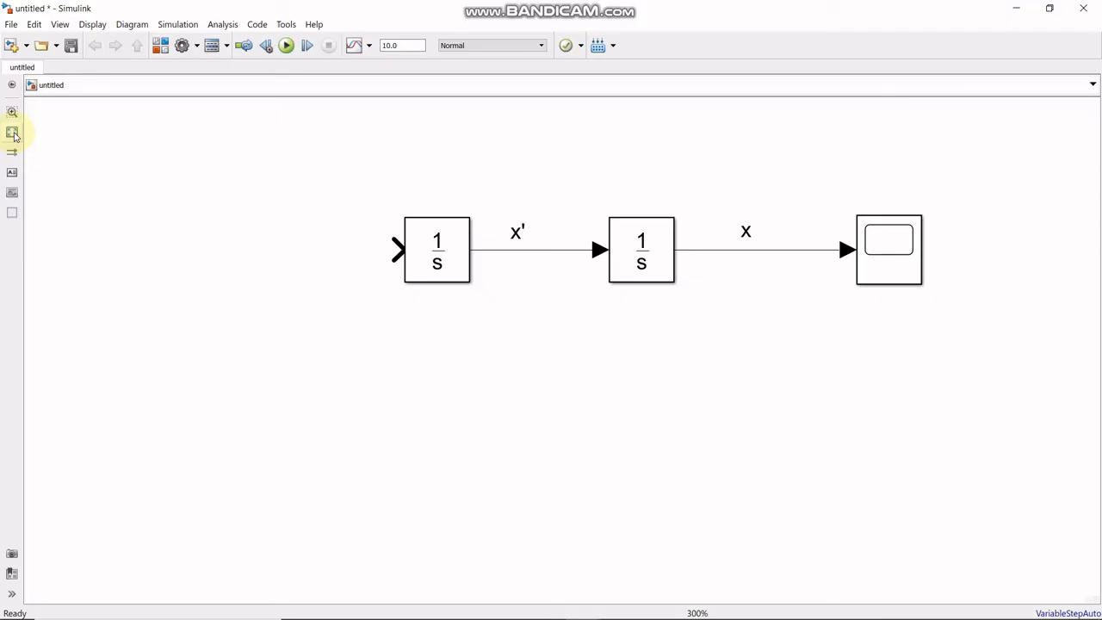
# - Add a Gain block from Commonly Used Blocks and place it below the second integrator
pyautogui.click(160, 44)
pyautogui.click(421, 297)
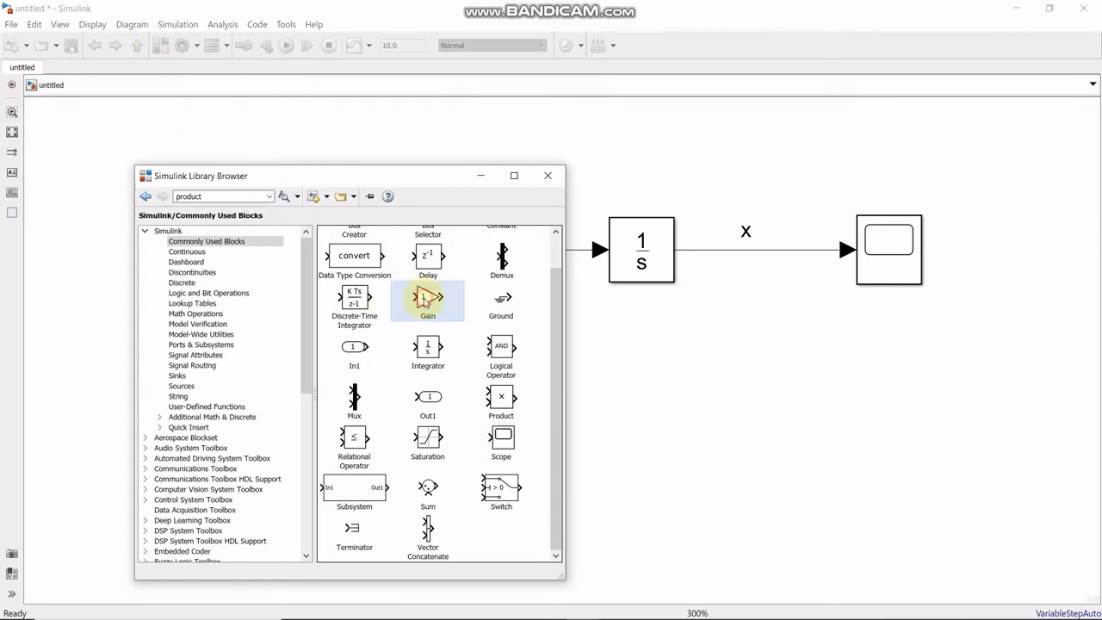
pyautogui.rightClick(420, 298)
pyautogui.click(452, 310)
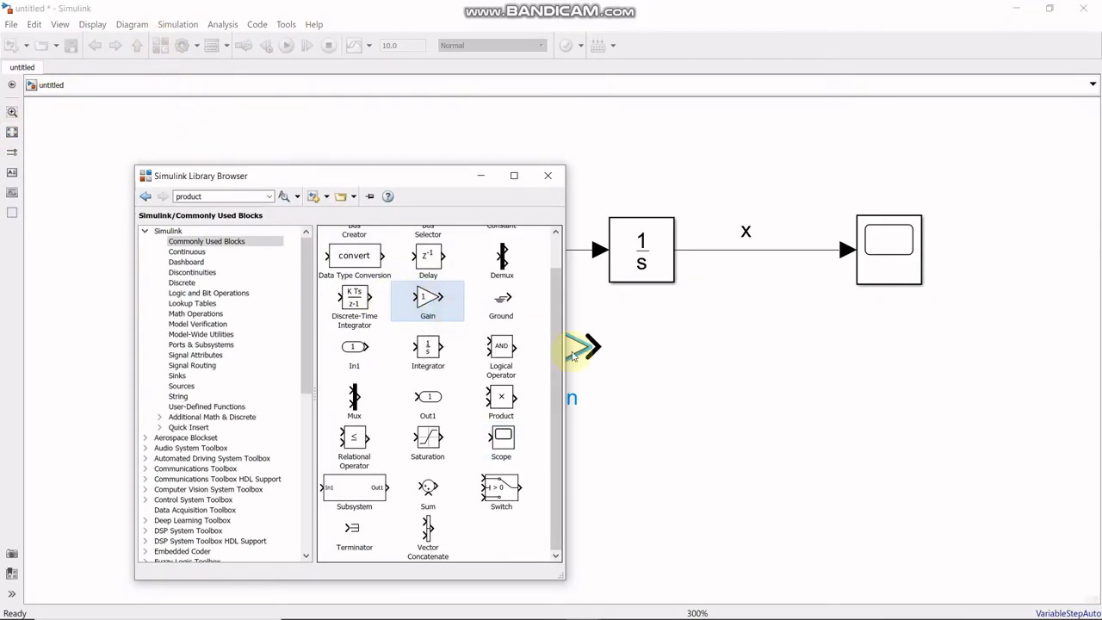
pyautogui.click(480, 175)
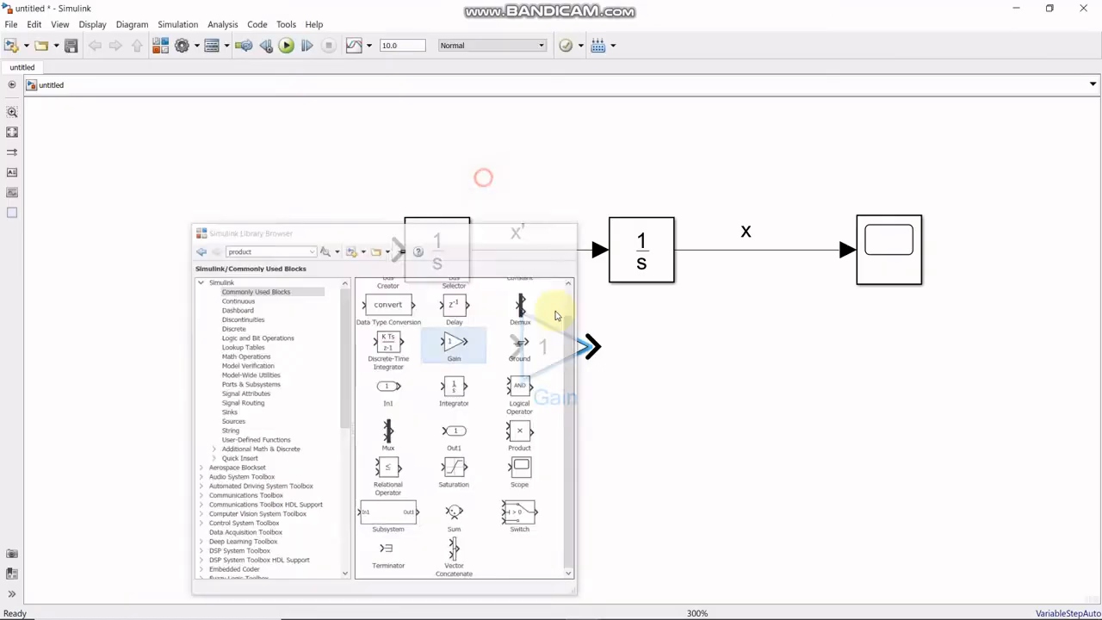
pyautogui.moveTo(553, 344); pyautogui.dragTo(660, 392)
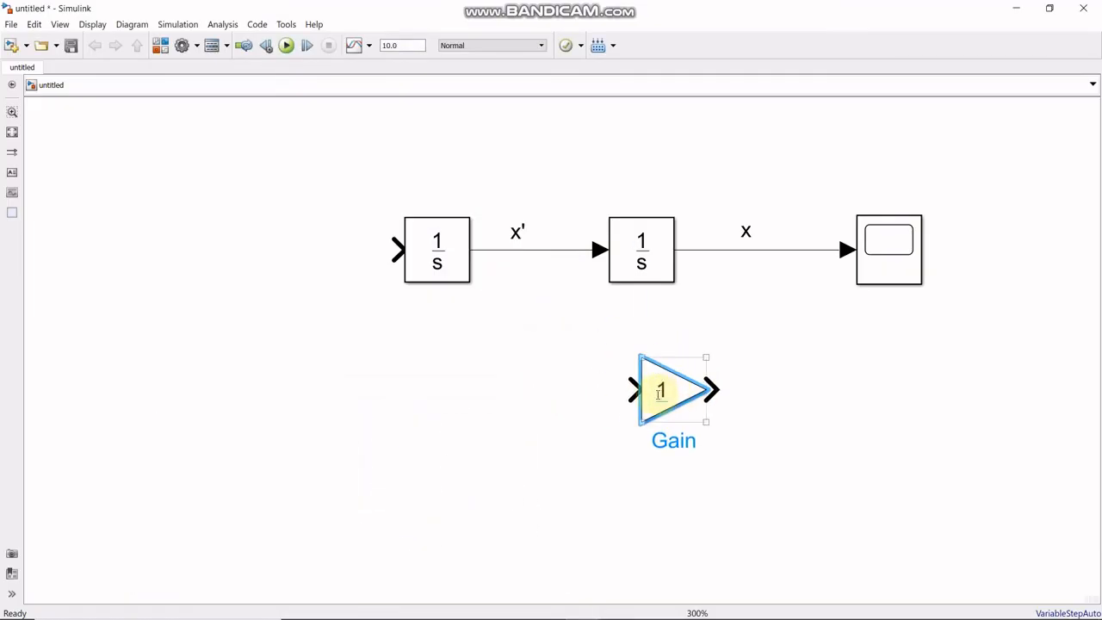
# - Flip the Gain block, align it under the second integrator and branch the x signal line into its input
pyautogui.rightClick(656, 398)
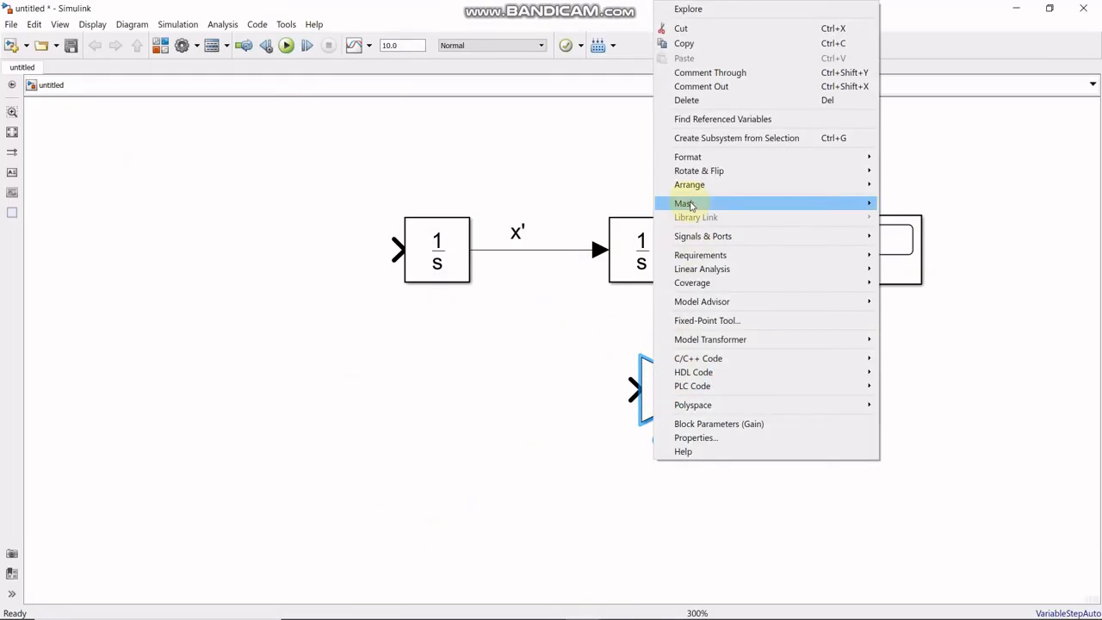
pyautogui.moveTo(765, 201)
pyautogui.moveTo(765, 171)
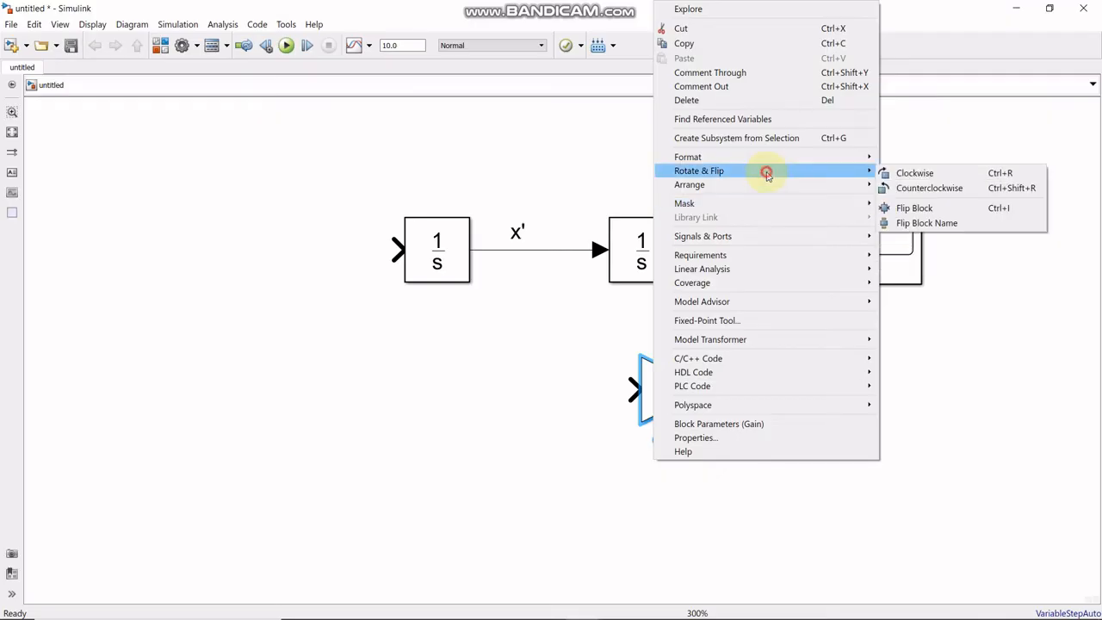
pyautogui.click(914, 207)
pyautogui.moveTo(683, 389); pyautogui.dragTo(651, 389)
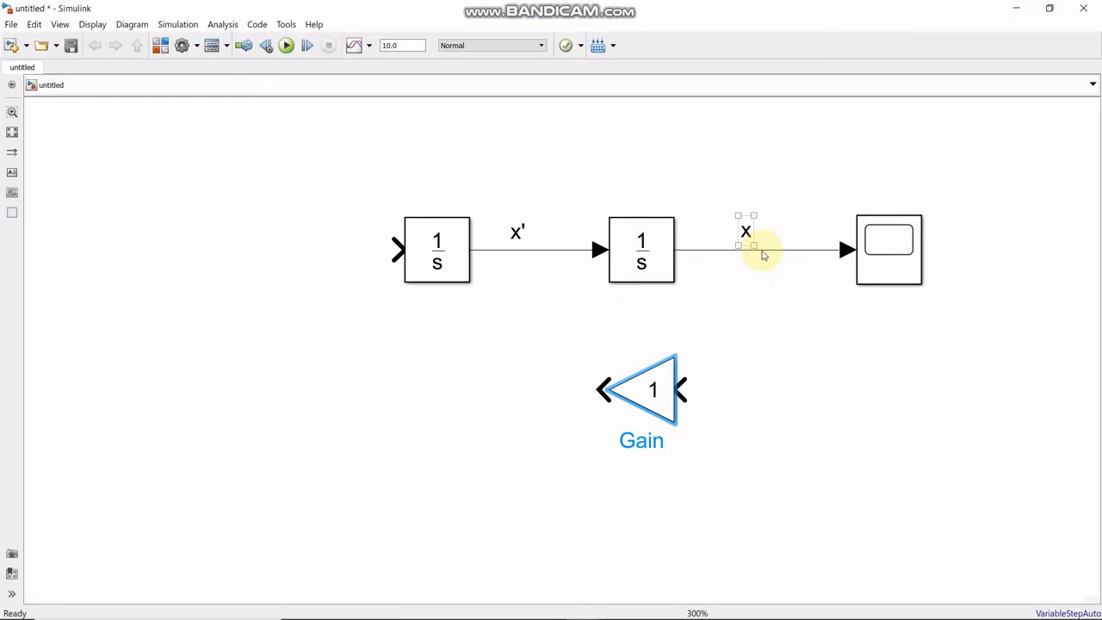
pyautogui.moveTo(783, 250); pyautogui.dragTo(680, 392)
# - Add an annotation "K" and position it directly beneath the Gain block
pyautogui.click(654, 398)
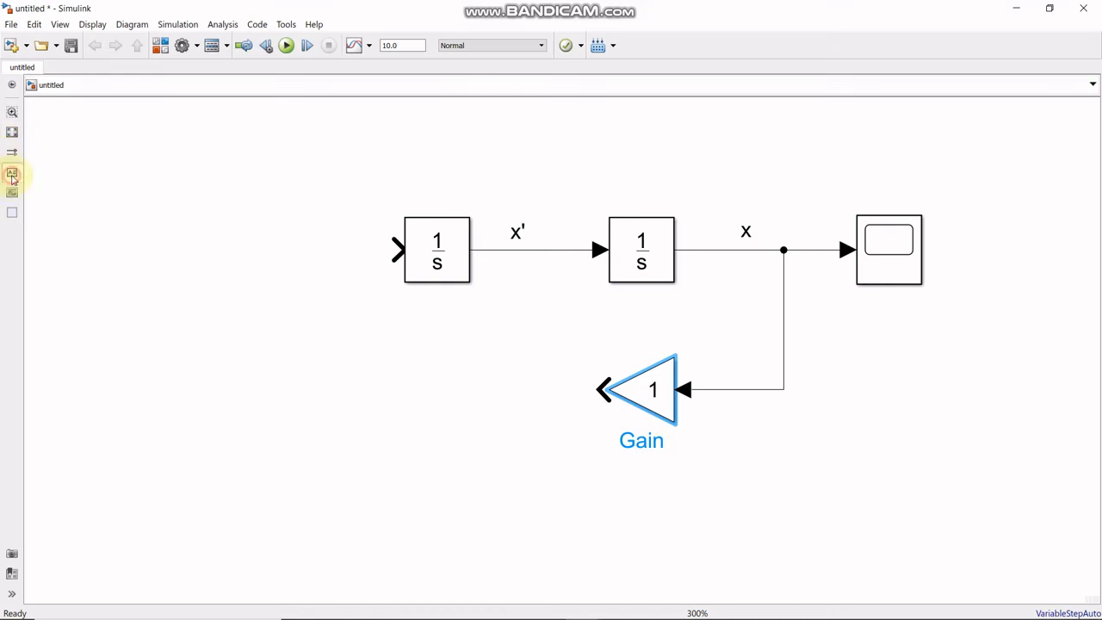
pyautogui.click(665, 462)
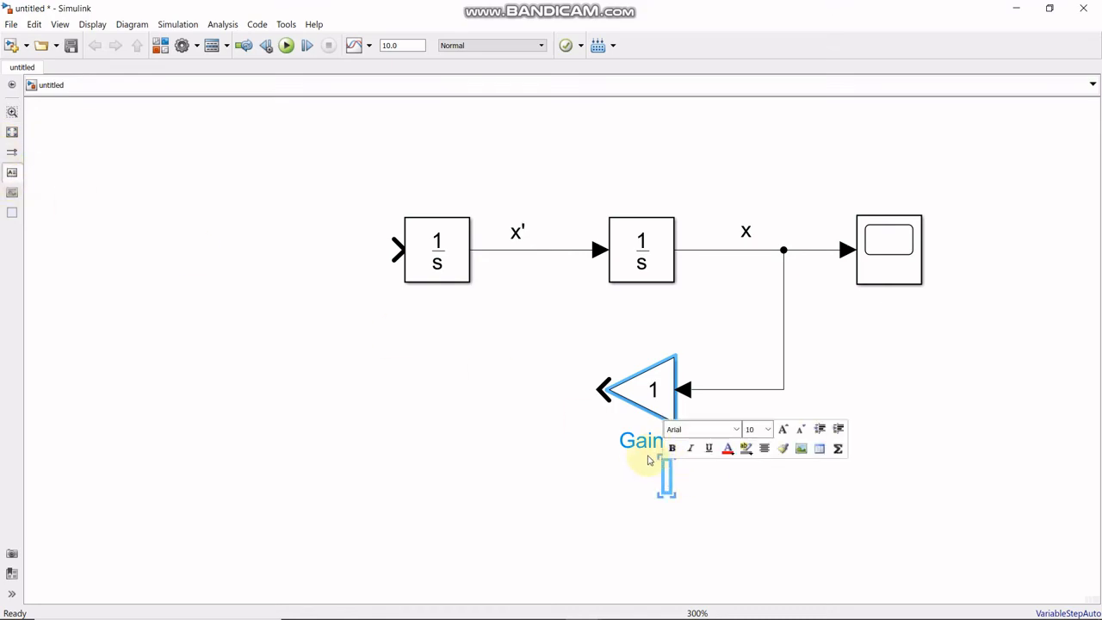
pyautogui.write('K')
pyautogui.click(727, 520)
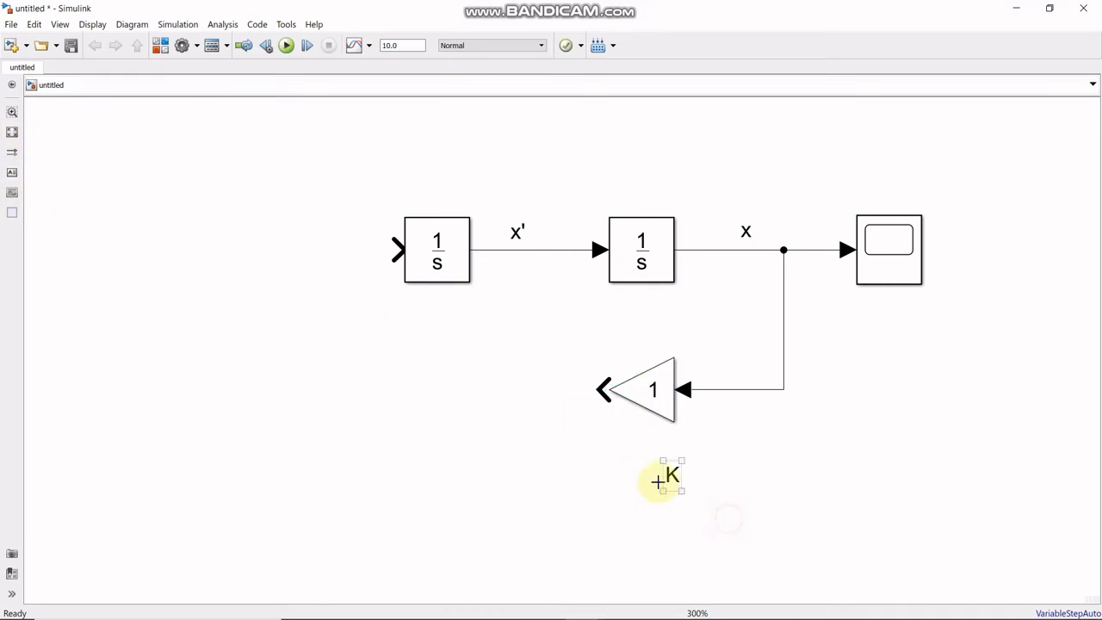
pyautogui.moveTo(672, 482)
pyautogui.mouseDown()
pyautogui.moveTo(640, 457)
pyautogui.moveTo(646, 448)
pyautogui.mouseUp()
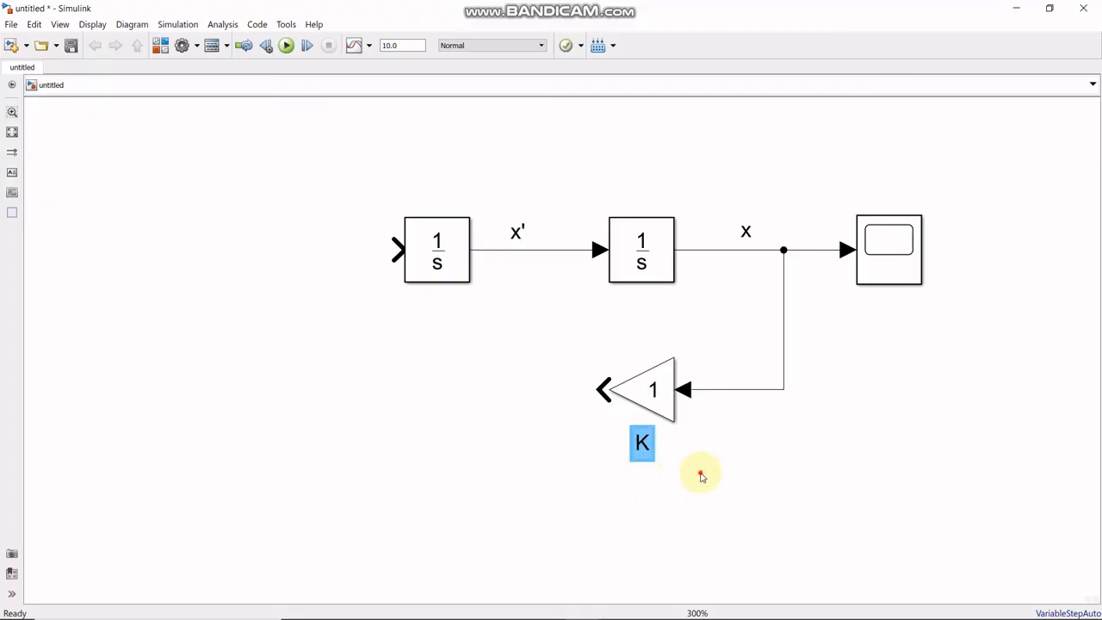
# - Review the mass-spring differential equation on page 20 of the PDF and return to the Simulink model
pyautogui.click(699, 473)
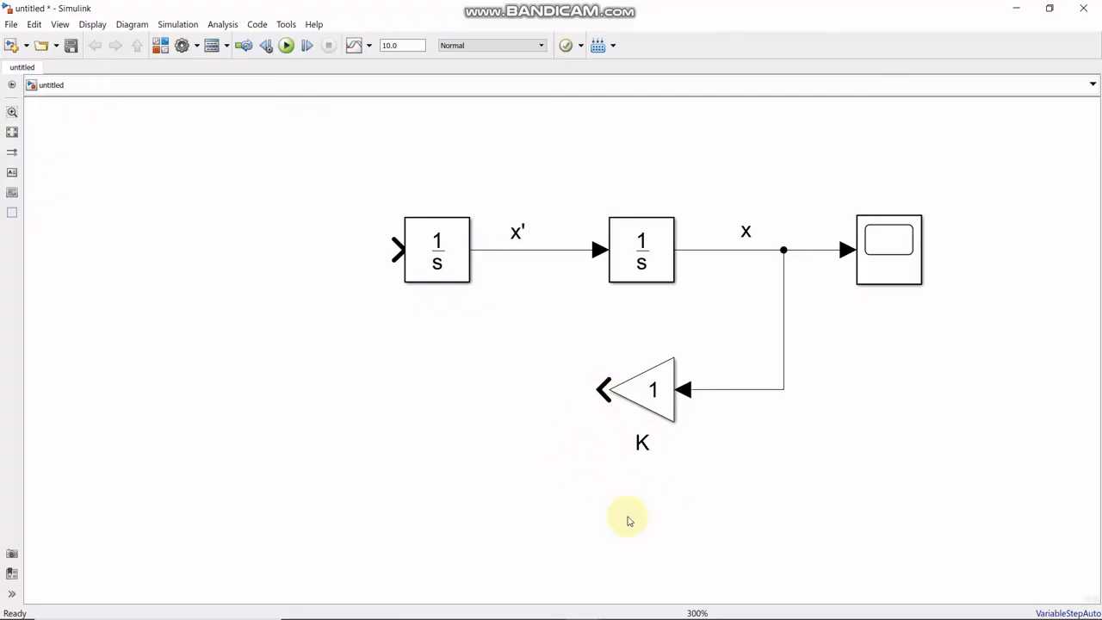
pyautogui.moveTo(721, 615)
pyautogui.click(659, 614)
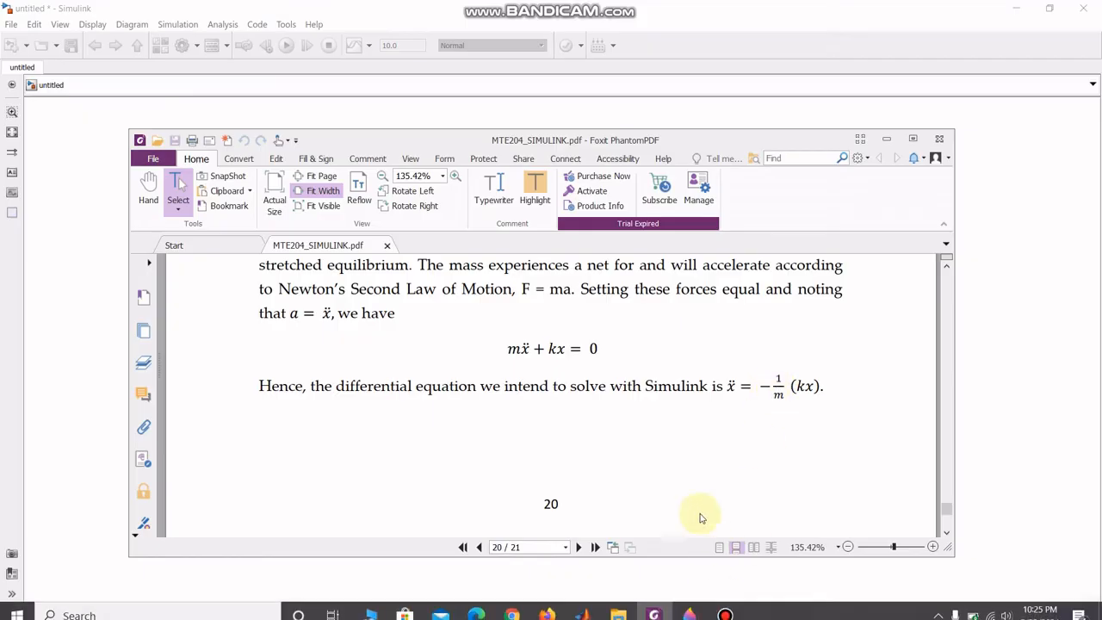
pyautogui.click(885, 143)
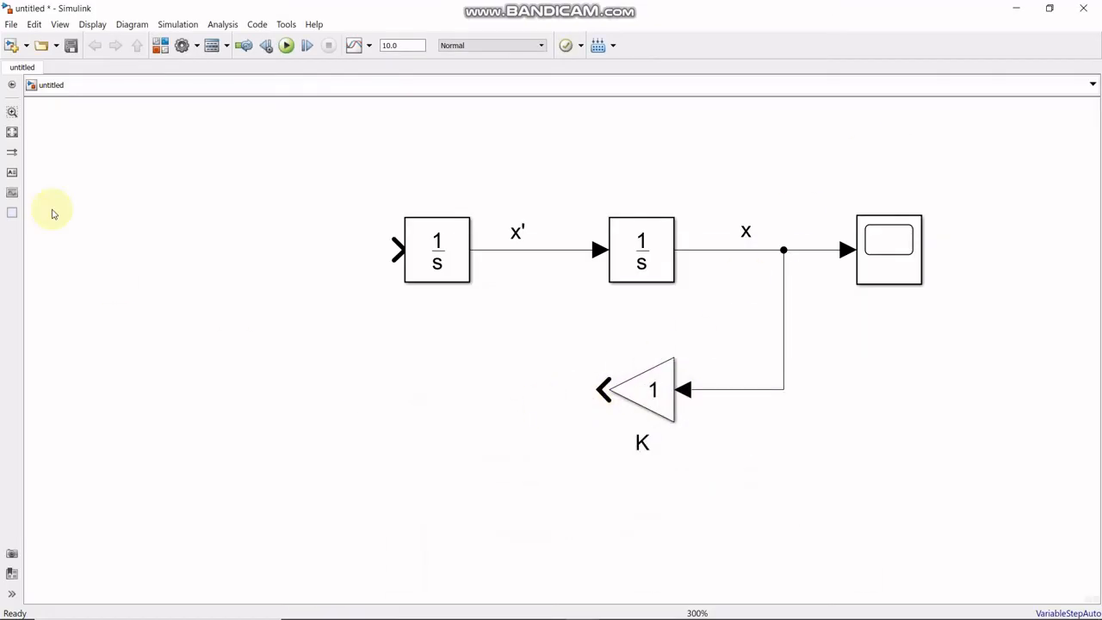
# - Add a Math Function block from the Math Operations library and place it at the lower left of the diagram
pyautogui.click(158, 44)
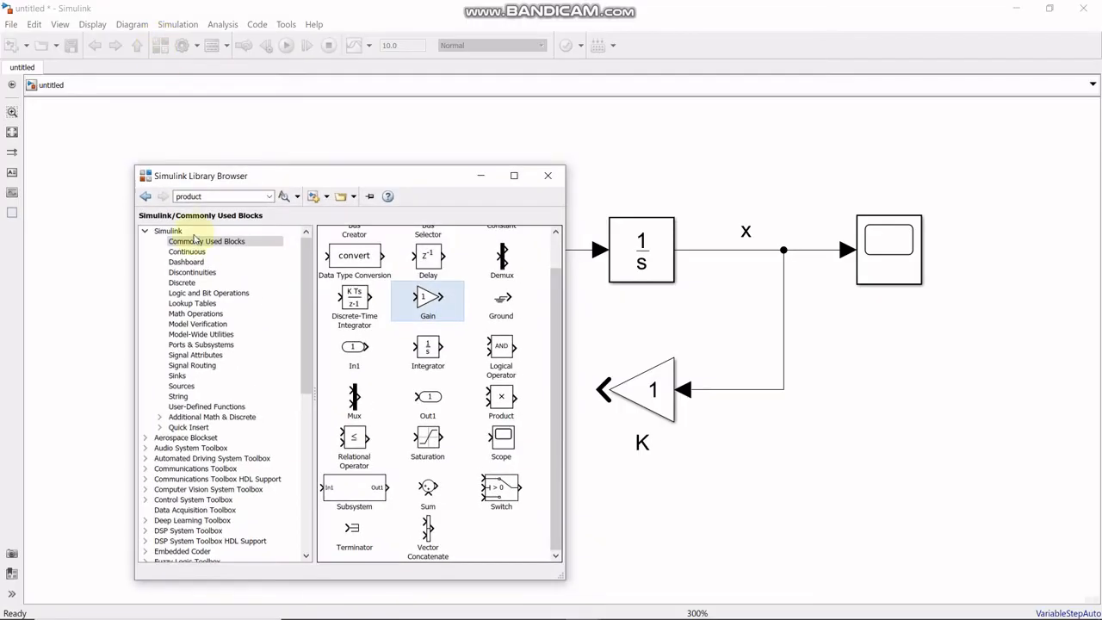
pyautogui.click(194, 315)
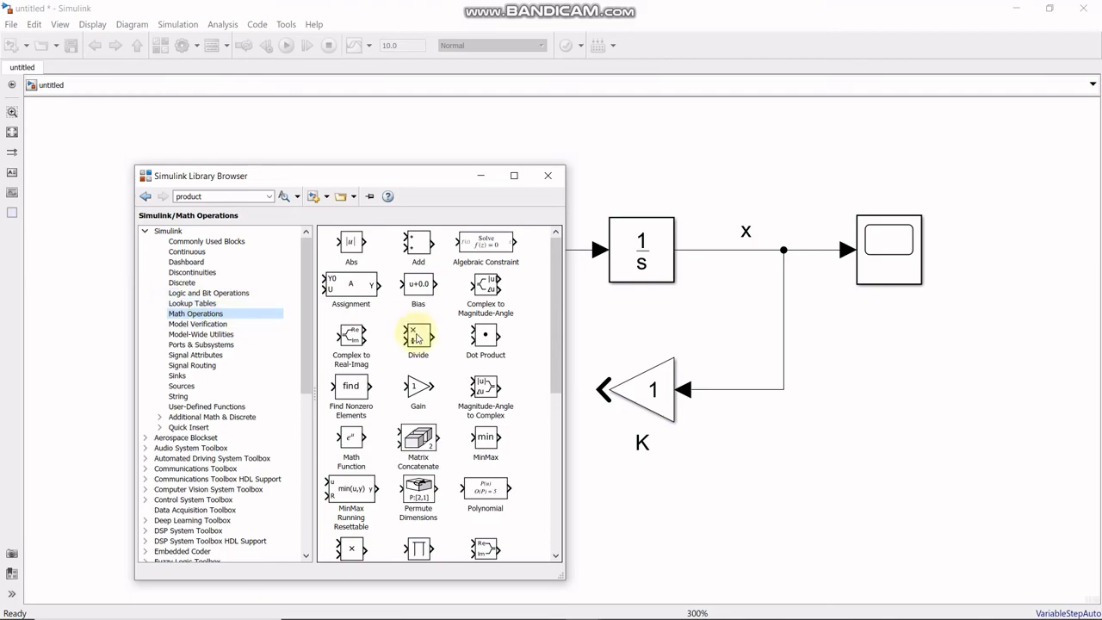
pyautogui.scroll(-2, 414, 352)
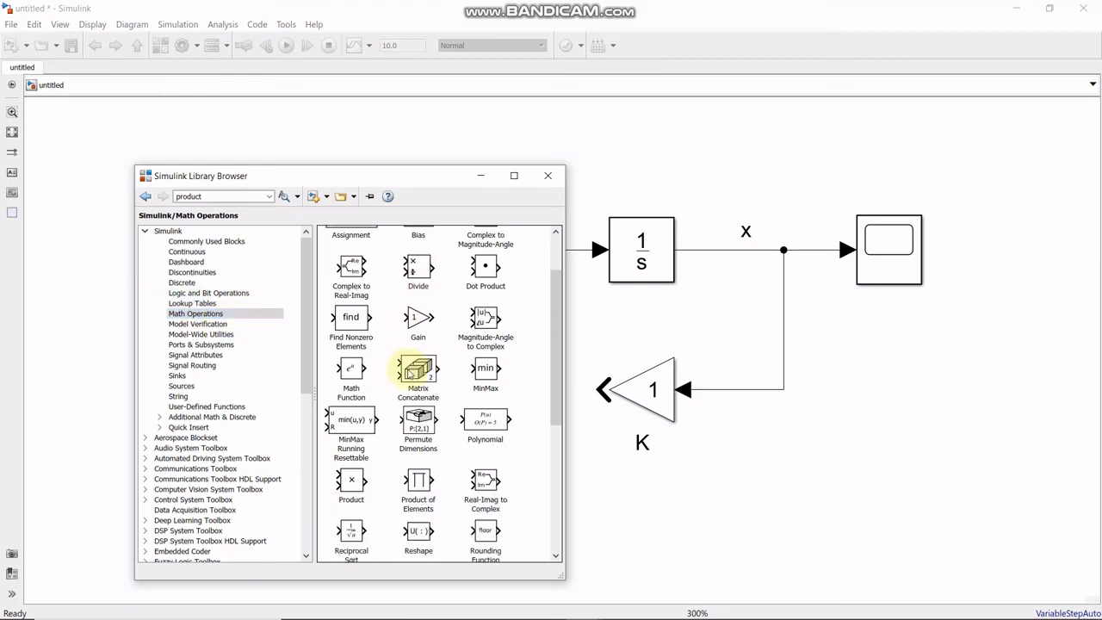
pyautogui.rightClick(352, 373)
pyautogui.click(375, 385)
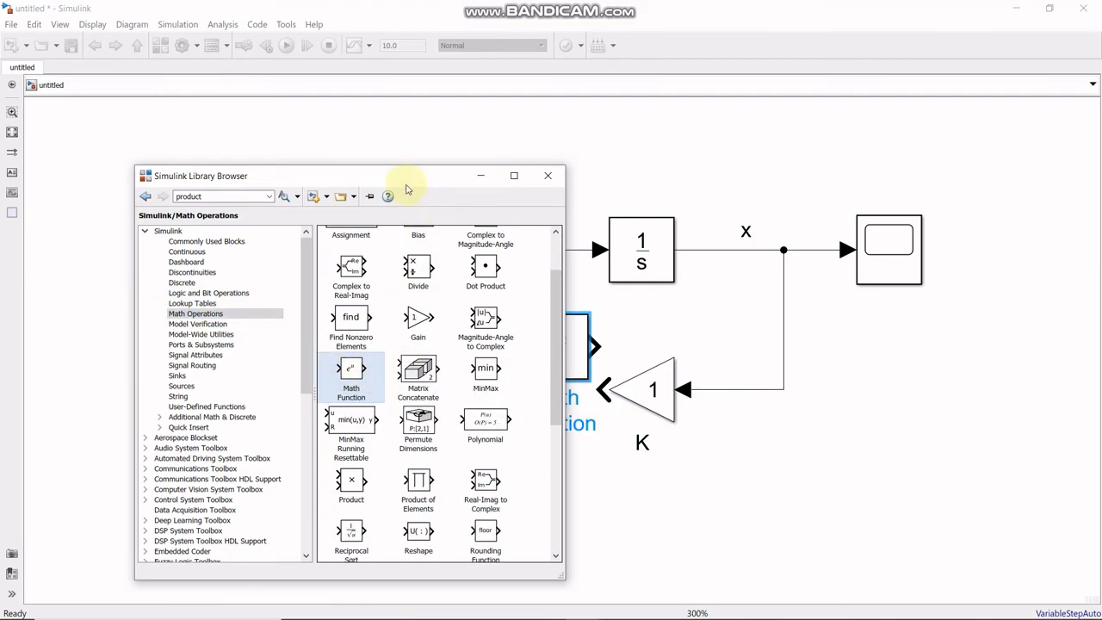
pyautogui.click(480, 175)
pyautogui.moveTo(551, 364); pyautogui.dragTo(173, 449)
# - Set the Math Function block's function to reciprocal and shift the block slightly to the right
pyautogui.doubleClick(179, 426)
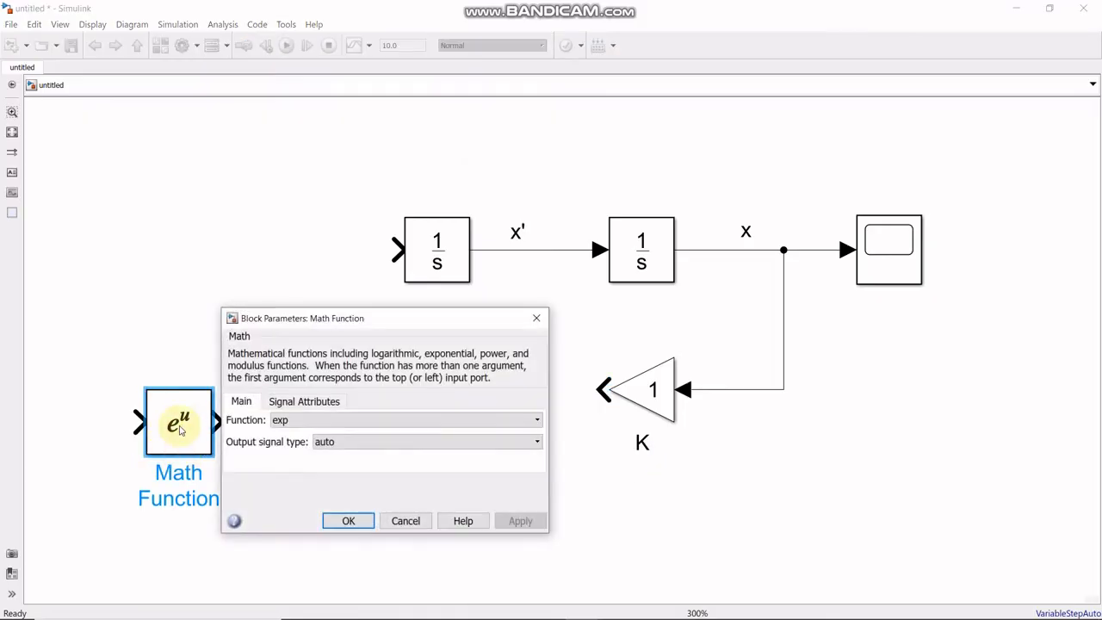
pyautogui.click(342, 421)
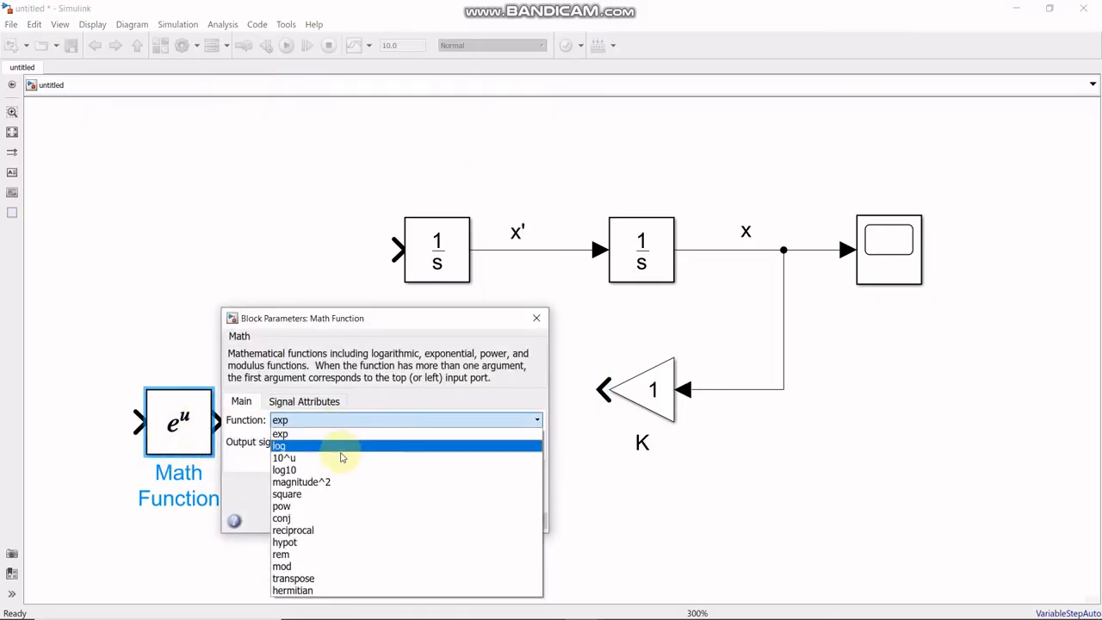
pyautogui.click(339, 529)
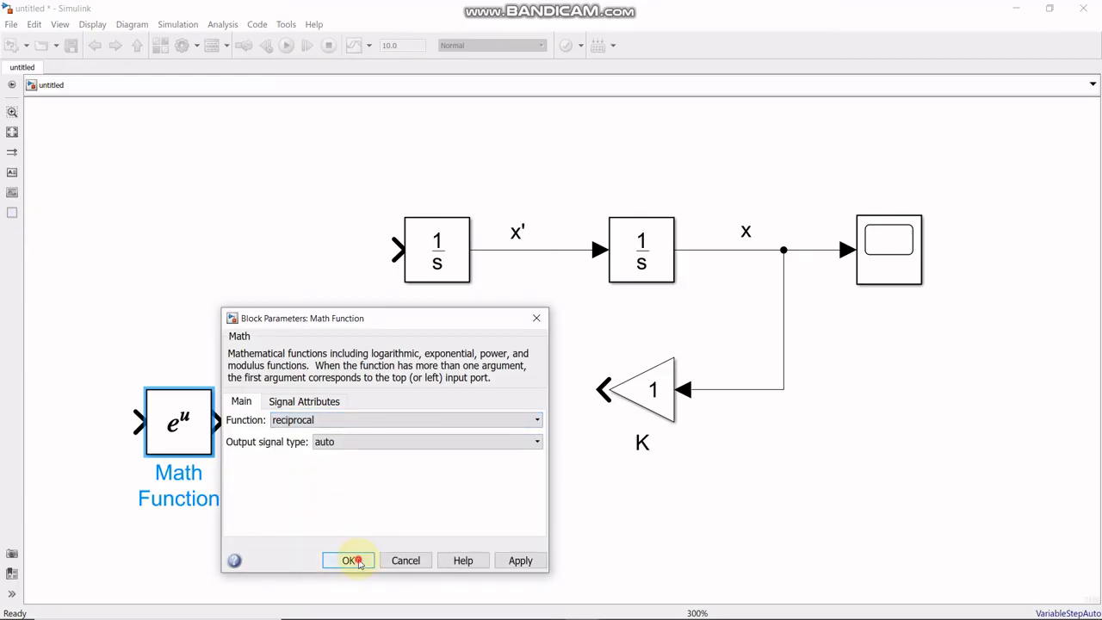
pyautogui.click(353, 560)
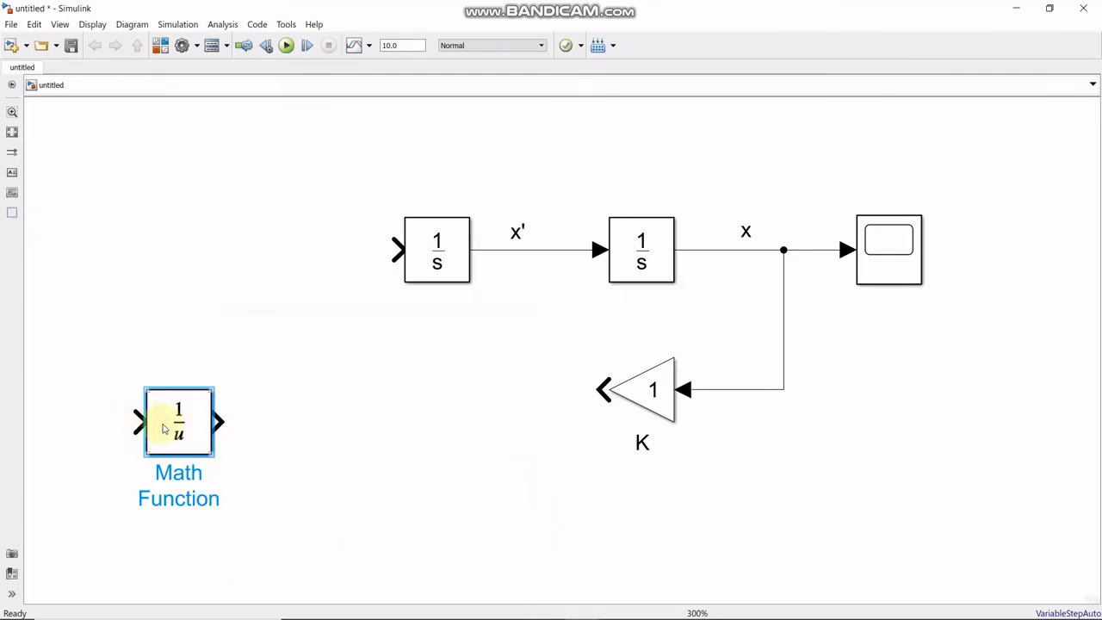
pyautogui.moveTo(200, 422); pyautogui.dragTo(255, 422)
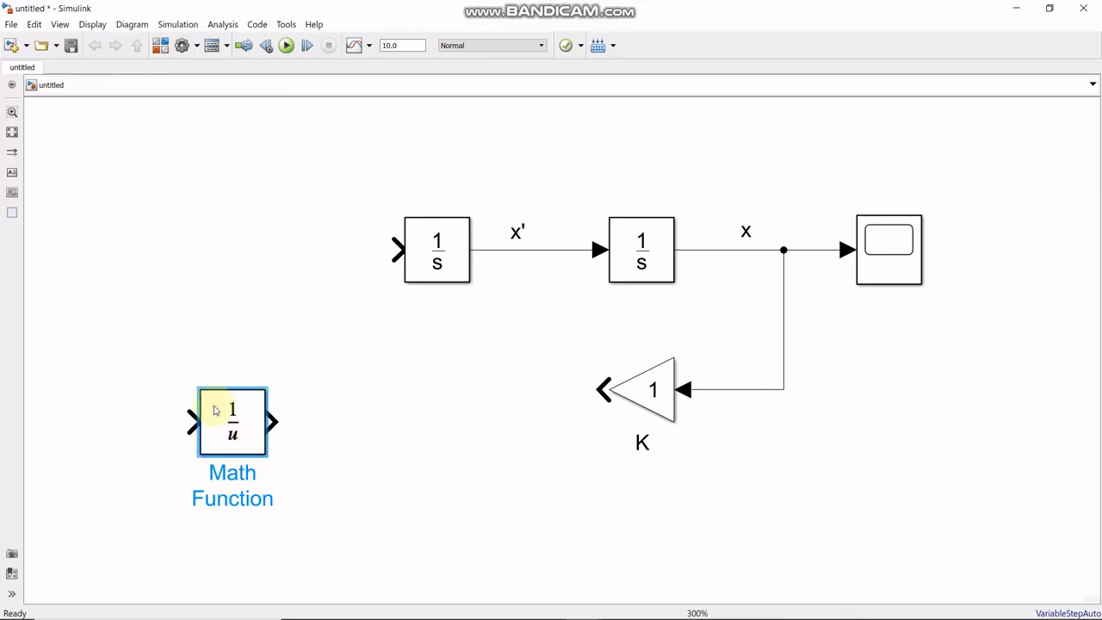
# - Add a Constant block from Commonly Used Blocks and place it to the left of the reciprocal block
pyautogui.click(161, 45)
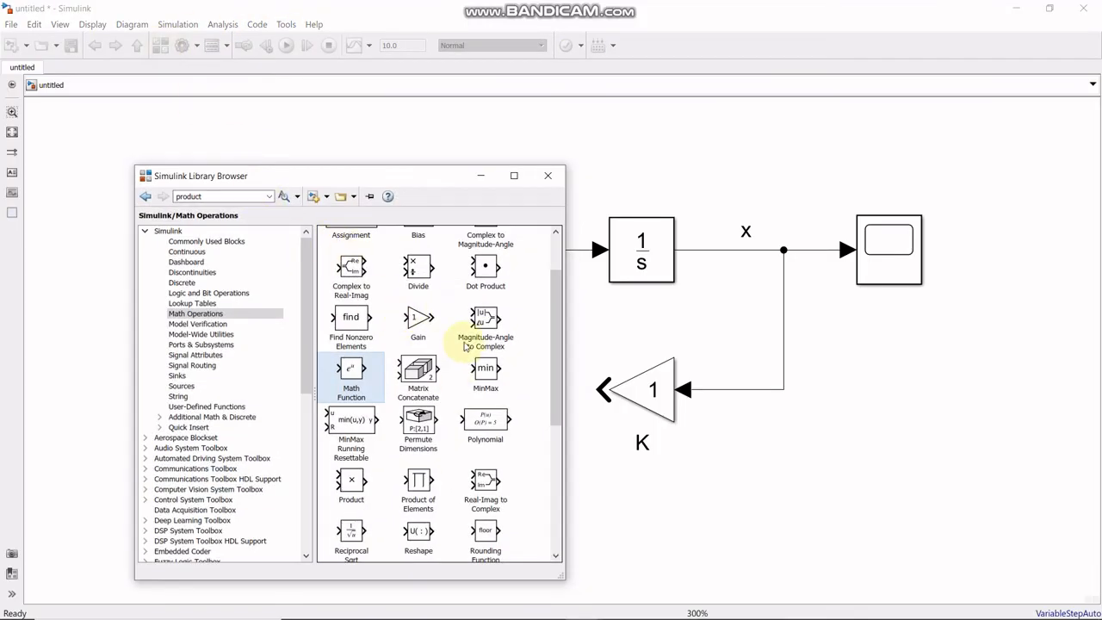
pyautogui.scroll(2, 468, 343)
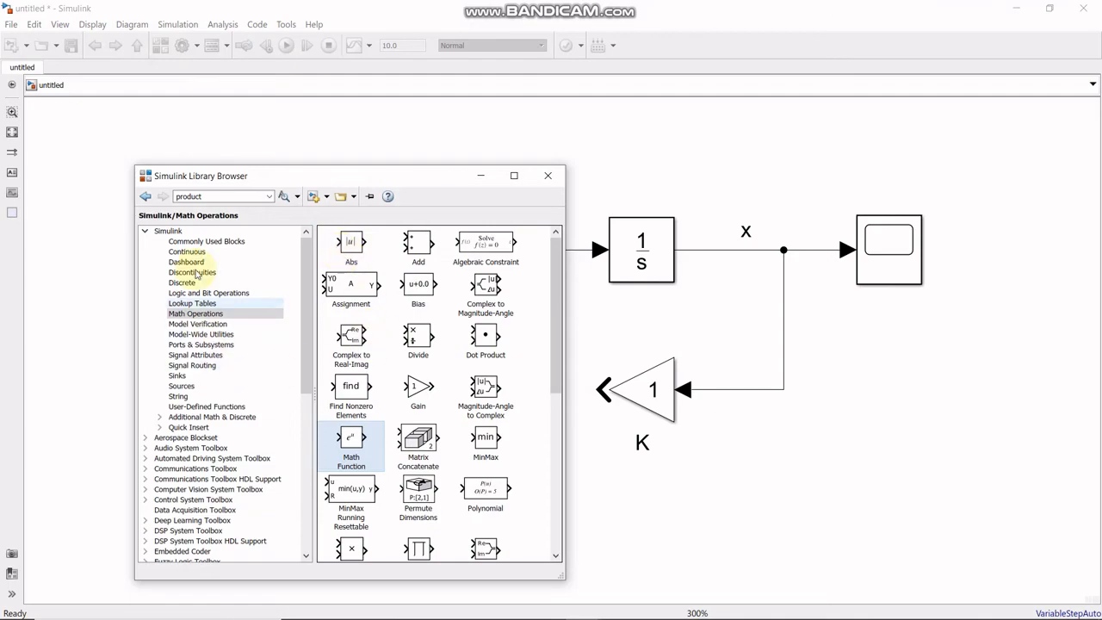
pyautogui.click(191, 242)
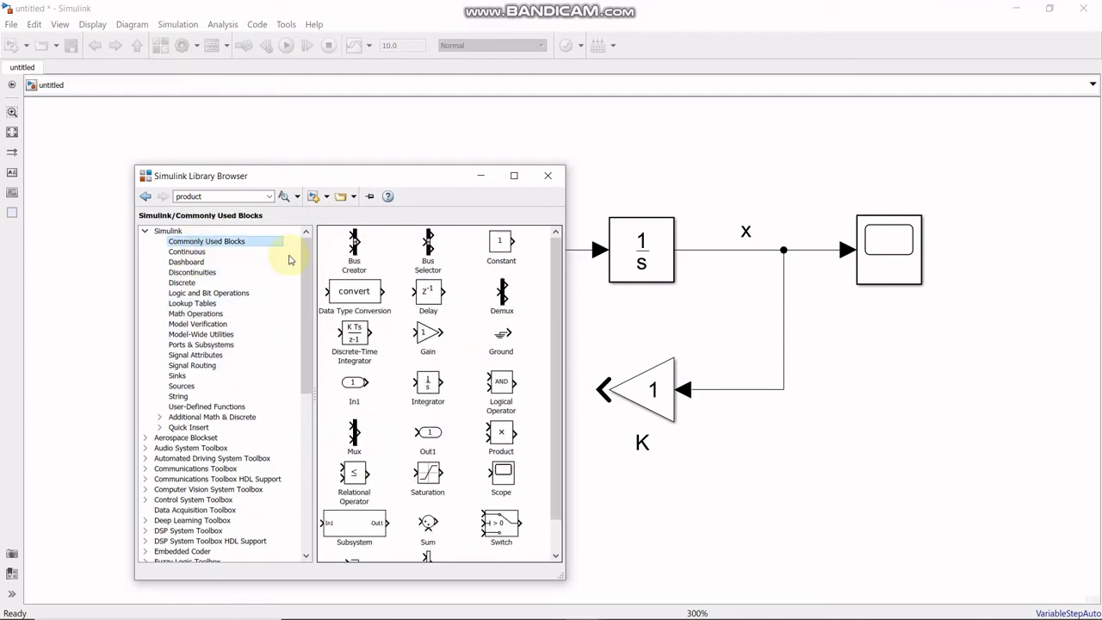
pyautogui.click(490, 249)
pyautogui.rightClick(497, 249)
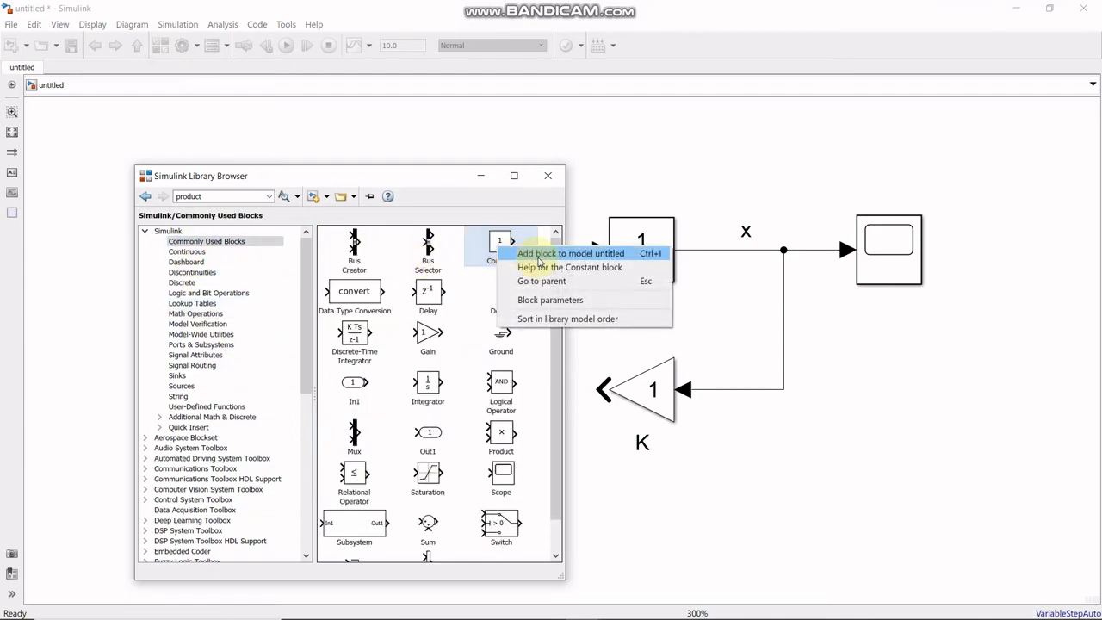
pyautogui.click(516, 251)
pyautogui.click(482, 181)
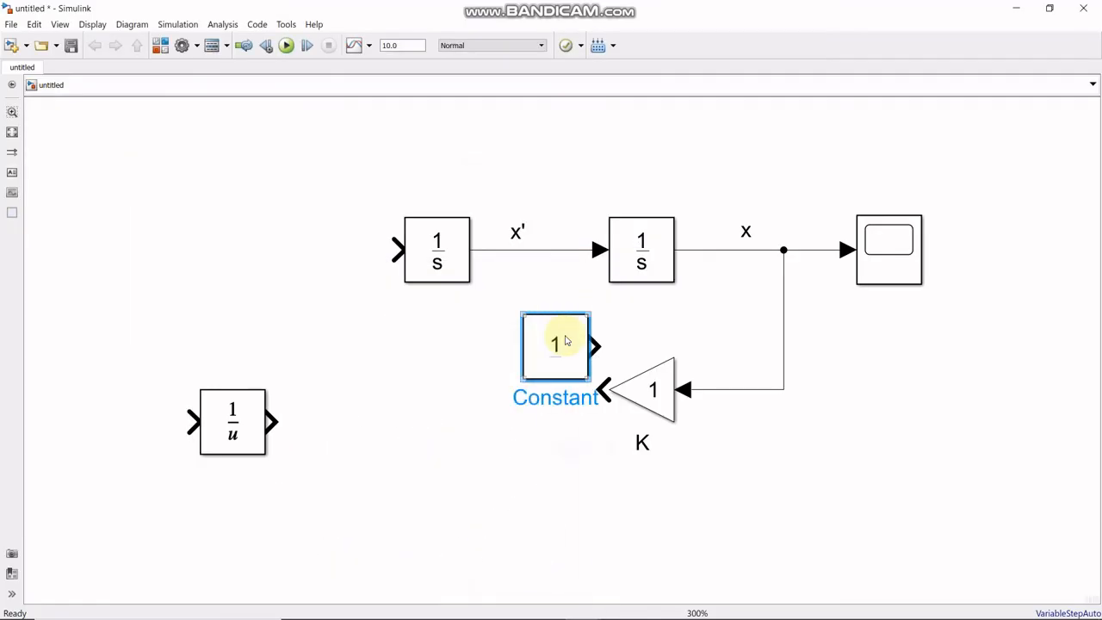
pyautogui.moveTo(562, 342); pyautogui.dragTo(128, 406)
# - Align the reciprocal block with the Constant block and connect the Constant's output to its input
pyautogui.click(260, 433)
pyautogui.moveTo(261, 433); pyautogui.dragTo(358, 399)
pyautogui.moveTo(147, 388); pyautogui.dragTo(168, 388)
pyautogui.click(197, 394)
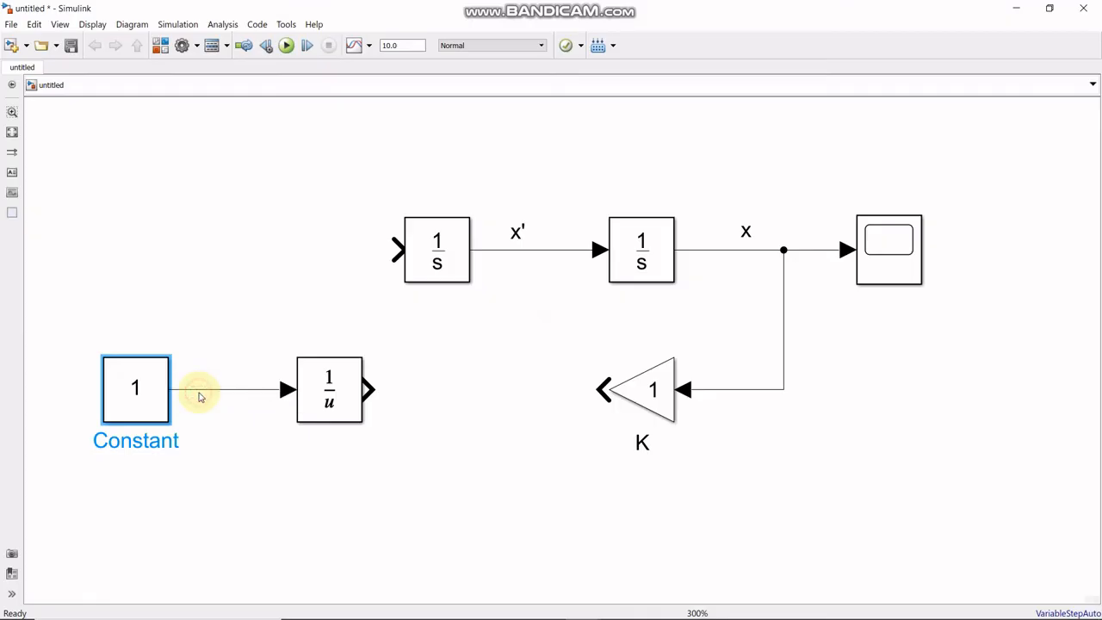
# - Add an annotation "m" centred beneath the Constant block and move the reciprocal block closer to the Constant
pyautogui.click(13, 174)
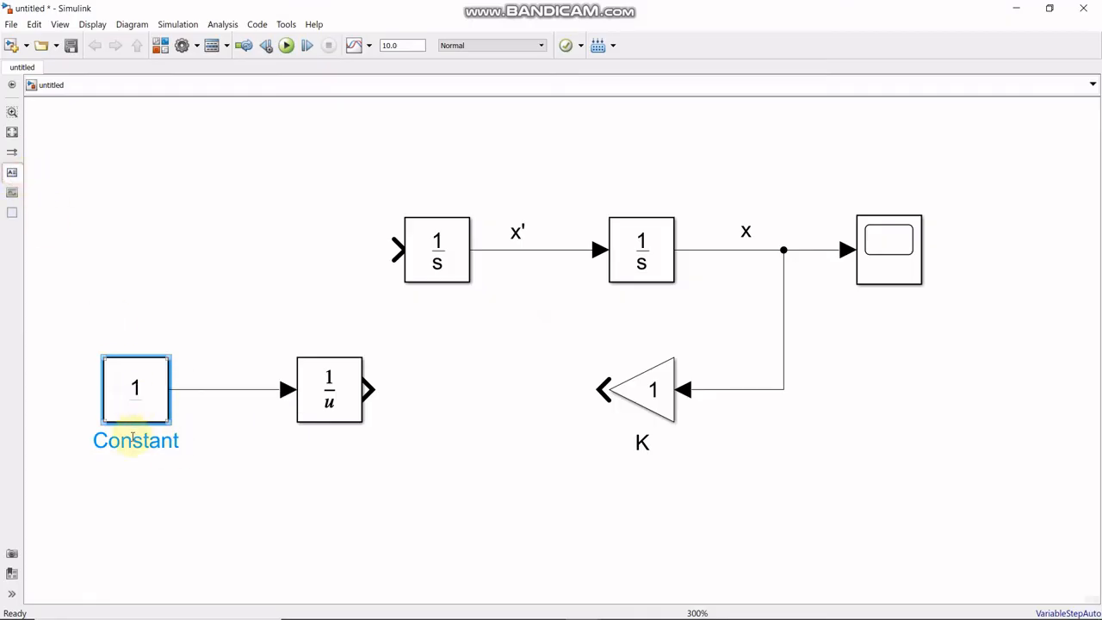
pyautogui.click(133, 485)
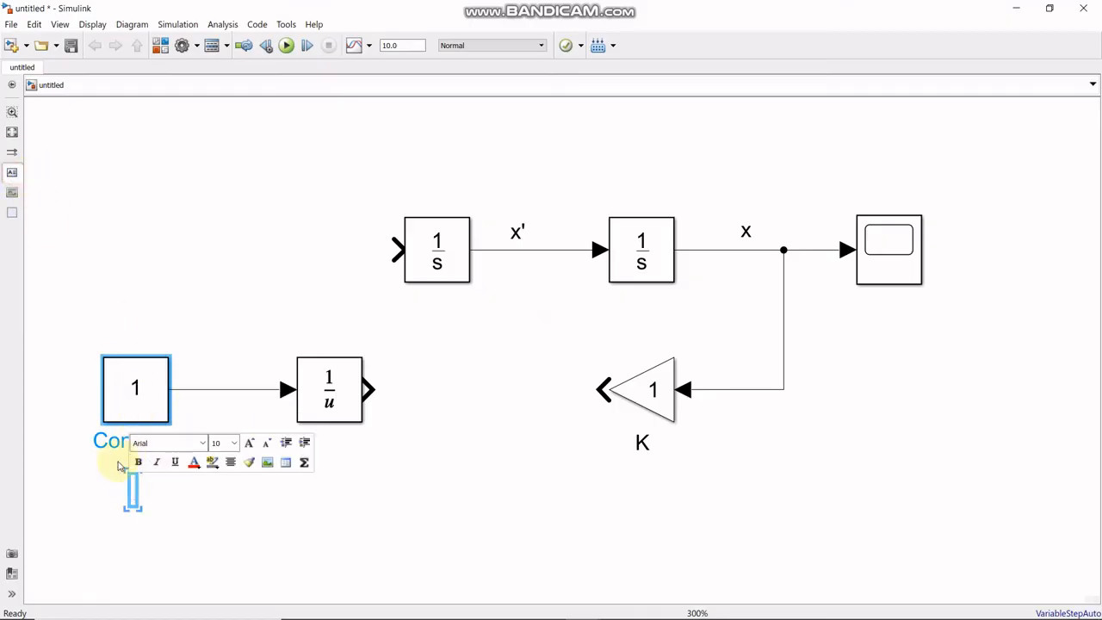
pyautogui.click(170, 495)
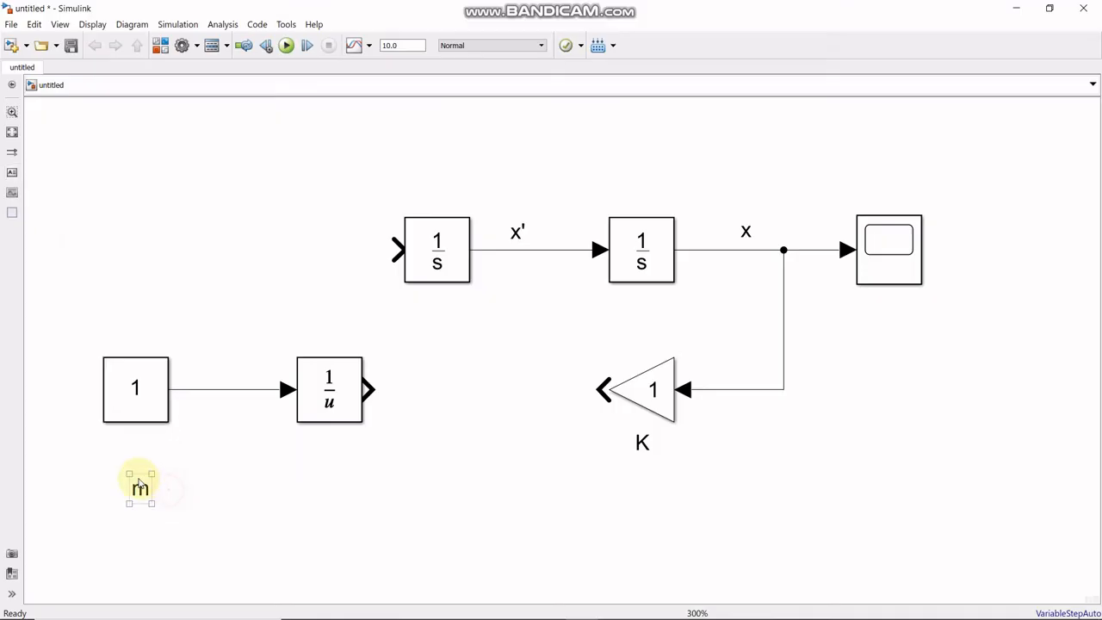
pyautogui.moveTo(140, 493)
pyautogui.mouseDown()
pyautogui.moveTo(125, 465)
pyautogui.moveTo(119, 474)
pyautogui.mouseUp()
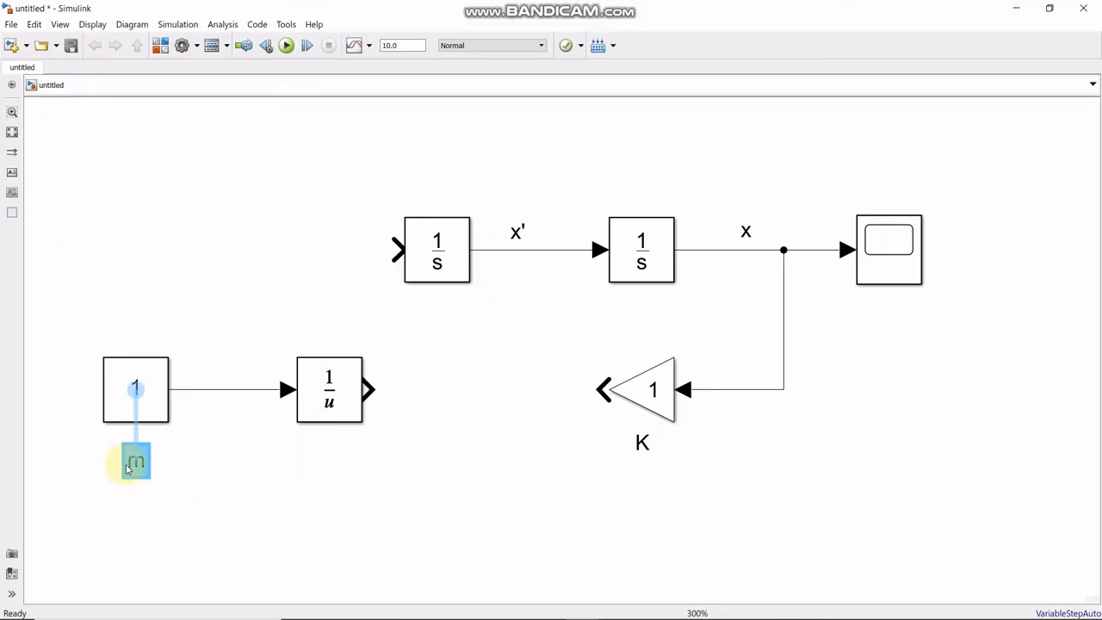
pyautogui.click(165, 456)
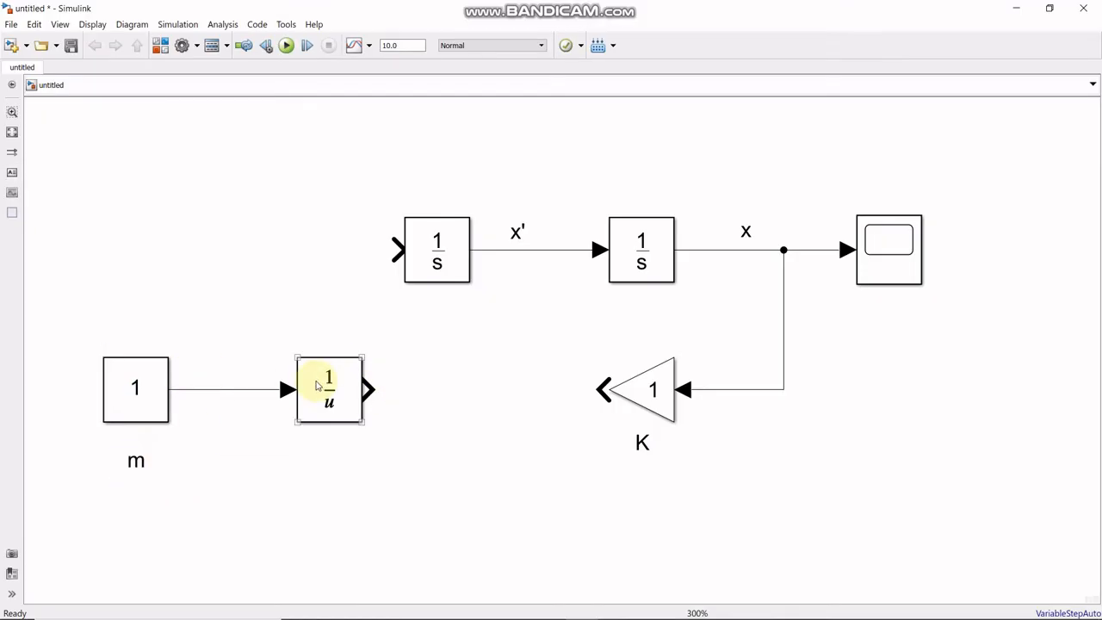
pyautogui.moveTo(319, 386); pyautogui.dragTo(277, 387)
pyautogui.click(207, 426)
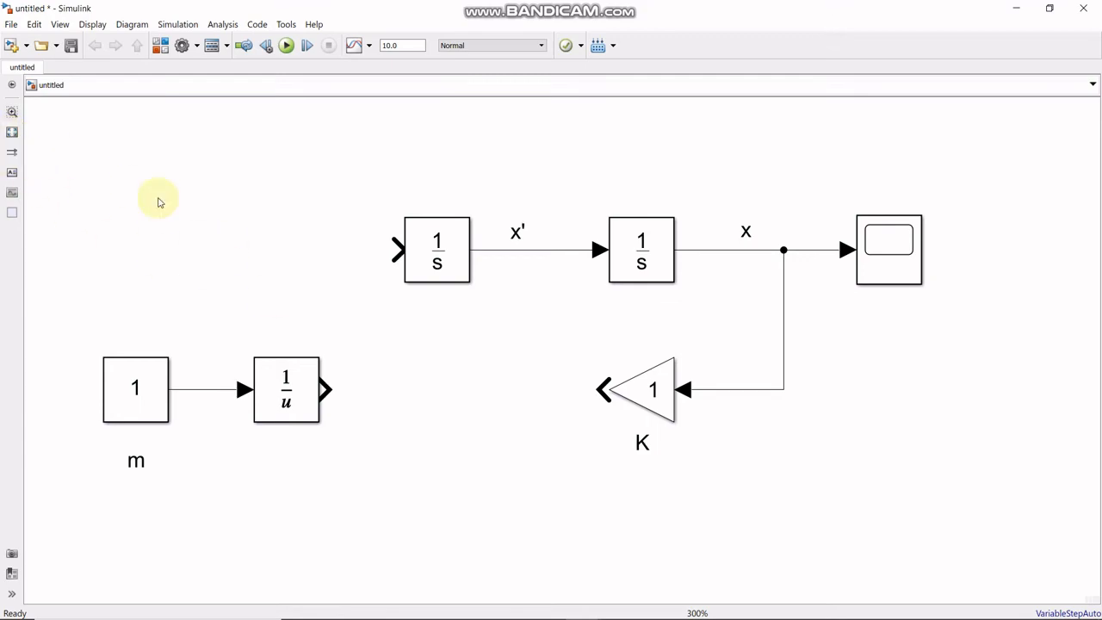
# - Search the block library for "product" and add the Simulink Product block to the model
pyautogui.click(161, 46)
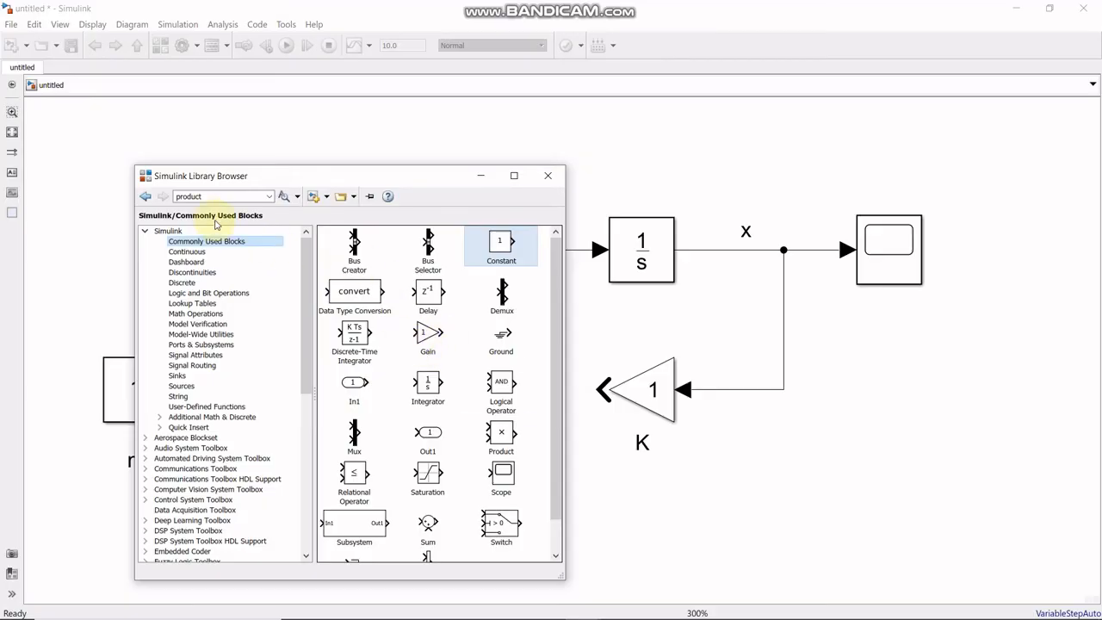
pyautogui.click(286, 198)
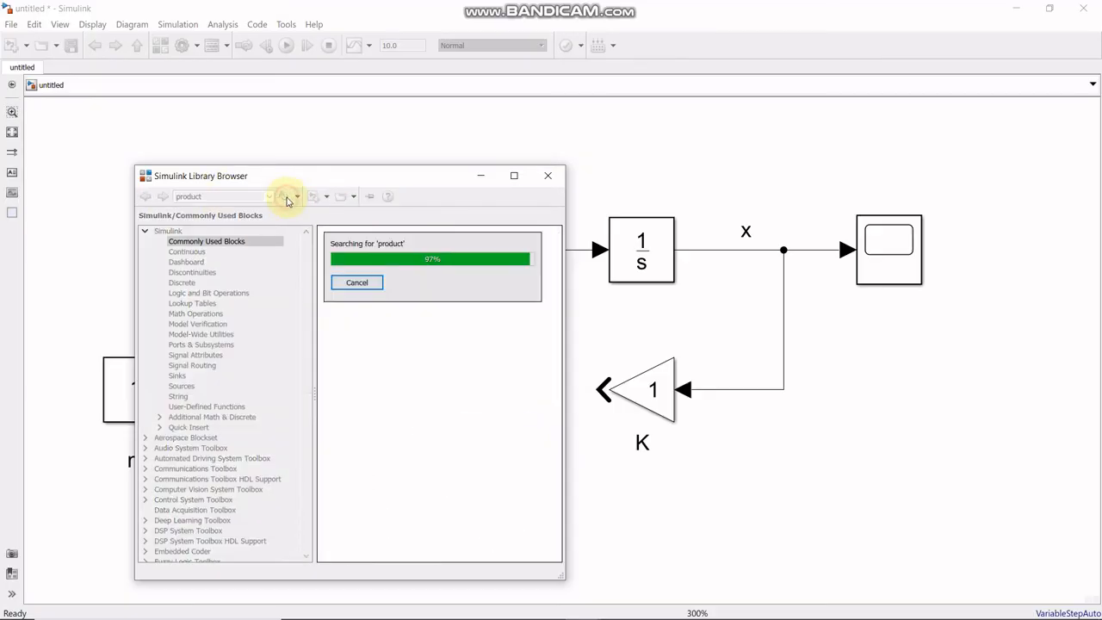
pyautogui.click(360, 271)
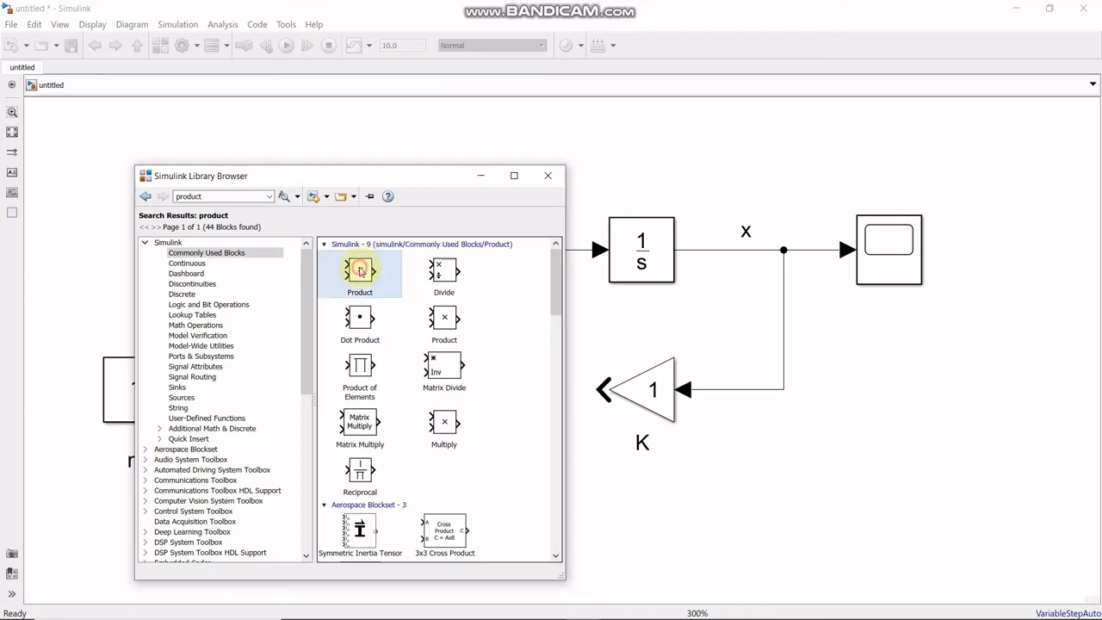
pyautogui.rightClick(361, 272)
pyautogui.click(387, 277)
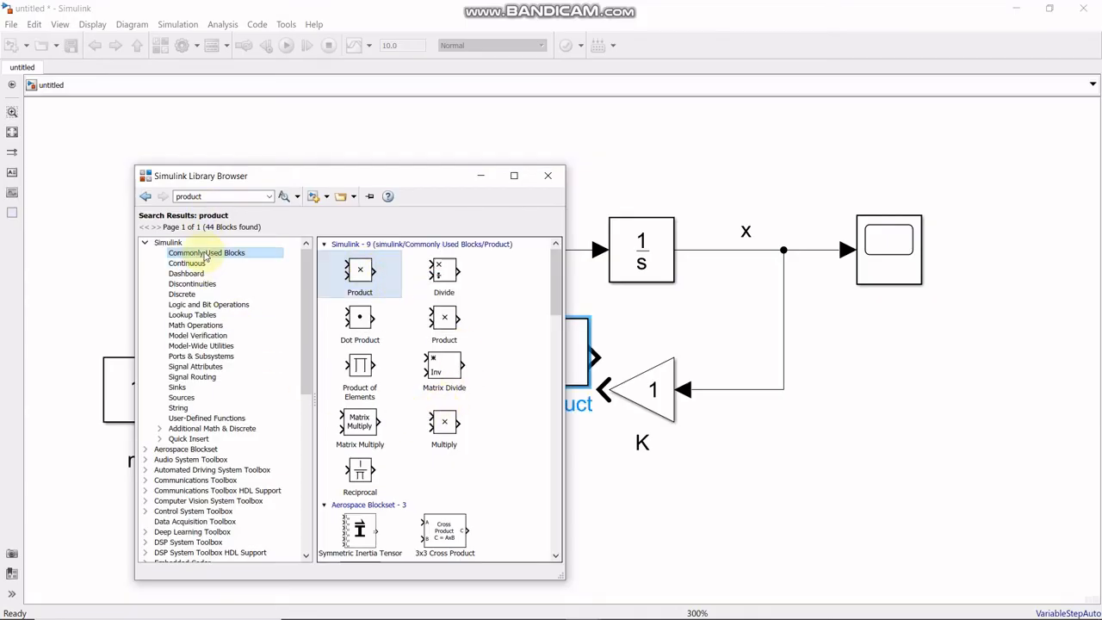
# - Add a second Gain block from Commonly Used Blocks and place it below the reciprocal block, with the Product block to its right
pyautogui.click(205, 252)
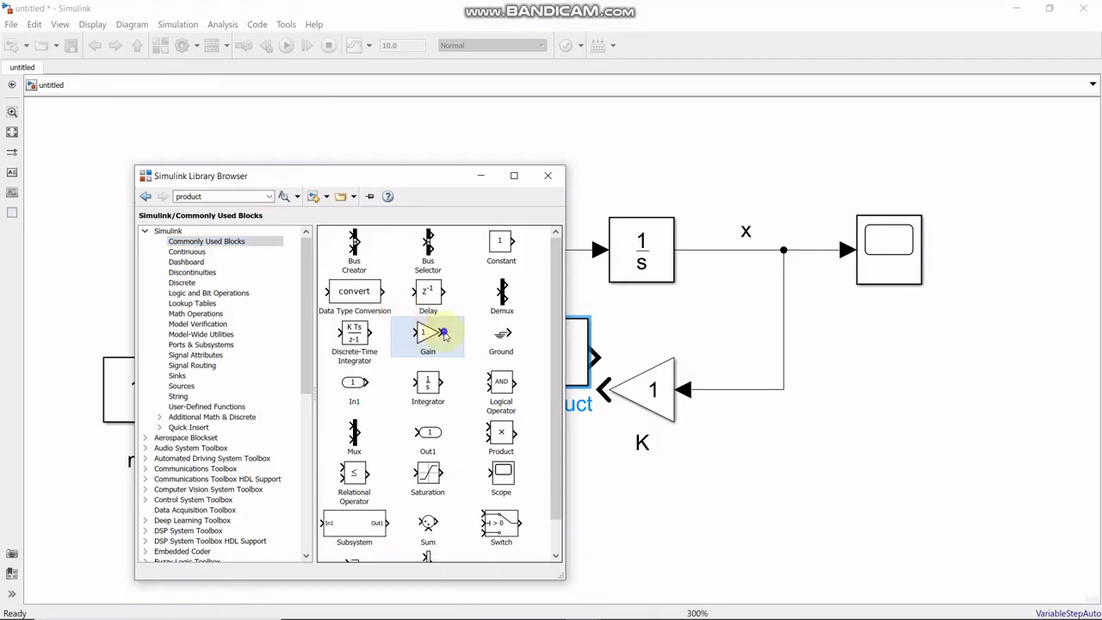
pyautogui.rightClick(444, 334)
pyautogui.click(475, 342)
pyautogui.click(480, 176)
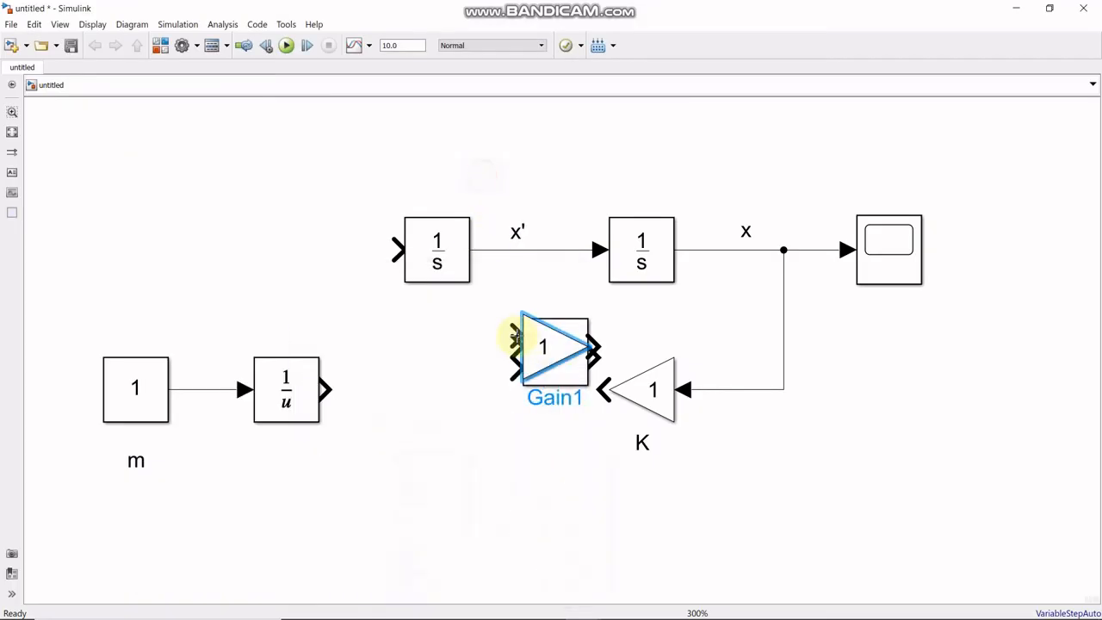
pyautogui.moveTo(553, 346); pyautogui.dragTo(357, 484)
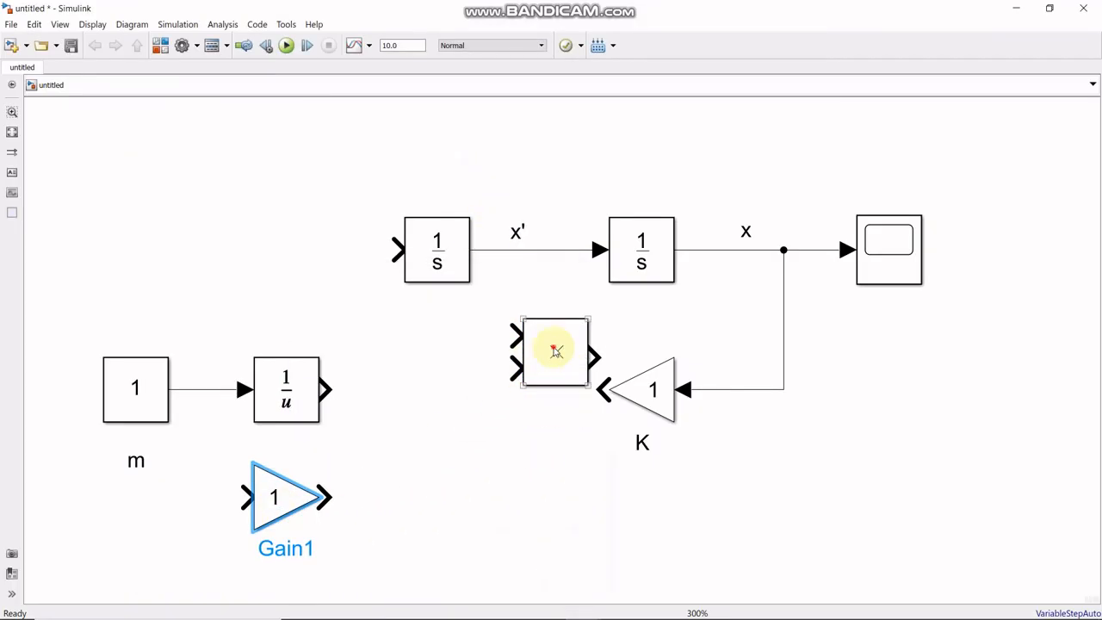
pyautogui.moveTo(544, 345); pyautogui.dragTo(444, 469)
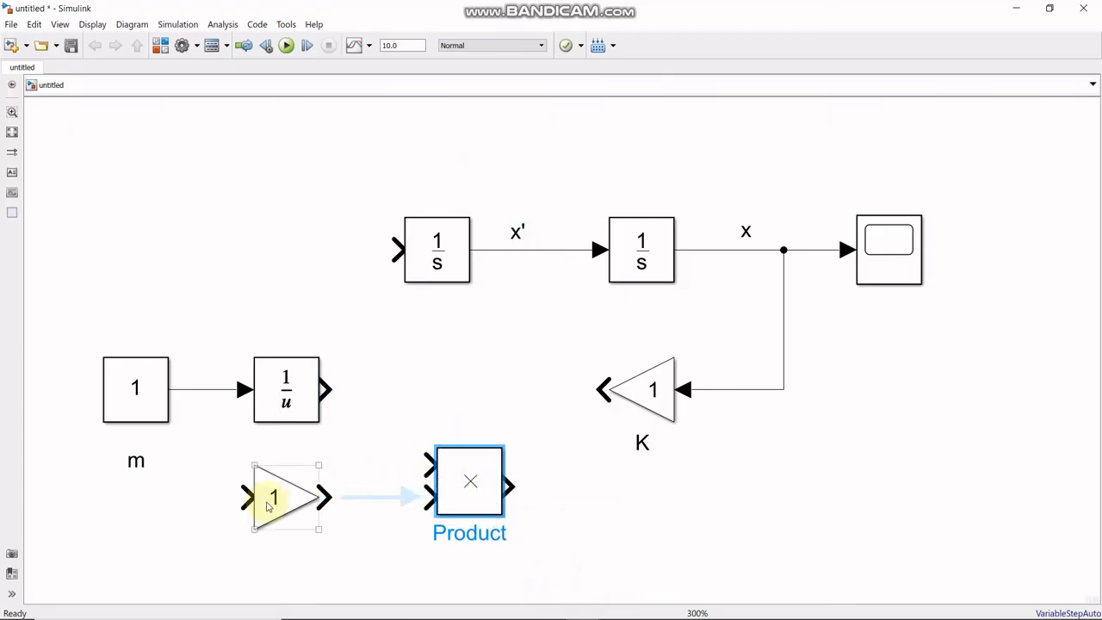
pyautogui.moveTo(278, 505); pyautogui.dragTo(235, 526)
# - Flip the Product block horizontally so that its two inputs face right
pyautogui.click(481, 483)
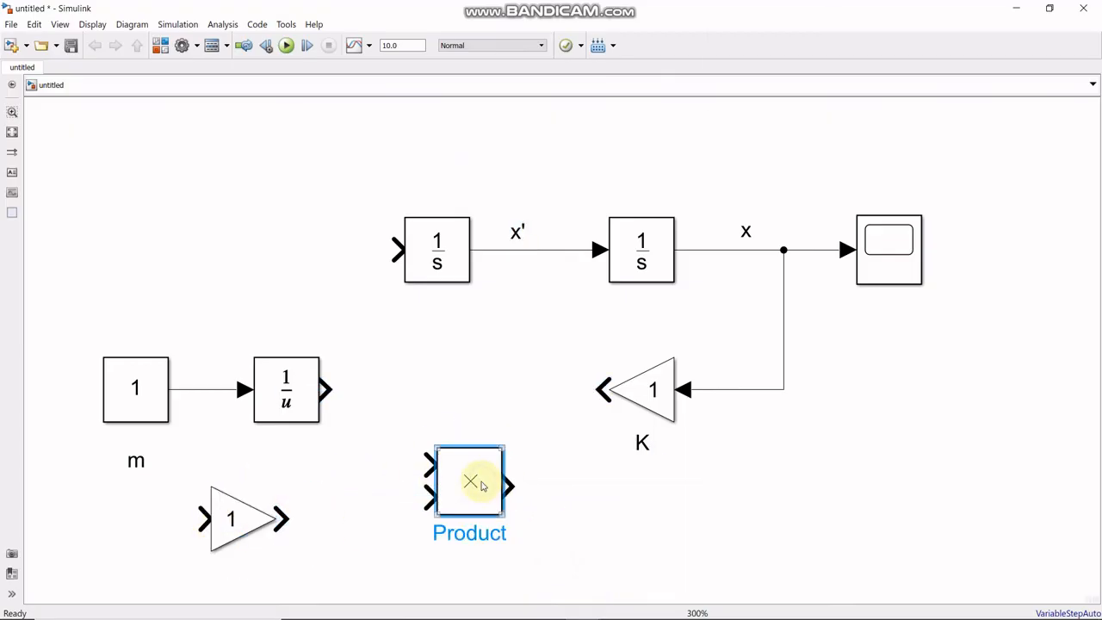
pyautogui.rightClick(481, 483)
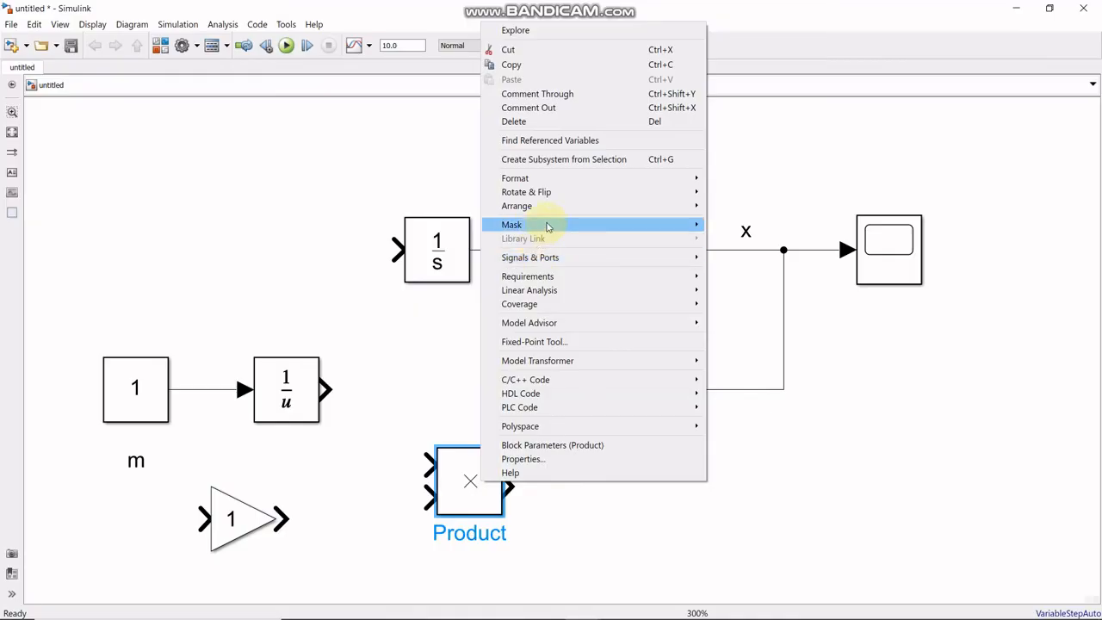
pyautogui.moveTo(555, 192)
pyautogui.click(723, 229)
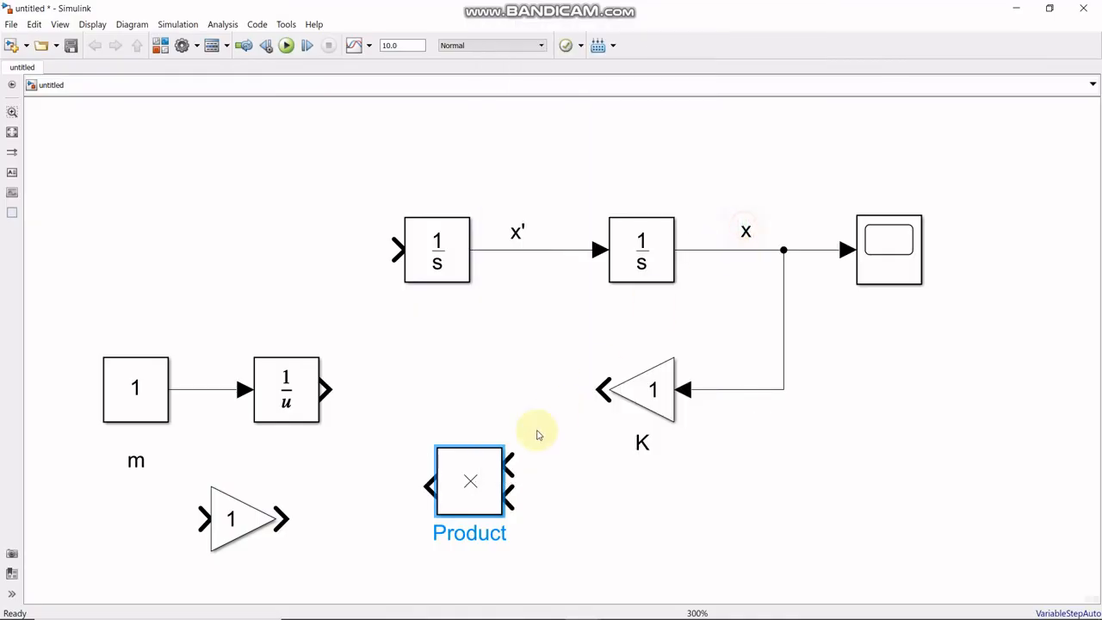
# - Move the Product block ahead of the first integrator, flip it so its output faces right, and connect it to the integrator's input
pyautogui.moveTo(467, 479); pyautogui.dragTo(228, 233)
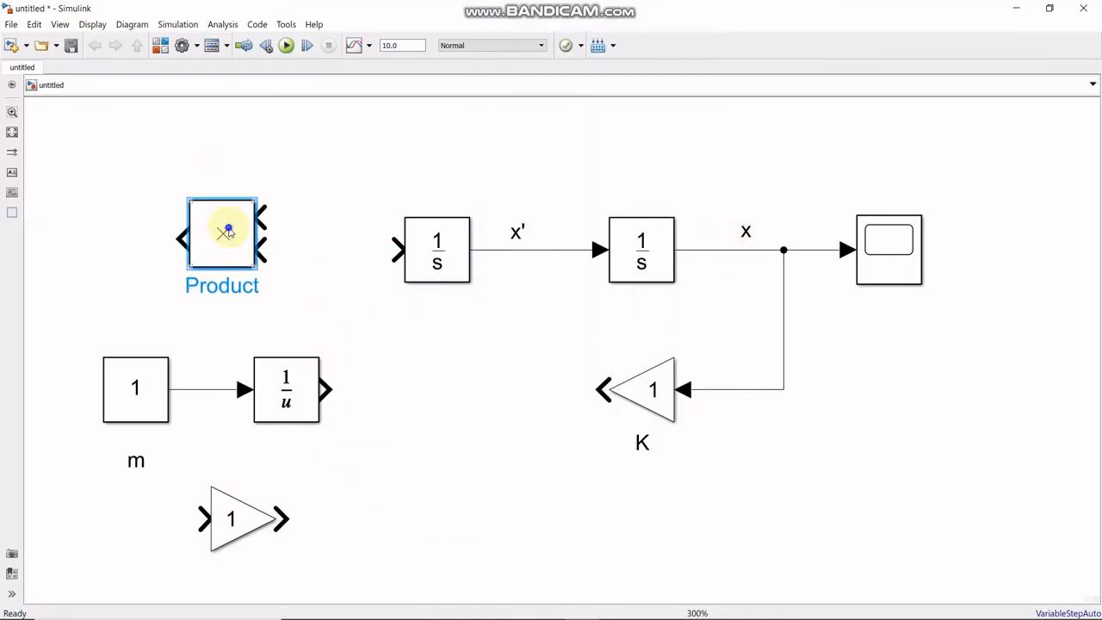
pyautogui.rightClick(228, 232)
pyautogui.moveTo(308, 171)
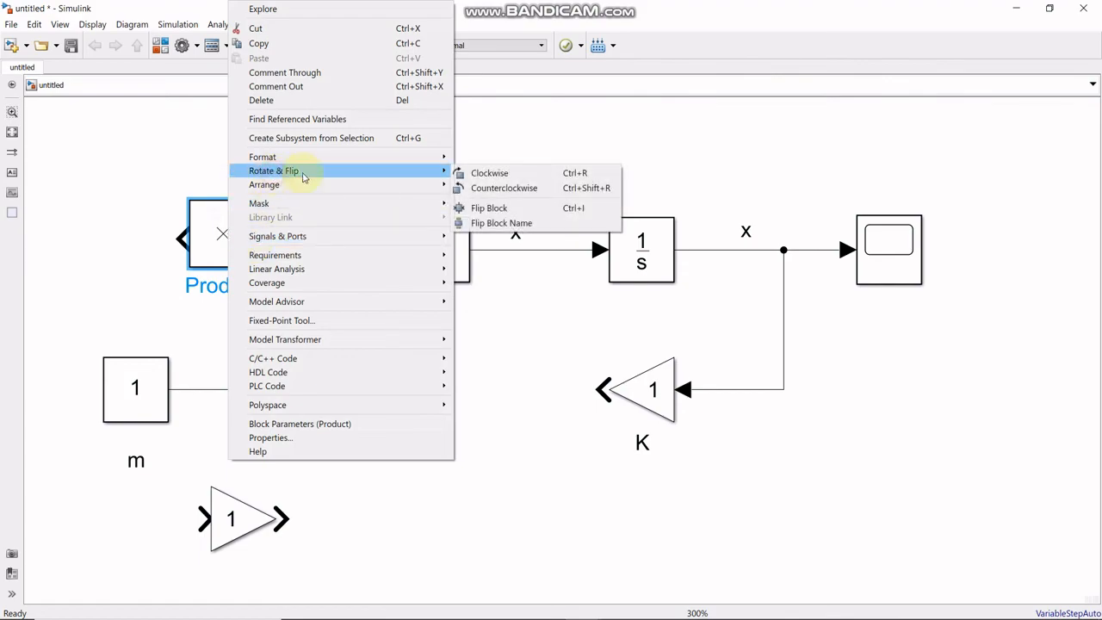
pyautogui.click(507, 207)
pyautogui.moveTo(180, 246); pyautogui.dragTo(327, 248)
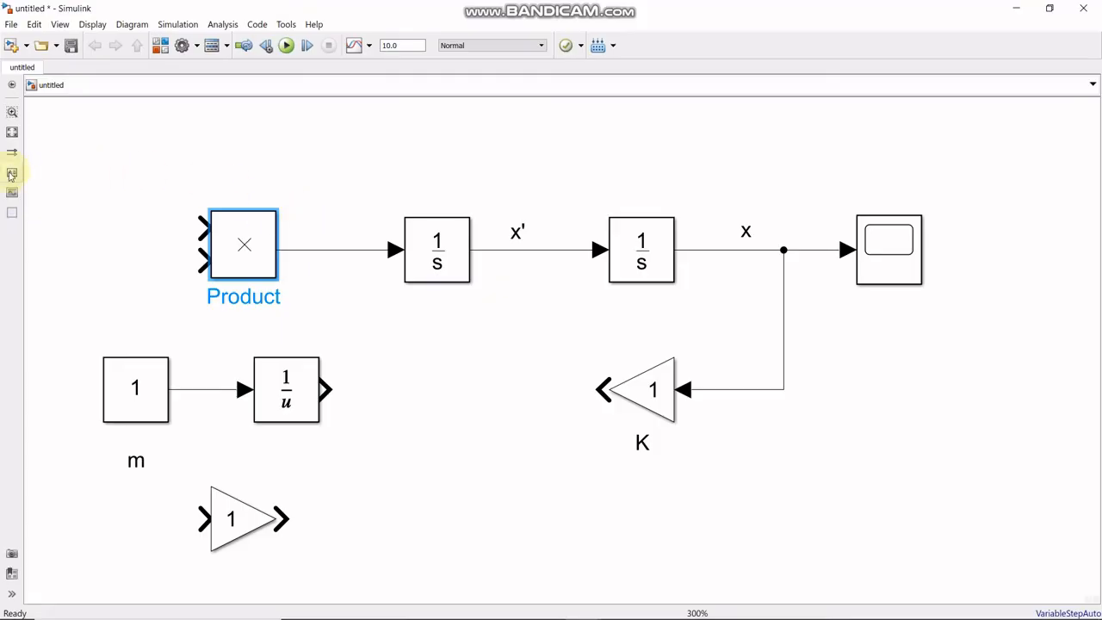
# - Add the annotation "-1/m(kx)" above the line between the Product block and the first integrator
pyautogui.click(11, 174)
pyautogui.click(316, 230)
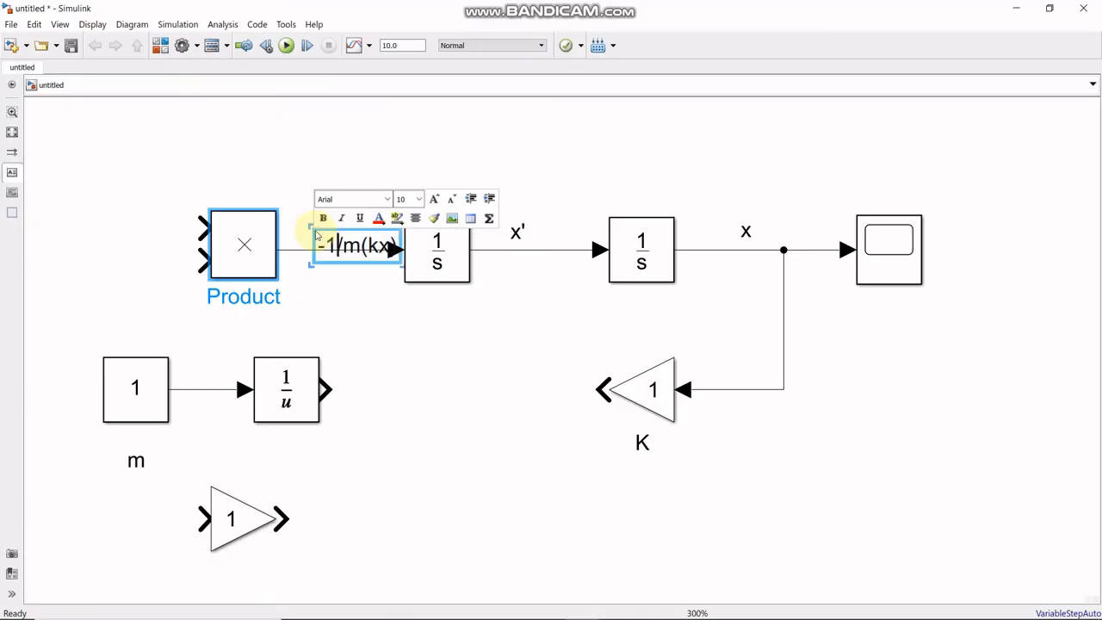
pyautogui.click(315, 307)
pyautogui.click(362, 244)
pyautogui.moveTo(362, 244)
pyautogui.mouseDown()
pyautogui.moveTo(340, 244)
pyautogui.moveTo(342, 225)
pyautogui.mouseUp()
pyautogui.click(337, 258)
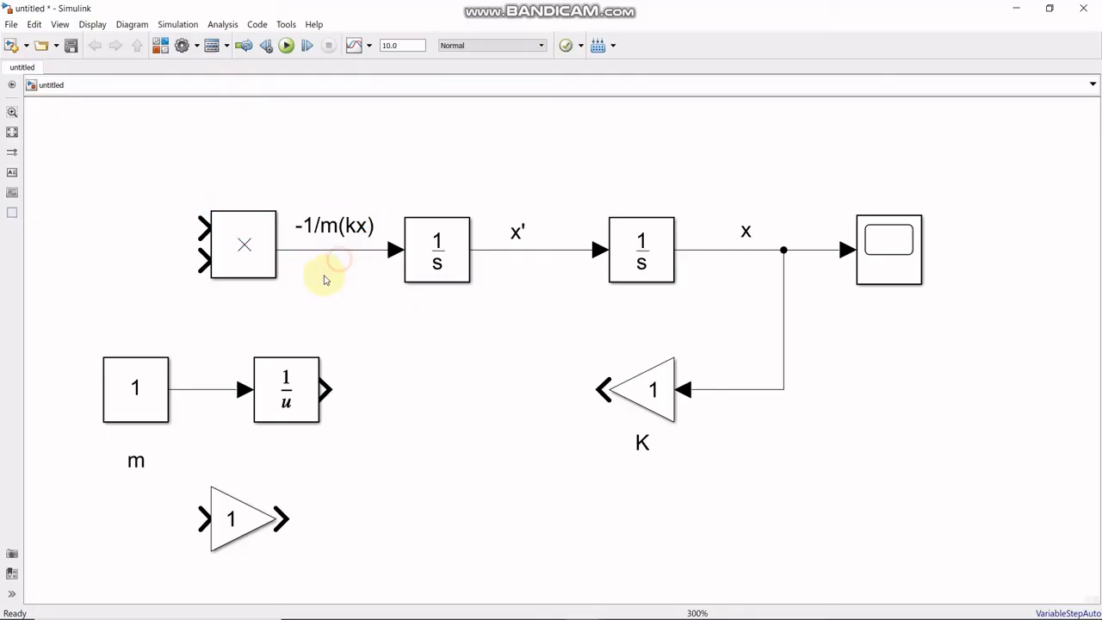
pyautogui.click(241, 248)
pyautogui.click(388, 305)
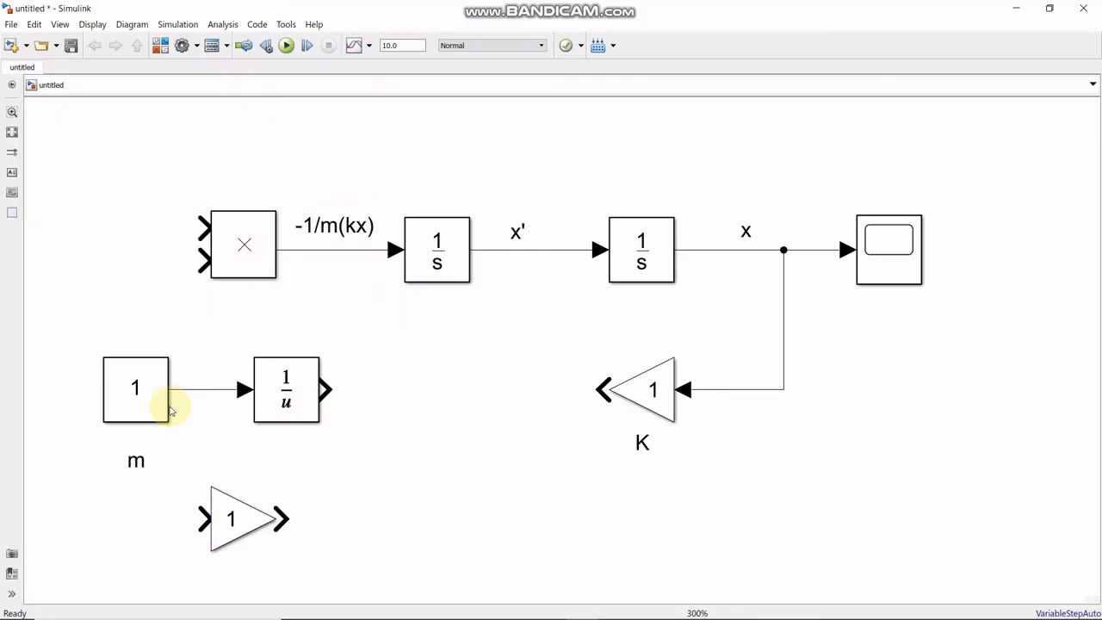
# - Move the second Gain block into line after the reciprocal block and connect the reciprocal's output to it
pyautogui.click(140, 395)
pyautogui.click(295, 392)
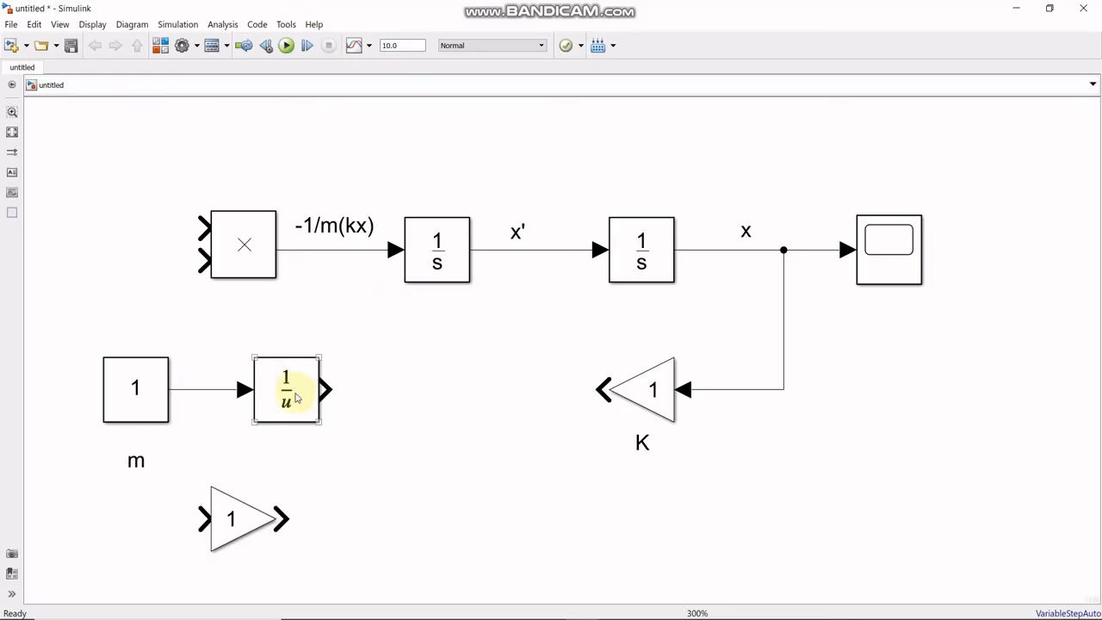
pyautogui.moveTo(241, 517); pyautogui.dragTo(436, 385)
pyautogui.click(353, 394)
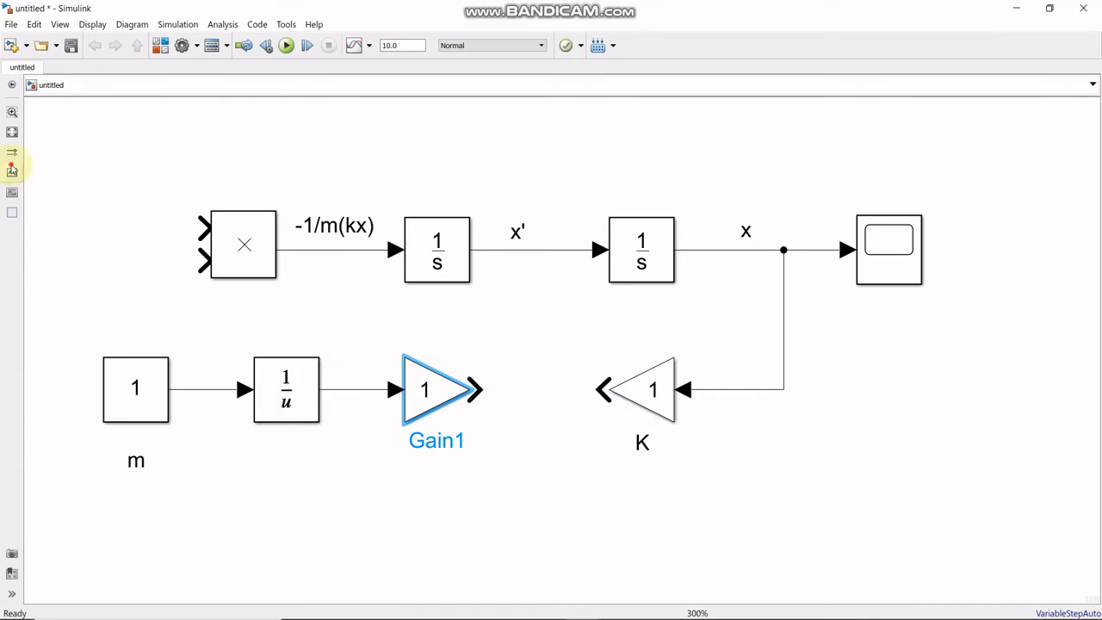
# - Add the annotation "1/m" above the line between the reciprocal block and the second Gain block
pyautogui.click(12, 170)
pyautogui.click(341, 368)
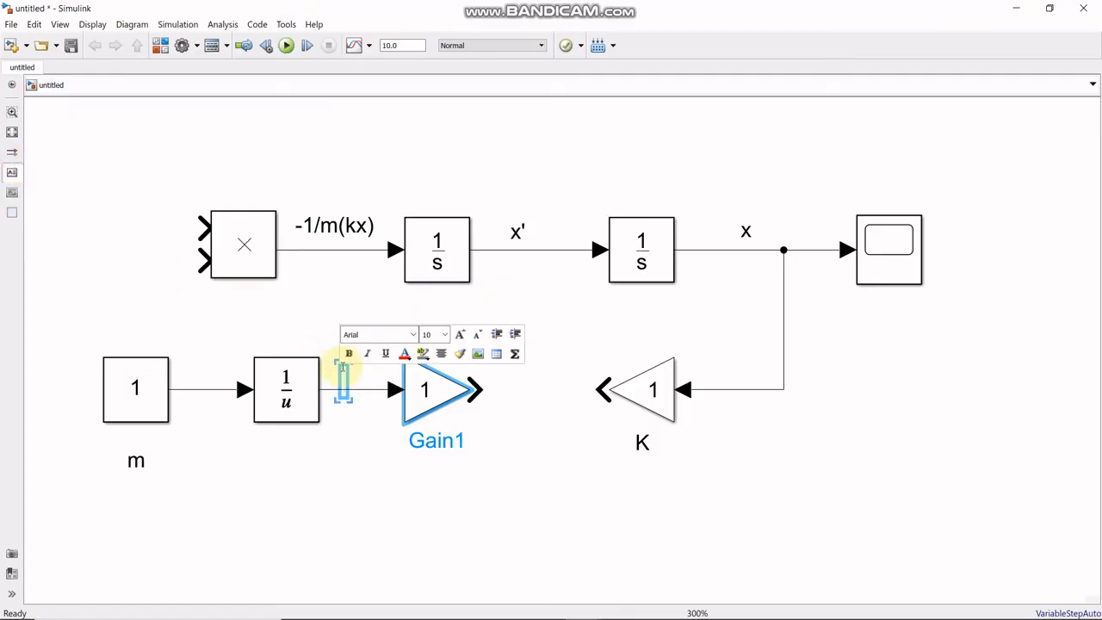
pyautogui.write('1/m')
pyautogui.click(371, 459)
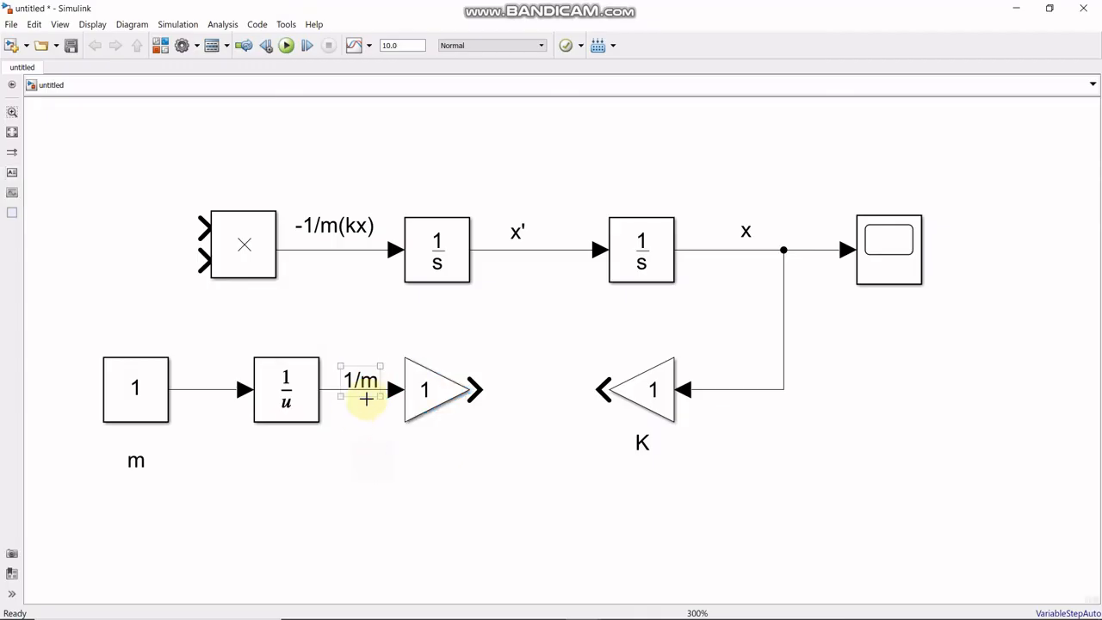
pyautogui.moveTo(373, 381); pyautogui.dragTo(368, 372)
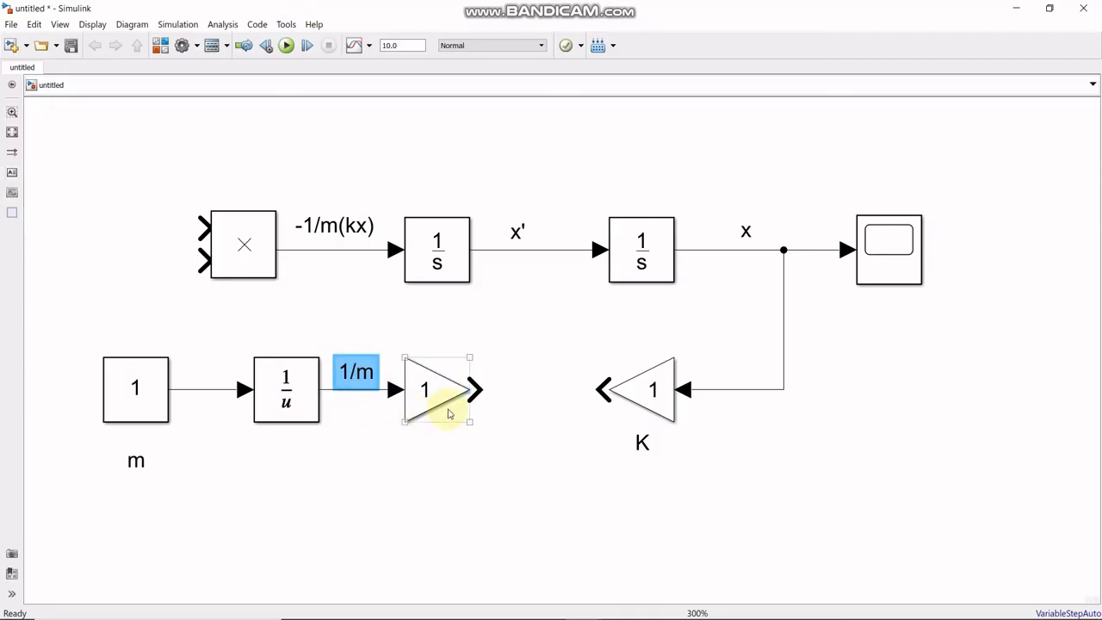
# - Set the gain of the second Gain block to -1
pyautogui.click(436, 395)
pyautogui.doubleClick(436, 396)
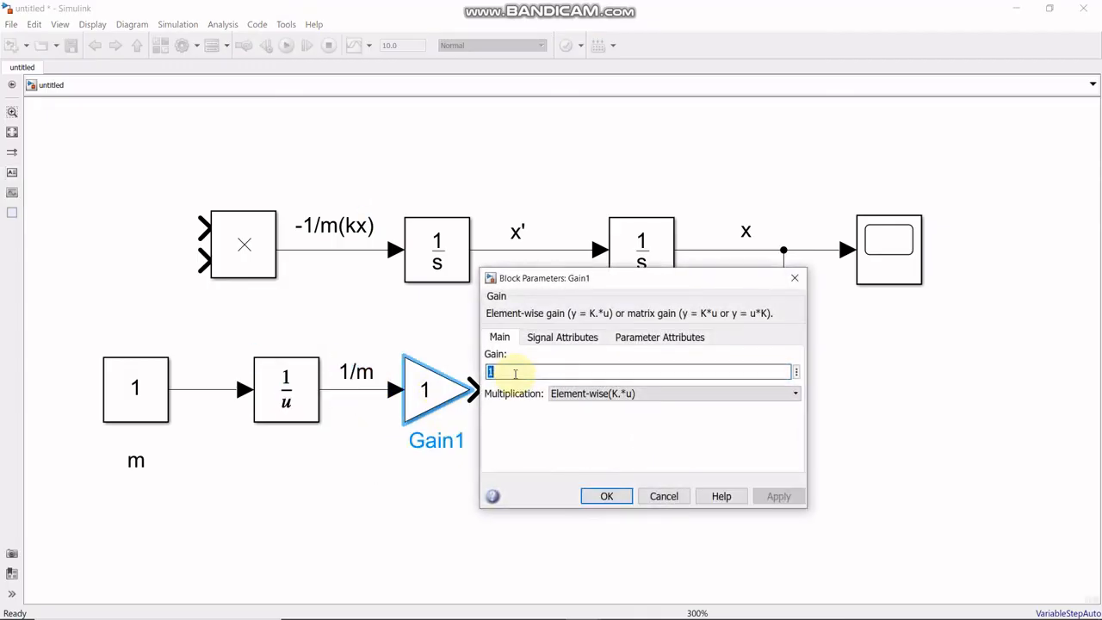
pyautogui.write('-')
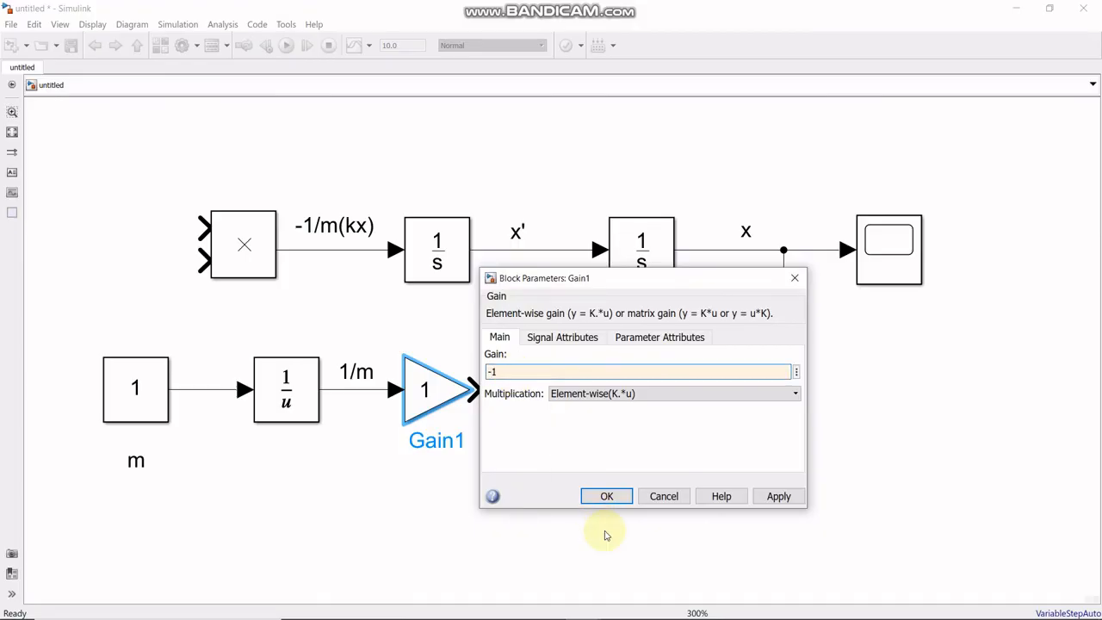
pyautogui.click(607, 496)
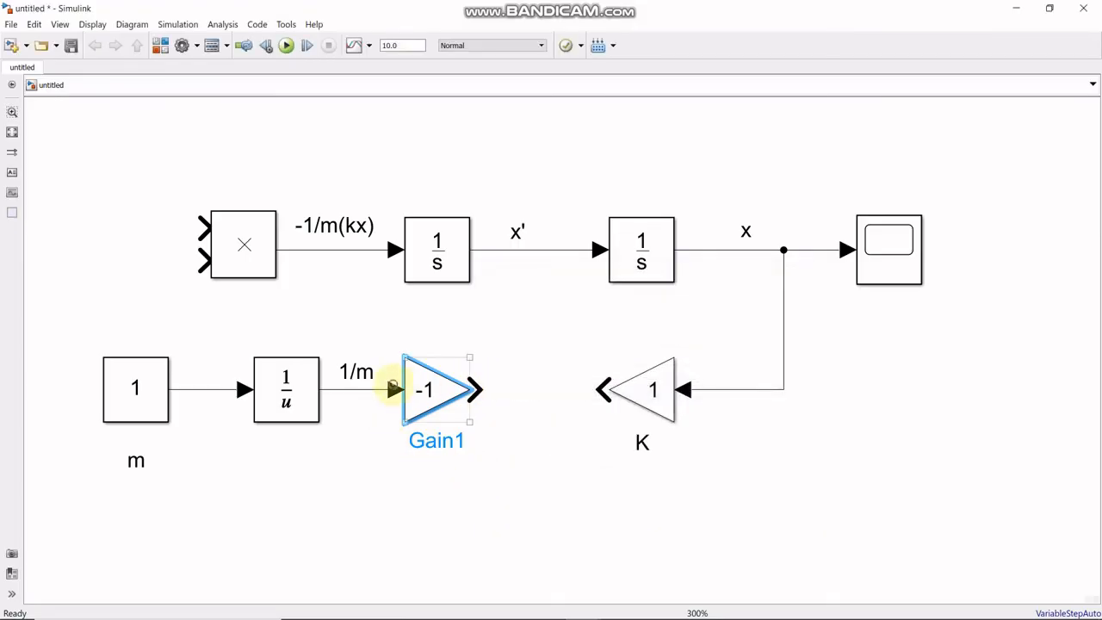
# - Stack the reciprocal block above the Constant at the diagram's left edge, lower the -1 Gain, and place the "1/m" annotation beside its wire
pyautogui.moveTo(135, 389); pyautogui.dragTo(97, 508)
pyautogui.moveTo(284, 413); pyautogui.dragTo(91, 313)
pyautogui.moveTo(91, 504)
pyautogui.mouseDown()
pyautogui.moveTo(103, 514)
pyautogui.moveTo(101, 540)
pyautogui.moveTo(91, 509)
pyautogui.mouseUp()
pyautogui.moveTo(423, 388); pyautogui.dragTo(356, 463)
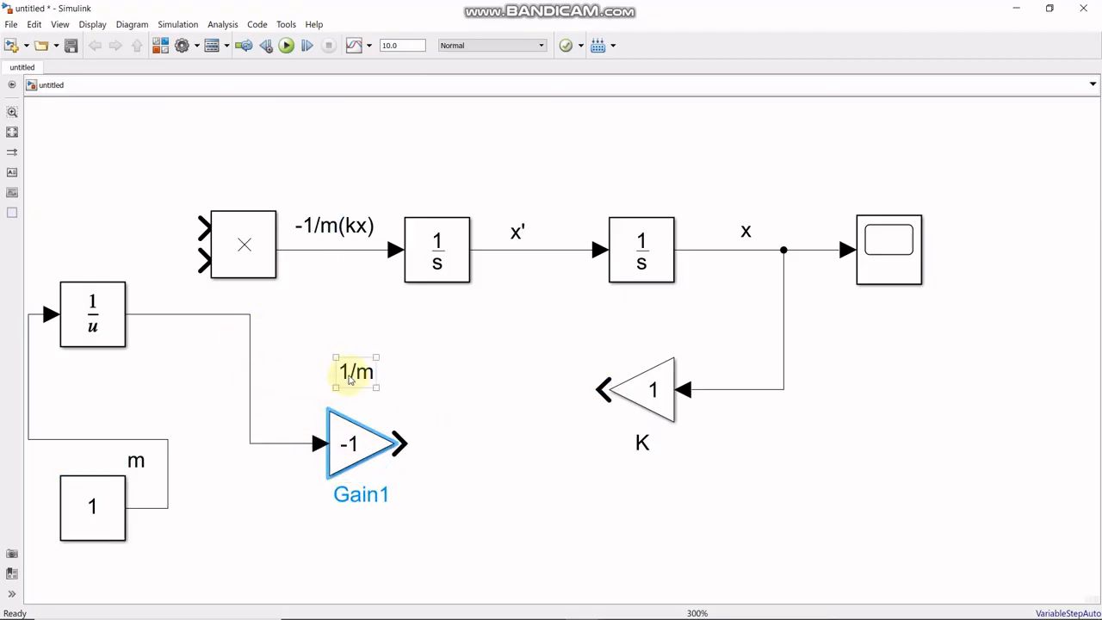
pyautogui.moveTo(357, 370); pyautogui.dragTo(280, 372)
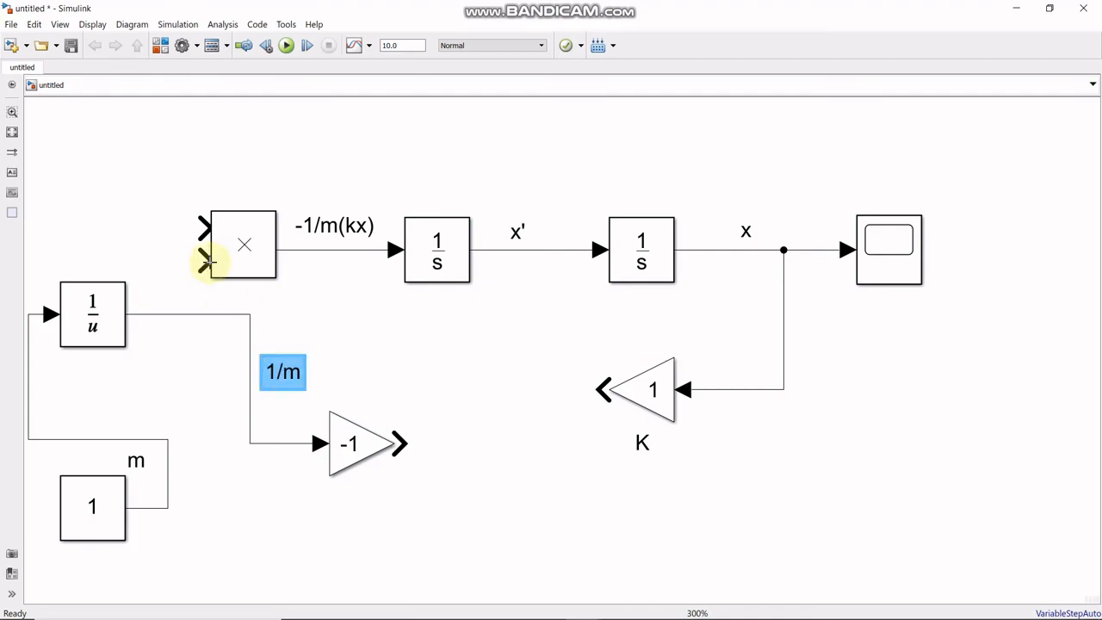
# - Shift the Product block slightly right, reroute the reciprocal's output wire, and move the -1 Gain closer to the reciprocal block
pyautogui.click(218, 260)
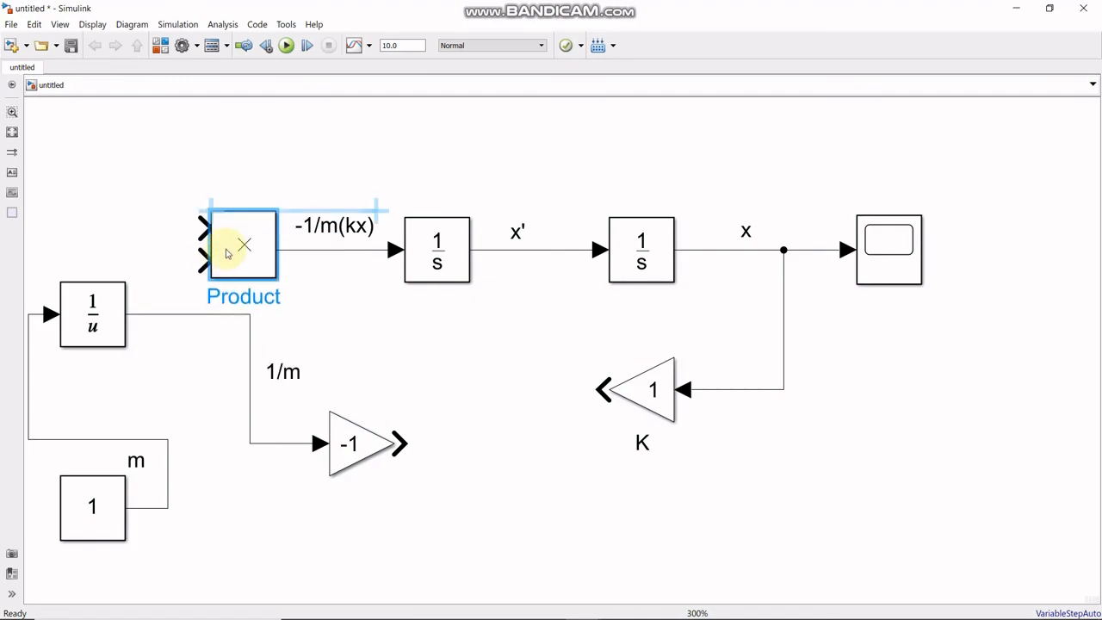
pyautogui.moveTo(227, 248)
pyautogui.mouseDown()
pyautogui.moveTo(260, 305)
pyautogui.moveTo(407, 312)
pyautogui.moveTo(405, 350)
pyautogui.moveTo(223, 269)
pyautogui.mouseUp()
pyautogui.click(317, 320)
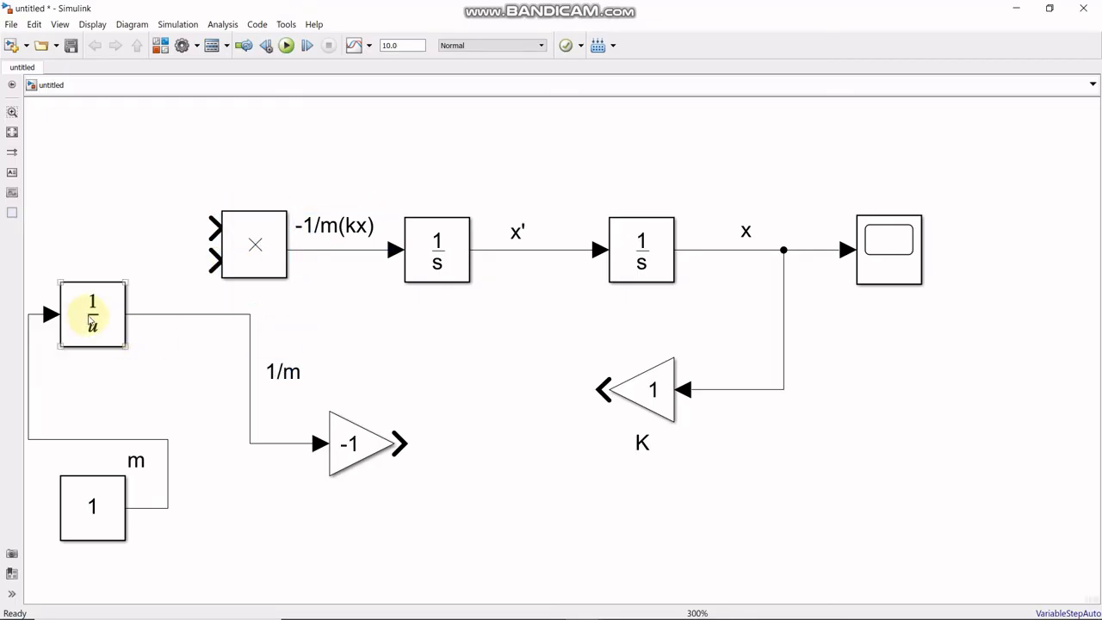
pyautogui.moveTo(91, 312); pyautogui.dragTo(98, 320)
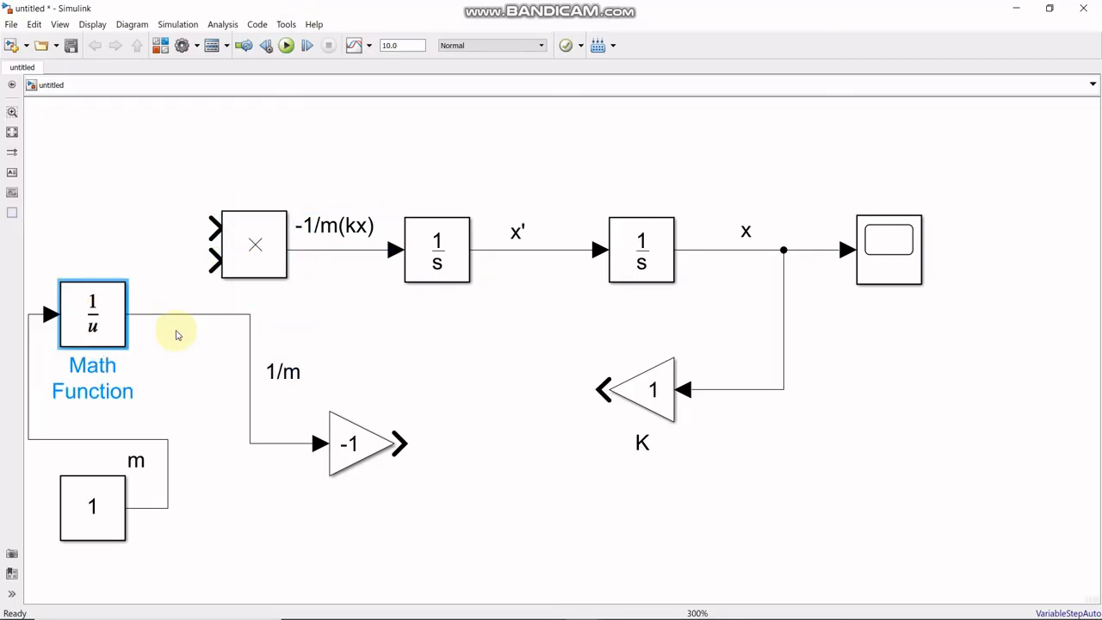
pyautogui.click(251, 313)
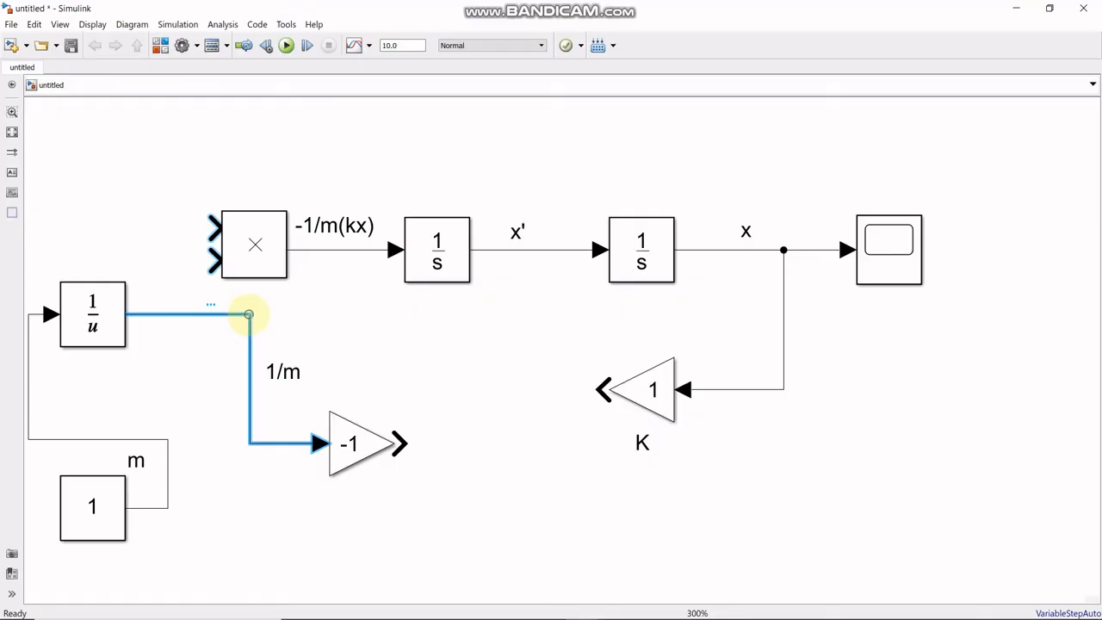
pyautogui.moveTo(247, 315); pyautogui.dragTo(159, 330)
pyautogui.click(351, 430)
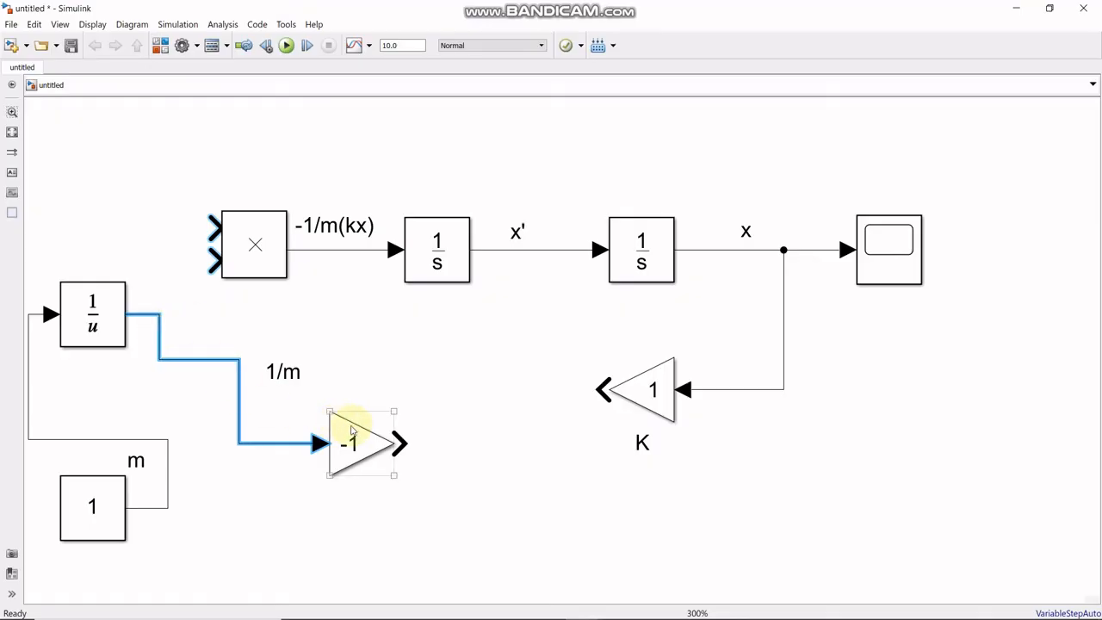
pyautogui.moveTo(351, 430); pyautogui.dragTo(269, 401)
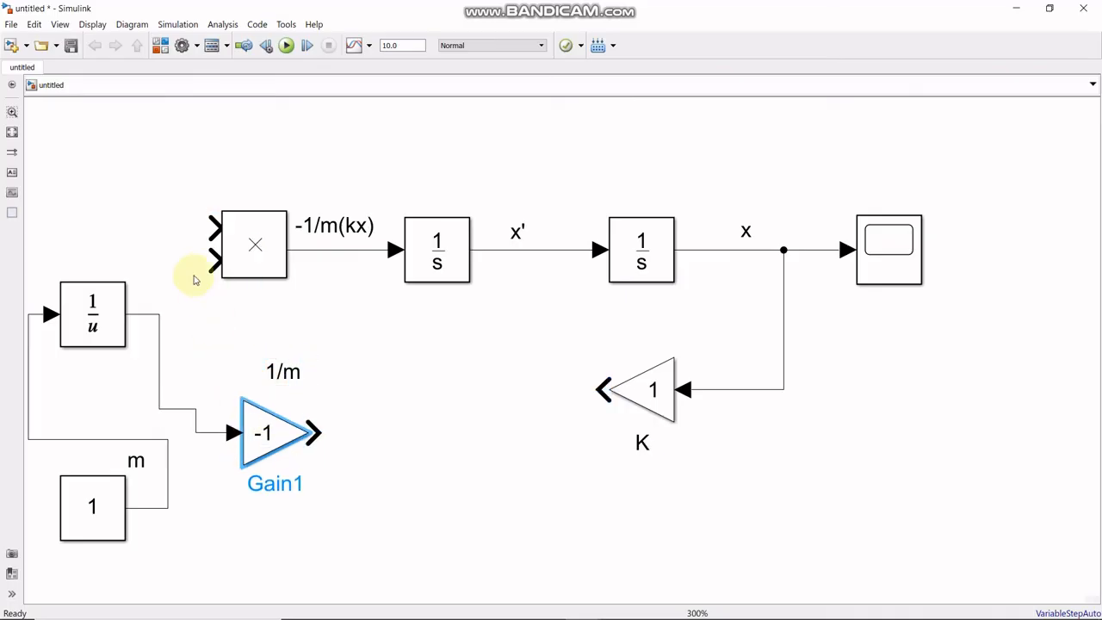
# - Lower the Product block, place the -1 Gain level with its upper input, and put the "1/m" annotation beneath the Gain
pyautogui.moveTo(229, 247)
pyautogui.mouseDown()
pyautogui.moveTo(295, 302)
pyautogui.moveTo(387, 336)
pyautogui.moveTo(335, 335)
pyautogui.moveTo(314, 303)
pyautogui.mouseUp()
pyautogui.click(291, 374)
pyautogui.moveTo(288, 382)
pyautogui.mouseDown()
pyautogui.moveTo(176, 366)
pyautogui.moveTo(189, 360)
pyautogui.mouseUp()
pyautogui.moveTo(259, 426)
pyautogui.mouseDown()
pyautogui.moveTo(183, 267)
pyautogui.moveTo(197, 265)
pyautogui.moveTo(185, 264)
pyautogui.mouseUp()
pyautogui.click(184, 353)
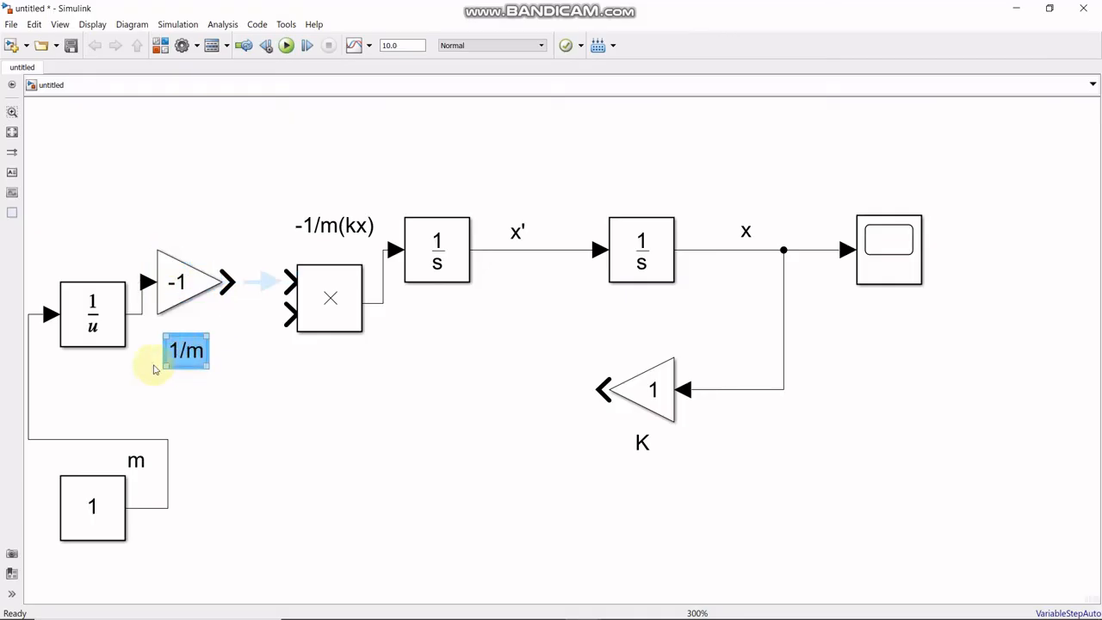
# - Spread the reciprocal and Constant blocks farther left and down, and shorten the wire bend between them
pyautogui.moveTo(106, 325); pyautogui.dragTo(85, 334)
pyautogui.scroll(-2, 97, 327)
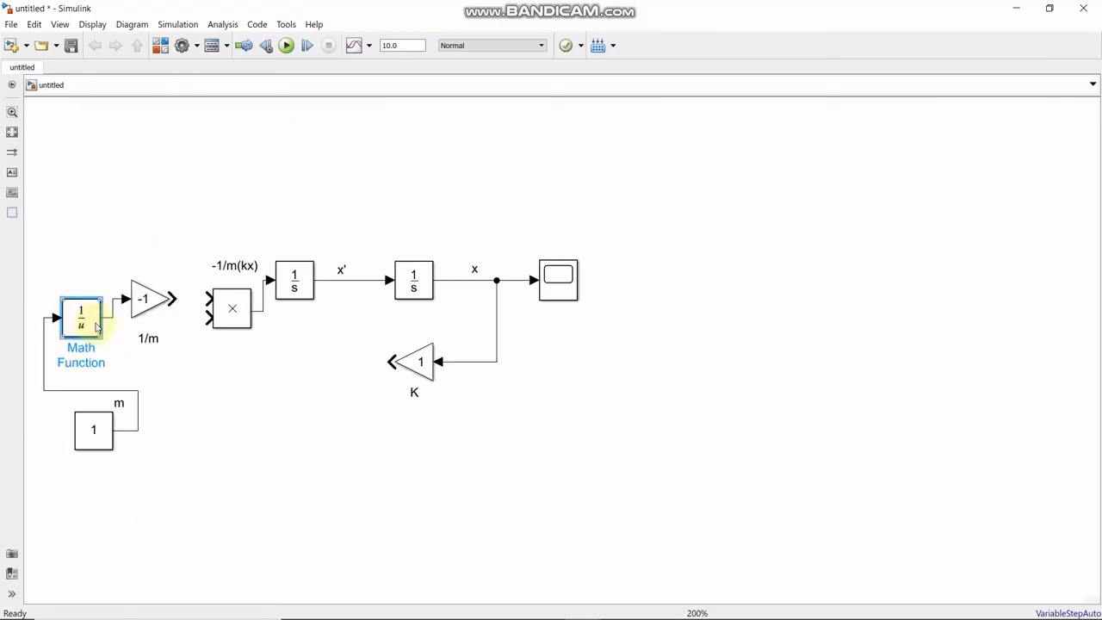
pyautogui.moveTo(93, 438); pyautogui.dragTo(49, 440)
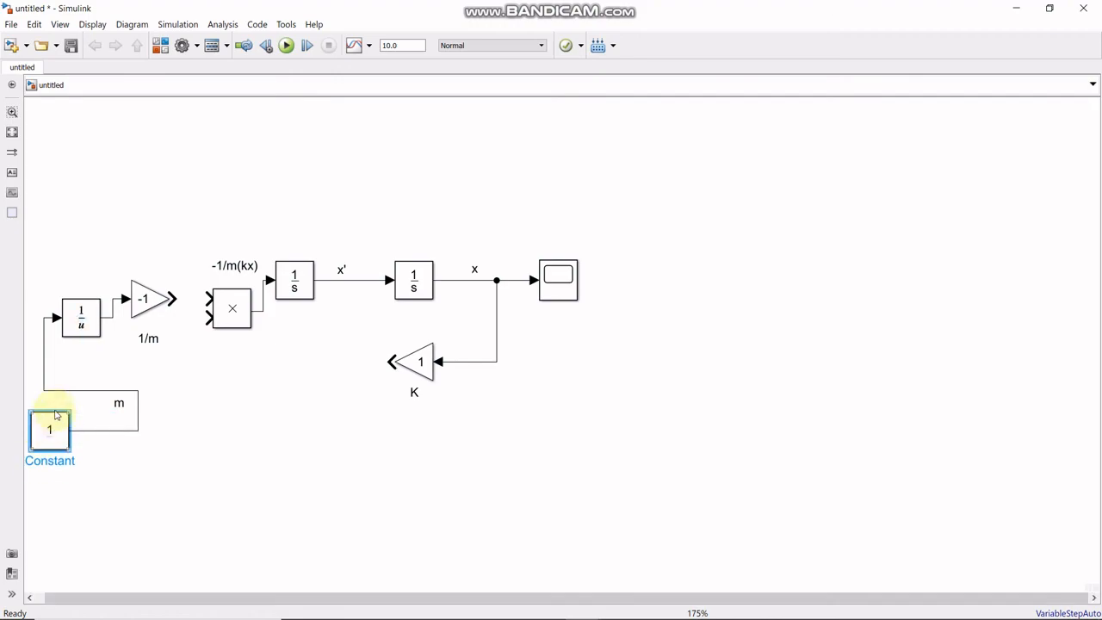
pyautogui.moveTo(136, 390); pyautogui.dragTo(75, 390)
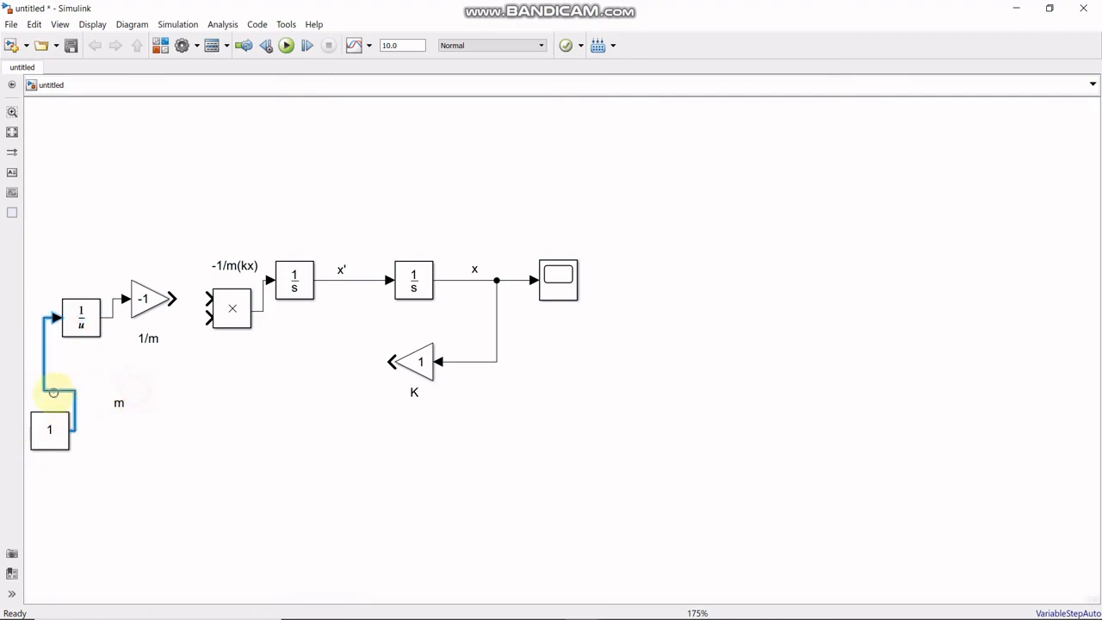
pyautogui.moveTo(57, 427); pyautogui.dragTo(56, 486)
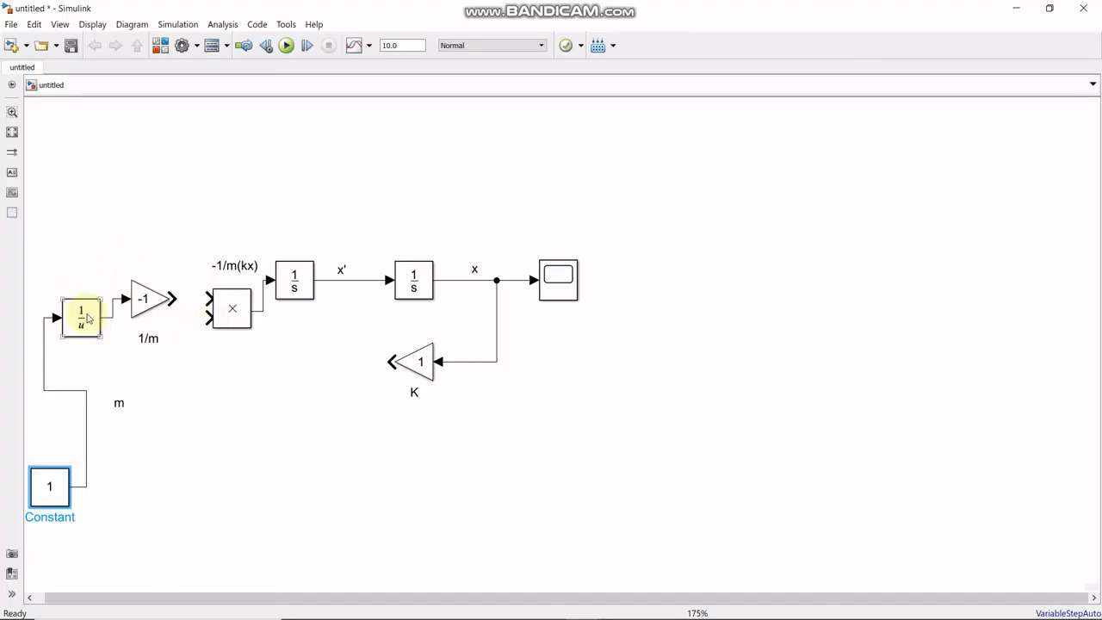
# - Line up the Constant, reciprocal and -1 Gain blocks in one horizontal row at the left of the model
pyautogui.moveTo(37, 217); pyautogui.dragTo(269, 515)
pyautogui.click(395, 489)
pyautogui.moveTo(118, 486); pyautogui.dragTo(55, 317)
pyautogui.click(143, 410)
pyautogui.moveTo(150, 315); pyautogui.dragTo(118, 317)
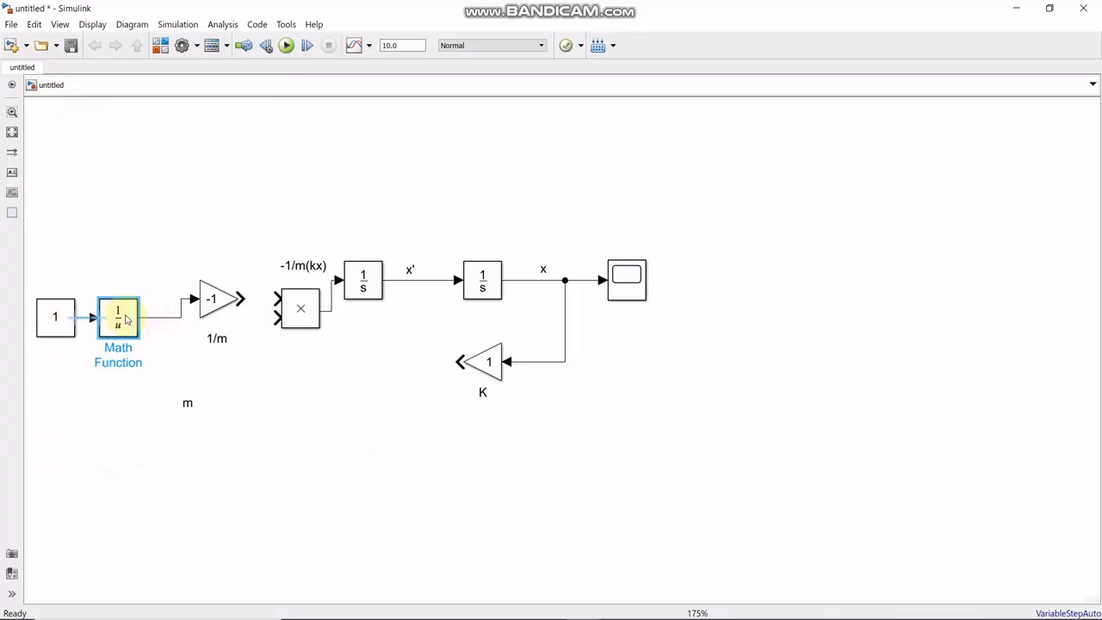
pyautogui.click(208, 300)
pyautogui.moveTo(196, 312); pyautogui.dragTo(179, 314)
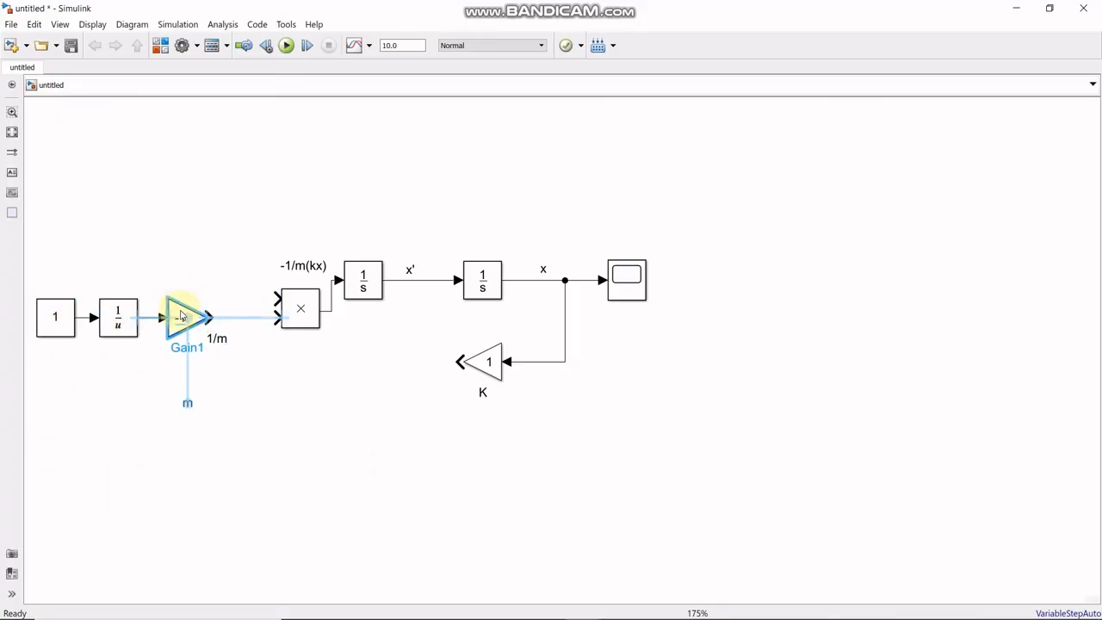
# - Align the Product block's output with the first integrator and connect the -1 Gain's output to the Product's upper input
pyautogui.moveTo(291, 294); pyautogui.dragTo(253, 262)
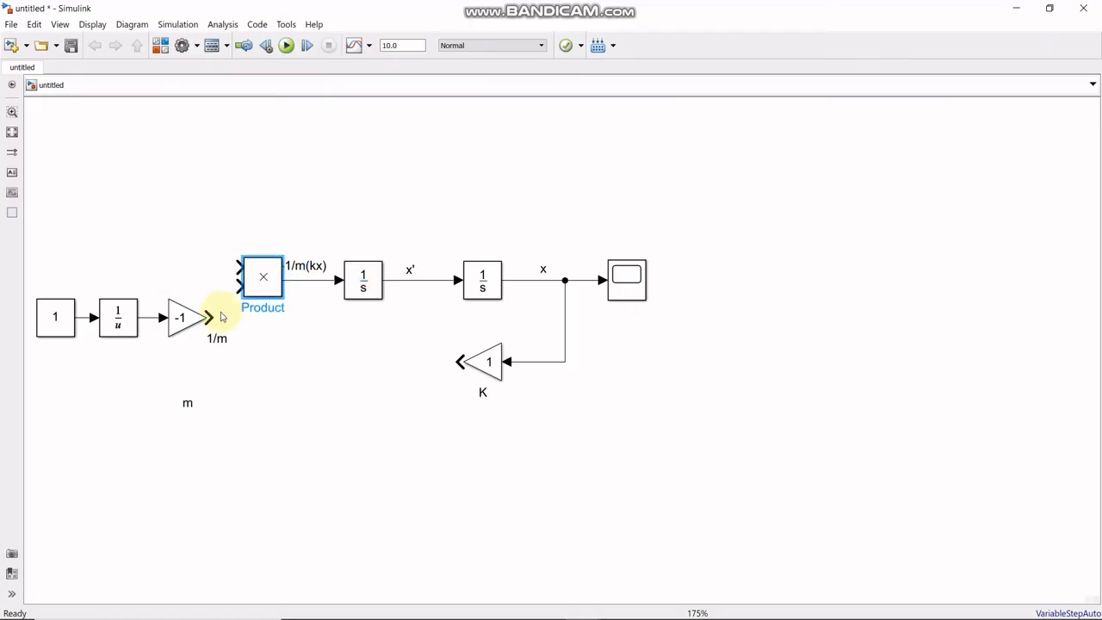
pyautogui.moveTo(217, 322); pyautogui.dragTo(236, 265)
pyautogui.click(12, 134)
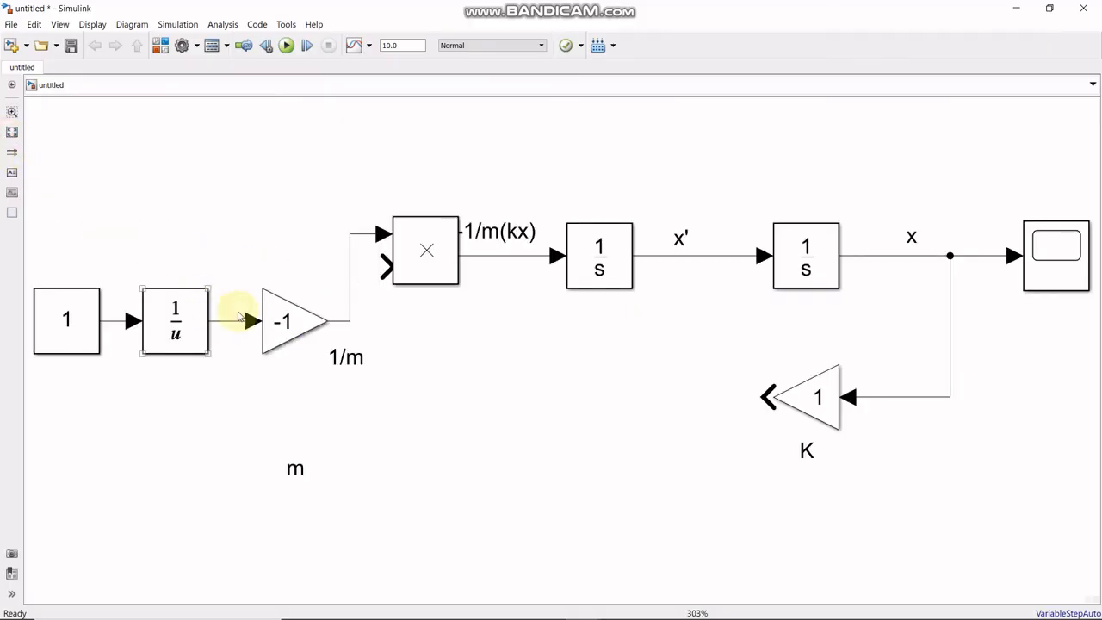
# - Move the "1/m" annotation above the line between the reciprocal block and the -1 Gain
pyautogui.click(182, 315)
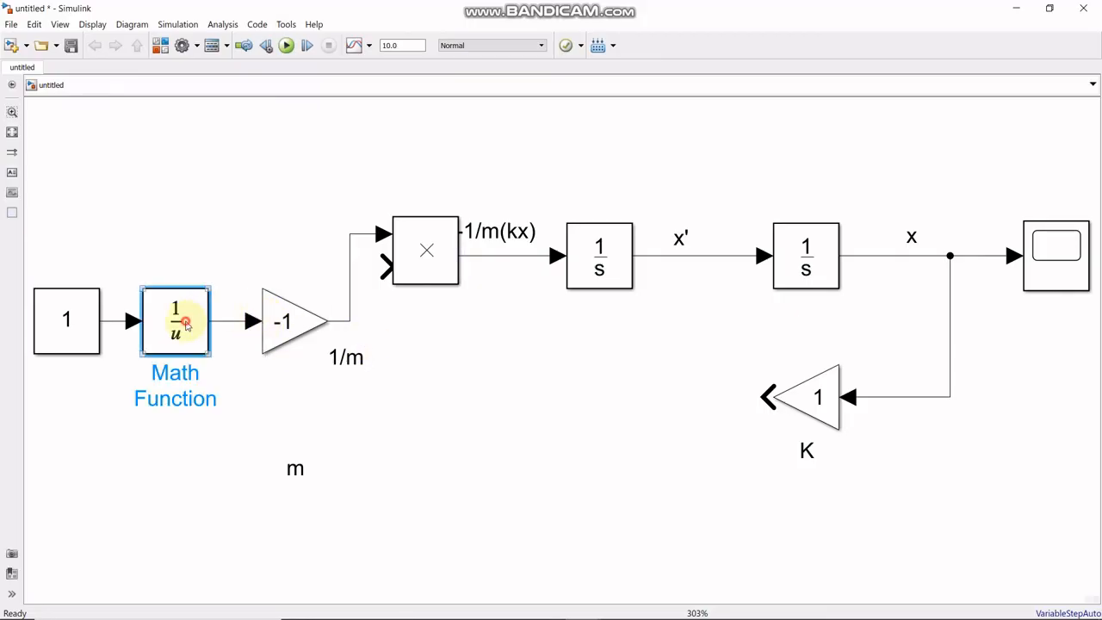
pyautogui.click(345, 362)
pyautogui.moveTo(345, 365)
pyautogui.mouseDown()
pyautogui.moveTo(239, 324)
pyautogui.moveTo(238, 307)
pyautogui.mouseUp()
# - Move the "m" annotation beneath the Constant block and shift the "-1/m(kx)" annotation right, clear of the Product block
pyautogui.click(288, 465)
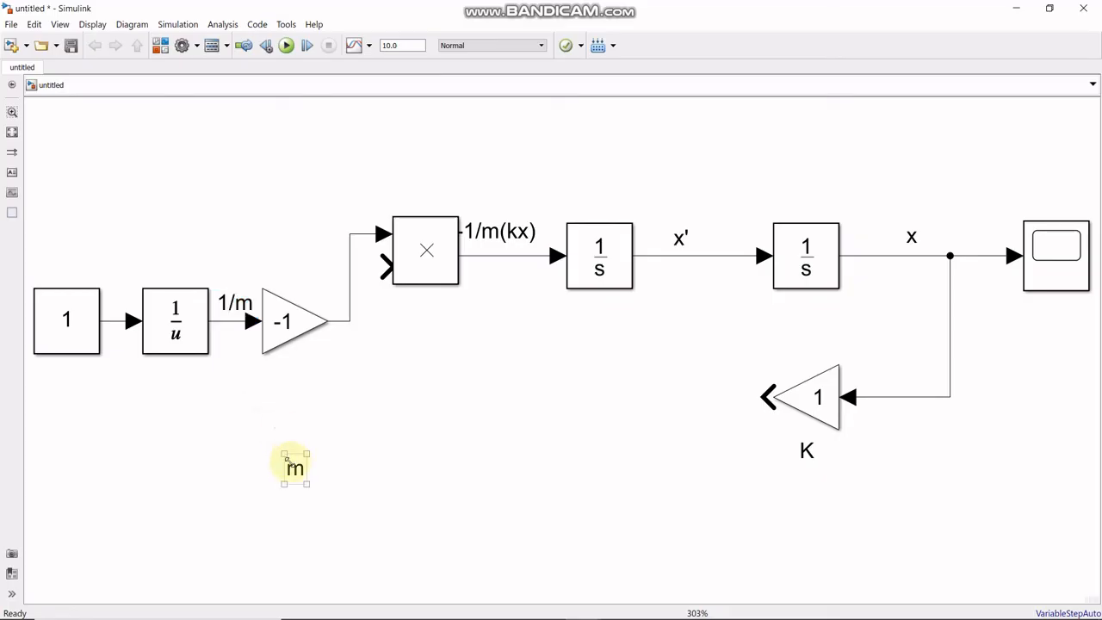
pyautogui.moveTo(297, 473)
pyautogui.mouseDown()
pyautogui.moveTo(115, 307)
pyautogui.moveTo(80, 379)
pyautogui.moveTo(61, 385)
pyautogui.mouseUp()
pyautogui.click(115, 411)
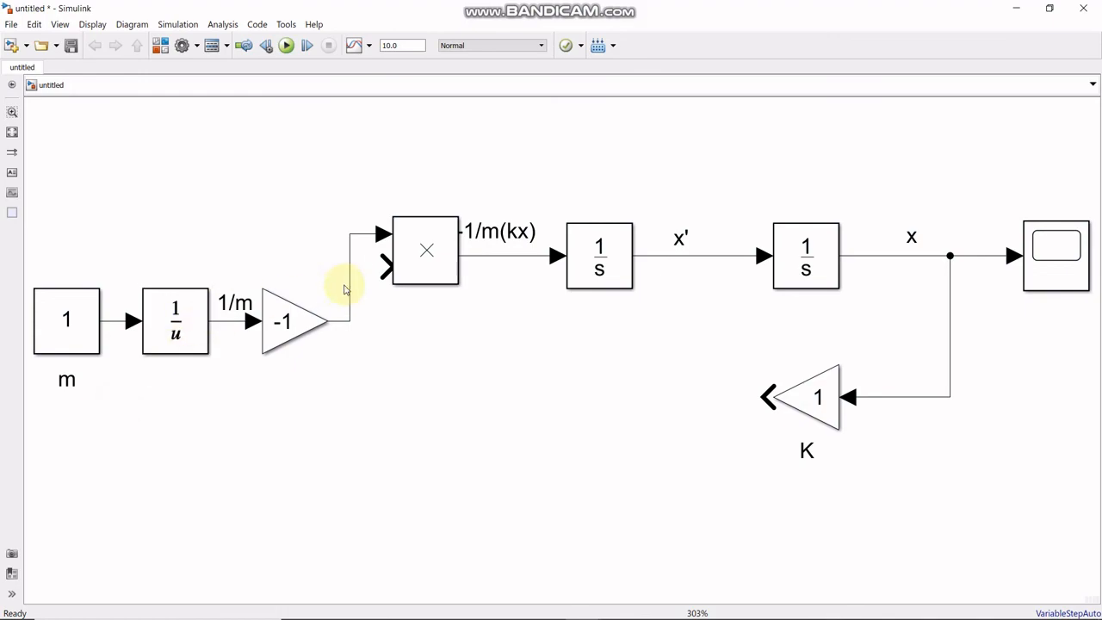
pyautogui.doubleClick(484, 239)
pyautogui.click(492, 284)
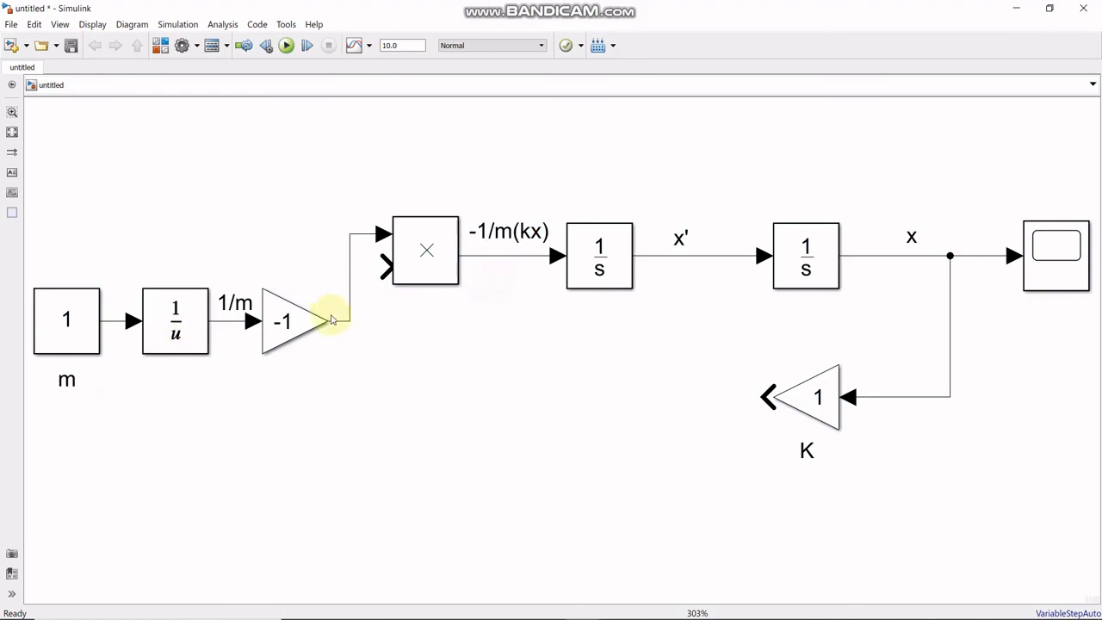
# - Add a "-1/m" annotation above the -1 Gain, clear of its output line to the Product block
pyautogui.click(13, 174)
pyautogui.click(319, 270)
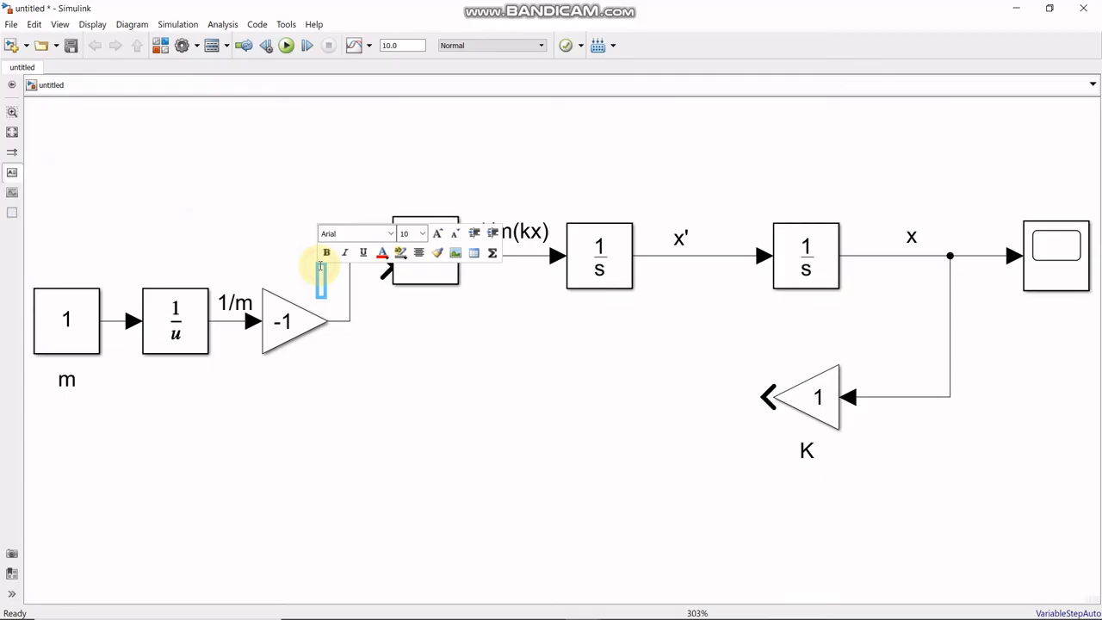
pyautogui.write('-1/m')
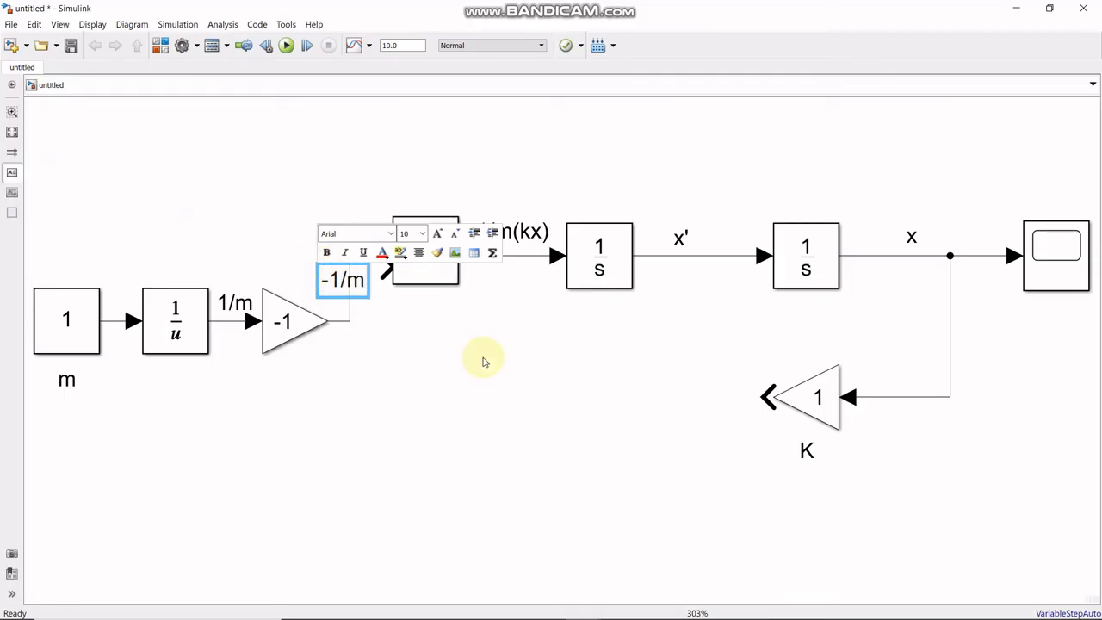
pyautogui.click(499, 408)
pyautogui.click(321, 272)
pyautogui.moveTo(321, 272)
pyautogui.mouseDown()
pyautogui.moveTo(293, 250)
pyautogui.moveTo(321, 272)
pyautogui.moveTo(293, 270)
pyautogui.mouseUp()
pyautogui.click(575, 419)
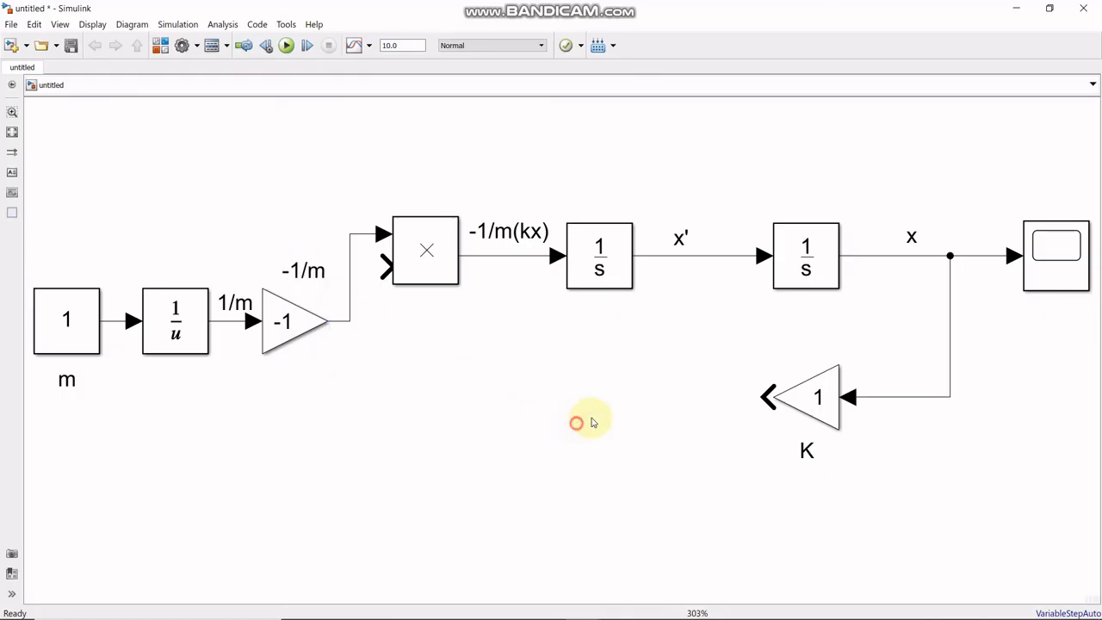
# - Connect the K Gain's output to the Product's lower input and place a "Kx" annotation above that feedback line
pyautogui.click(781, 401)
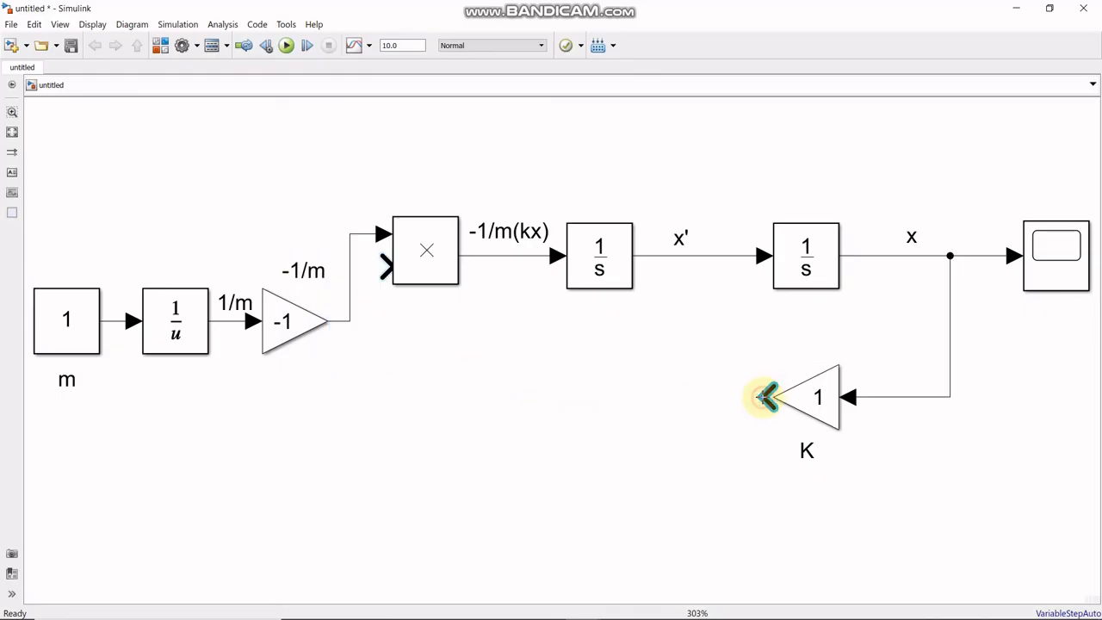
pyautogui.moveTo(765, 397); pyautogui.dragTo(379, 265)
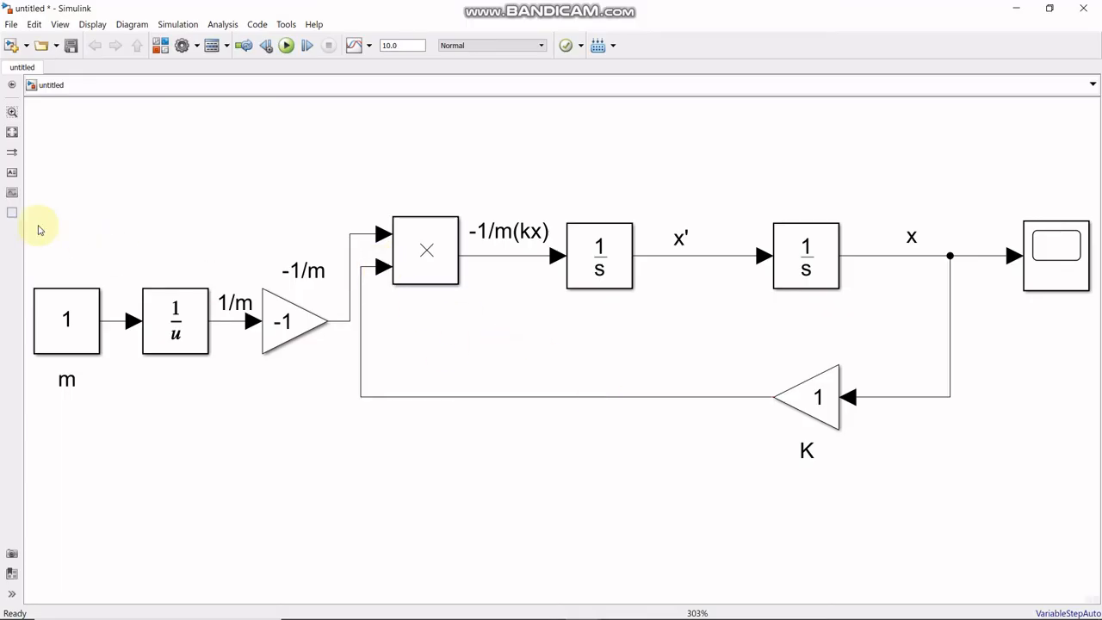
pyautogui.click(13, 173)
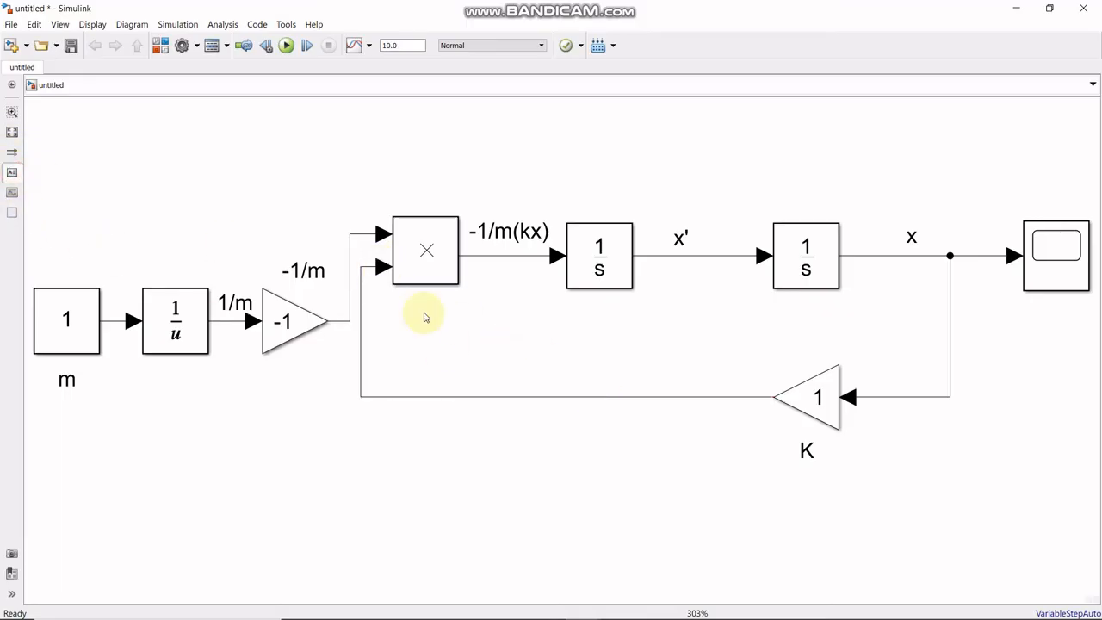
pyautogui.click(618, 384)
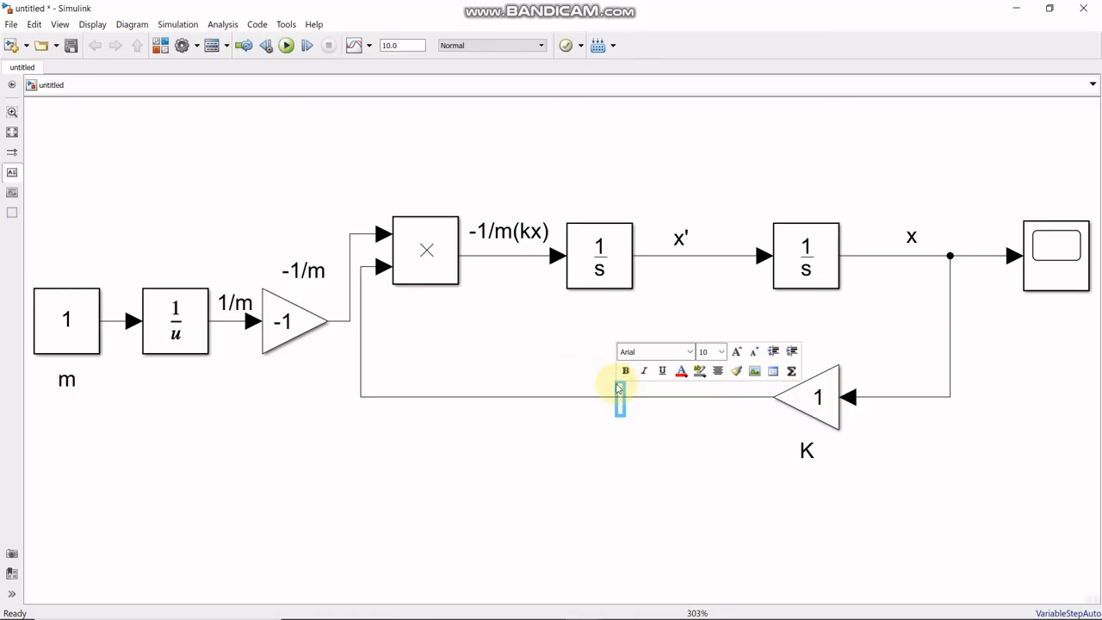
pyautogui.write('Kx')
pyautogui.click(624, 460)
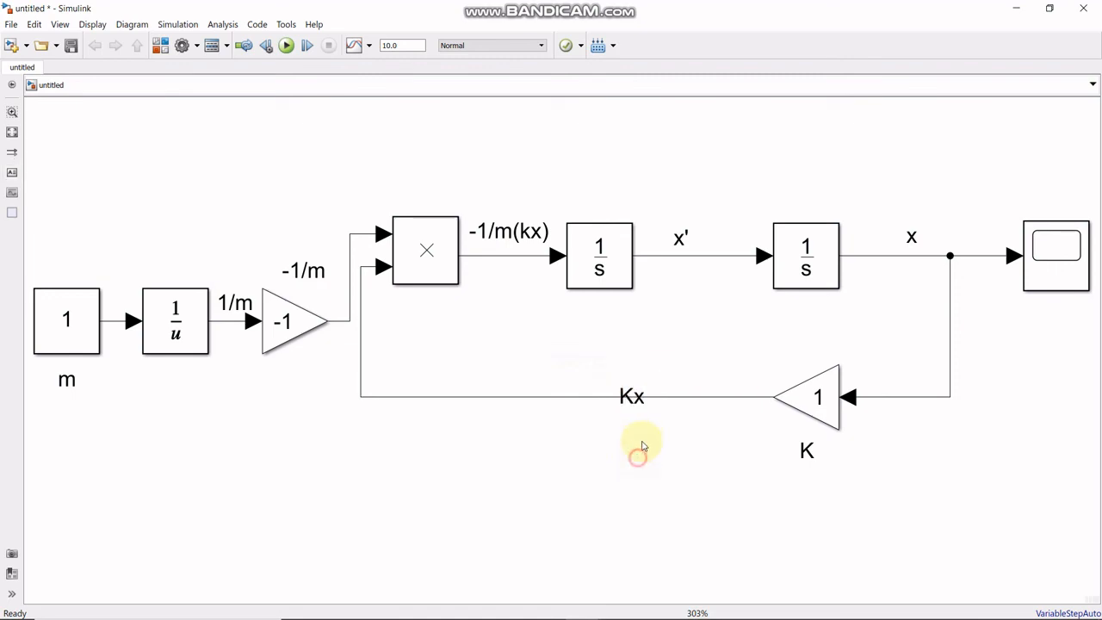
pyautogui.click(621, 396)
pyautogui.moveTo(632, 406)
pyautogui.mouseDown()
pyautogui.moveTo(615, 402)
pyautogui.moveTo(621, 371)
pyautogui.moveTo(617, 389)
pyautogui.mouseUp()
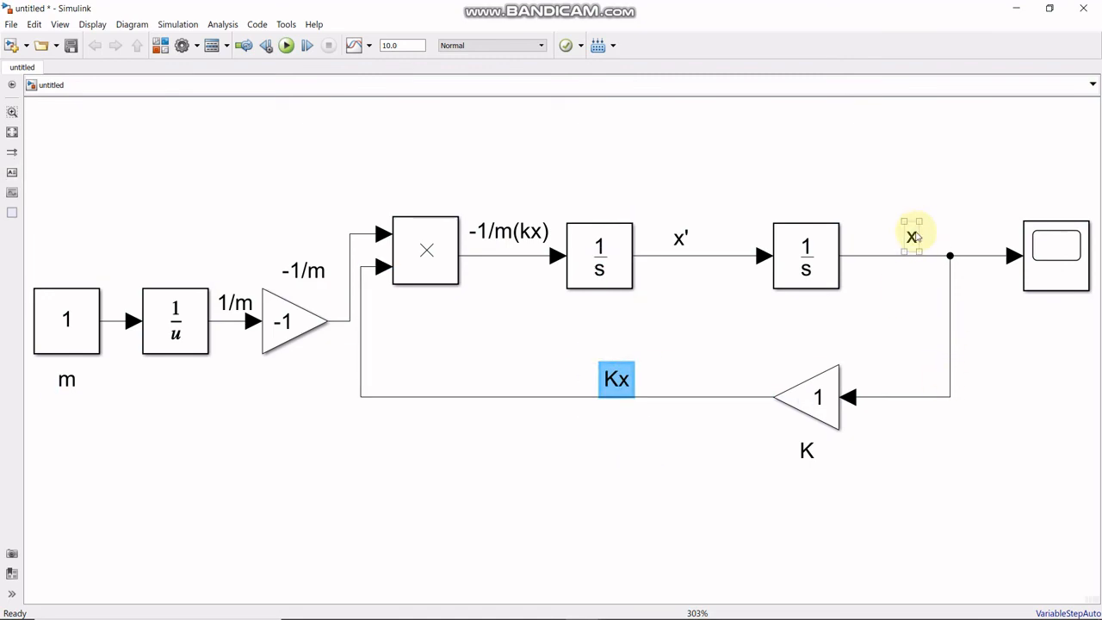
# - Trace the signals from the K Gain and the Constant through the reciprocal and -1 Gain to the Product's output
pyautogui.click(832, 409)
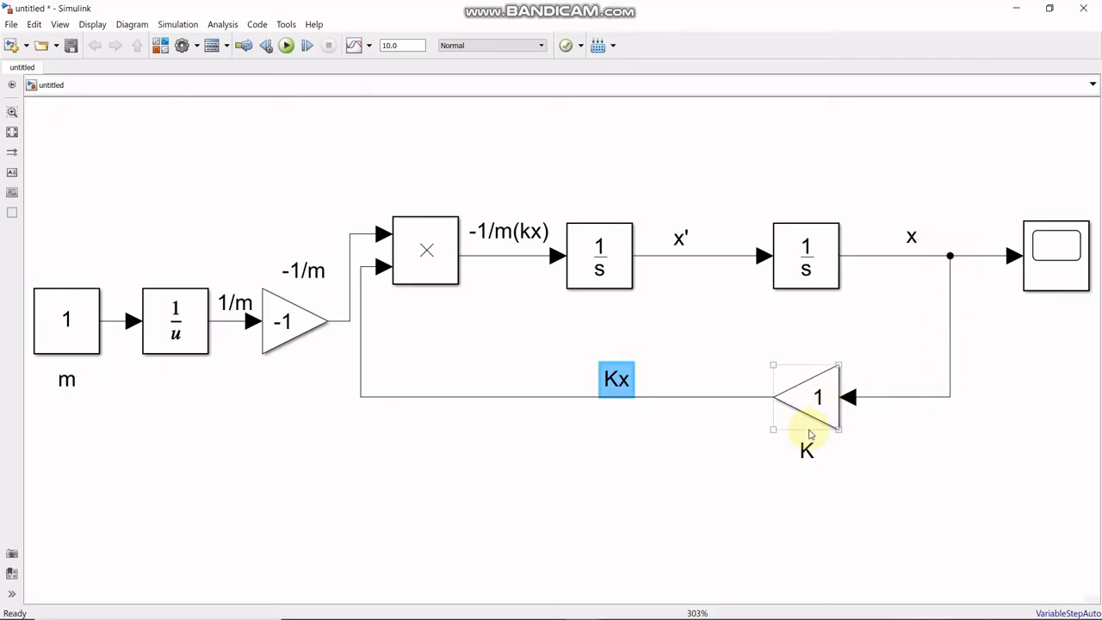
pyautogui.click(809, 436)
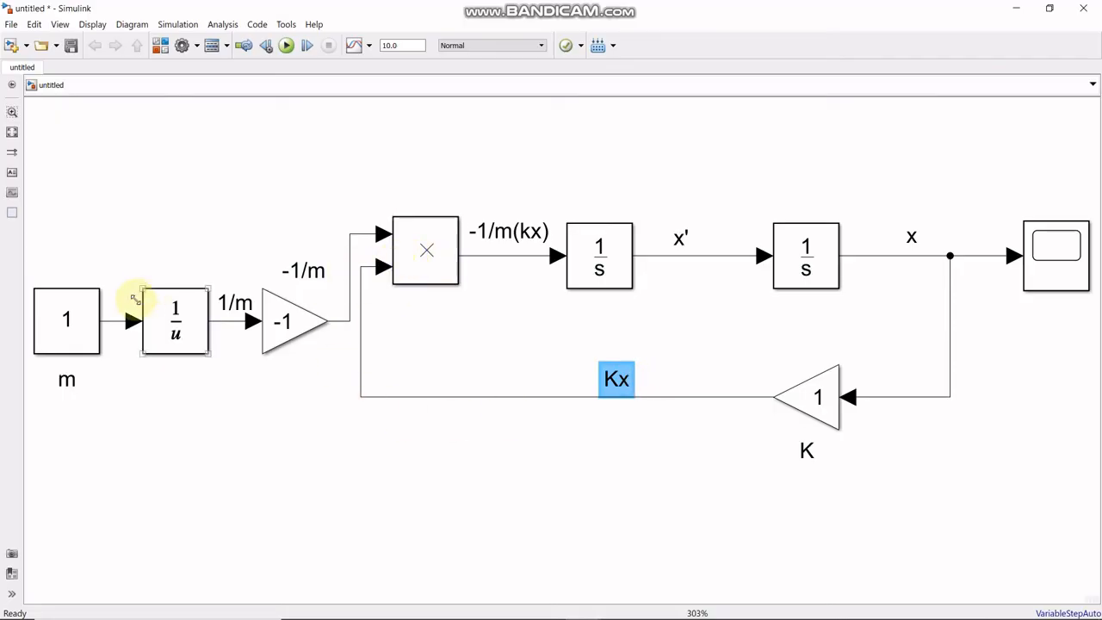
pyautogui.click(68, 385)
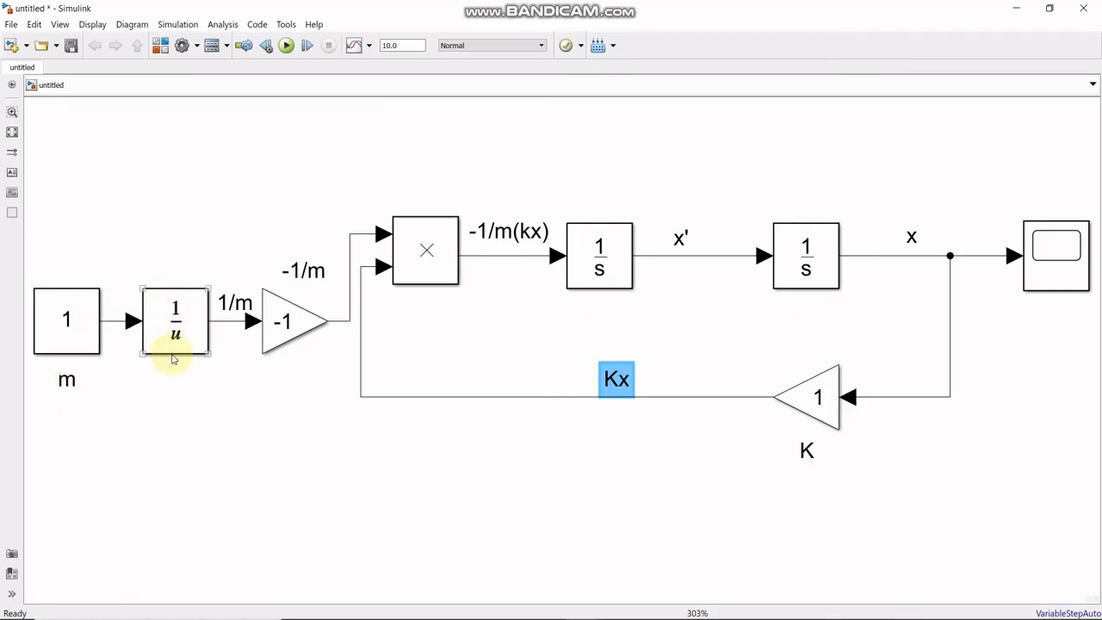
pyautogui.click(228, 301)
pyautogui.click(284, 334)
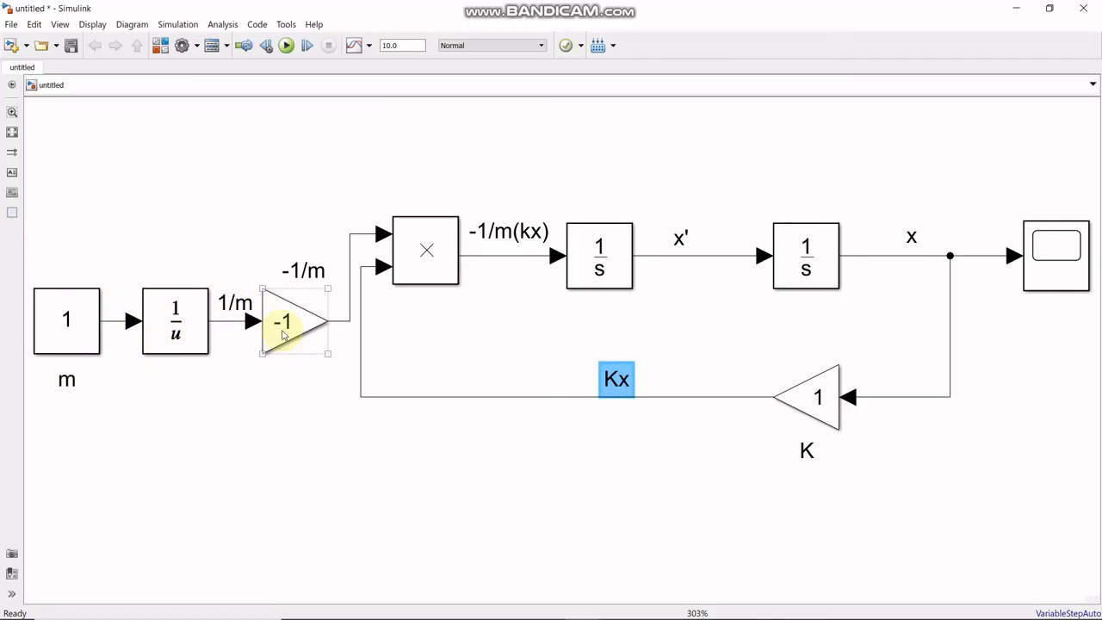
pyautogui.click(307, 272)
pyautogui.click(359, 251)
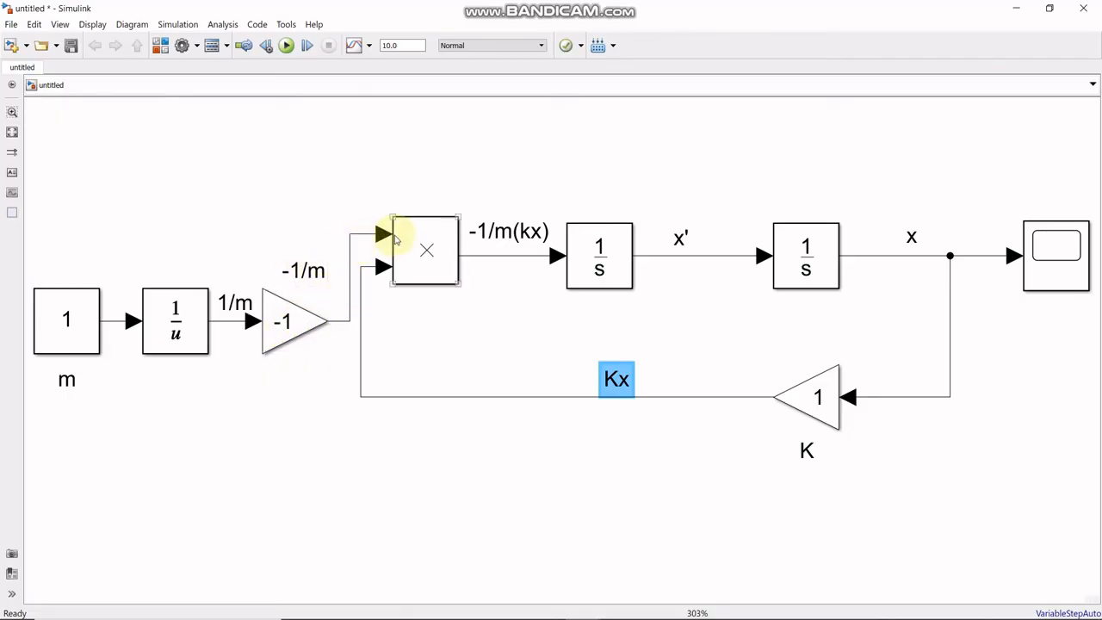
pyautogui.click(514, 234)
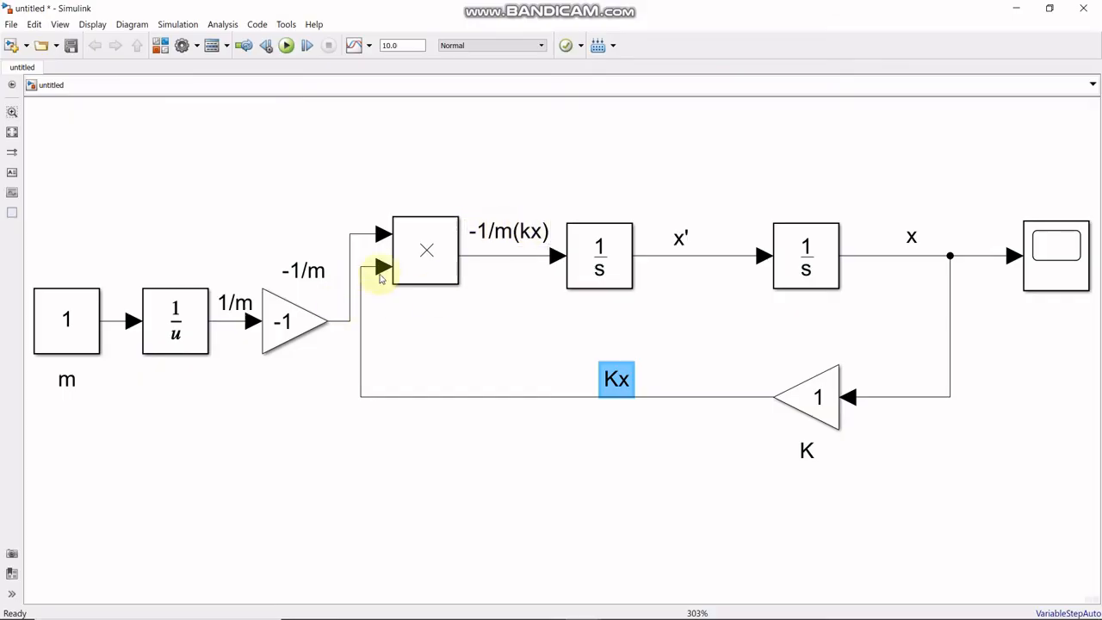
# - Switch to MTE204_SIMULINK.pdf in Foxit PhantomPDF, read the example's k, m and initial conditions, and return to the Simulink model
pyautogui.click(663, 607)
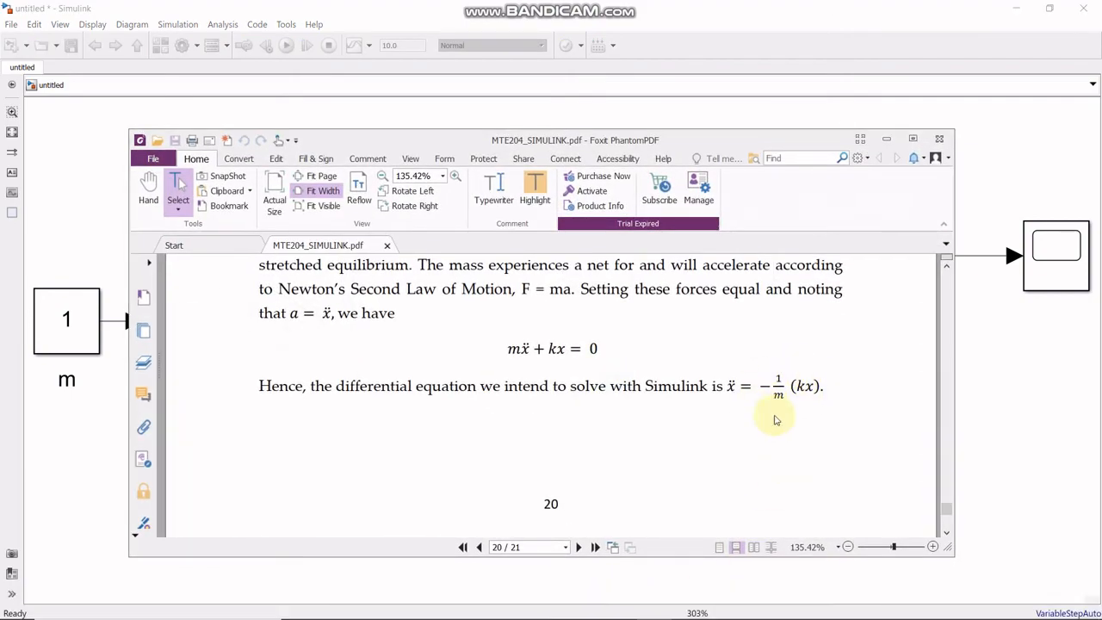
pyautogui.scroll(-5, 735, 447)
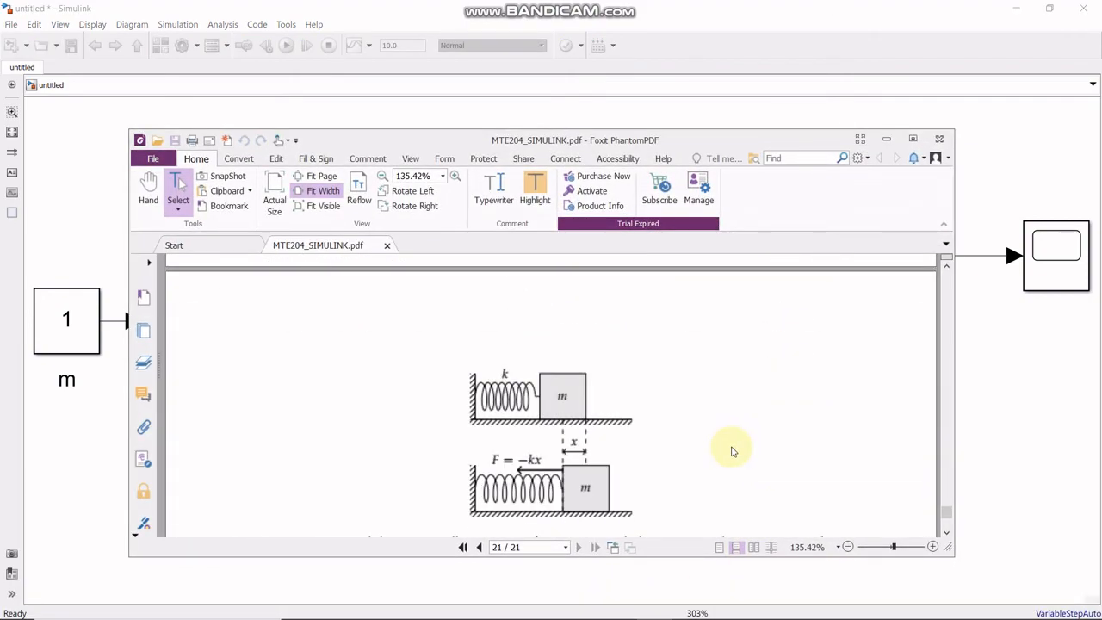
pyautogui.scroll(-3, 731, 451)
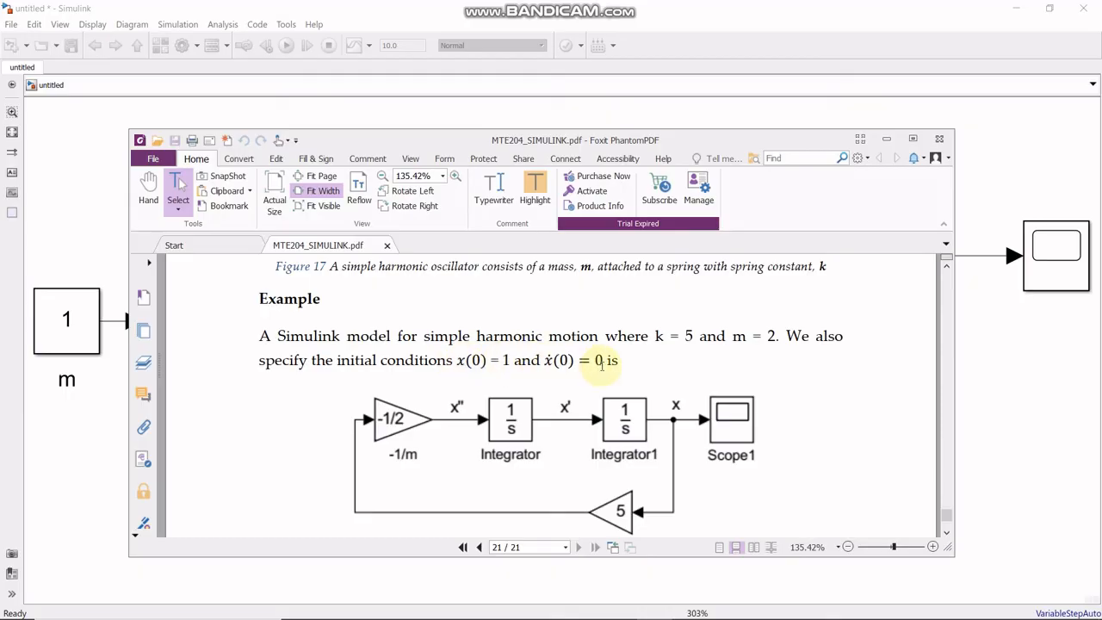
pyautogui.click(887, 139)
# - Set the initial condition of the integrator that outputs x to 1 and keep 0 for the one that outputs x'
pyautogui.doubleClick(783, 262)
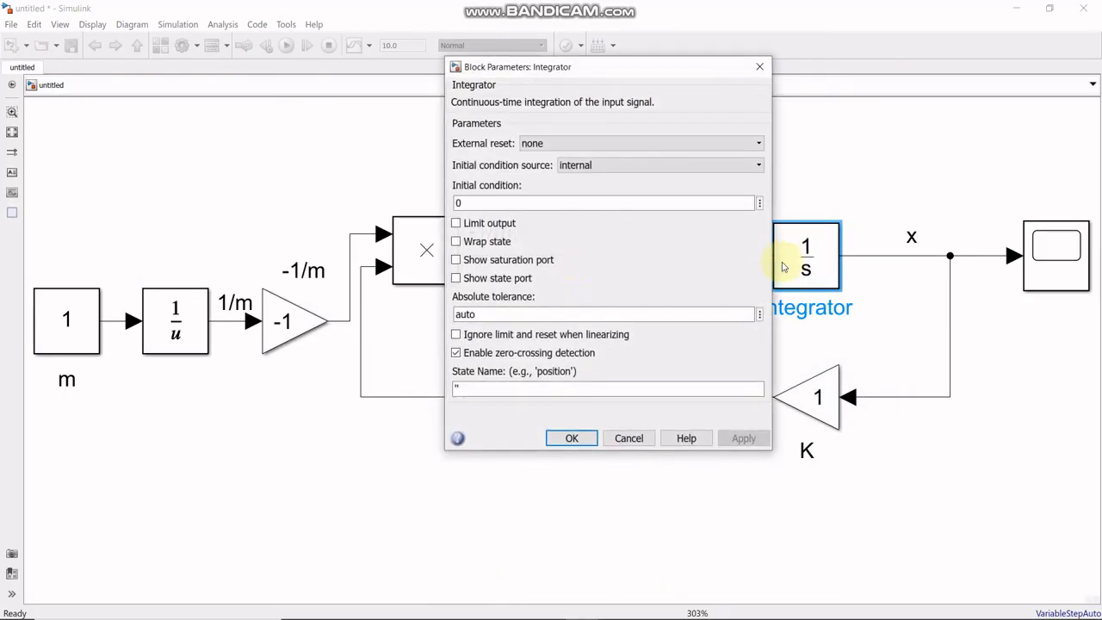
pyautogui.doubleClick(477, 203)
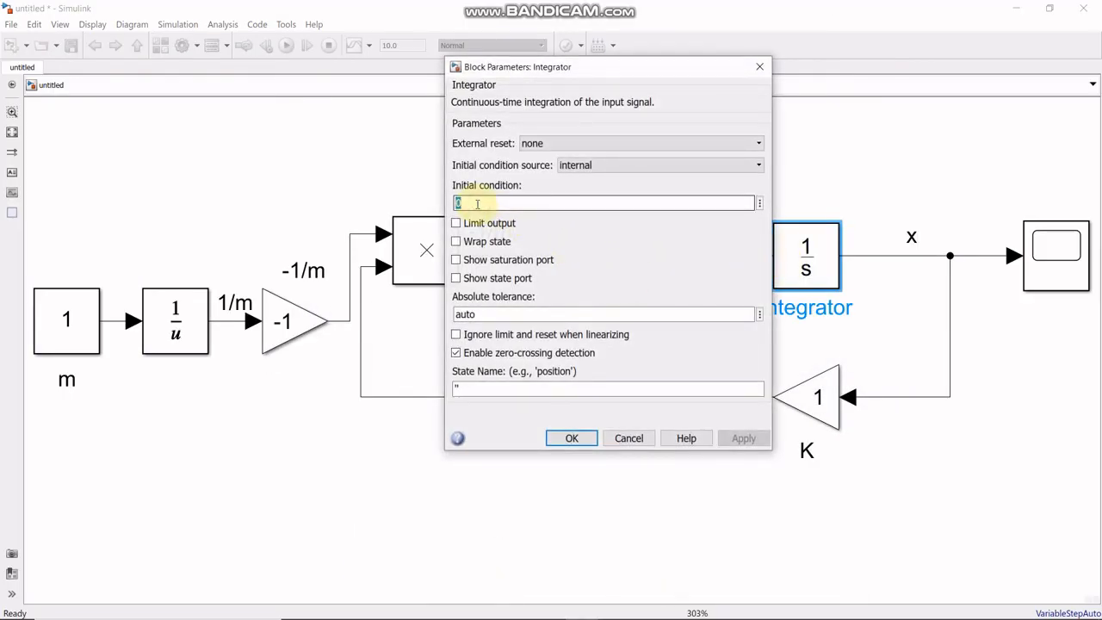
pyautogui.press('Return')
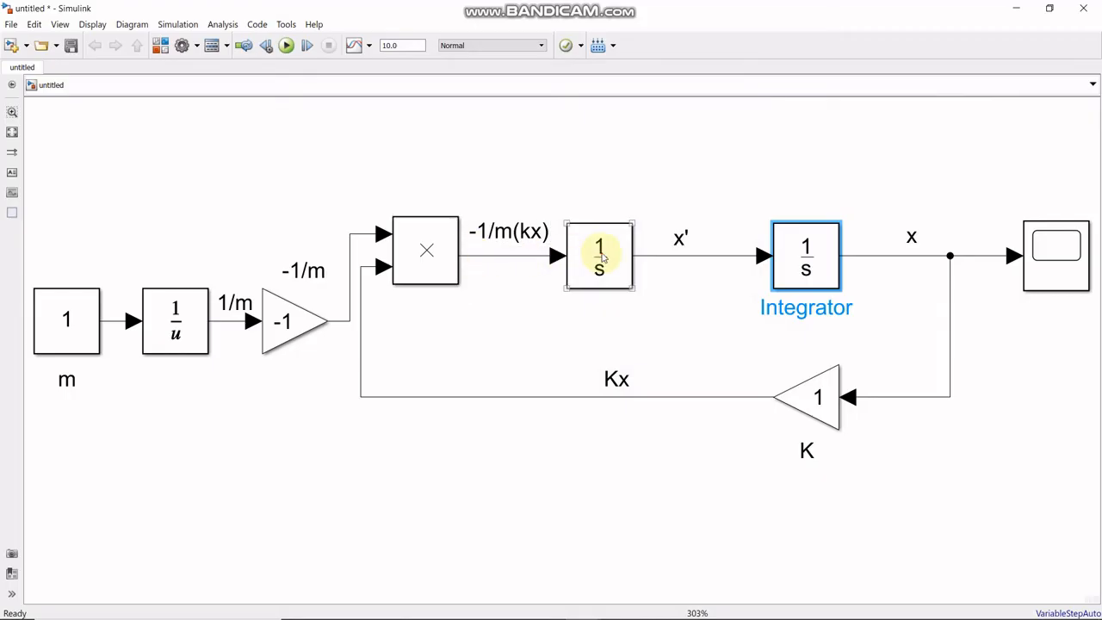
pyautogui.doubleClick(598, 254)
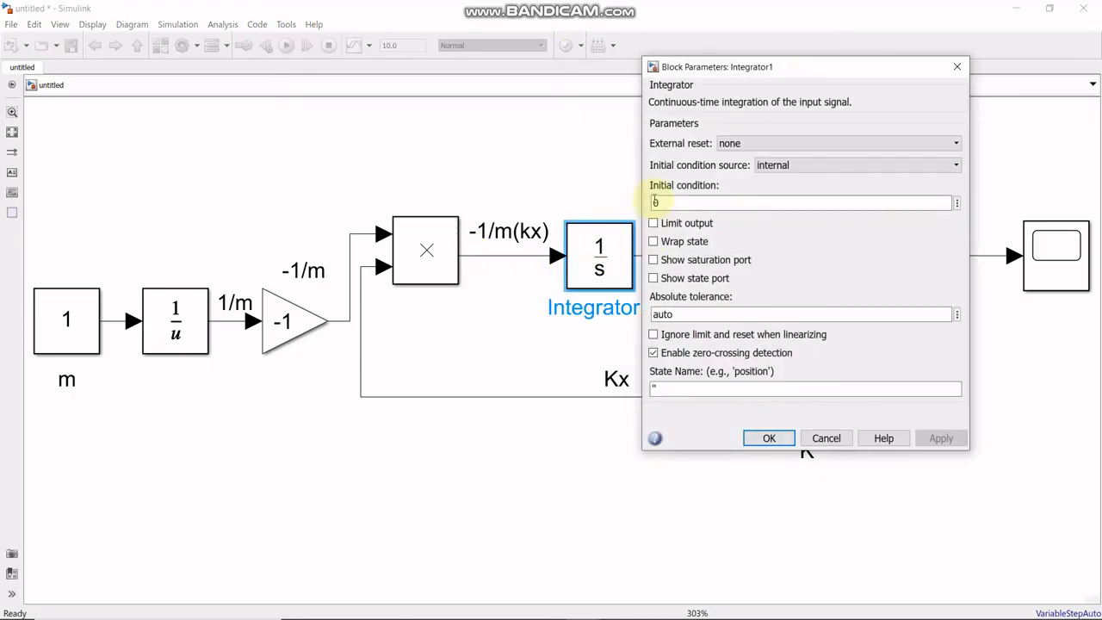
pyautogui.click(768, 438)
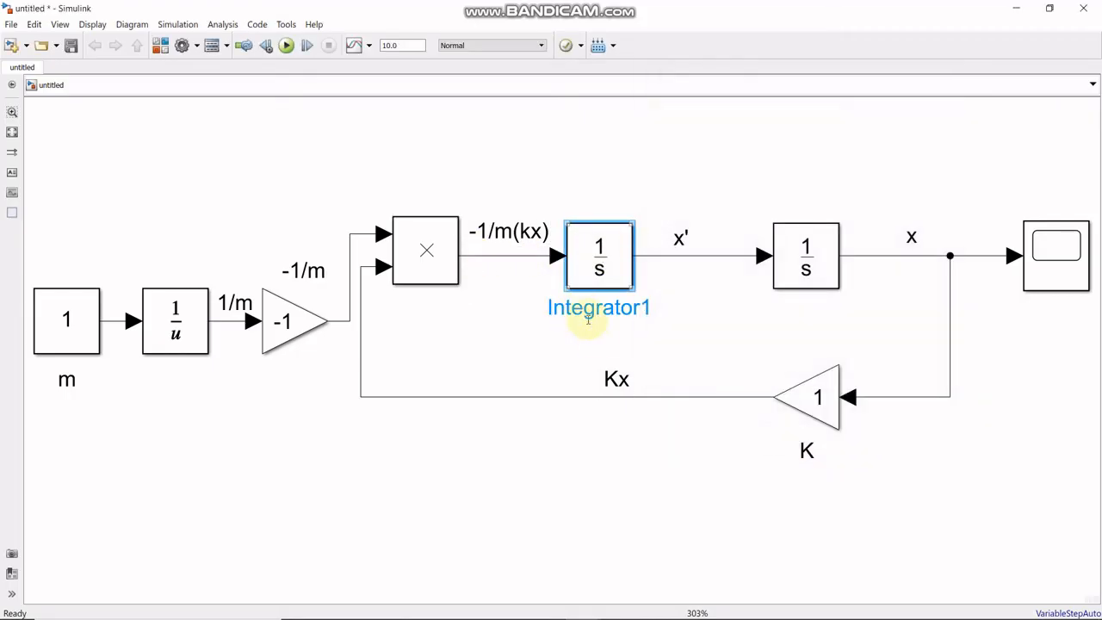
# - Set the K Gain to 5 and the m Constant to 2
pyautogui.doubleClick(817, 397)
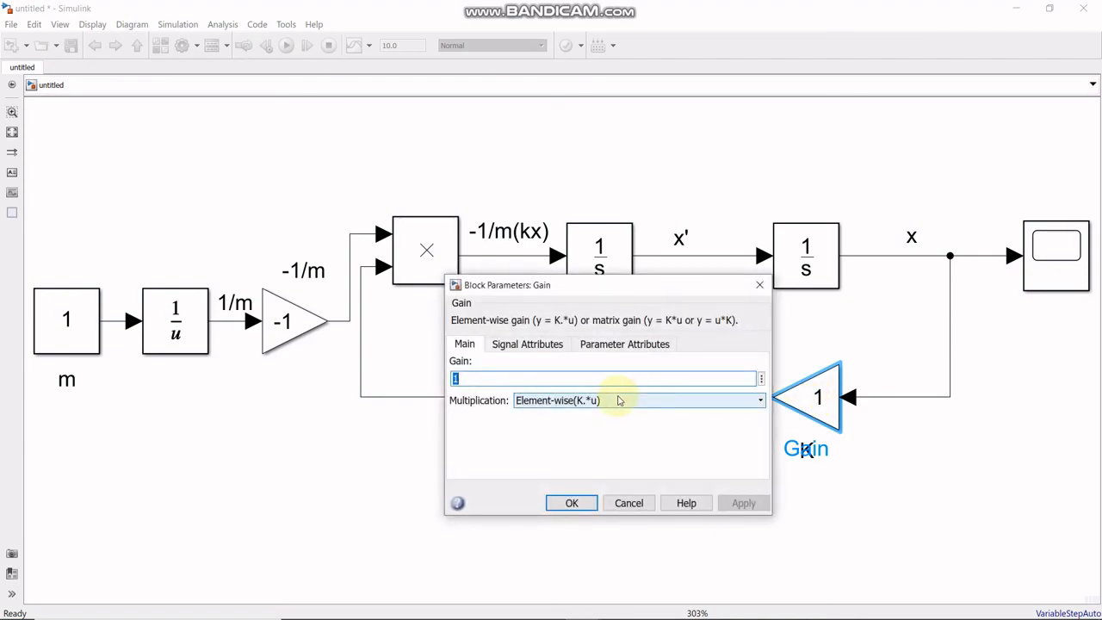
pyautogui.write('5')
pyautogui.click(571, 503)
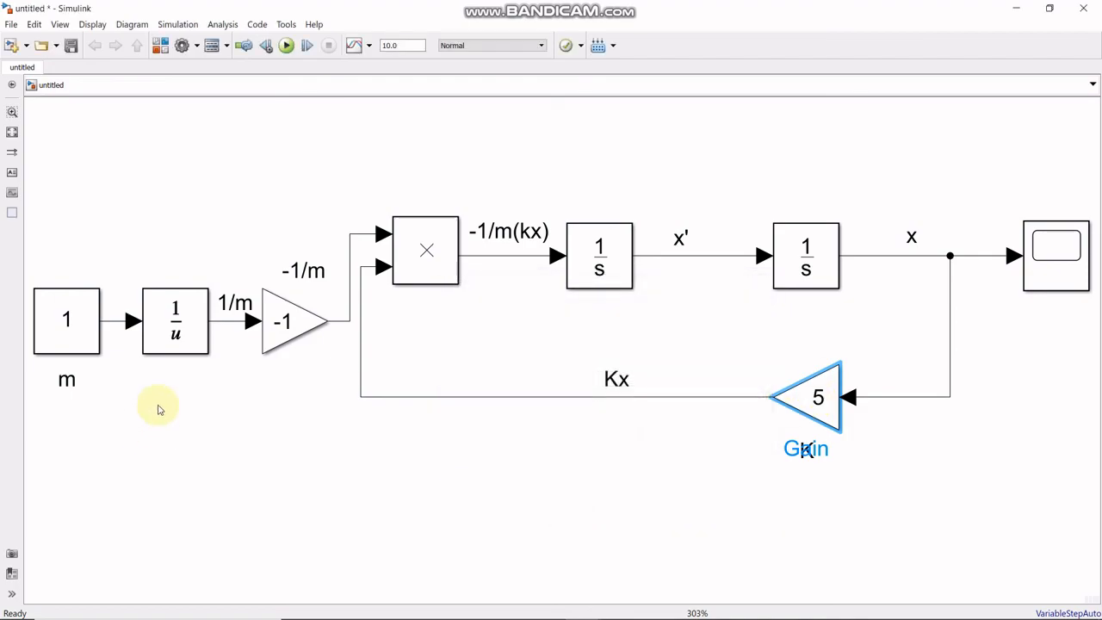
pyautogui.doubleClick(69, 322)
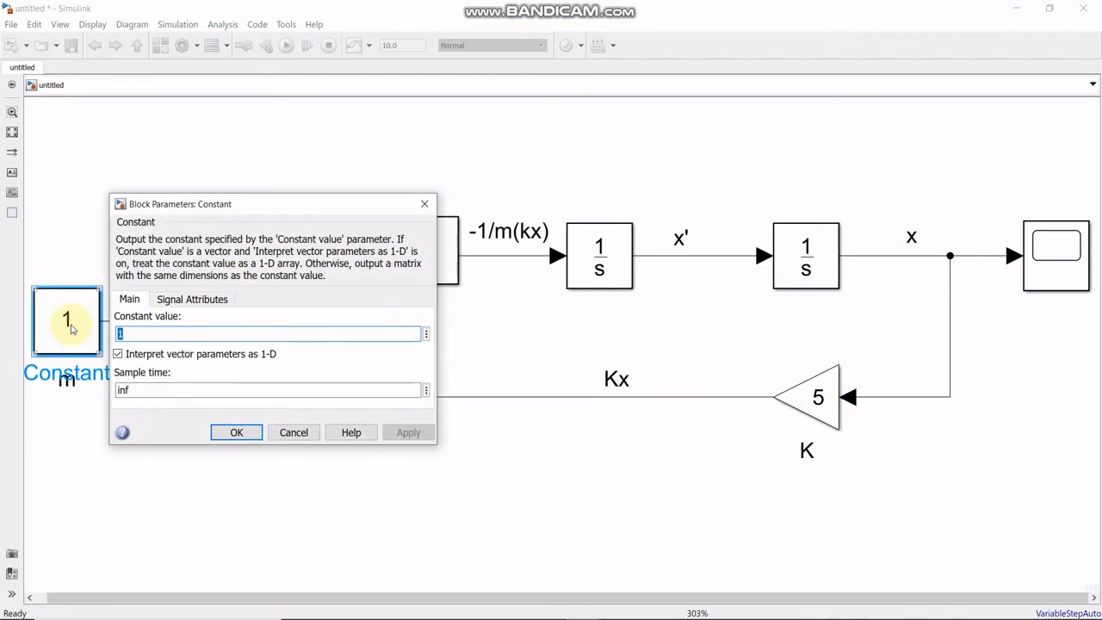
pyautogui.write('2')
pyautogui.click(237, 430)
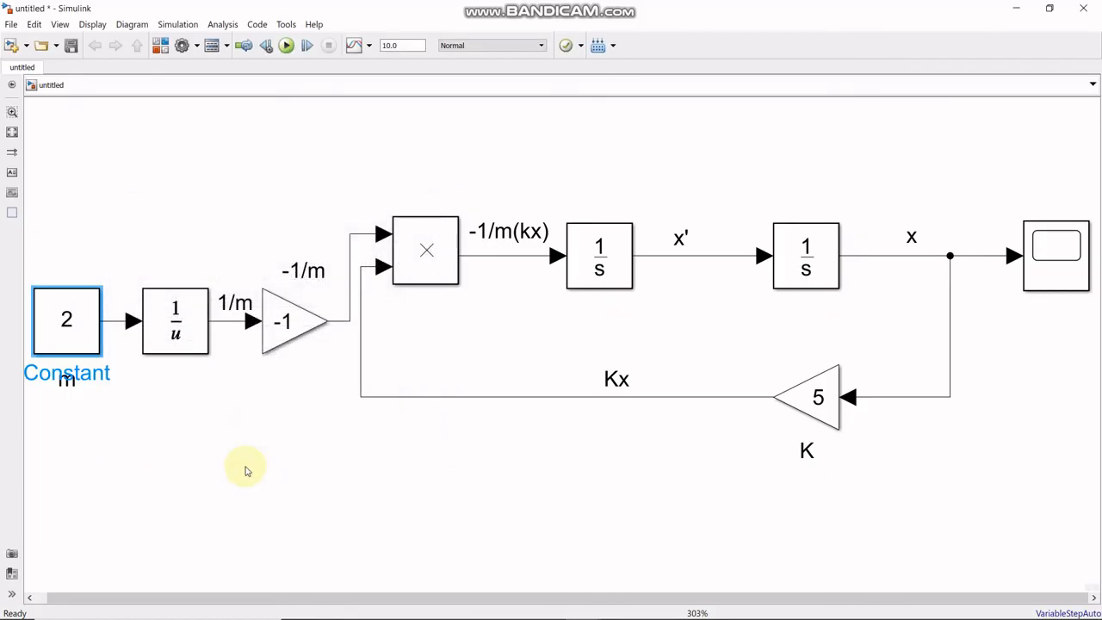
# - Nudge the "1/m" annotation slightly left, away from the -1 Gain
pyautogui.click(246, 467)
pyautogui.moveTo(235, 304); pyautogui.dragTo(230, 302)
pyautogui.click(239, 362)
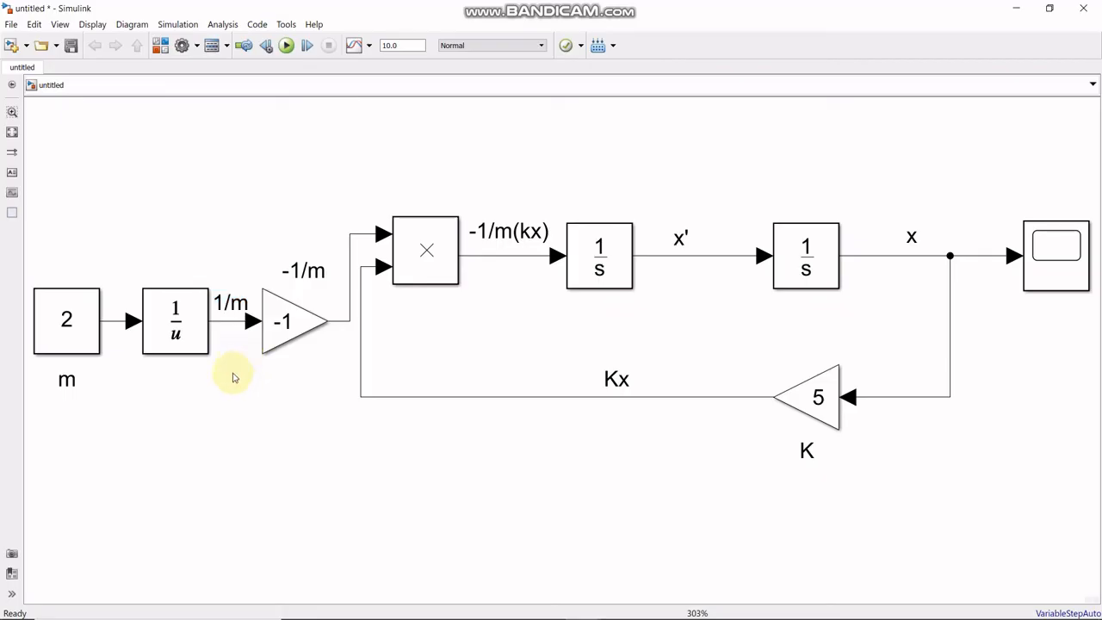
# - Run the simulation and examine the x response in the maximized Scope window, then restore the window's size
pyautogui.click(287, 48)
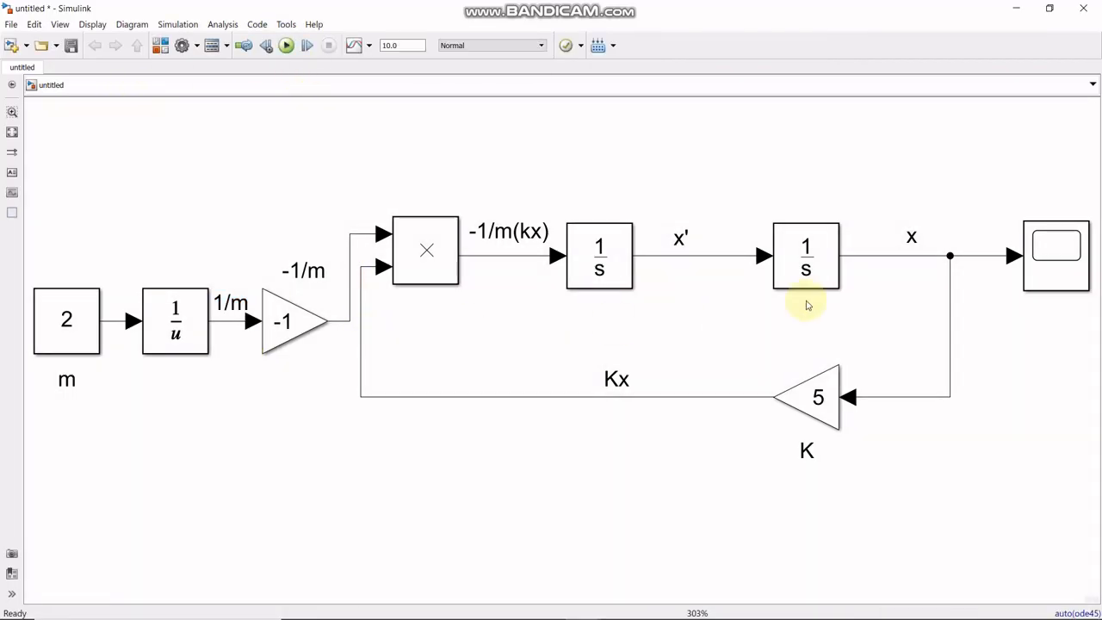
pyautogui.click(1063, 267)
pyautogui.doubleClick(1059, 263)
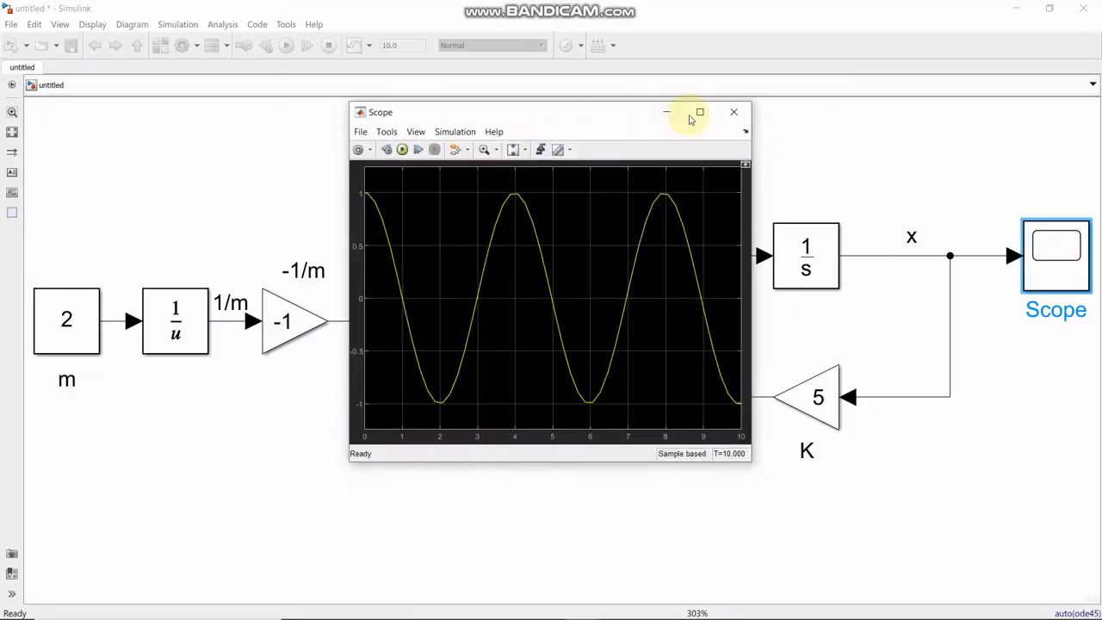
pyautogui.click(701, 116)
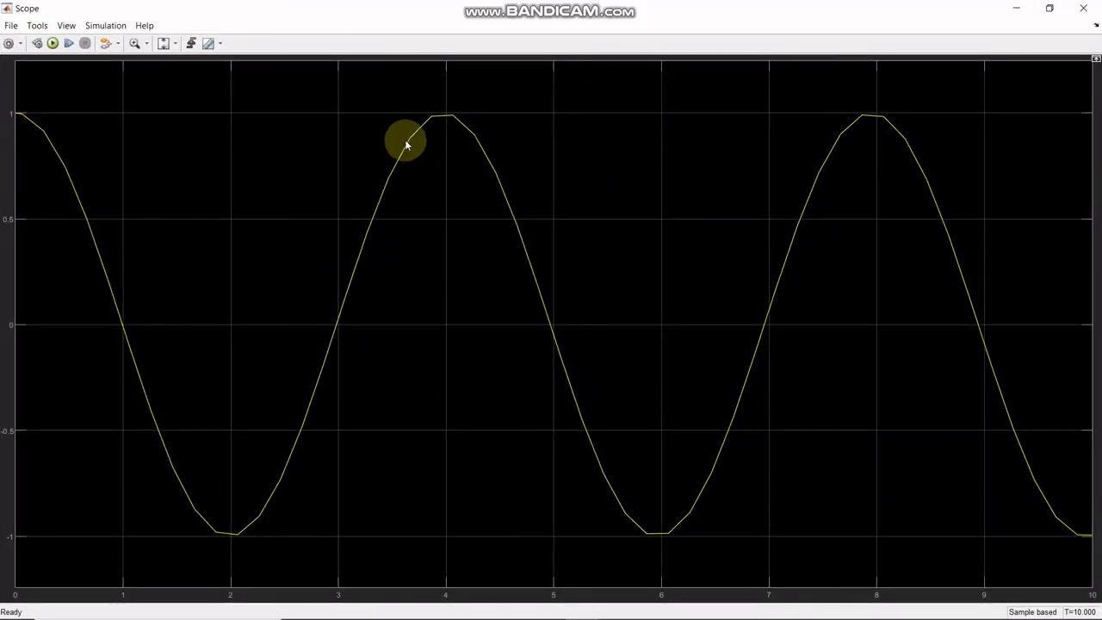
pyautogui.click(1049, 7)
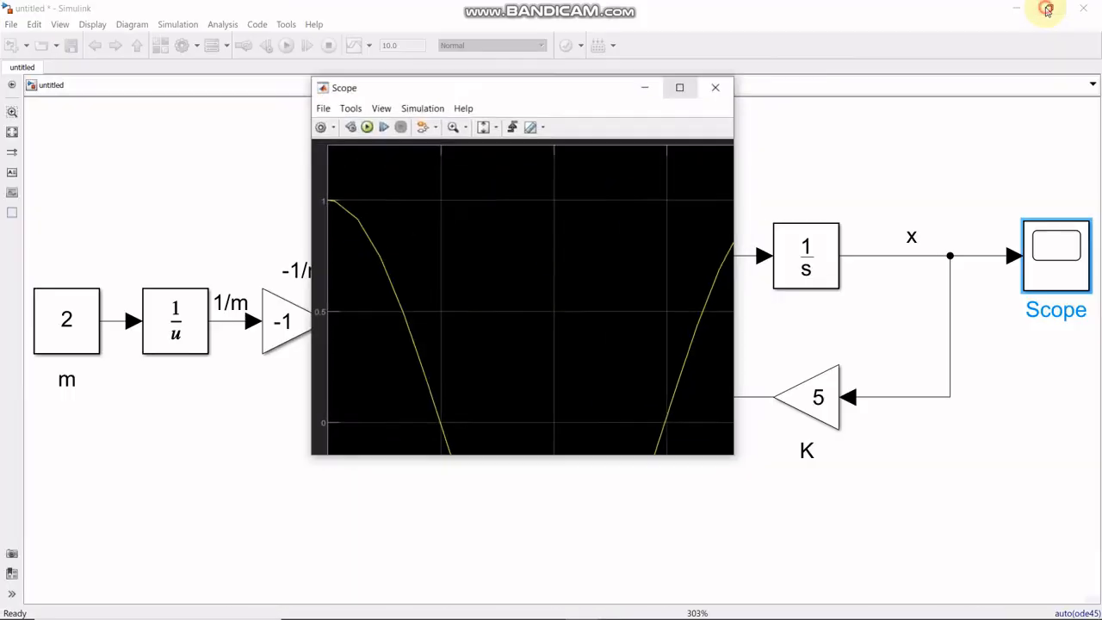
# - Set the Refine factor to 10 in the model's Data Import/Export configuration parameters and apply the change
pyautogui.click(172, 26)
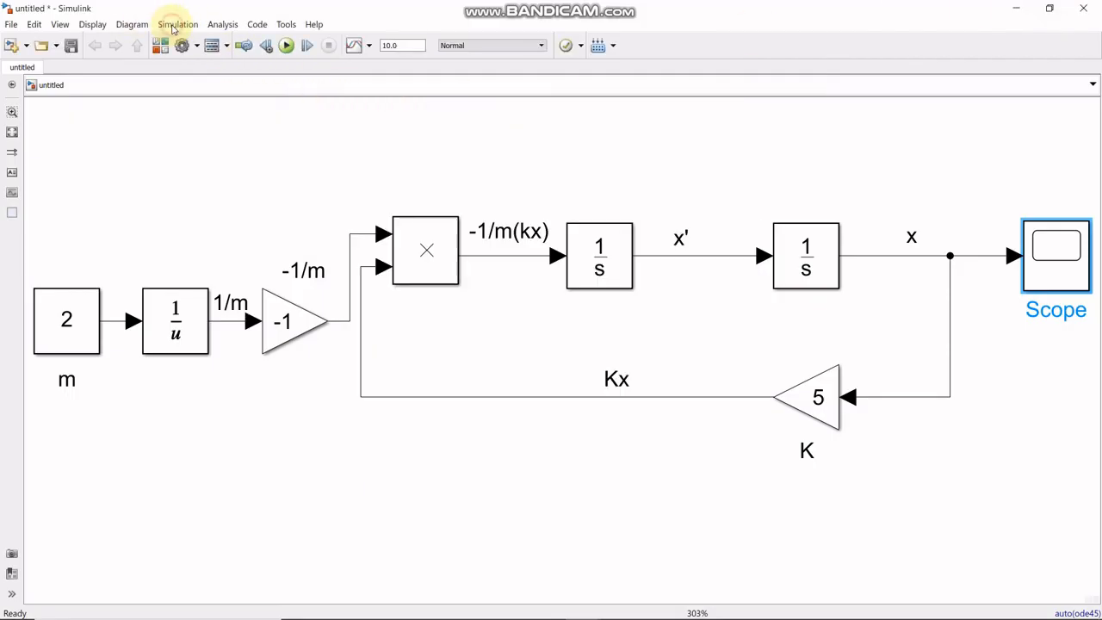
pyautogui.click(175, 25)
pyautogui.click(197, 54)
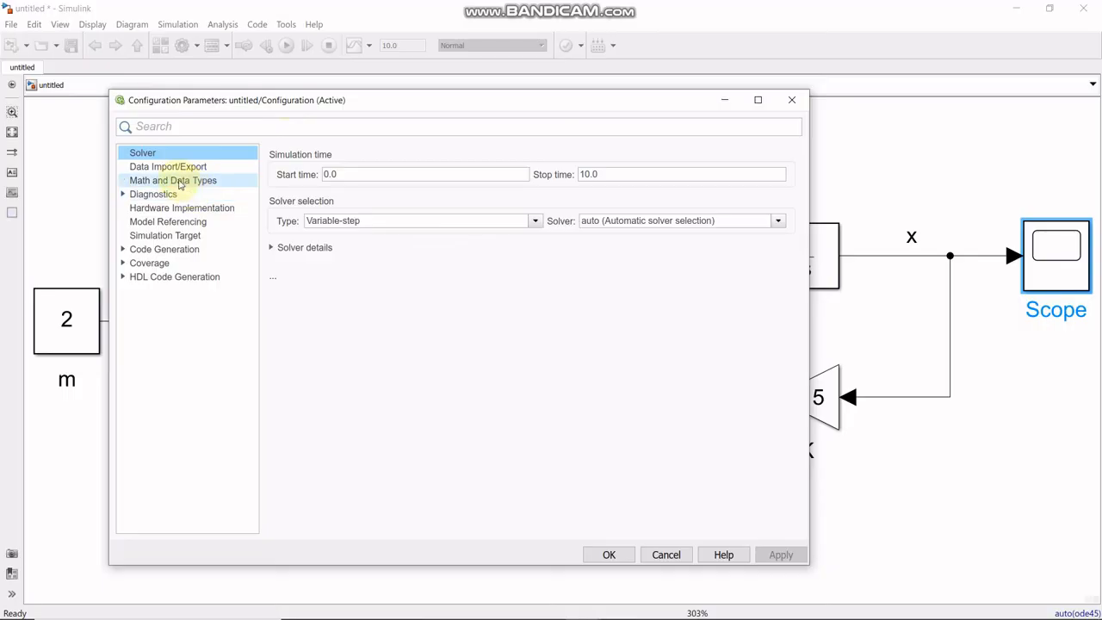
pyautogui.click(183, 180)
pyautogui.click(189, 168)
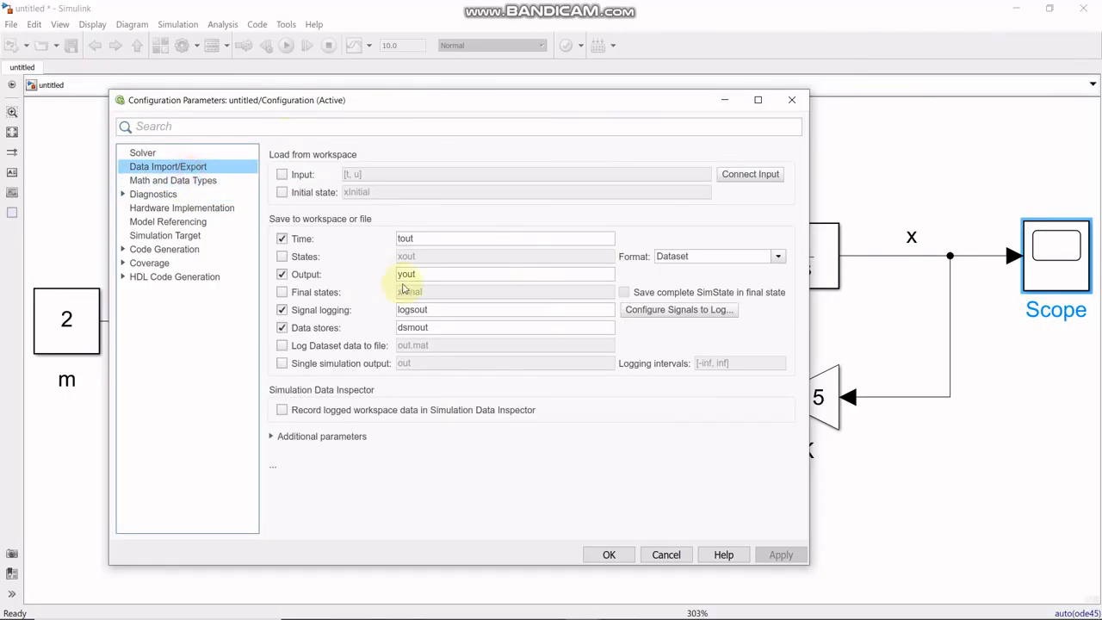
pyautogui.click(302, 437)
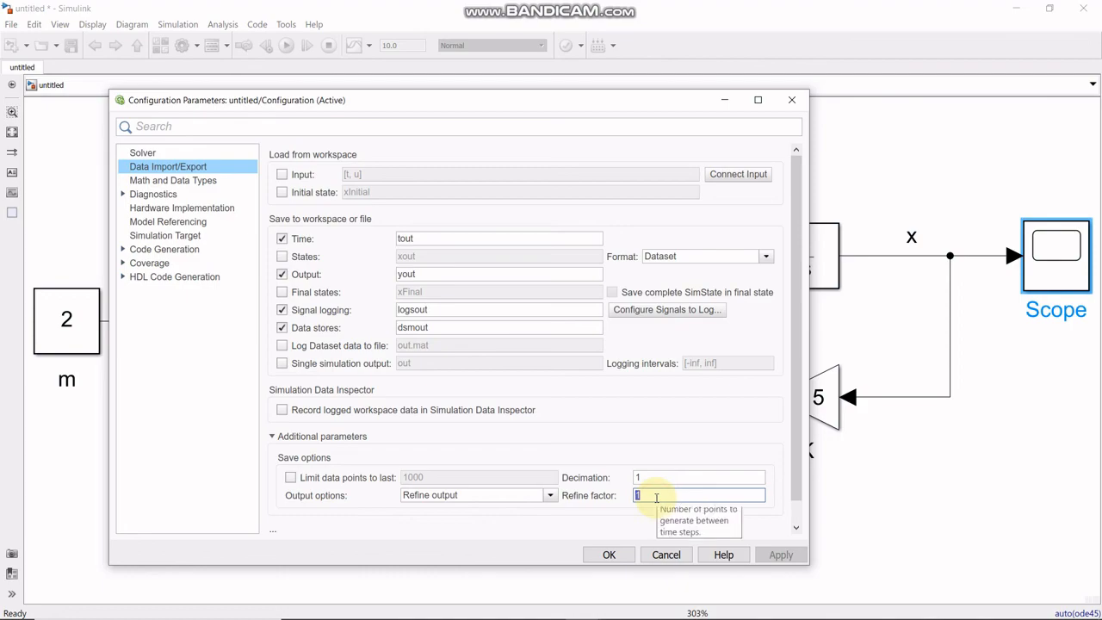
pyautogui.write('10')
pyautogui.click(785, 555)
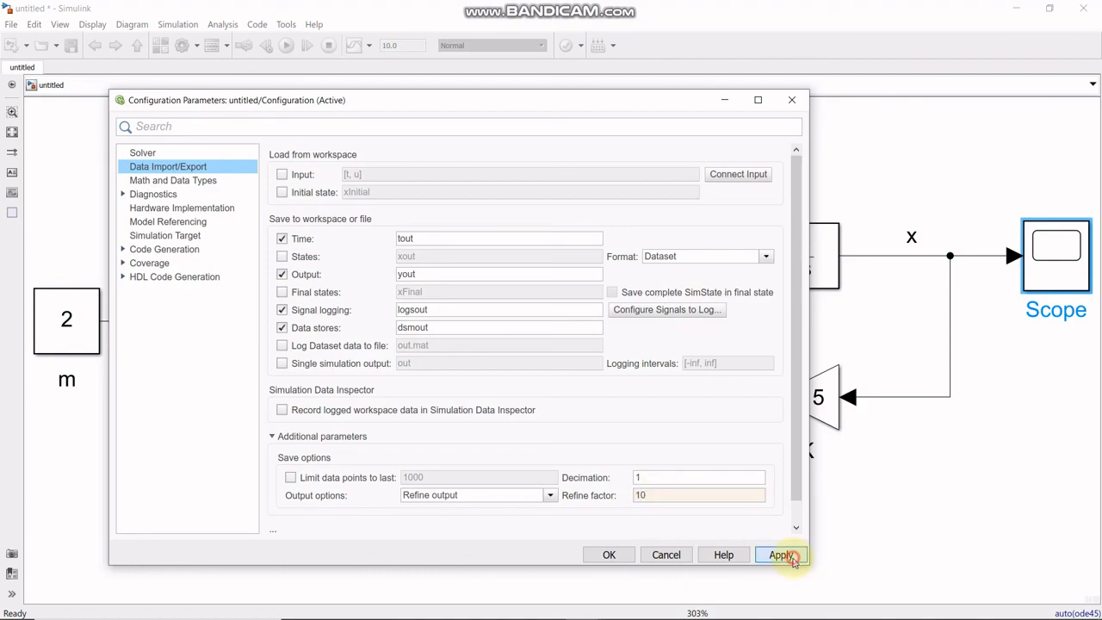
pyautogui.click(610, 555)
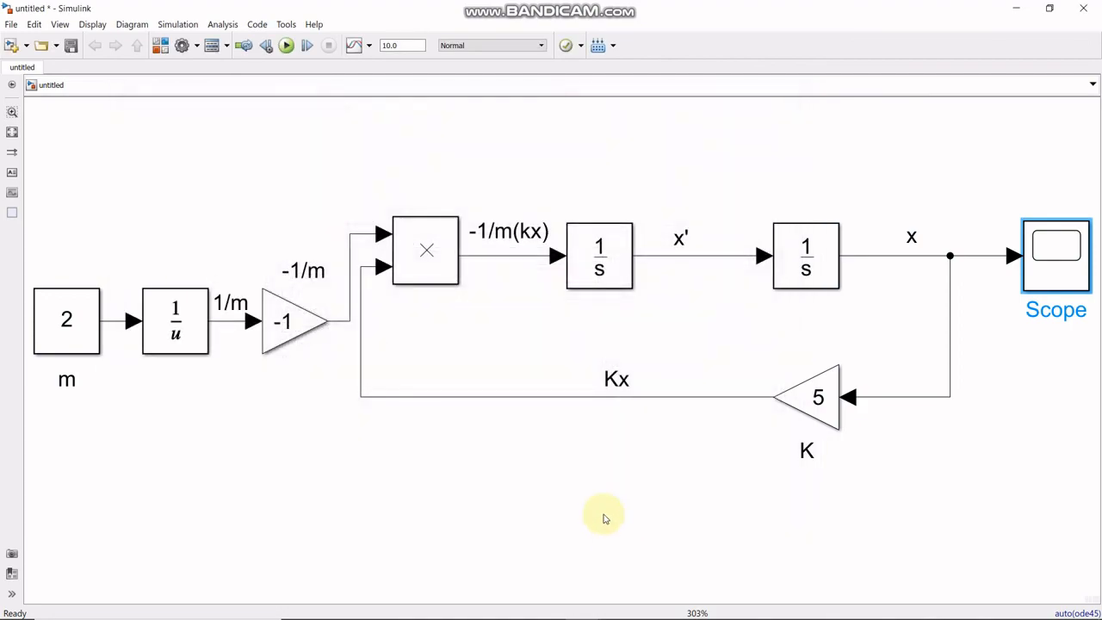
# - Rerun the simulation, examine the x response in the maximized Scope window, then restore its size and minimize it
pyautogui.click(600, 511)
pyautogui.click(286, 46)
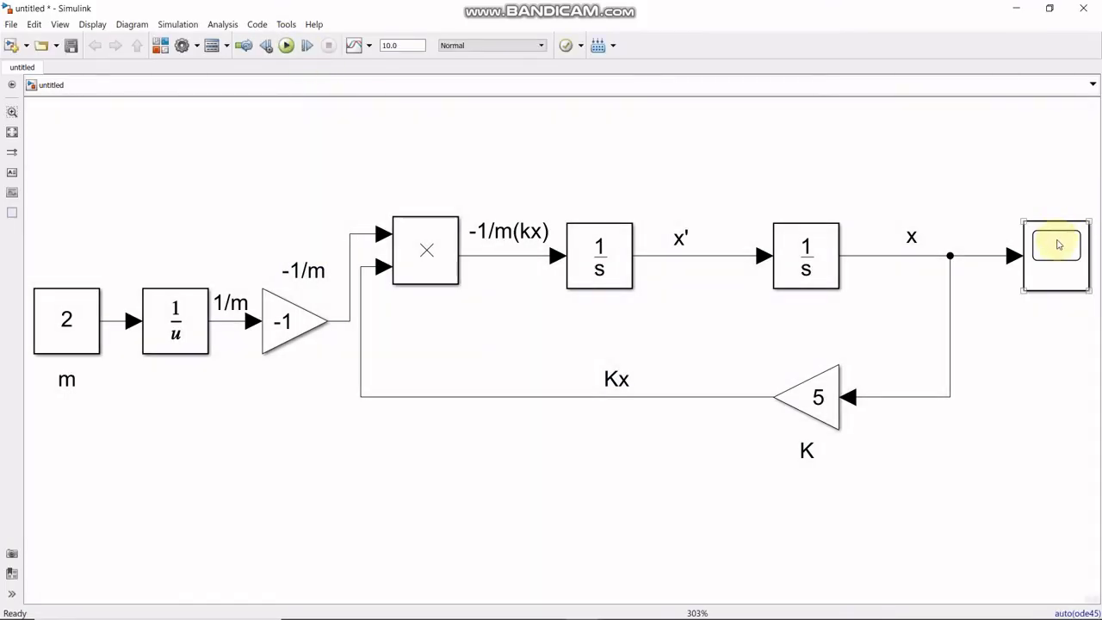
pyautogui.doubleClick(1056, 247)
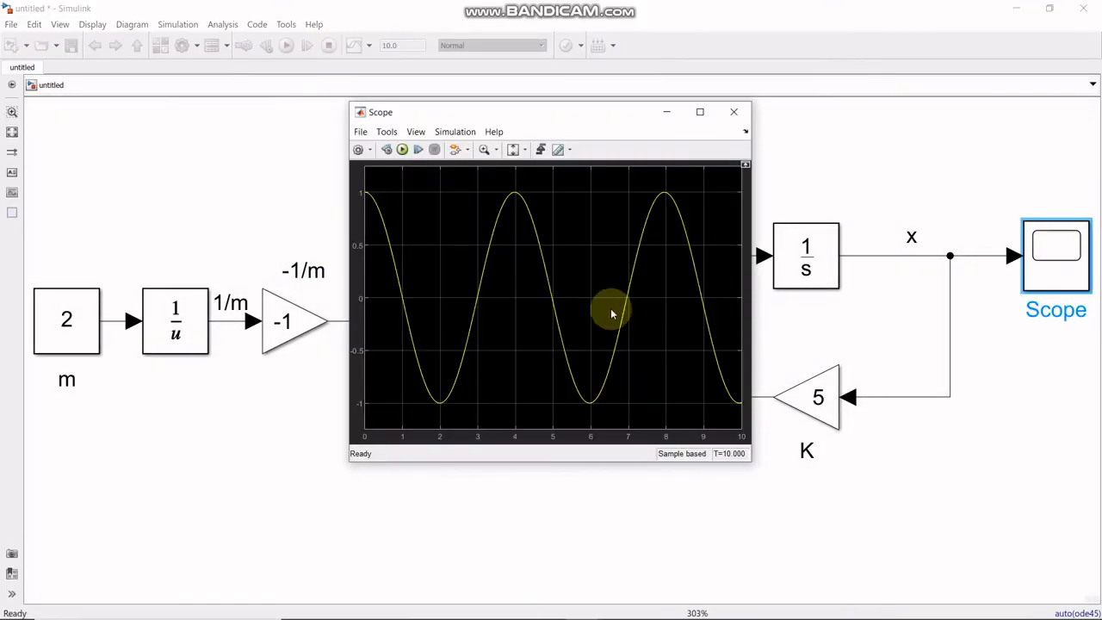
pyautogui.click(699, 113)
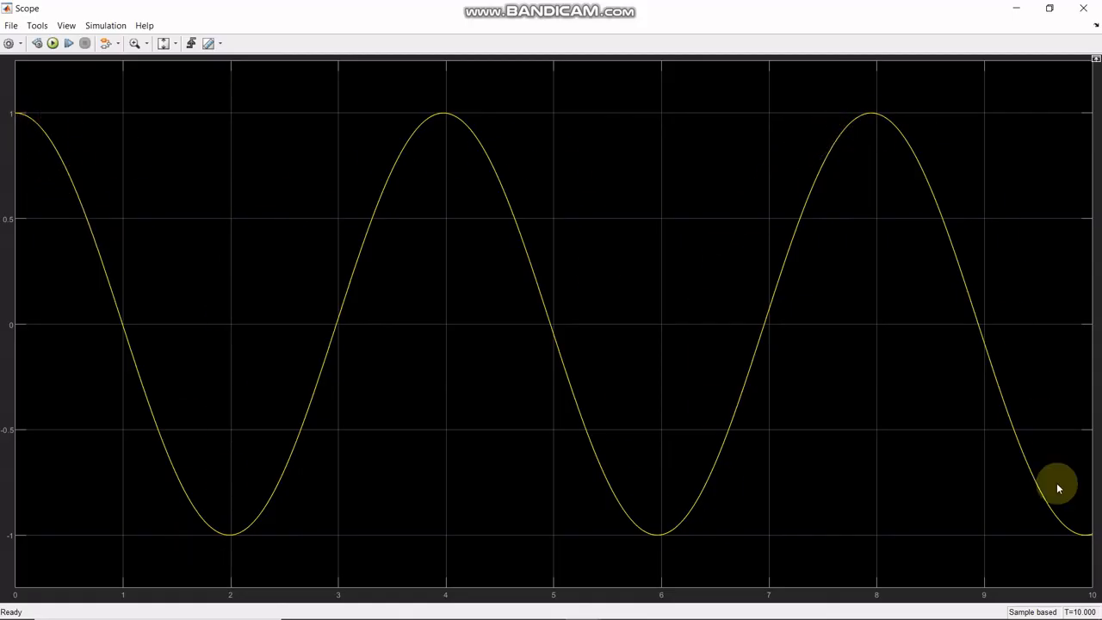
pyautogui.click(1049, 8)
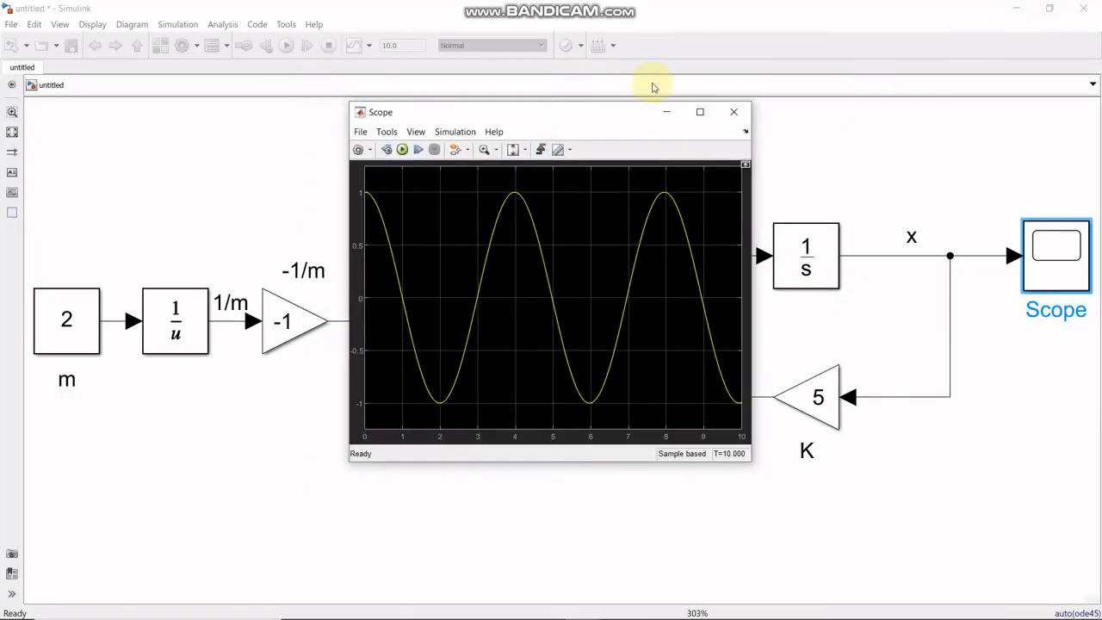
pyautogui.click(666, 111)
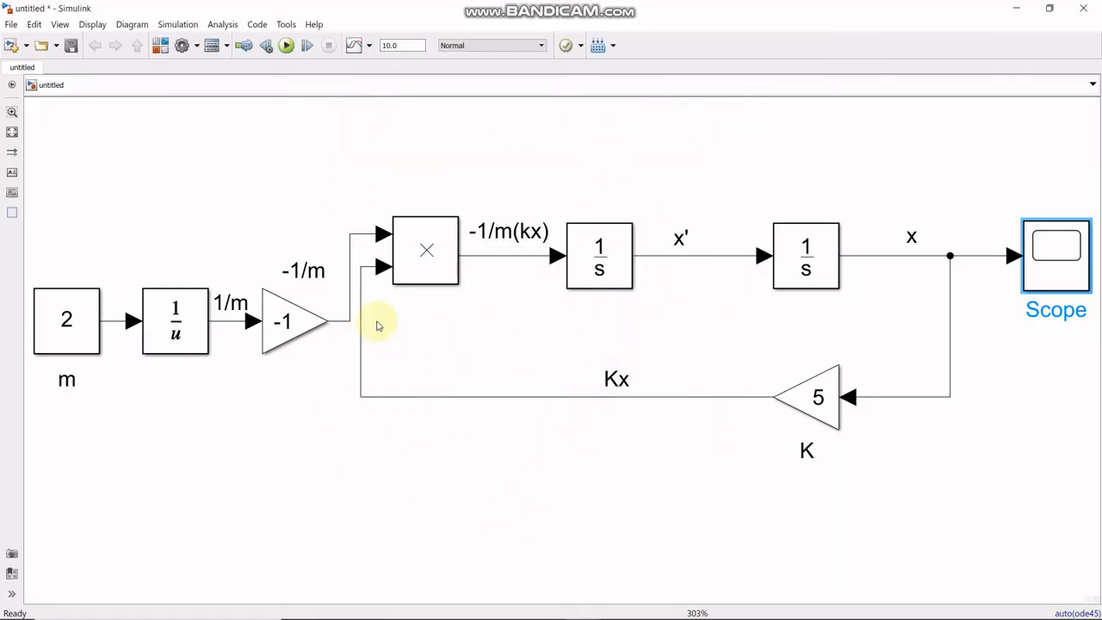
pyautogui.moveTo(617, 608)
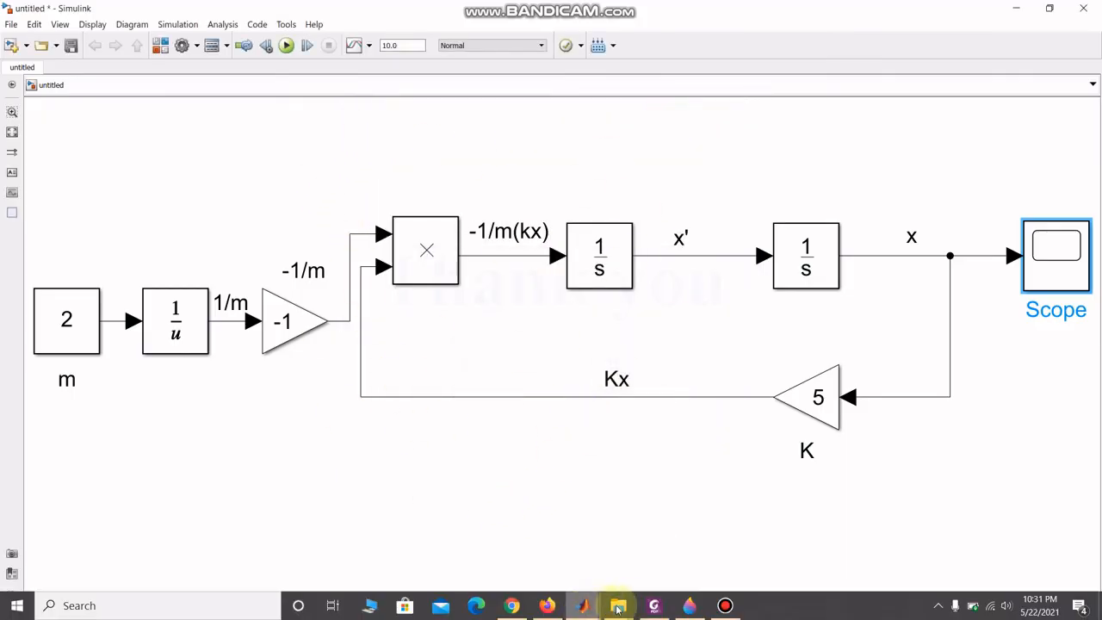
pyautogui.click(725, 605)
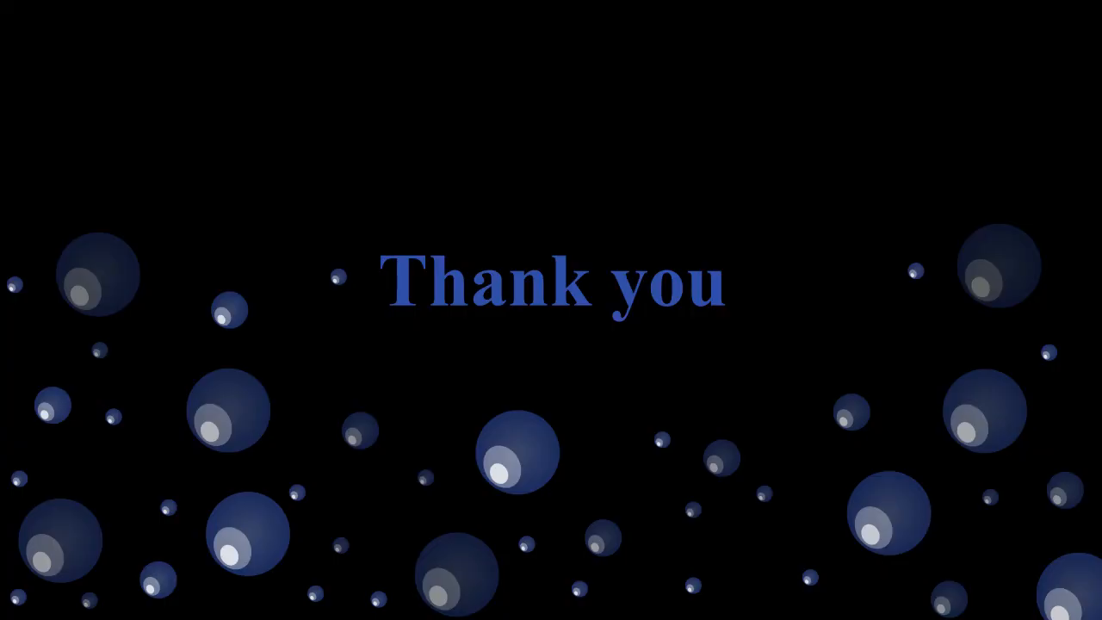